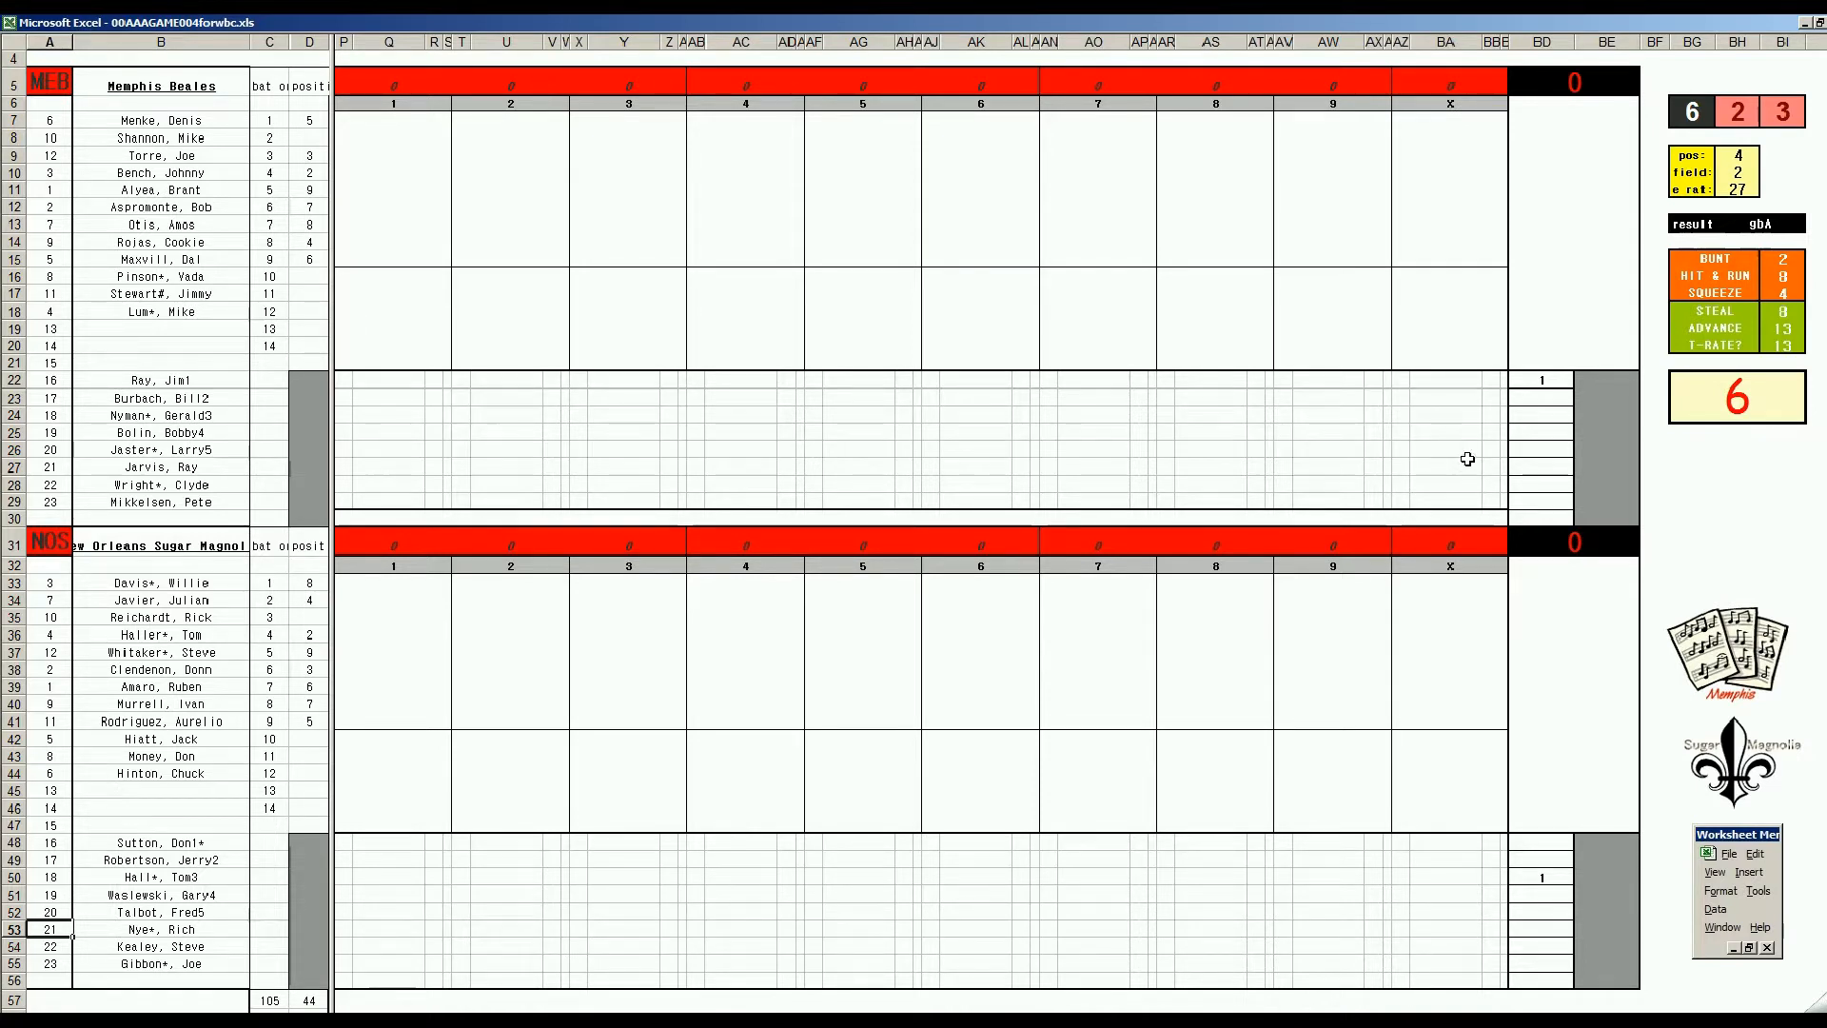
Set the fielding check values to position 6, fielding rating 3 and error rating 28.
left_click(1548, 380)
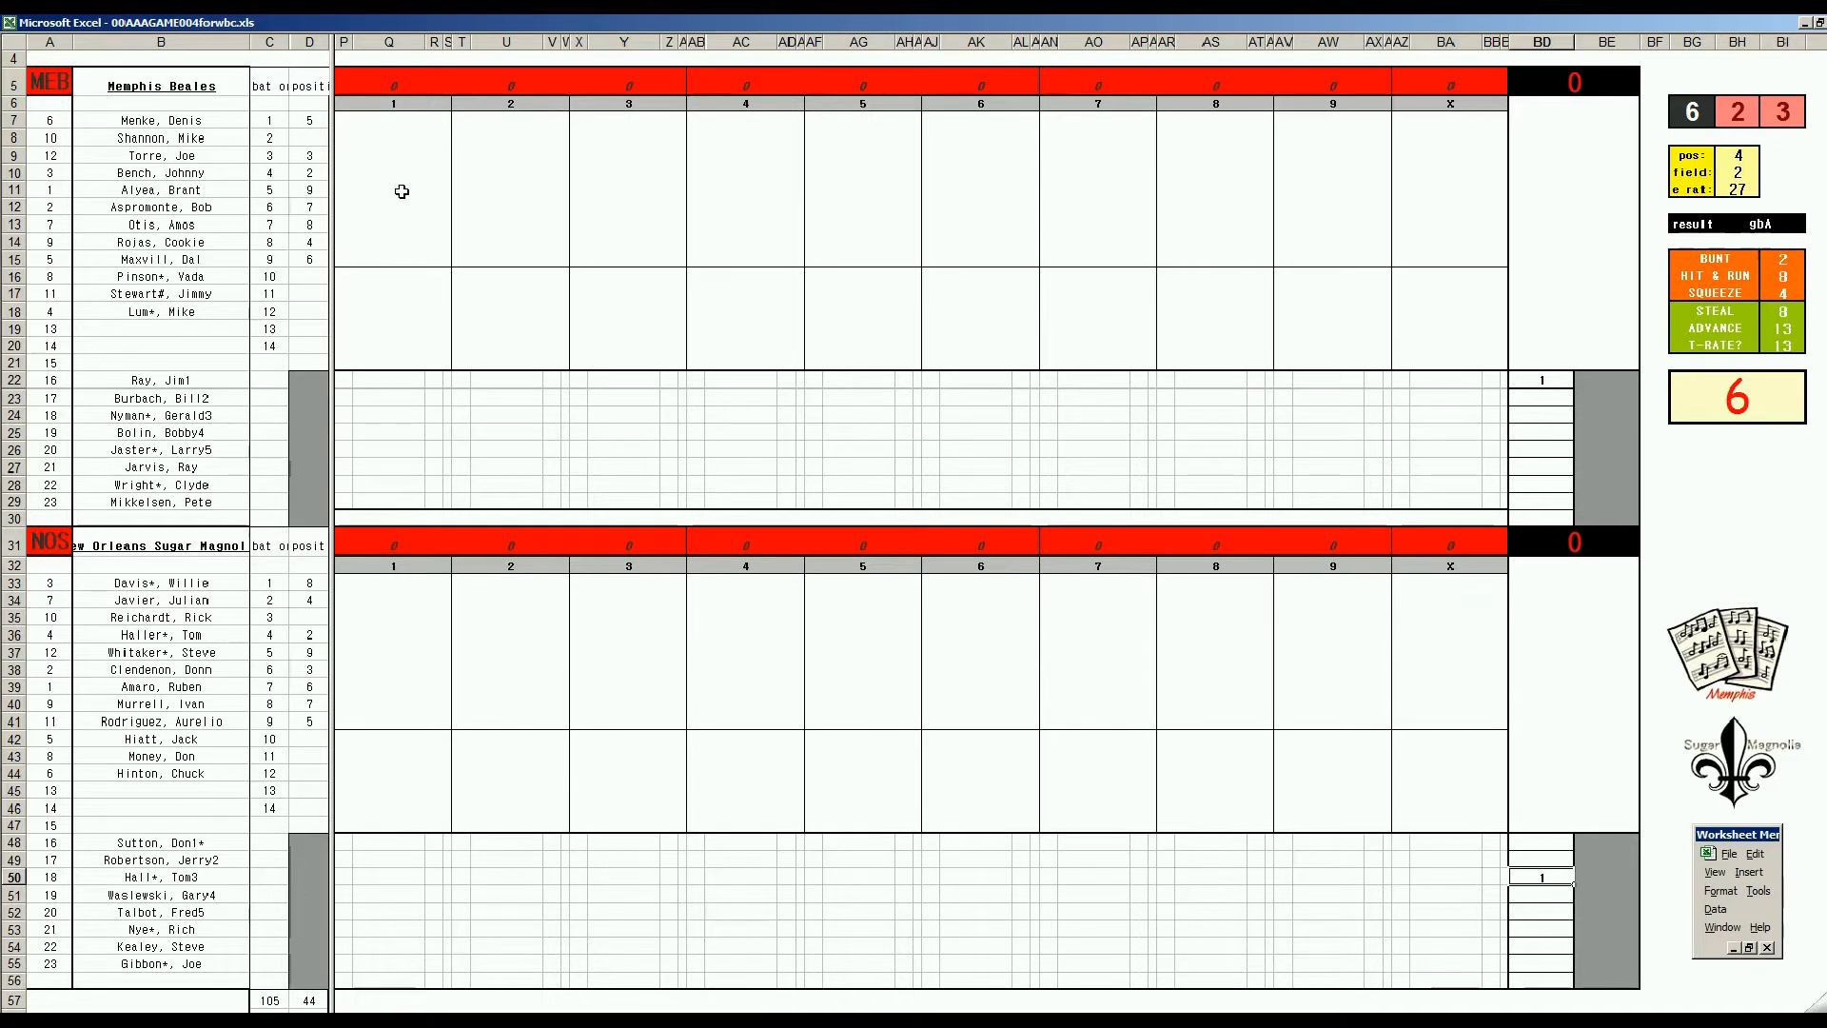
left_click(394, 125)
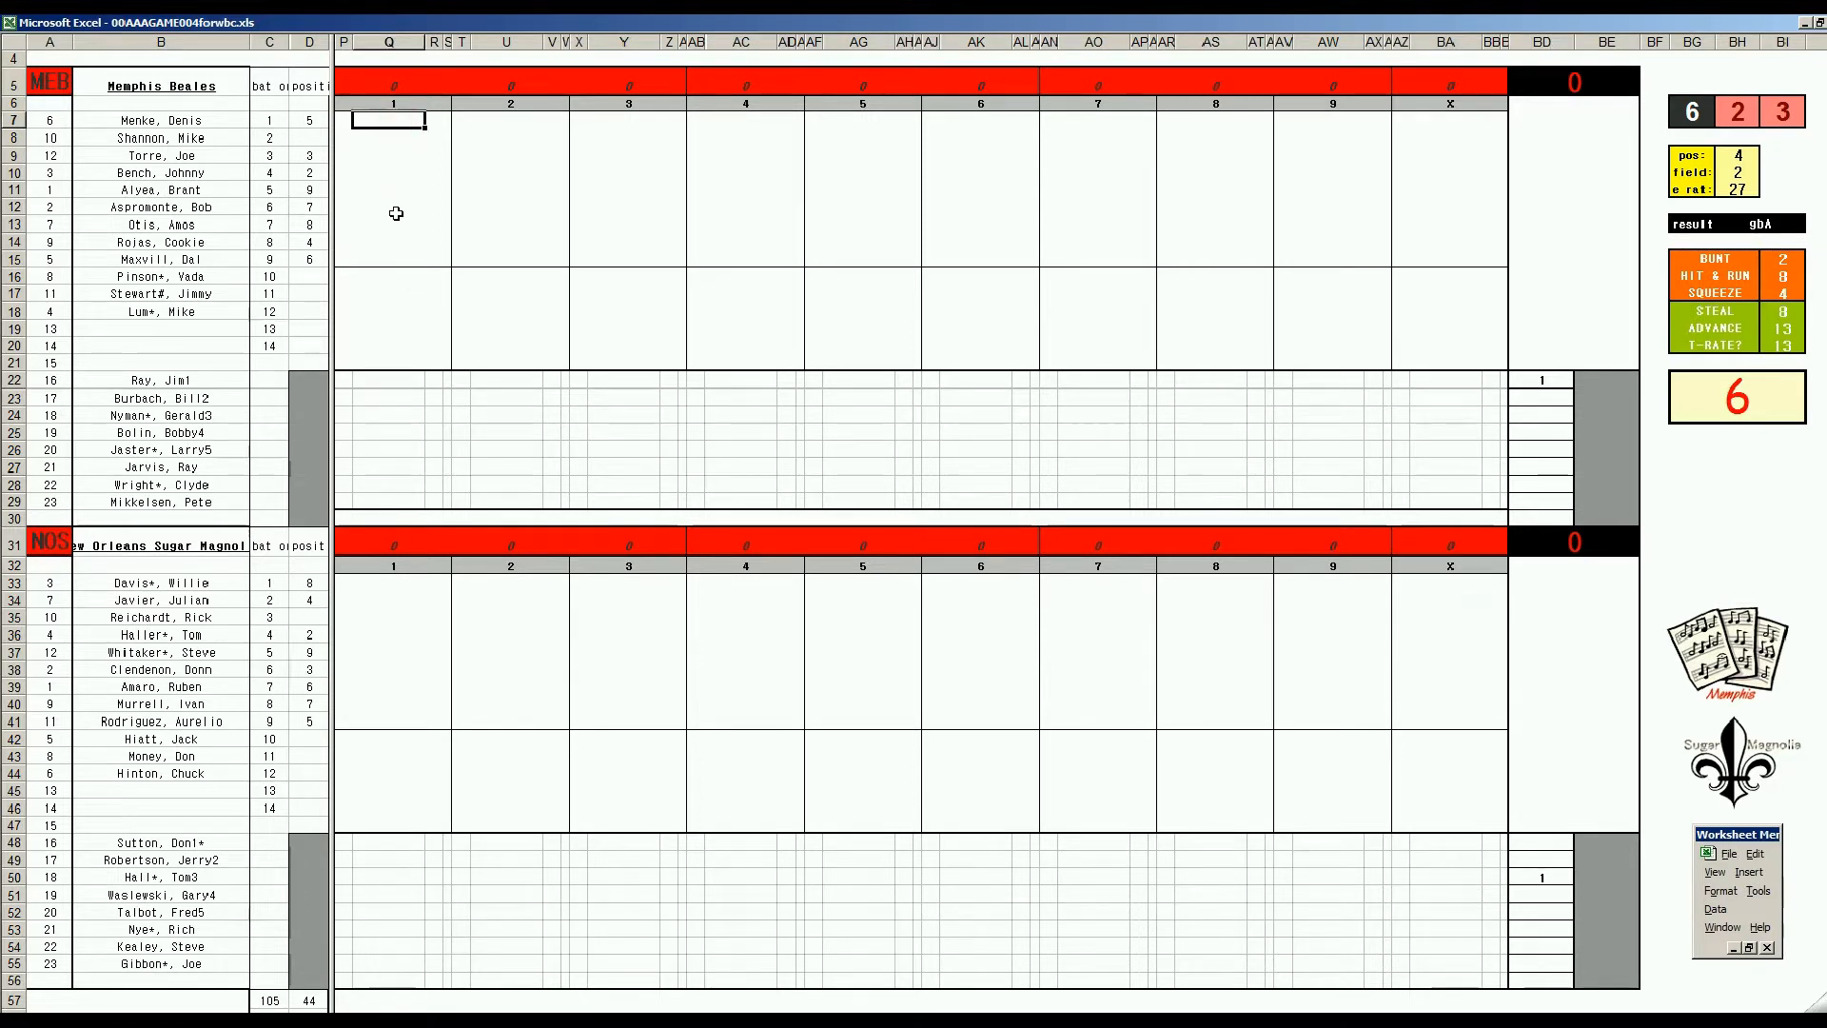
key("ctrl+f")
type("6")
key("Return")
type("3")
key("Return")
type("28")
key("Return")
Enter ₩63, 2 and ₩555 as the first-inning results of Memphis batters one to three, in Q7 through Q9.
left_click(401, 119)
type("#6")
key("Return")
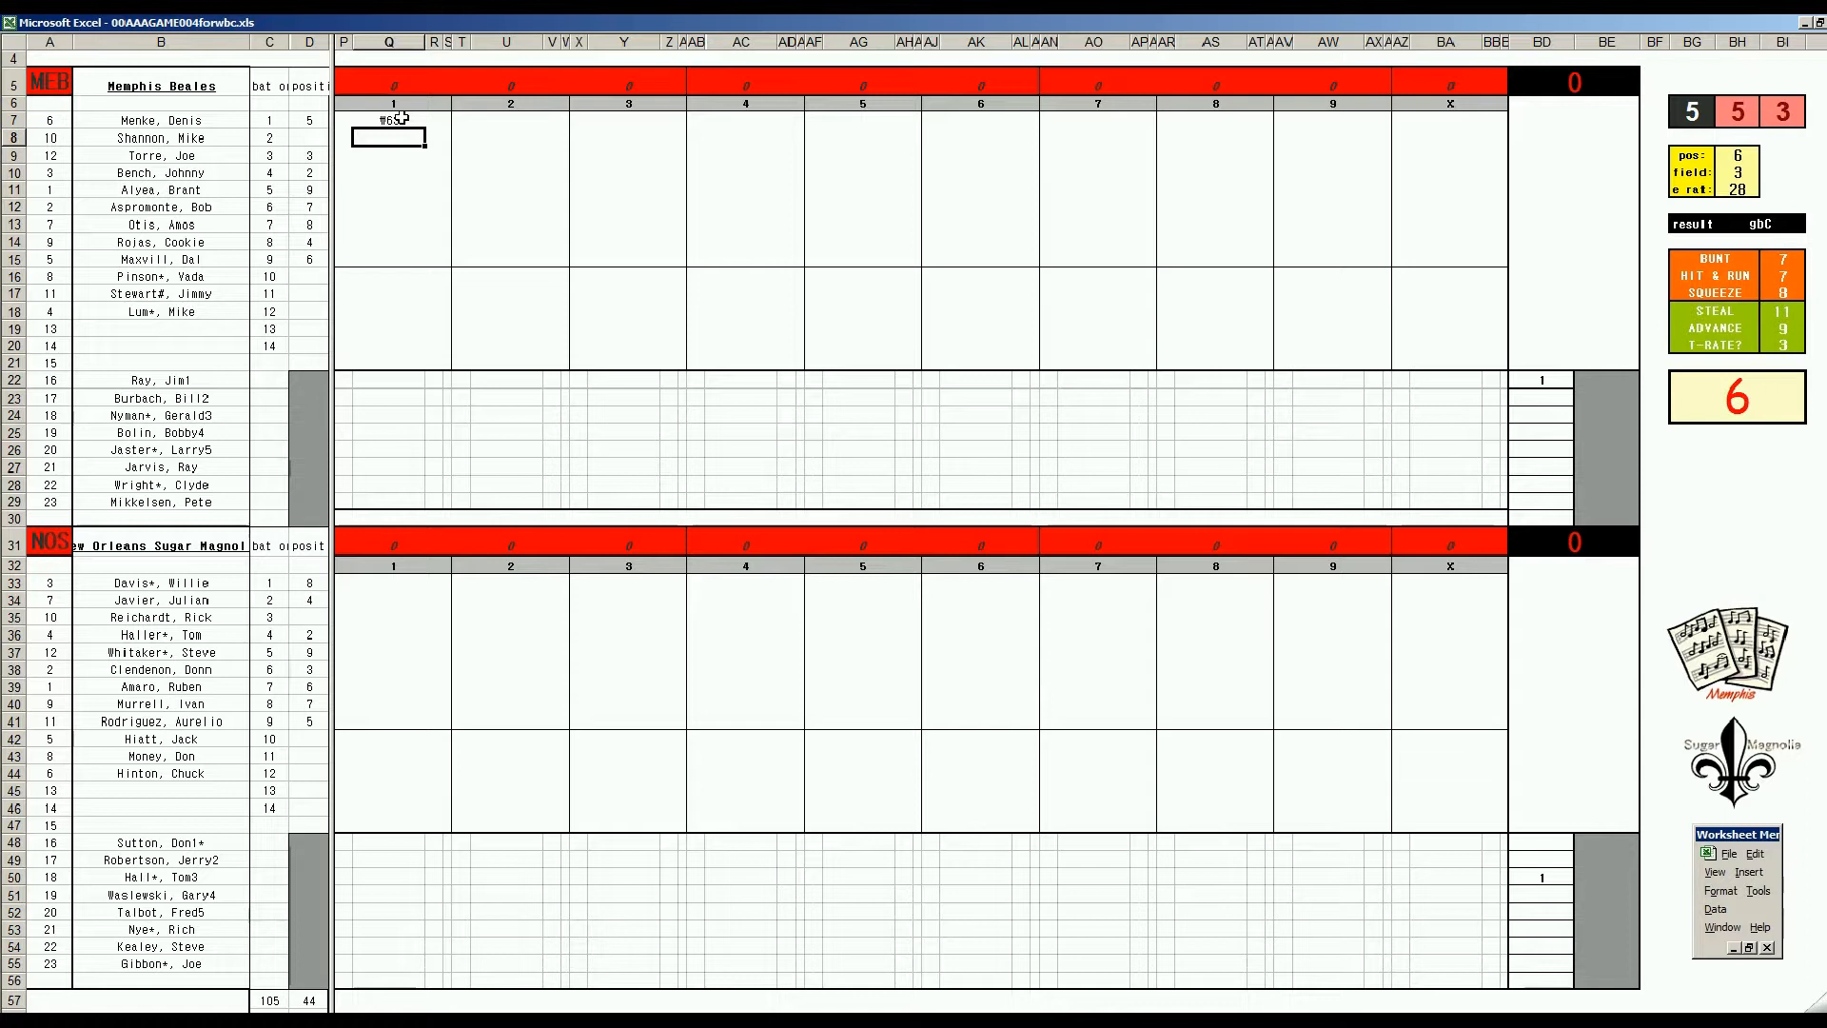
type("2")
key("Return")
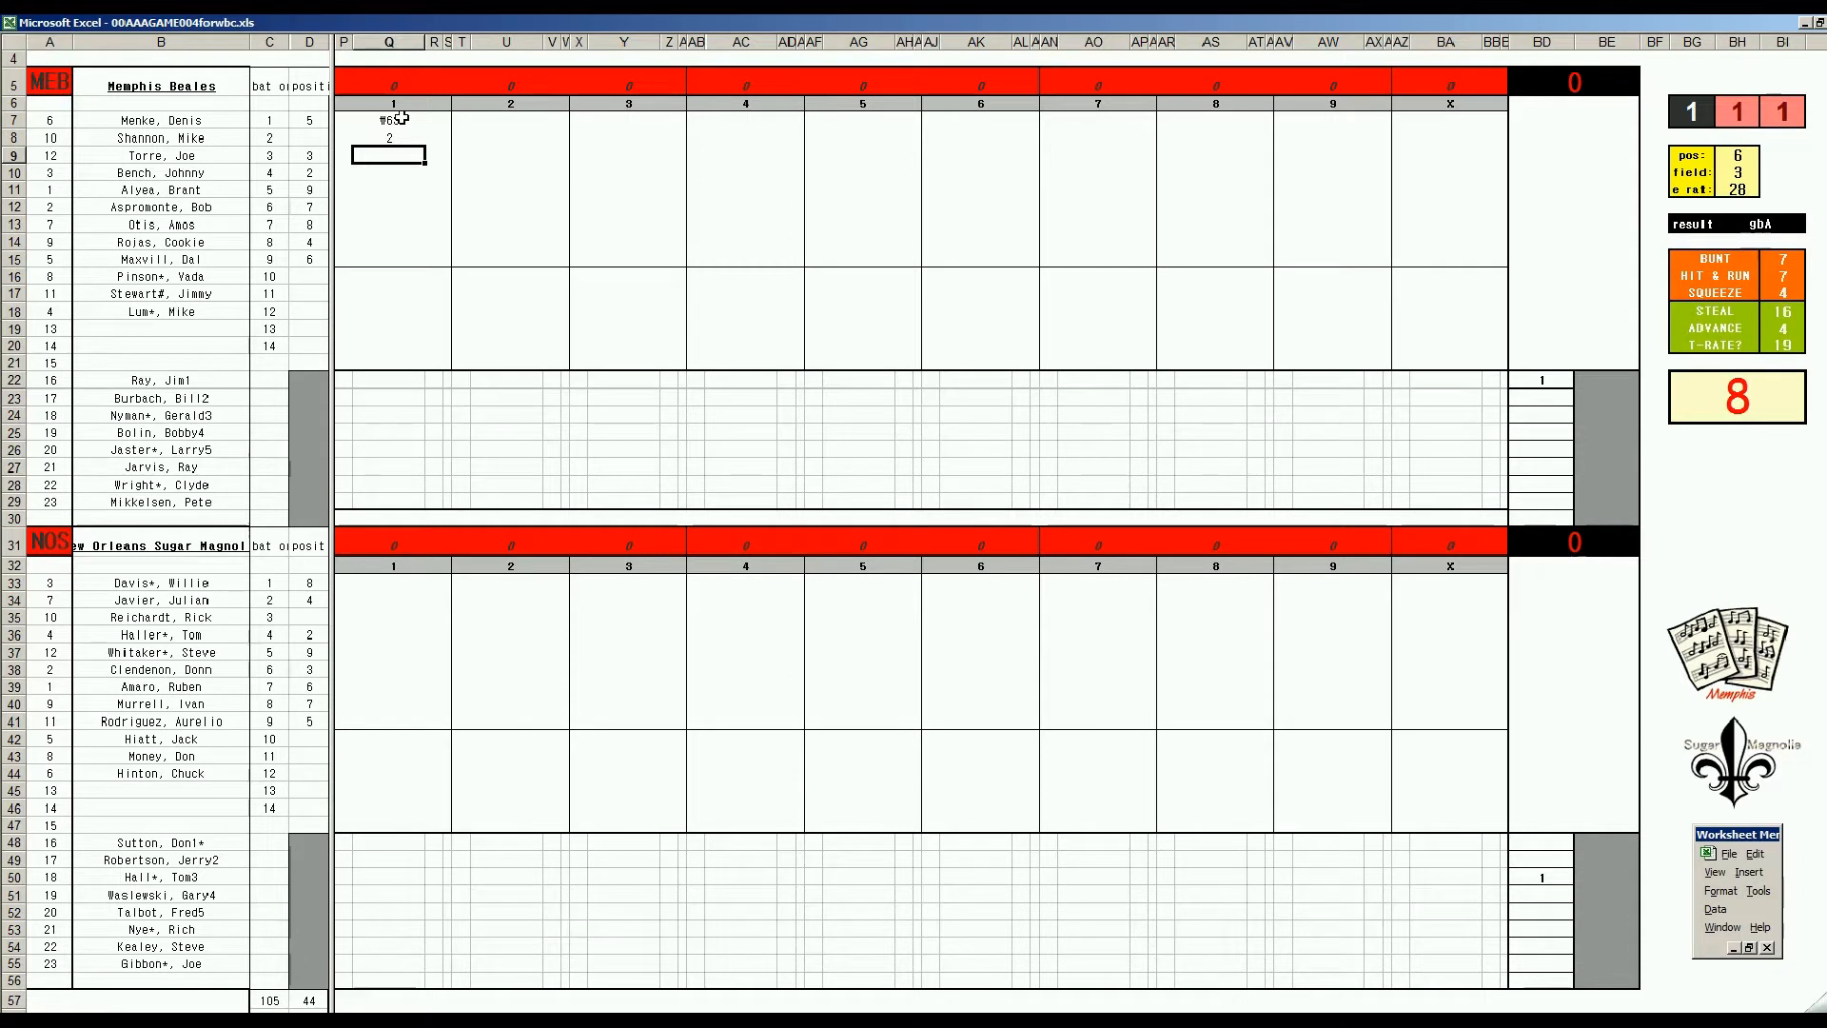
type("#555")
Enter ₩3 and ₩13 as the first-inning results of the first two New Orleans batters, in Q33 and Q34.
left_click(388, 577)
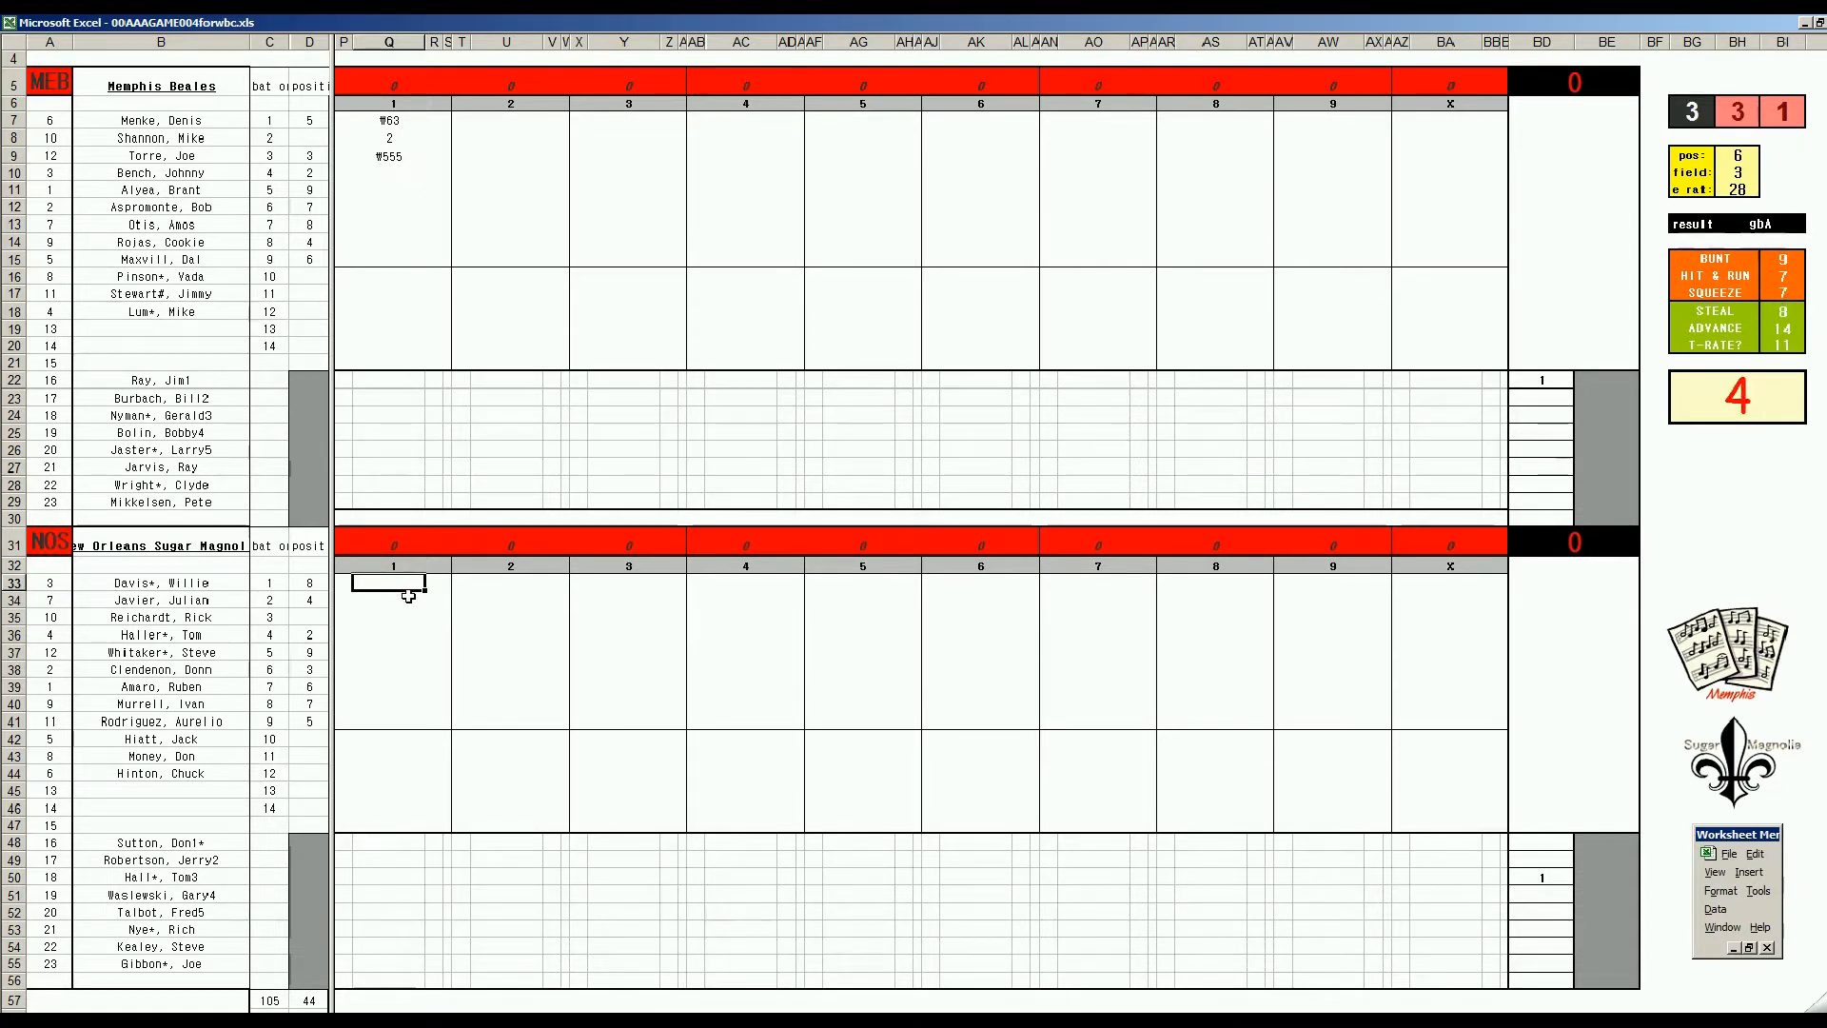
type("#3")
key("Return")
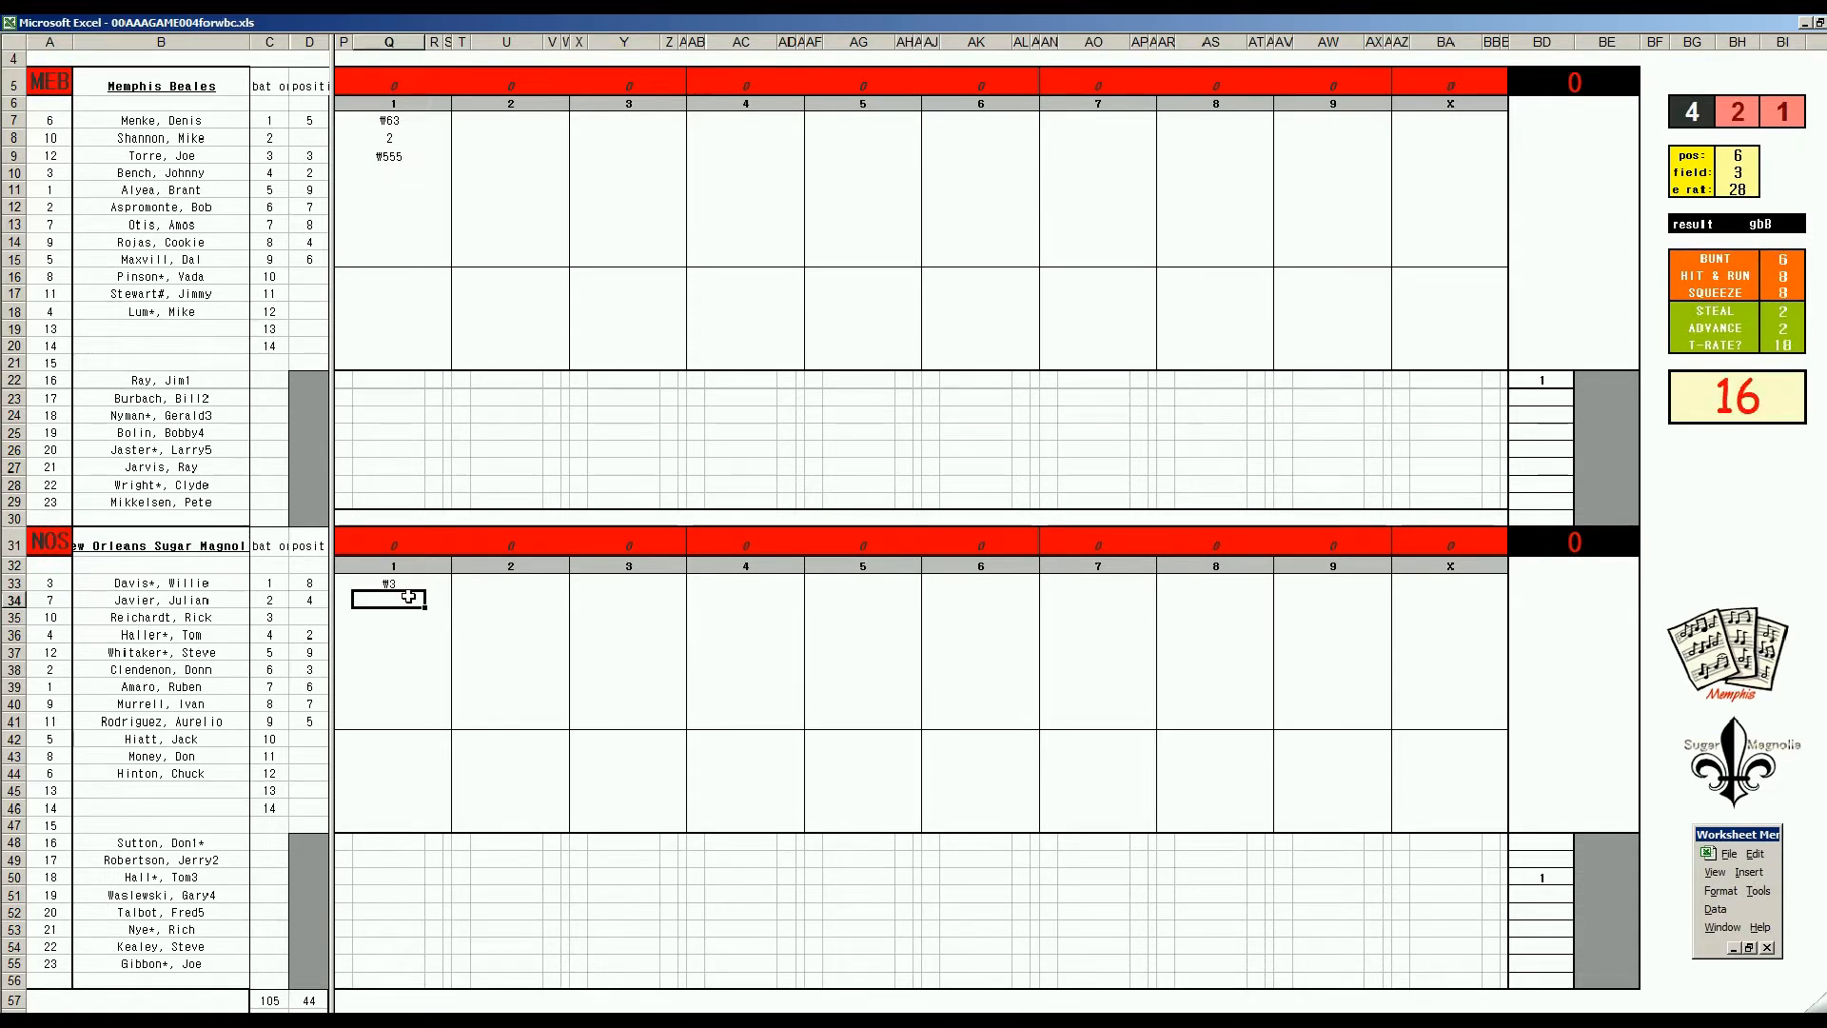
type("#13")
key("Return")
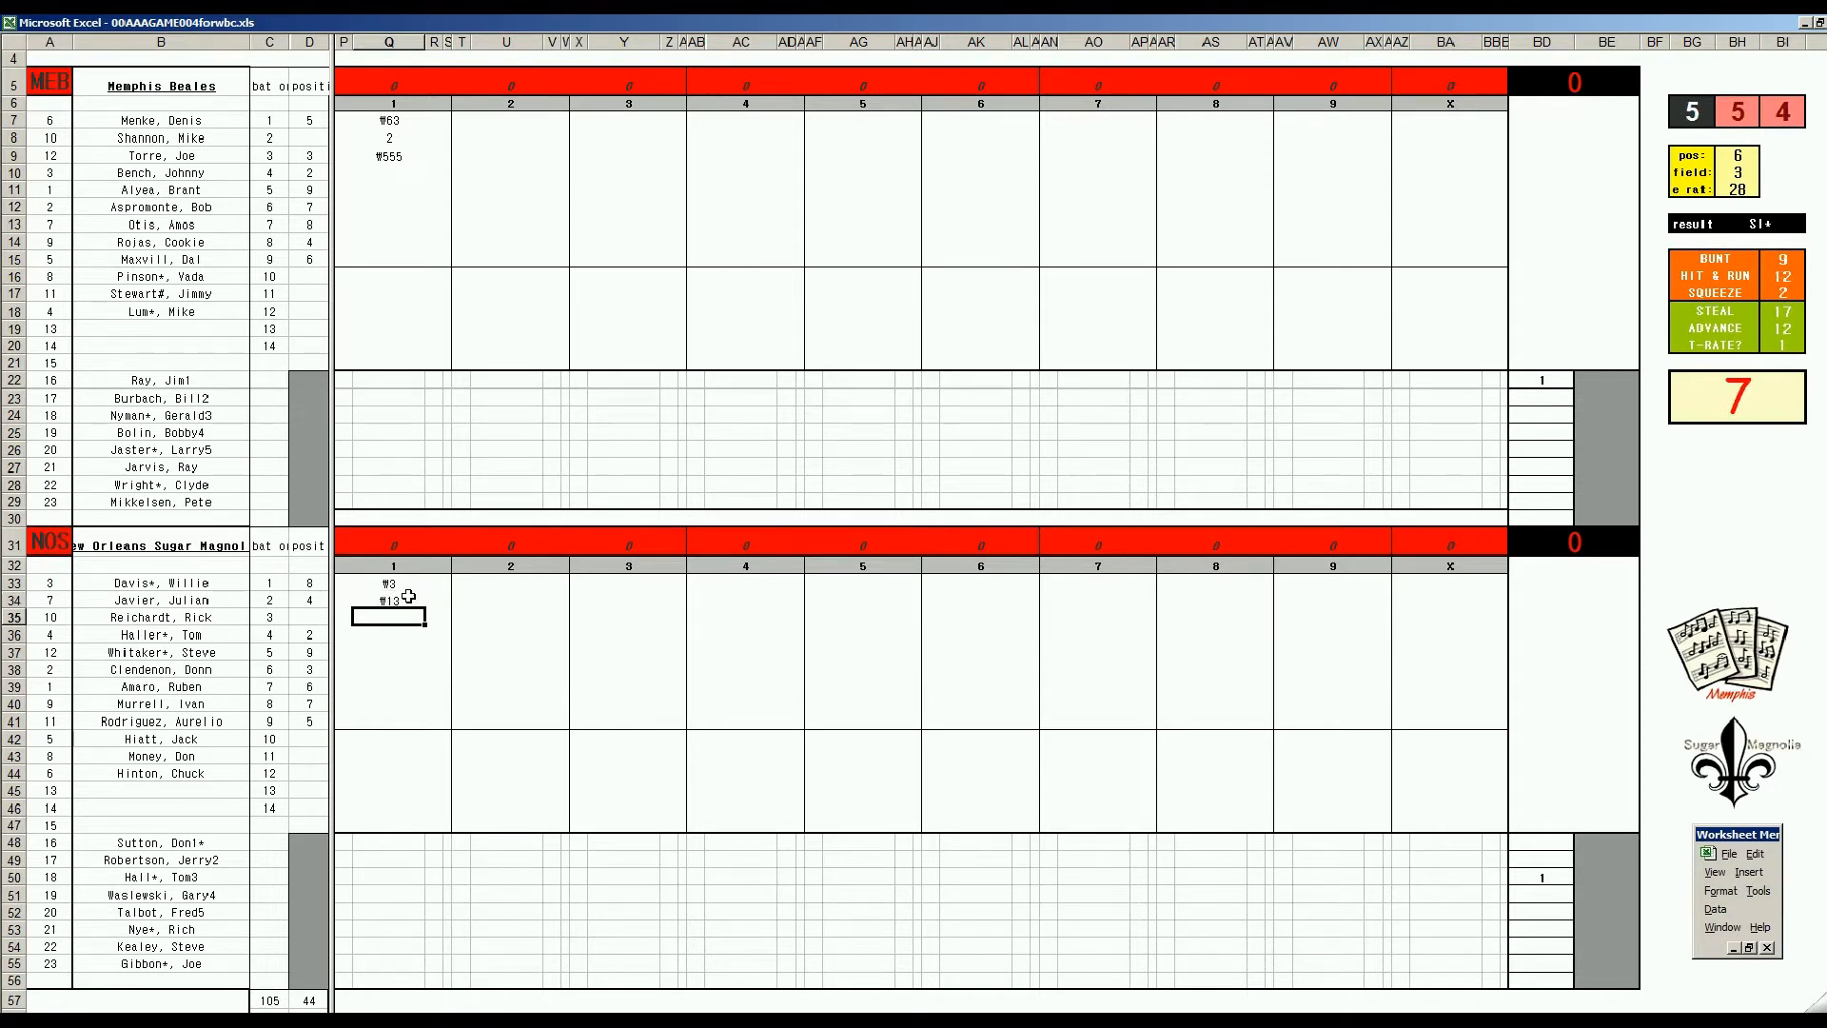
Set the fielding check to position 6, fielding 2, error rating 27, and enter ₩63 for the third New Orleans batter in Q35.
key("ctrl+p")
type("6")
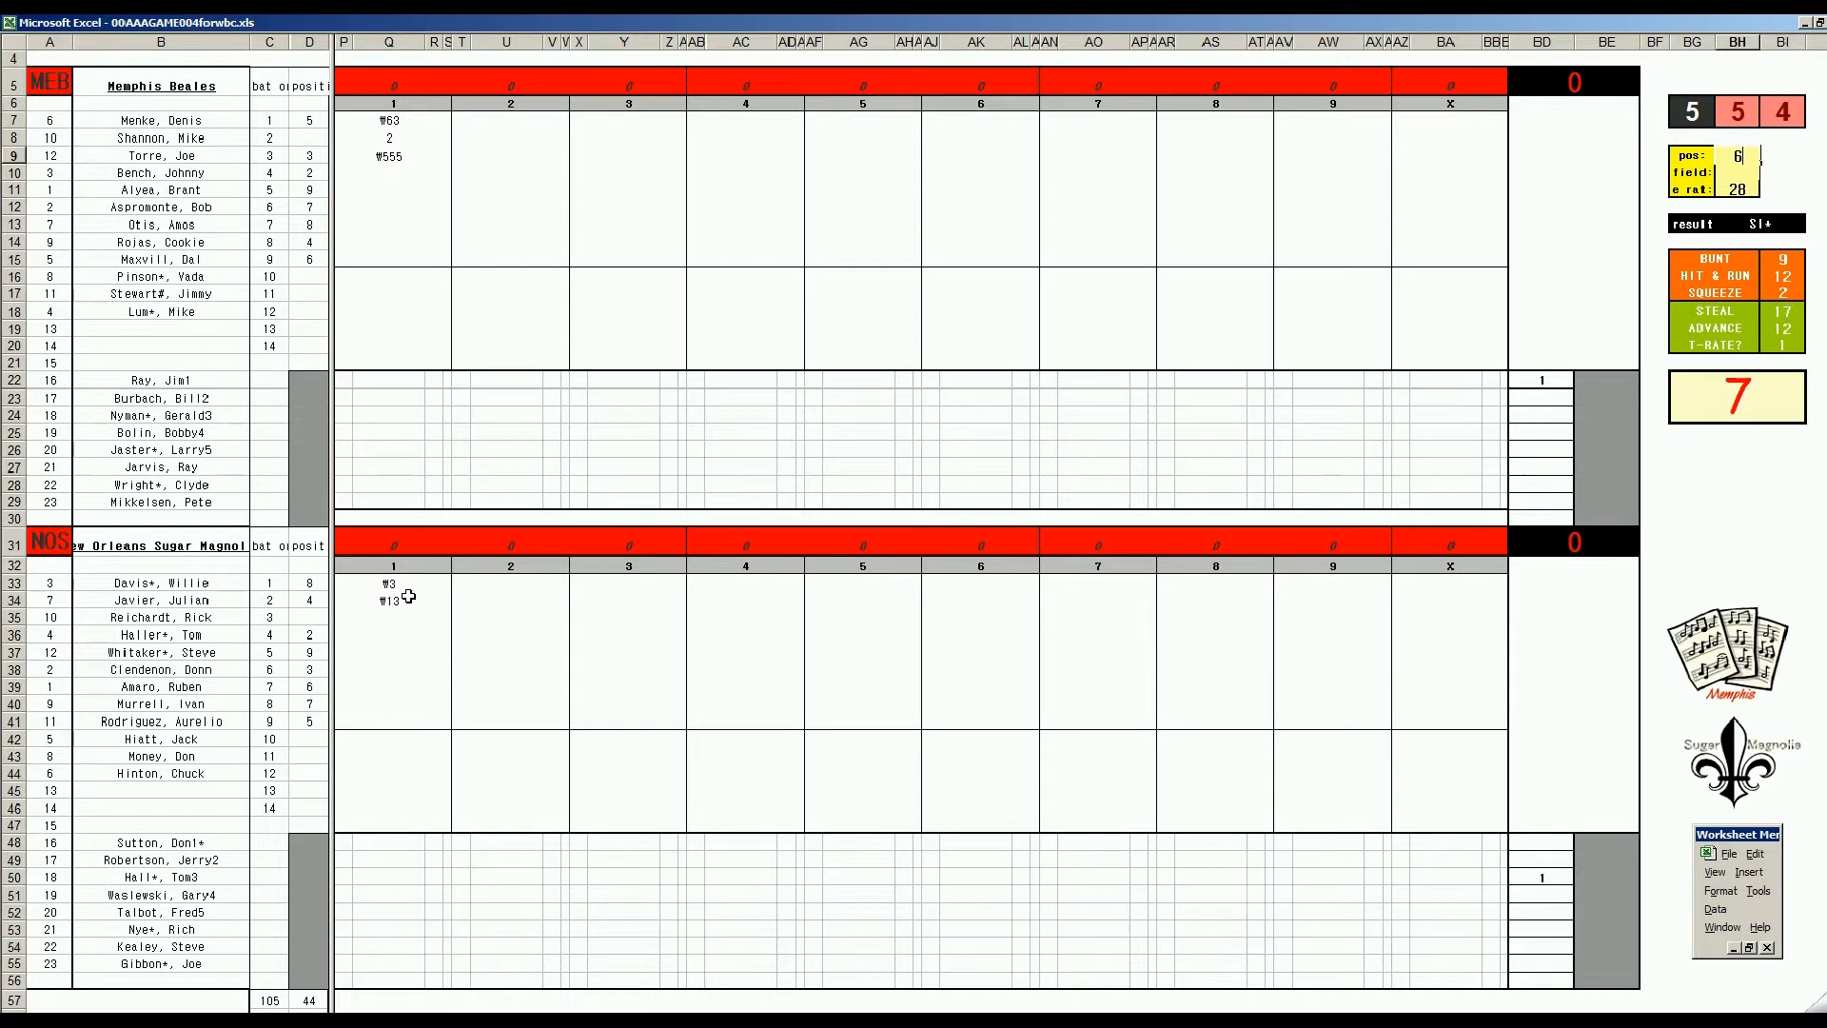
key("Return")
type("2")
key("Return")
type("27")
key("Return")
left_click(406, 617)
type("#63")
Set the fielding check to position 9, fielding 3, error rating 13, and enter ₩9 for Memphis's fourth batter in inning 2 (U10).
left_click(494, 176)
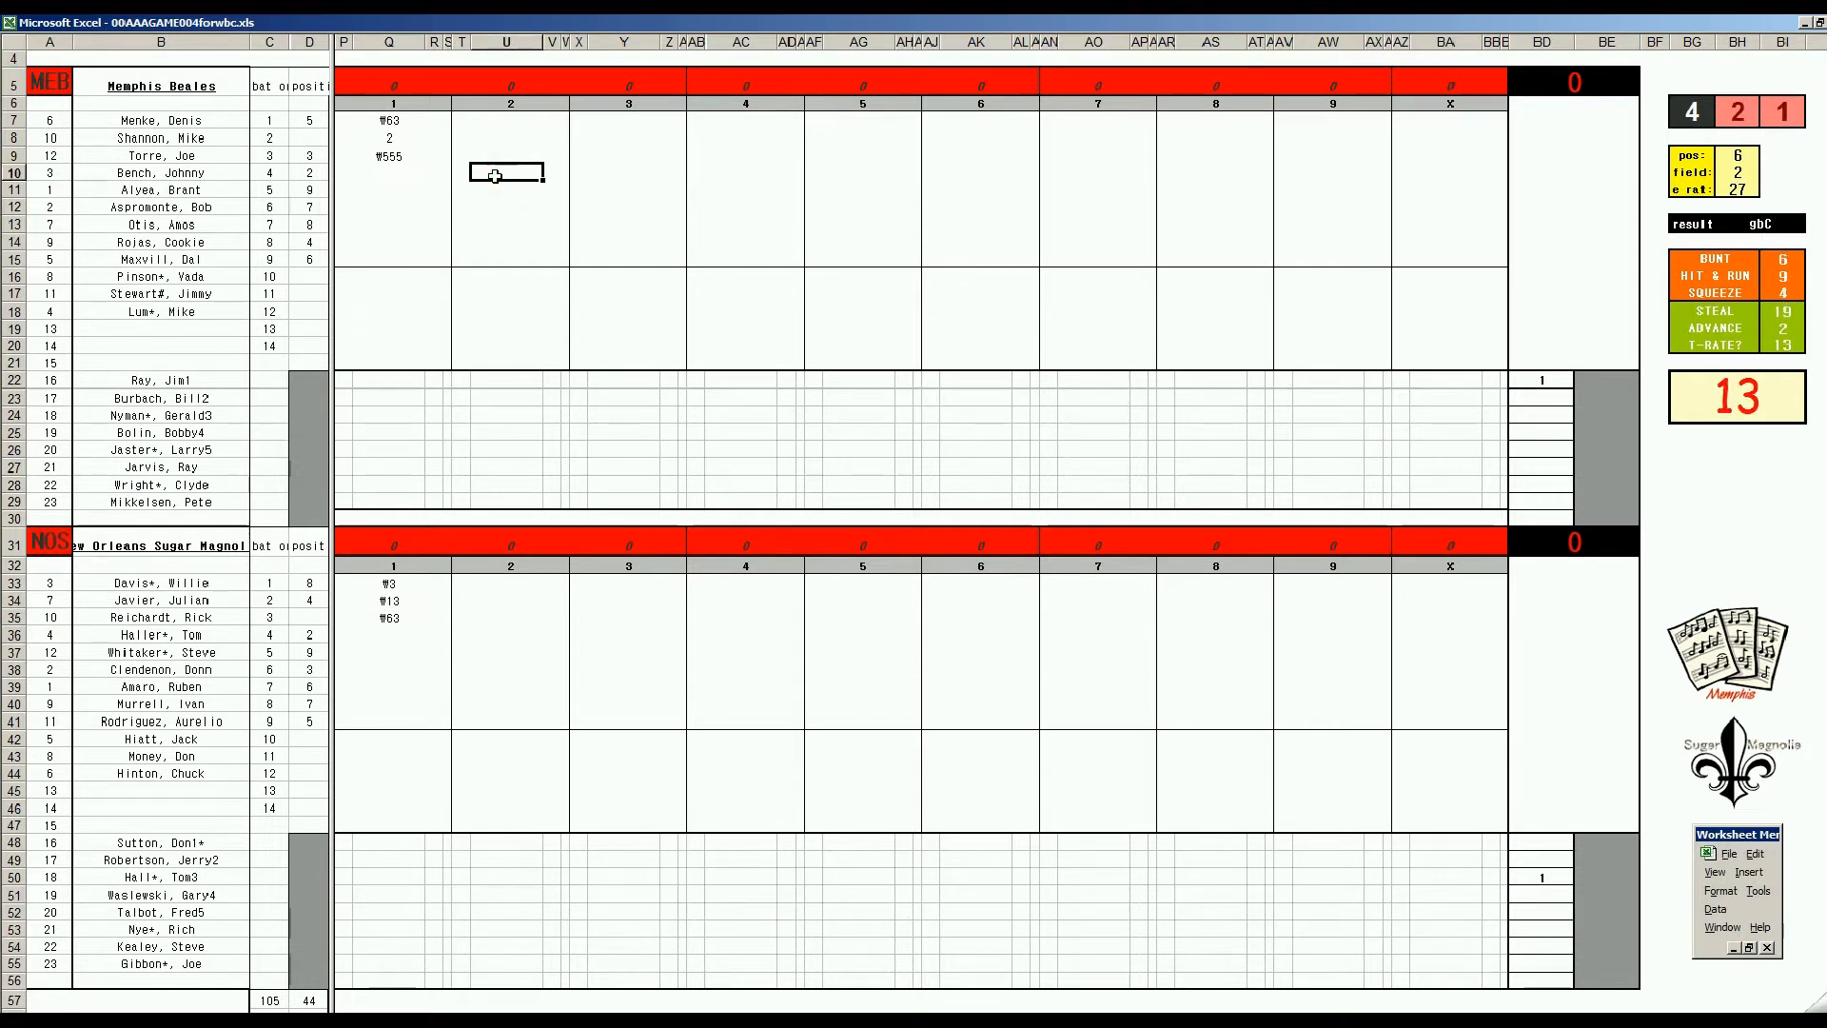
key("ctrl+f")
type("9")
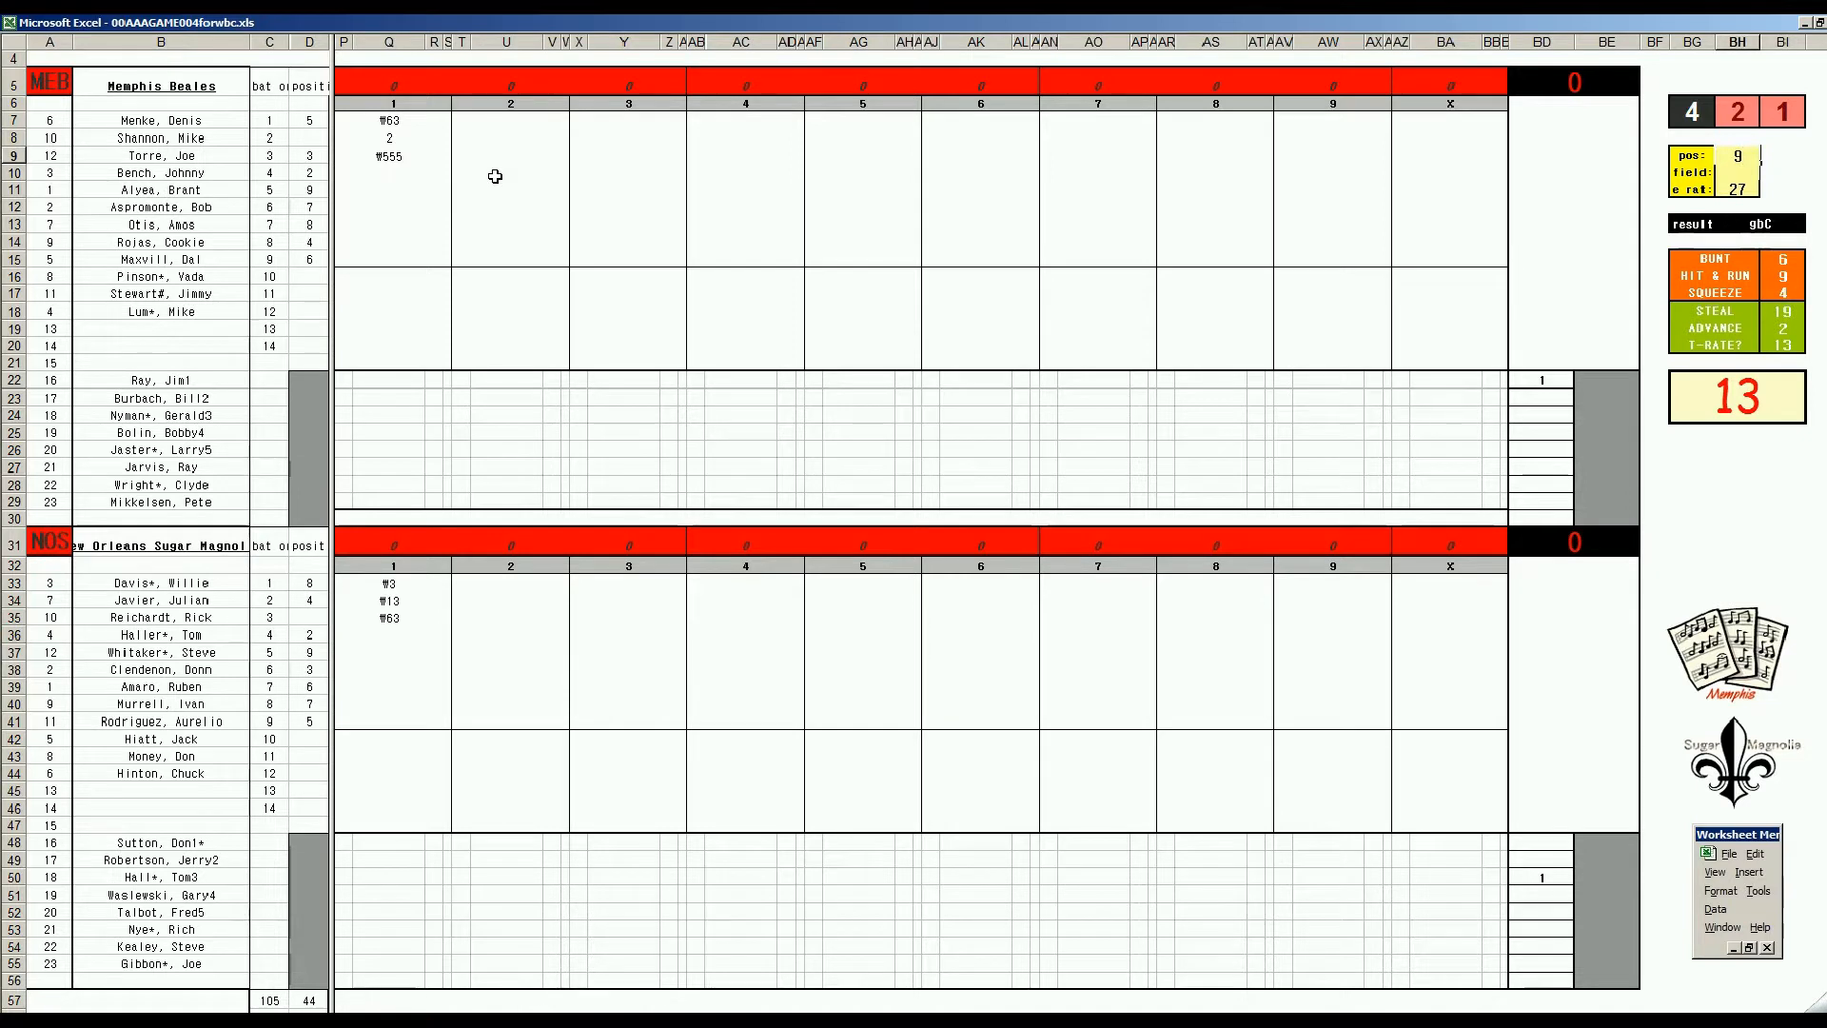
key("Return")
type("3")
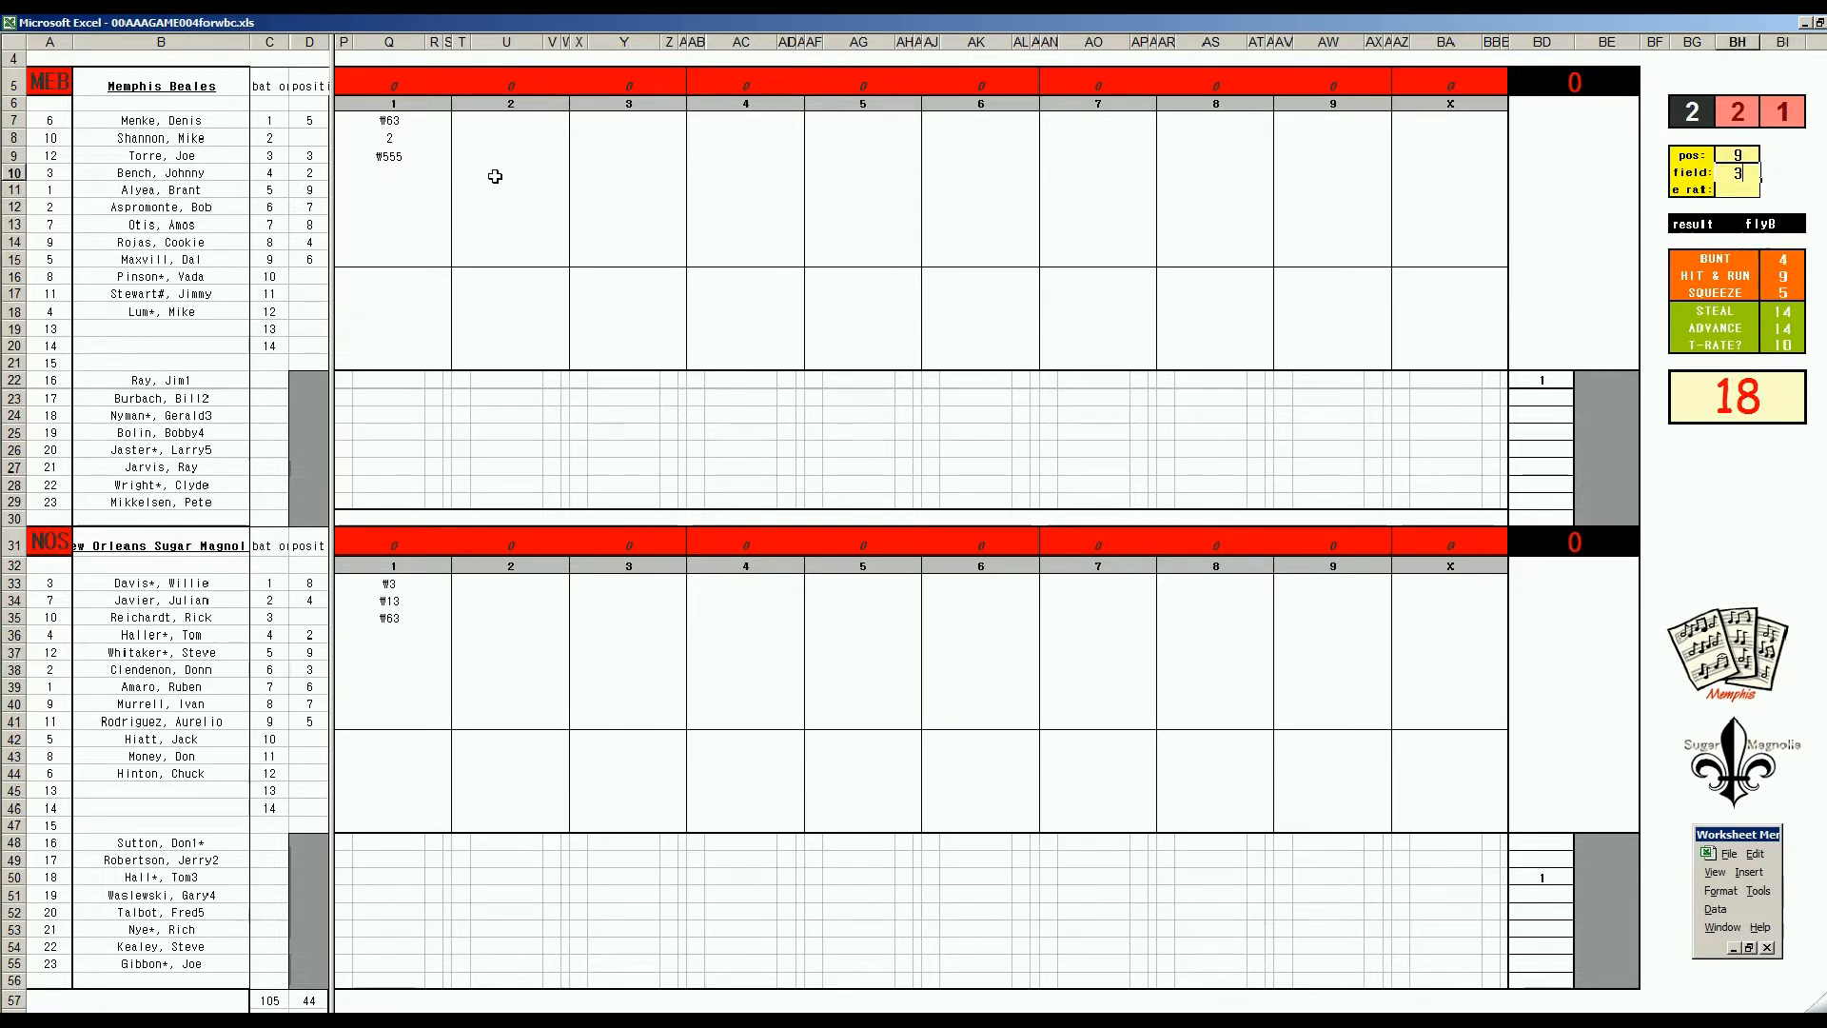
key("Return")
type("13")
key("Return")
left_click(506, 172)
type("#9")
key("Return")
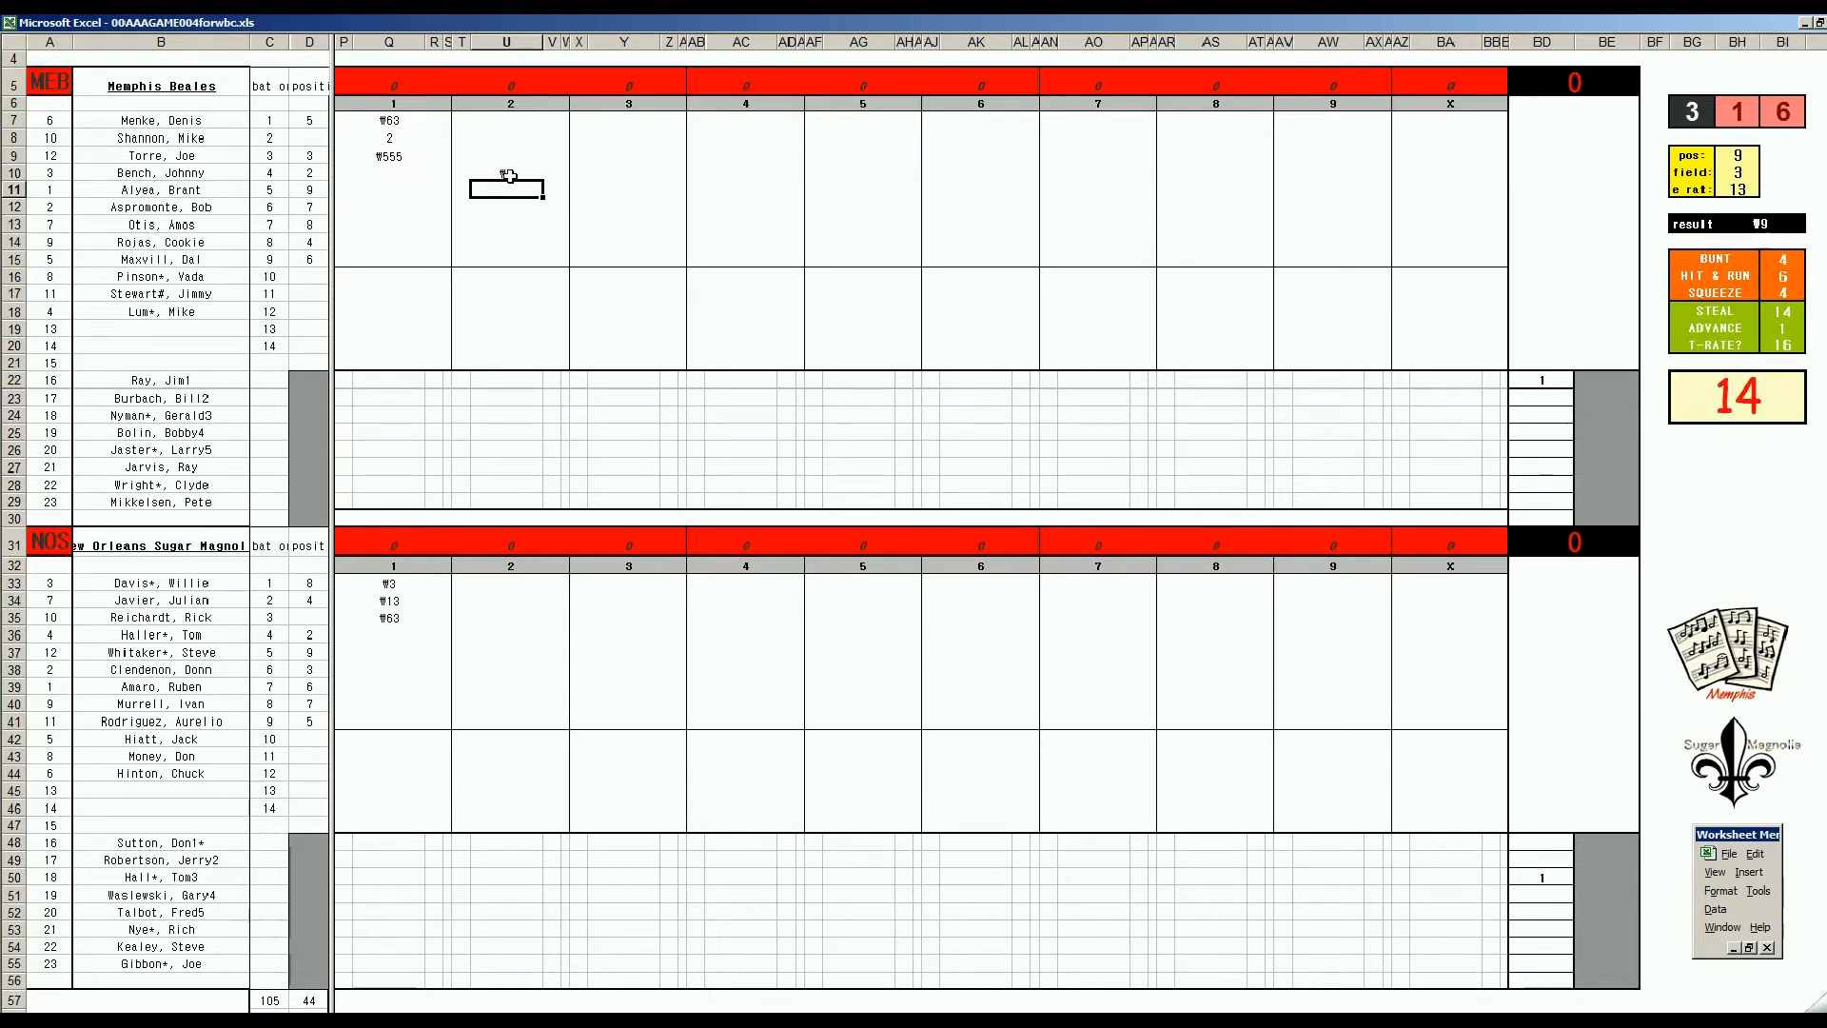
Enter k and ₩33 as the second-inning results of Memphis's fifth and sixth batters, in U11 and U12.
type("k")
key("Return")
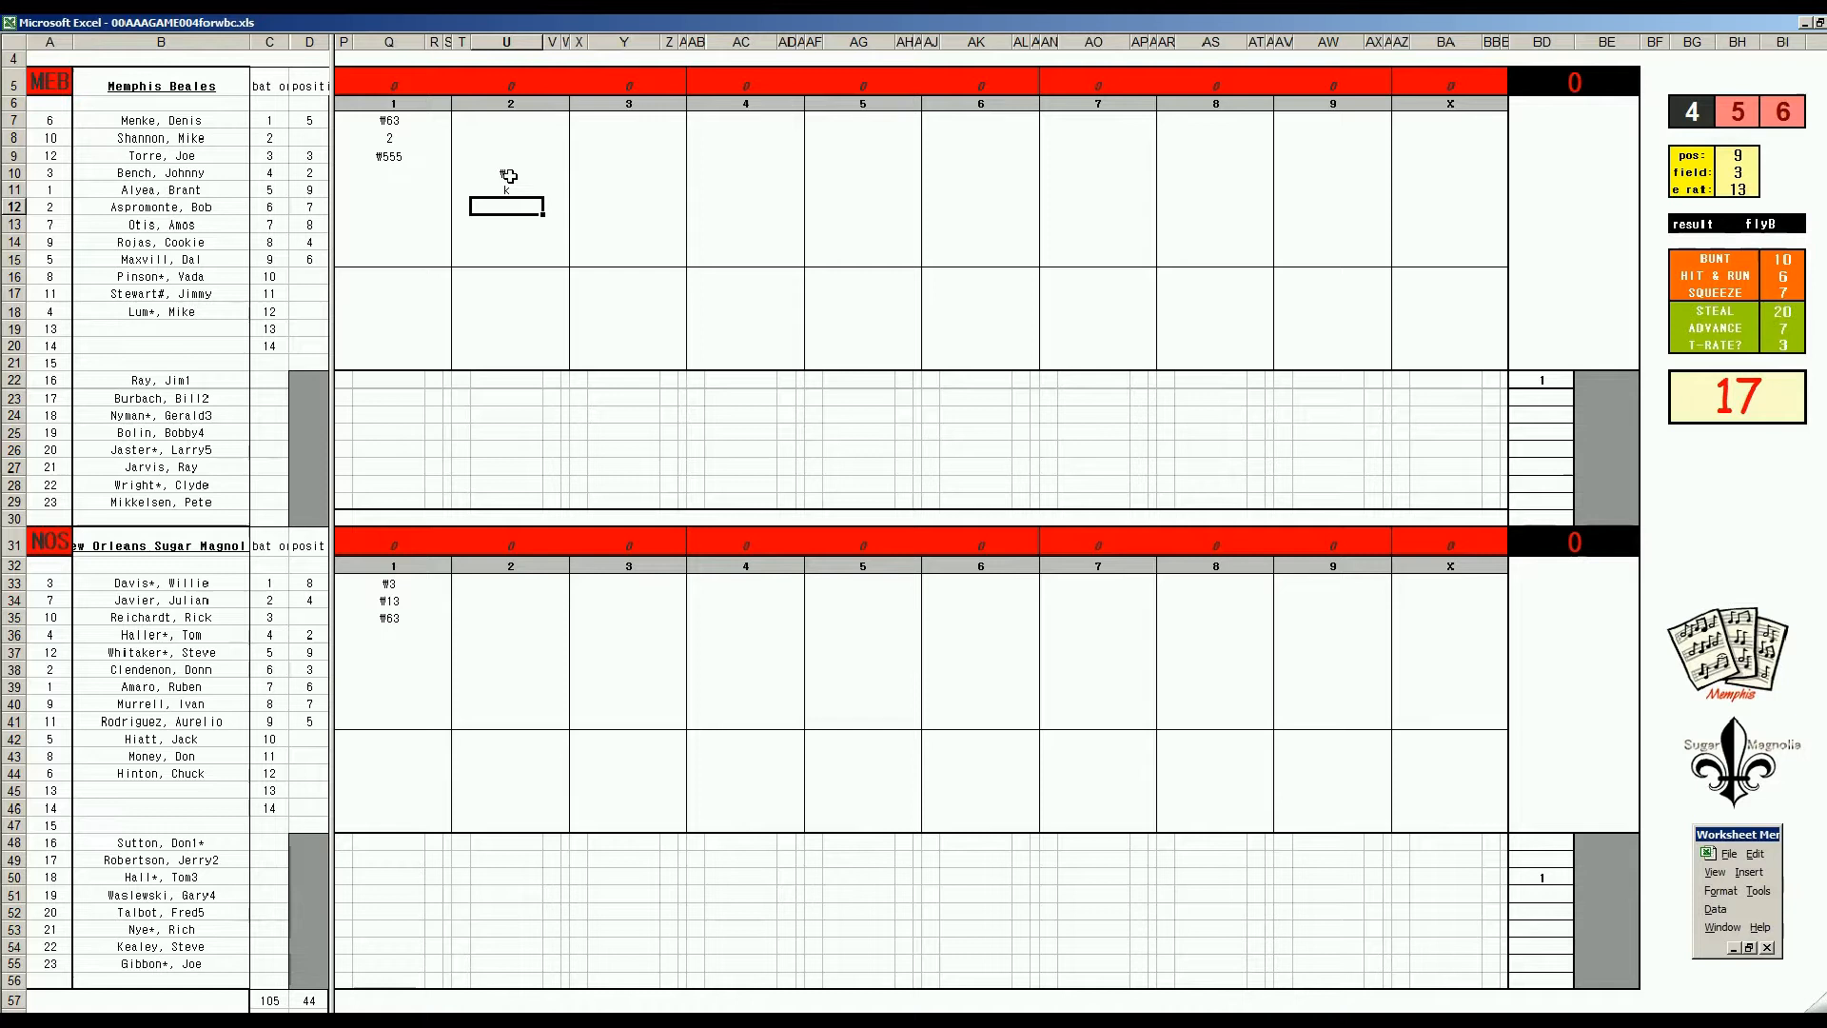
type("\\33")
Enter ₩53 as the second-inning result of New Orleans's fourth batter, in U36.
left_click(510, 629)
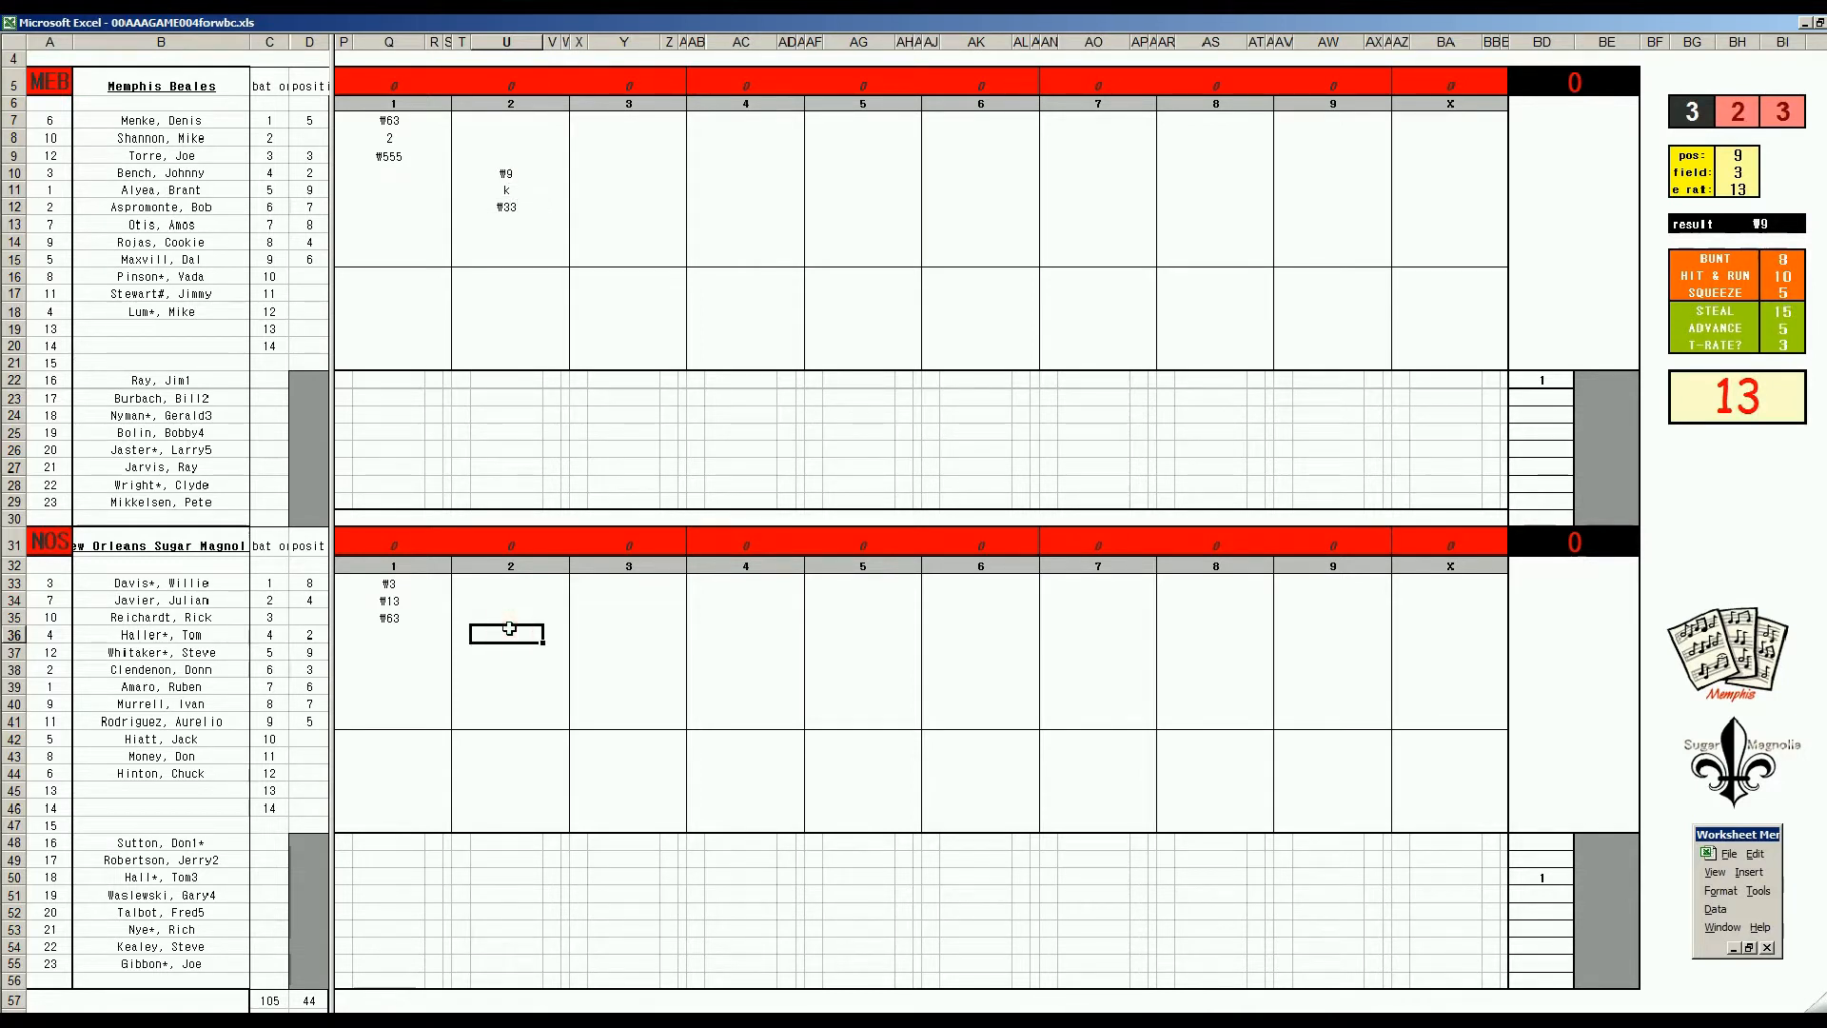
type("\\33")
key("Return")
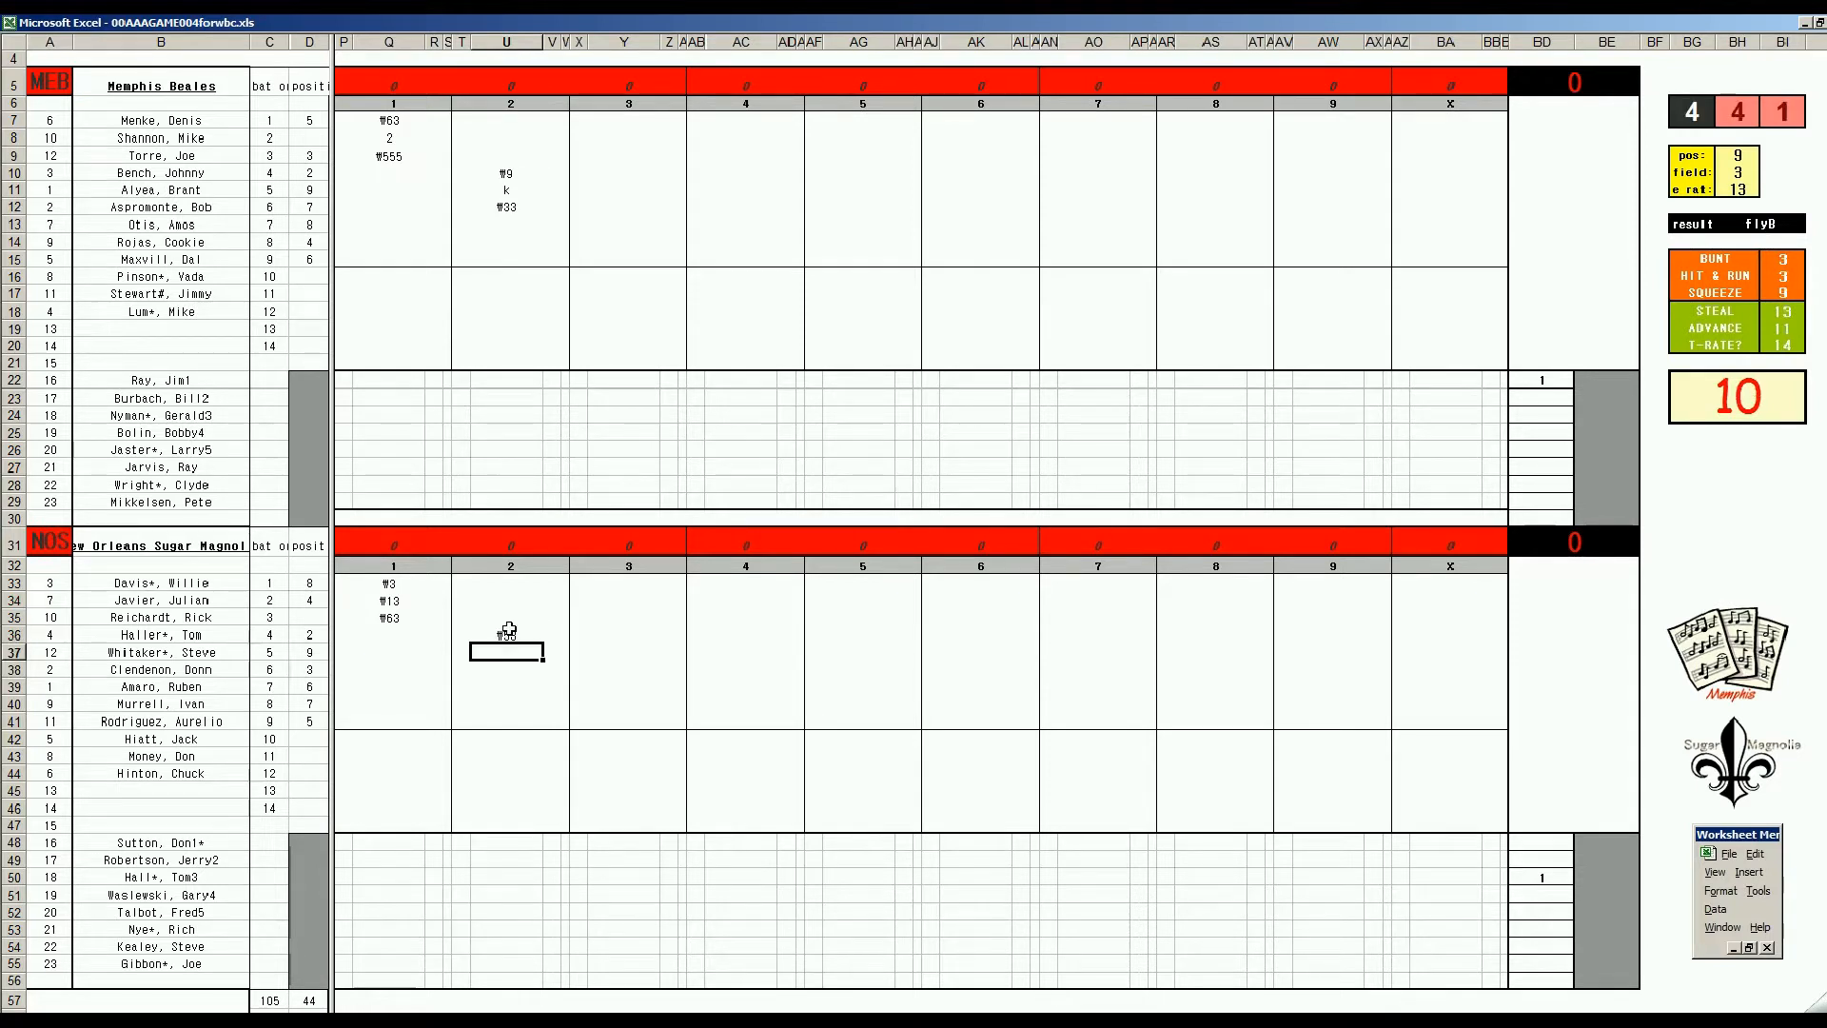
Set the fielding check to position 6, fielding 2, error rating 27, and enter ₩63 in U37 and k in U38 for New Orleans.
key("ctrl+q")
type("6")
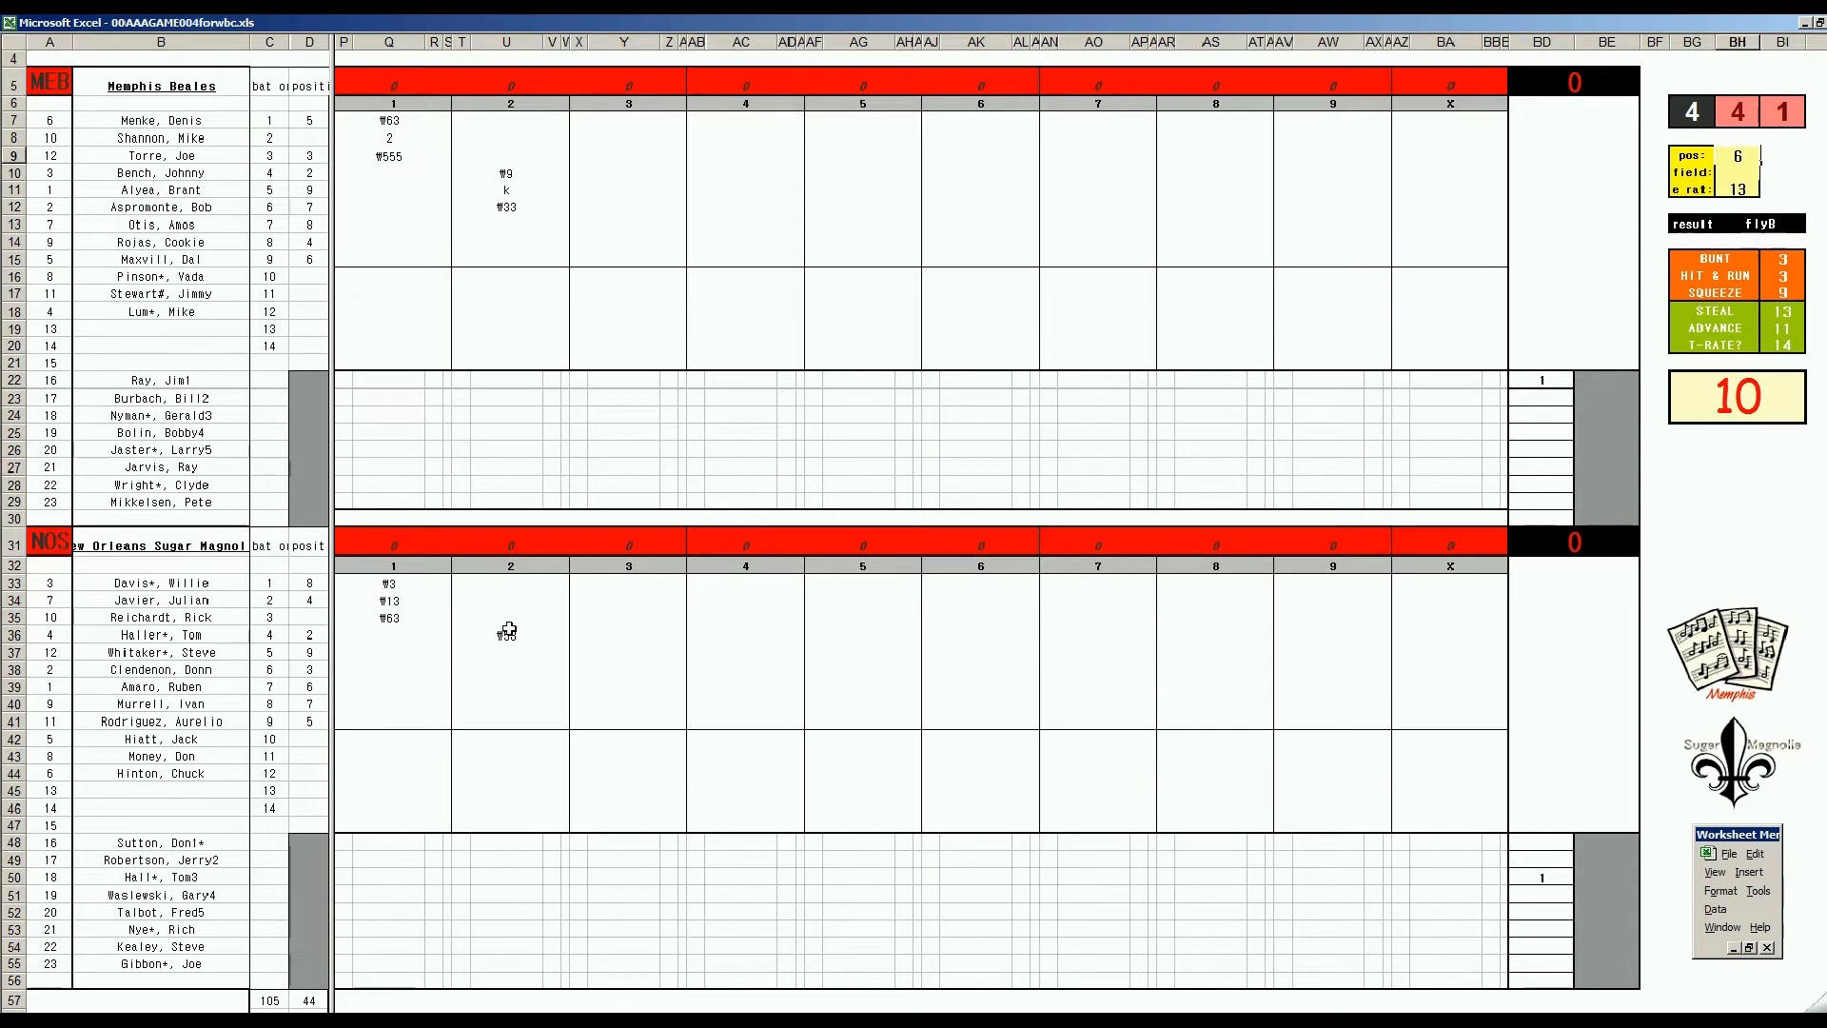
key("Return")
type("2")
key("Return")
type("27")
key("Return")
left_click(507, 651)
type("\\5")
key("Return")
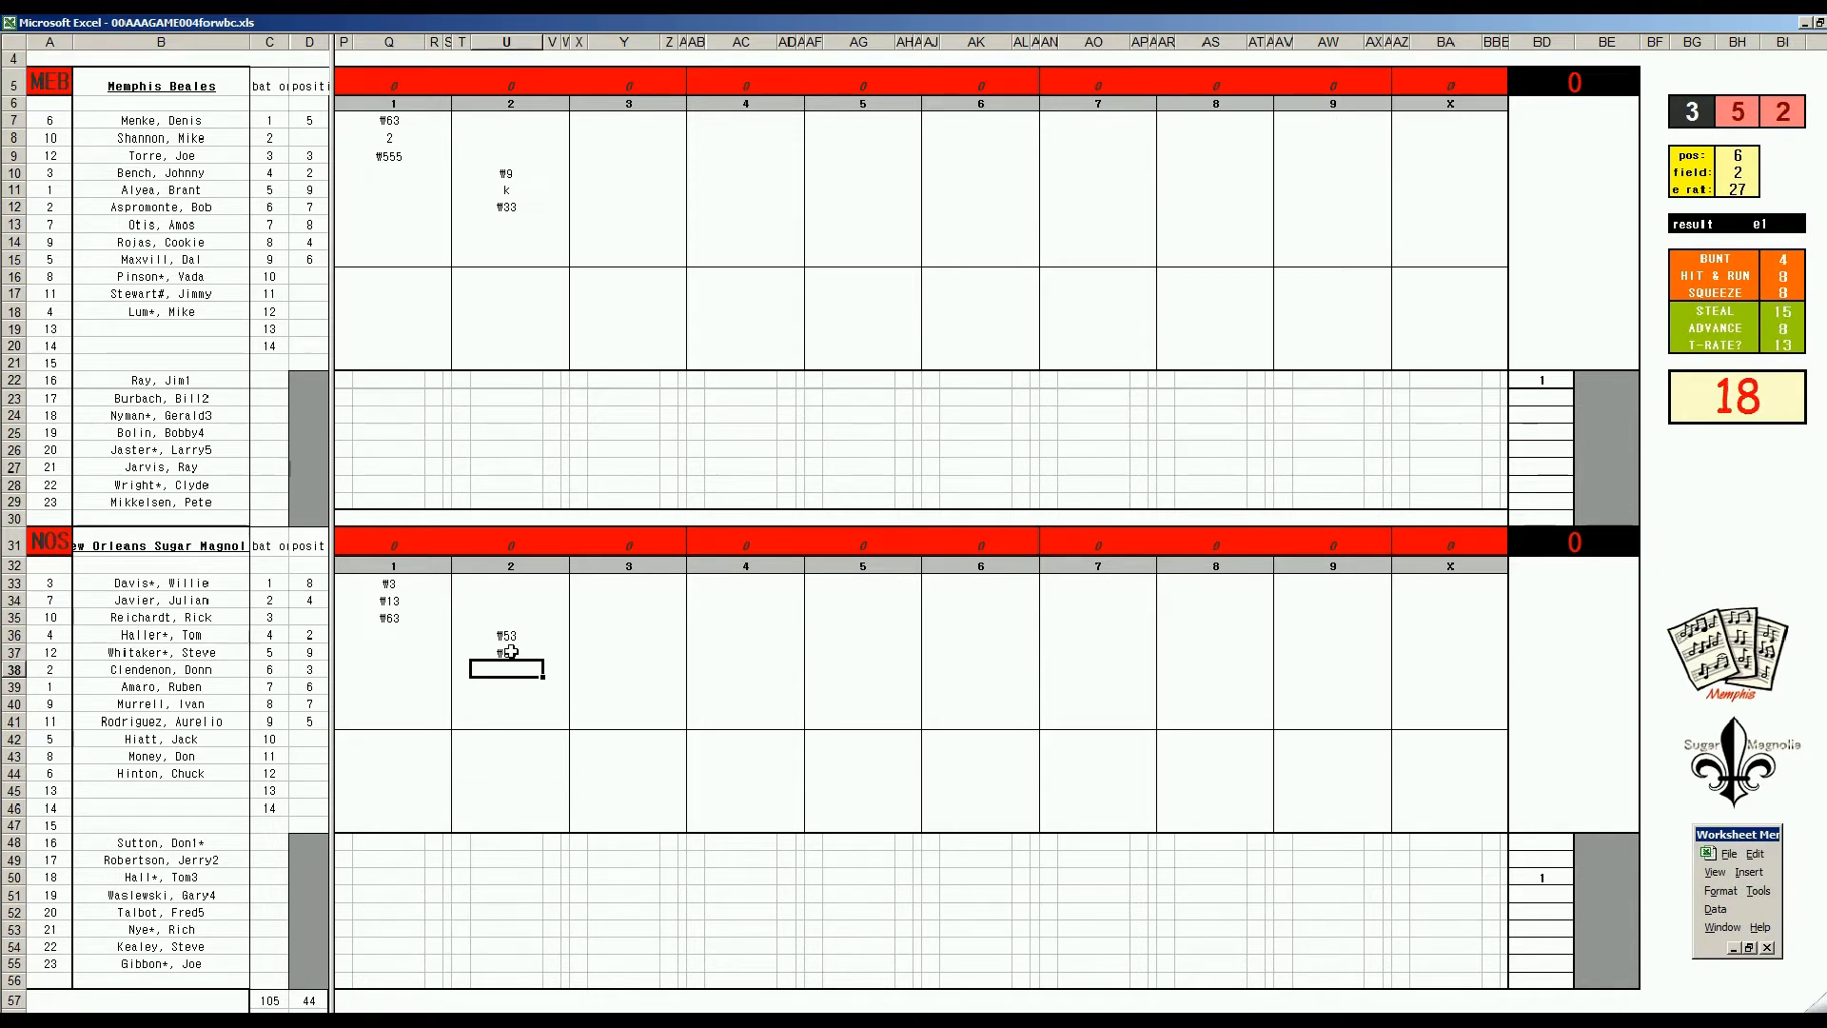
type("k")
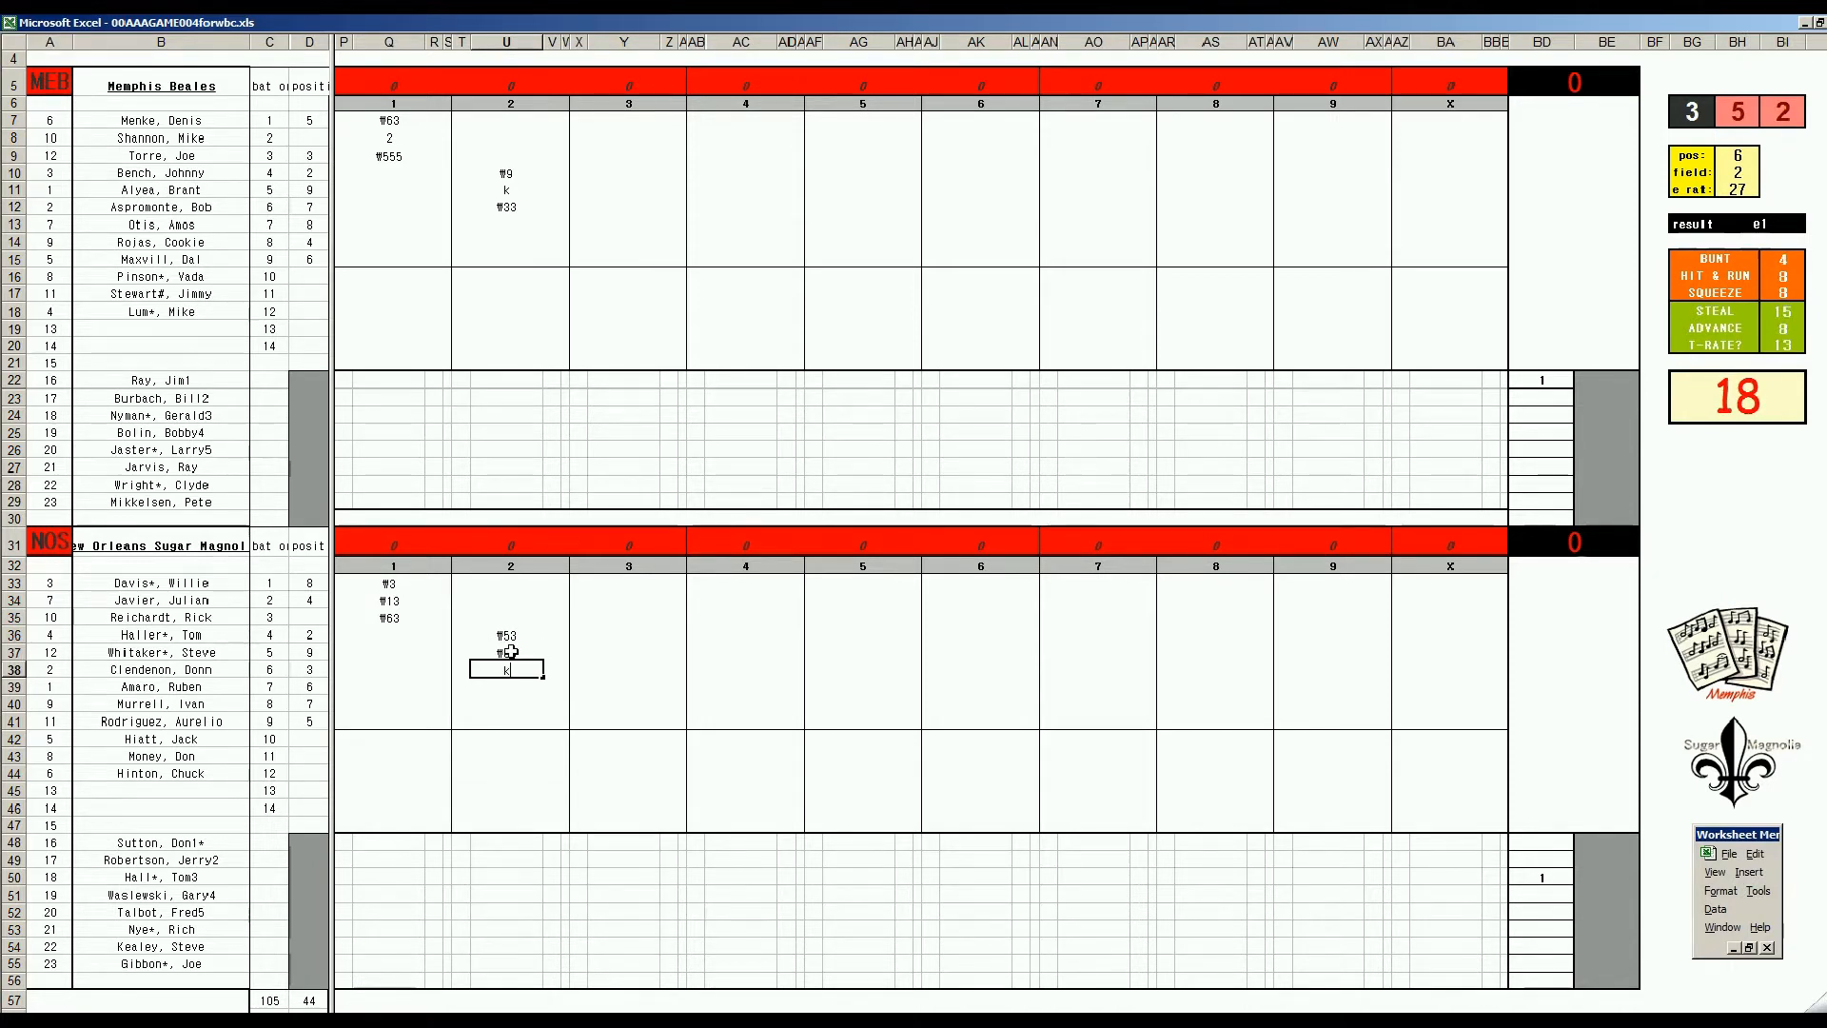
Enter k as the third-inning result of Memphis's seventh batter, in Y13.
left_click(624, 213)
left_click(626, 219)
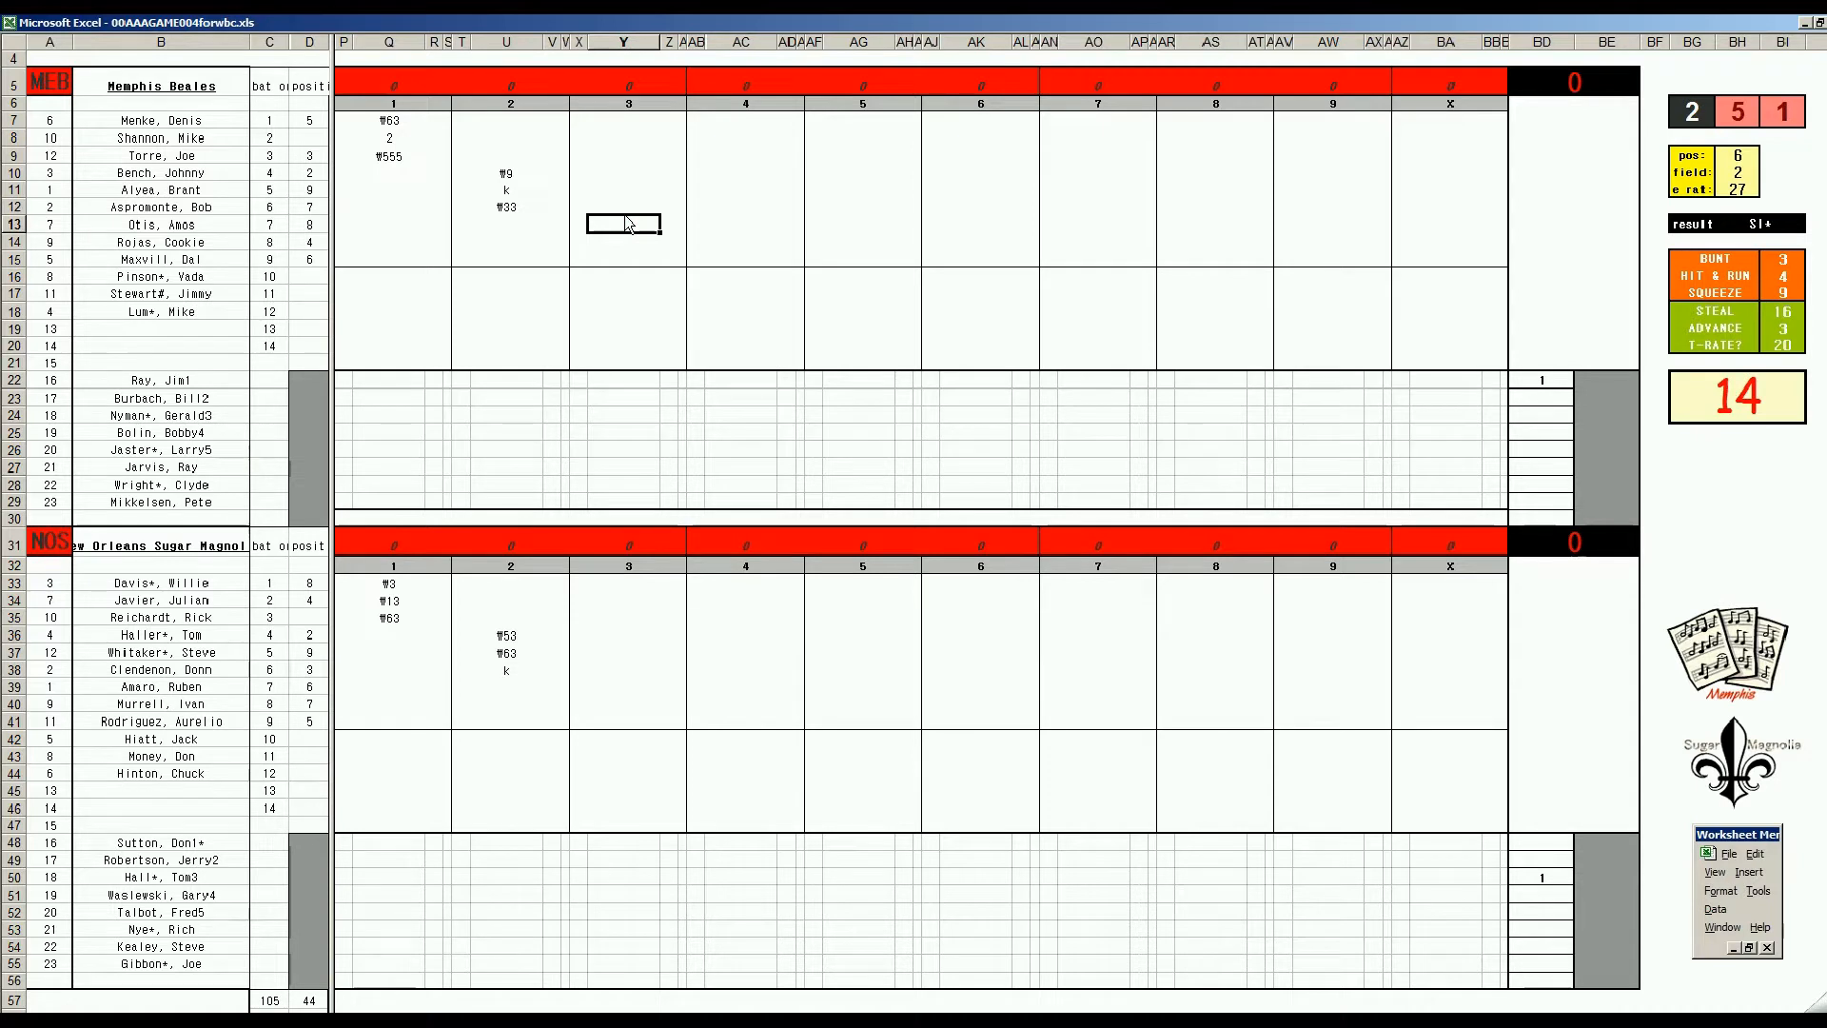
type("k")
key("Return")
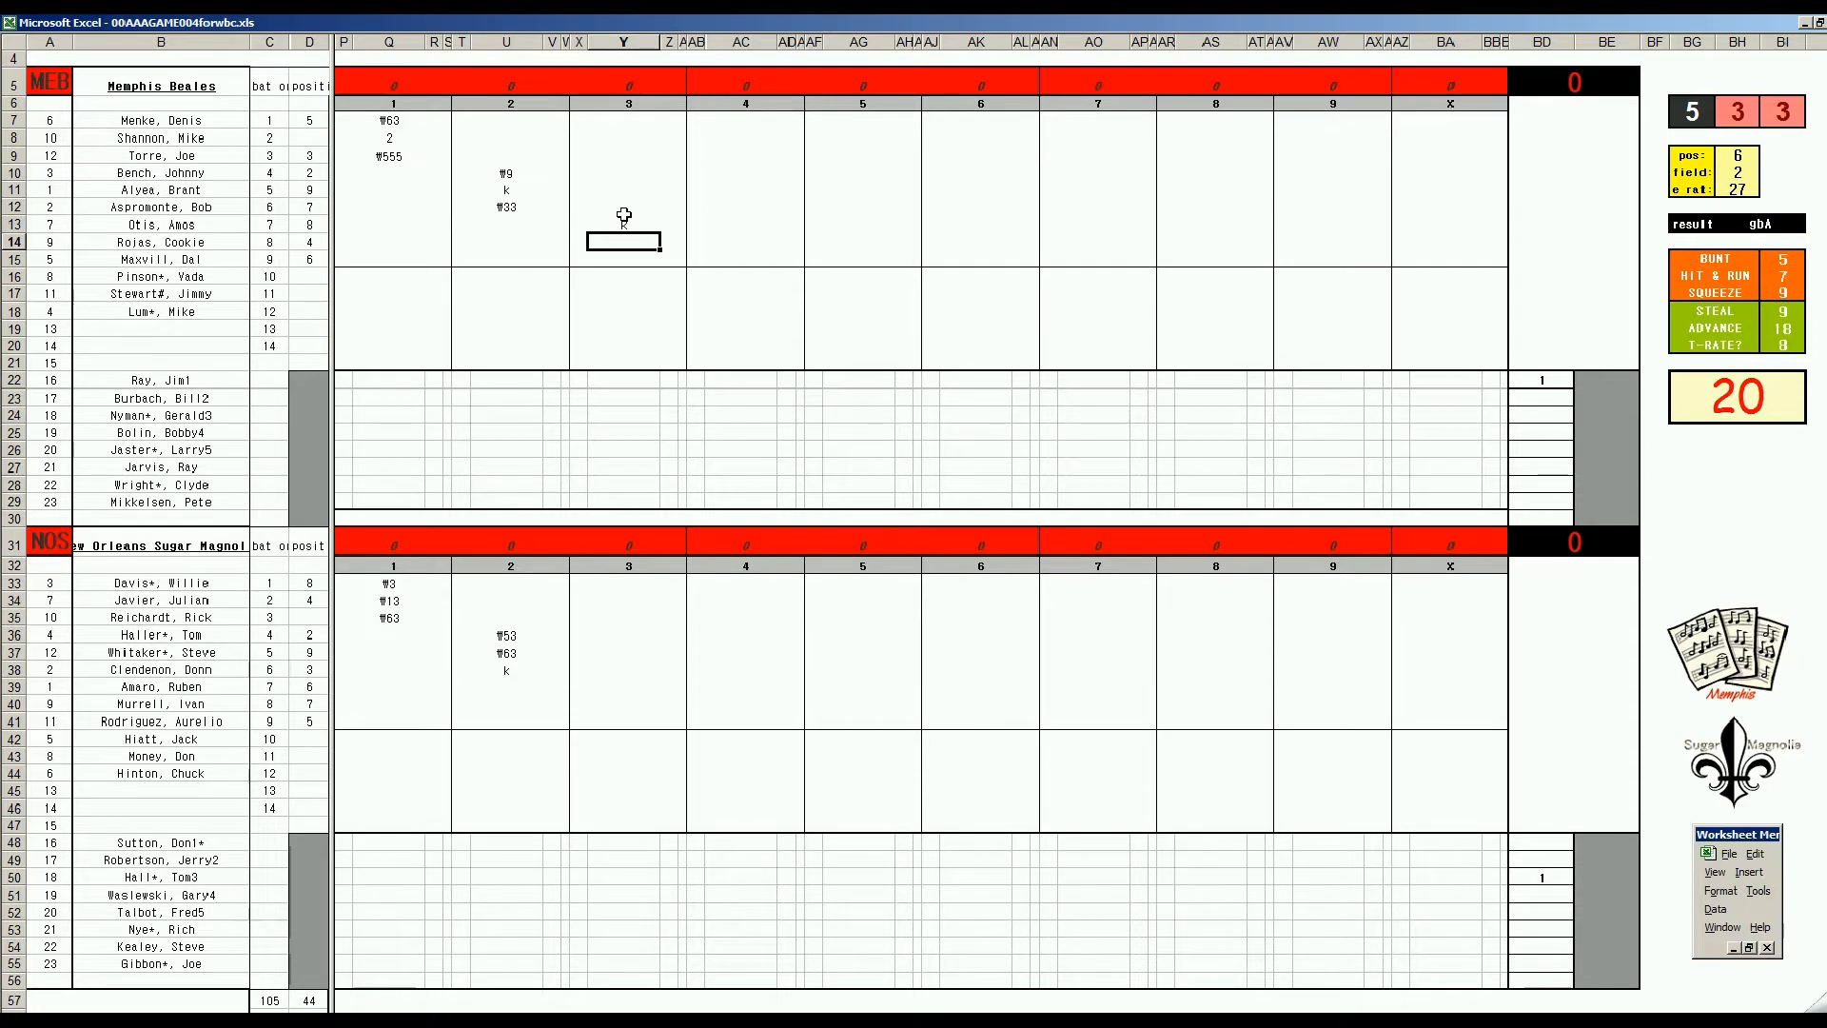
Set the fielding check position to 4 and enter ₩43 for Memphis's eighth batter in inning 3 (Y14).
key("ctrl+p")
type("4")
key("Return")
left_click(627, 243)
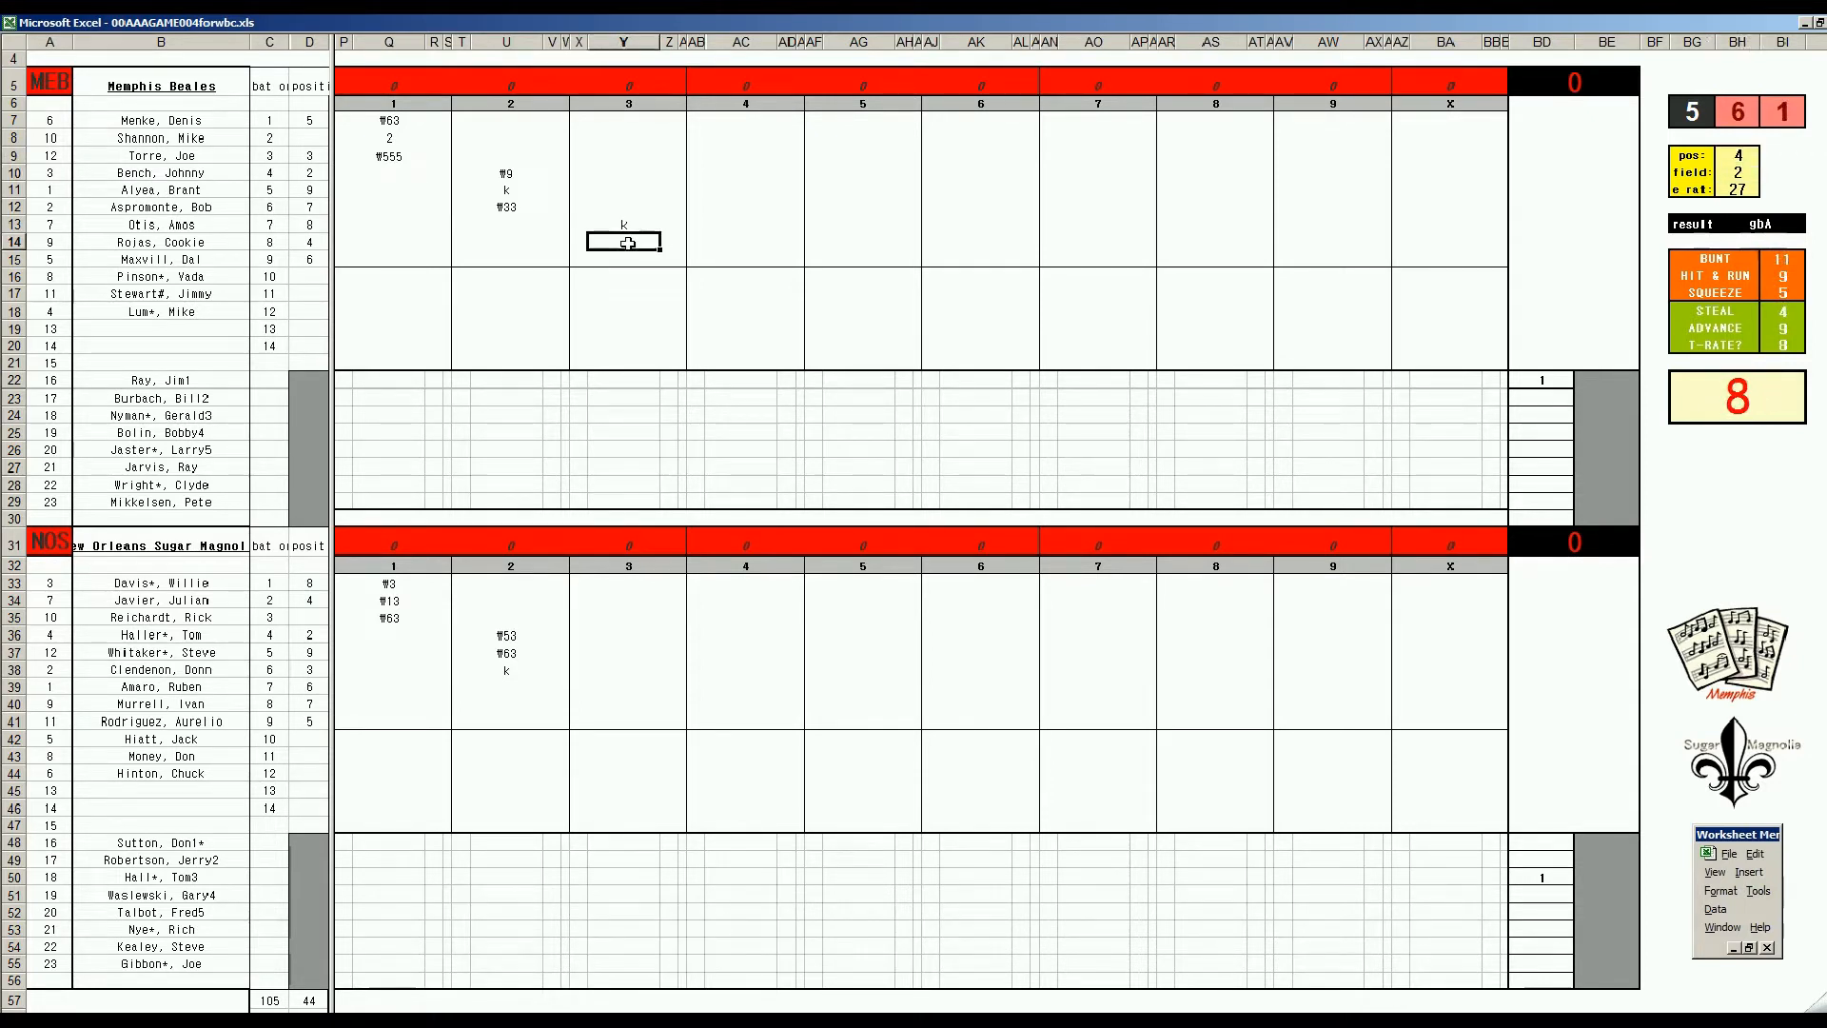
type("\\43")
key("Return")
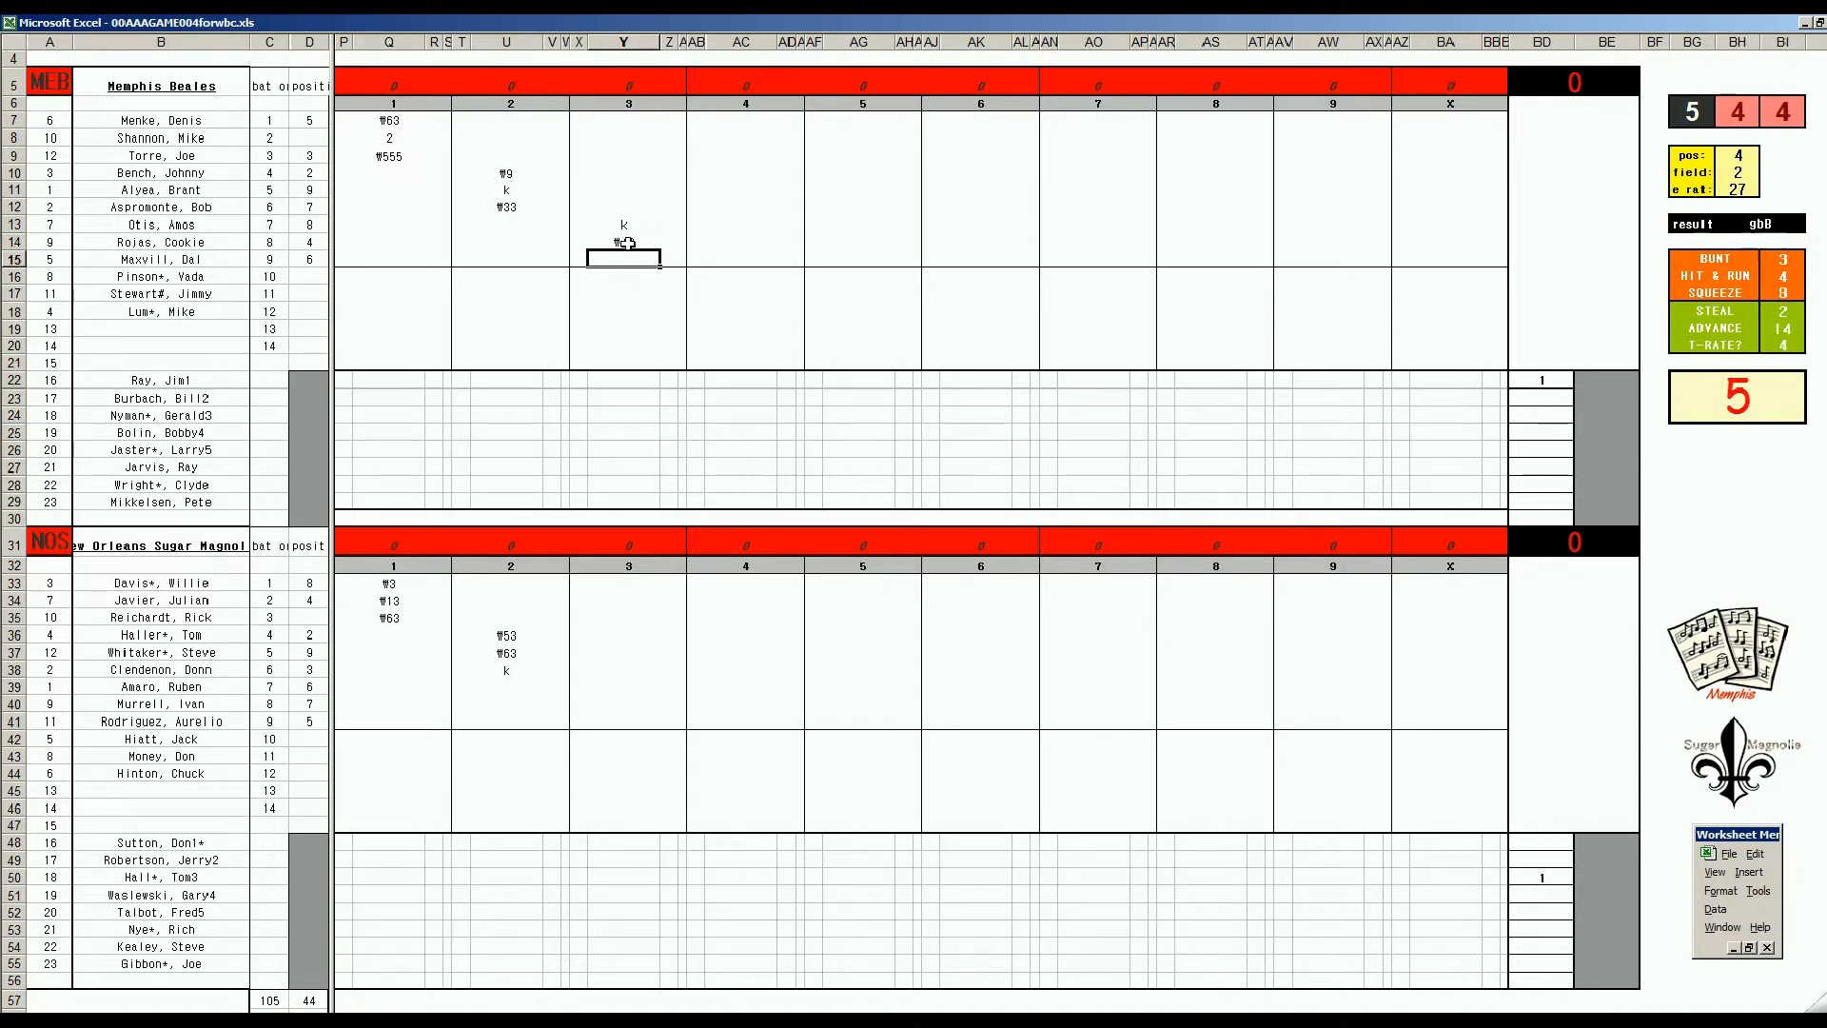
Enter 2 as the third-inning result of Memphis's ninth batter, in Y15.
type("2")
key("Return")
key("Down")
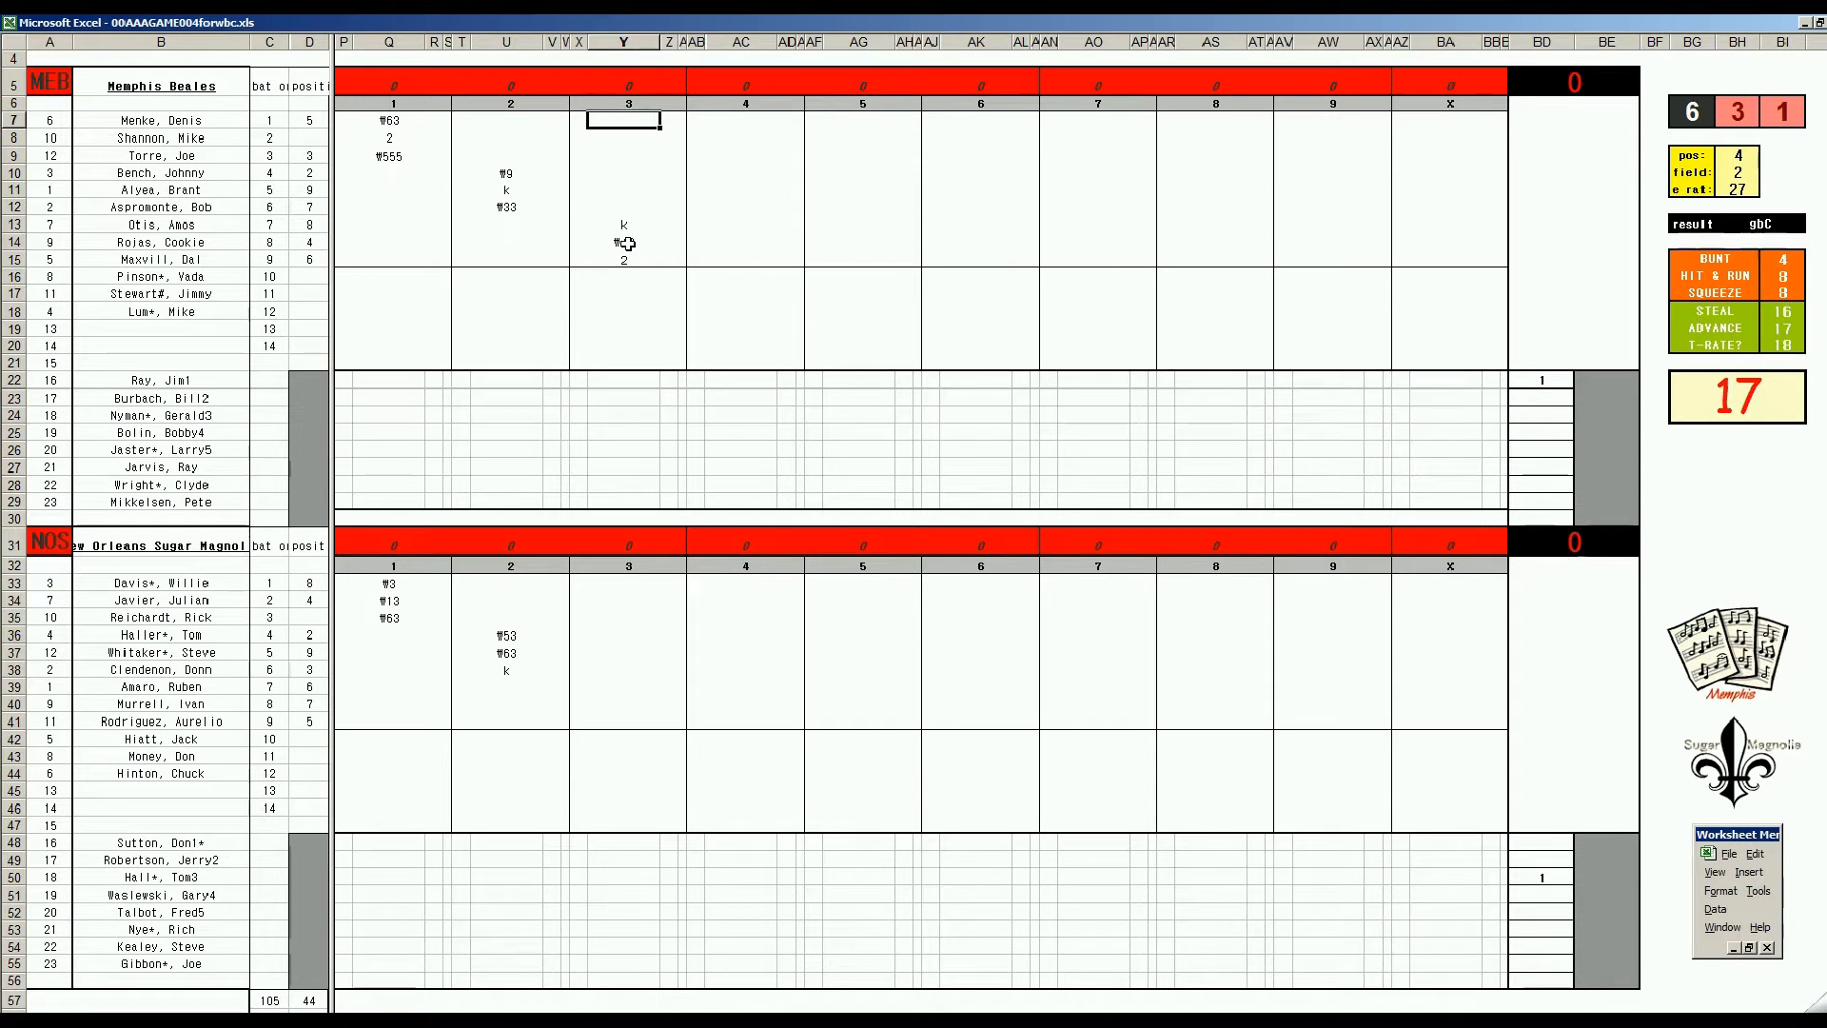
Set the fielding check to position 2 and fielding 3, and enter ₩2 for Memphis's leadoff batter in inning 3 (Y7).
key("ctrl+e")
type("2")
key("Return")
type("3")
key("Return")
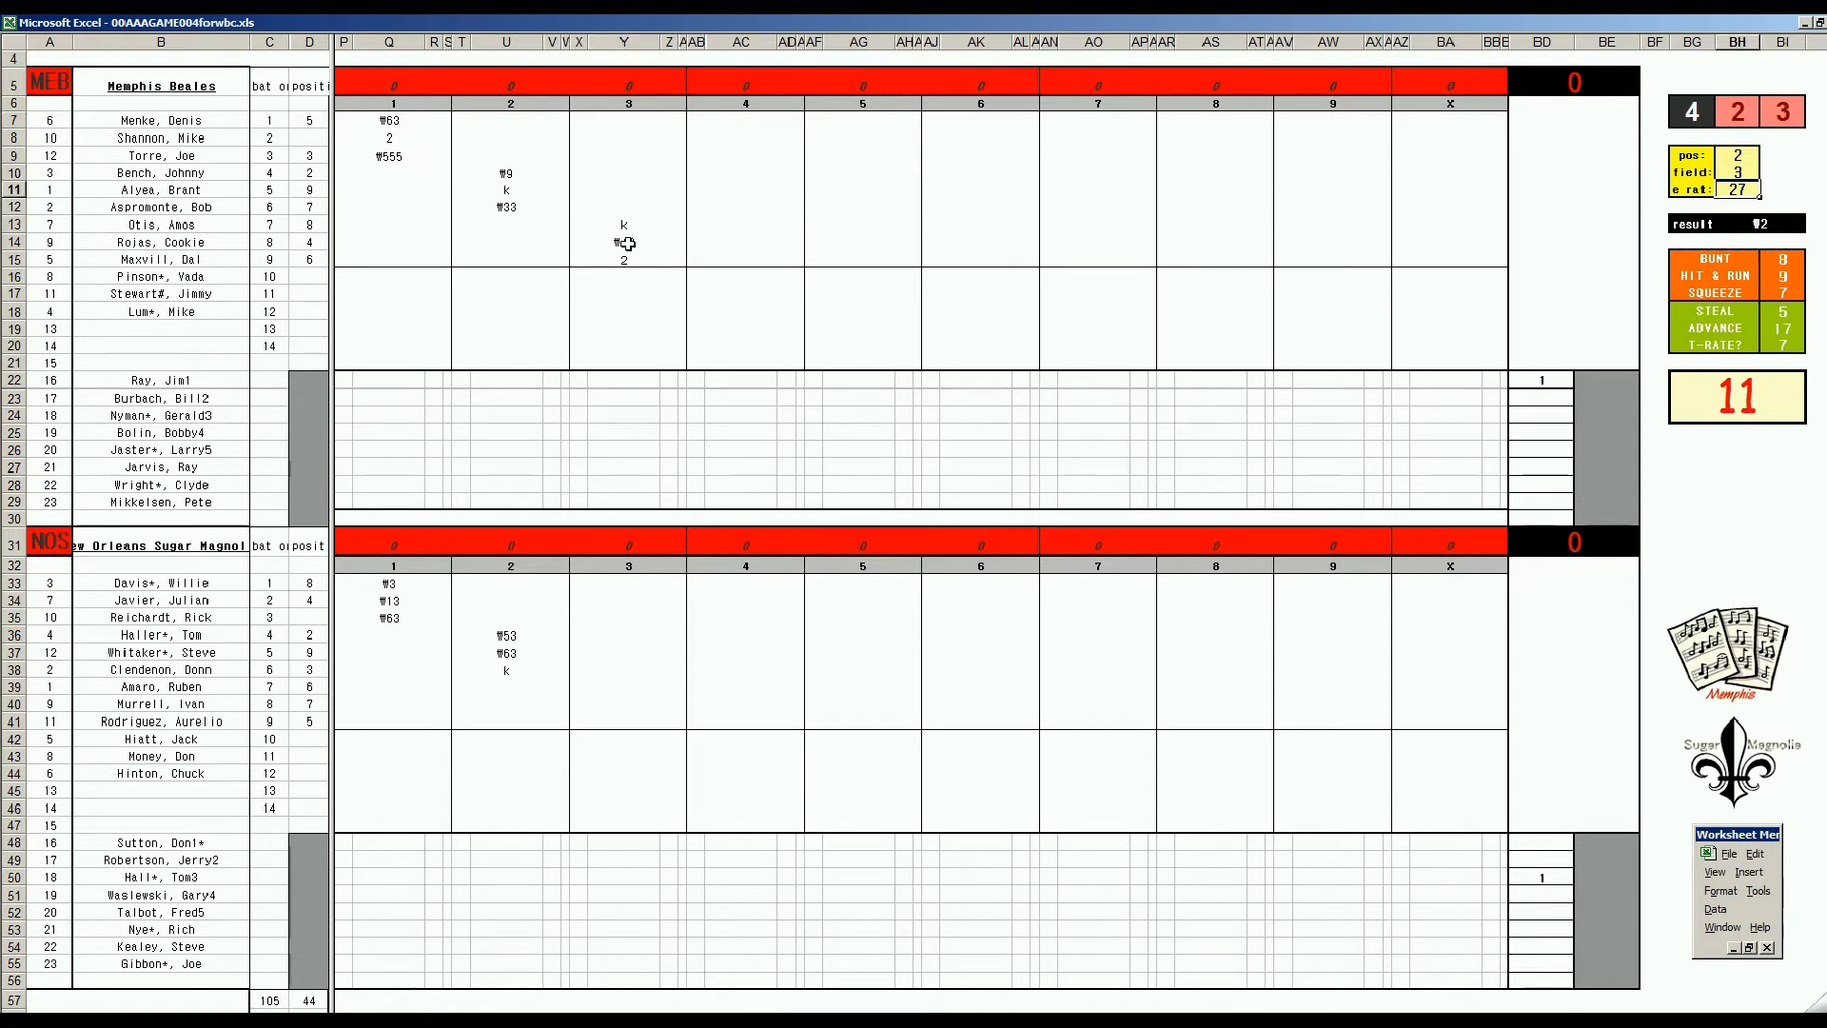
left_click(635, 119)
type("#2")
Enter ₩8 as the third-inning result of New Orleans's seventh batter, in Y39.
left_click(605, 681)
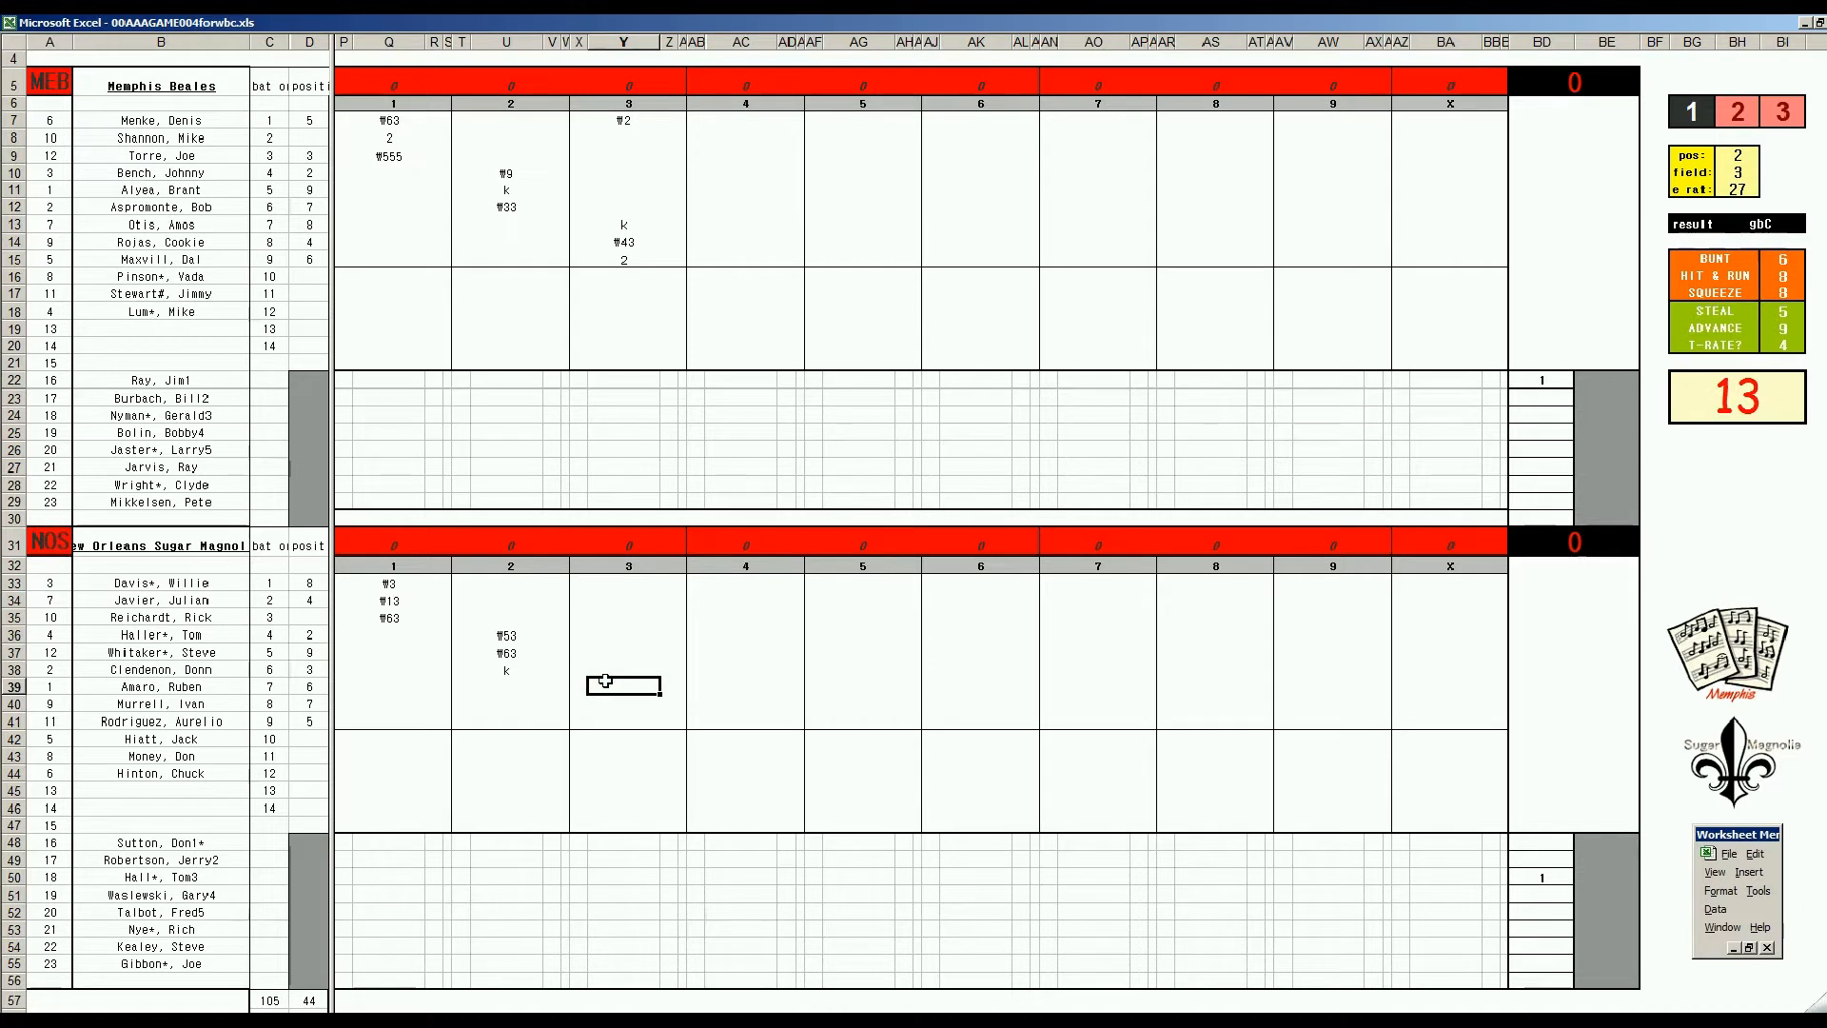
type("#8")
key("Return")
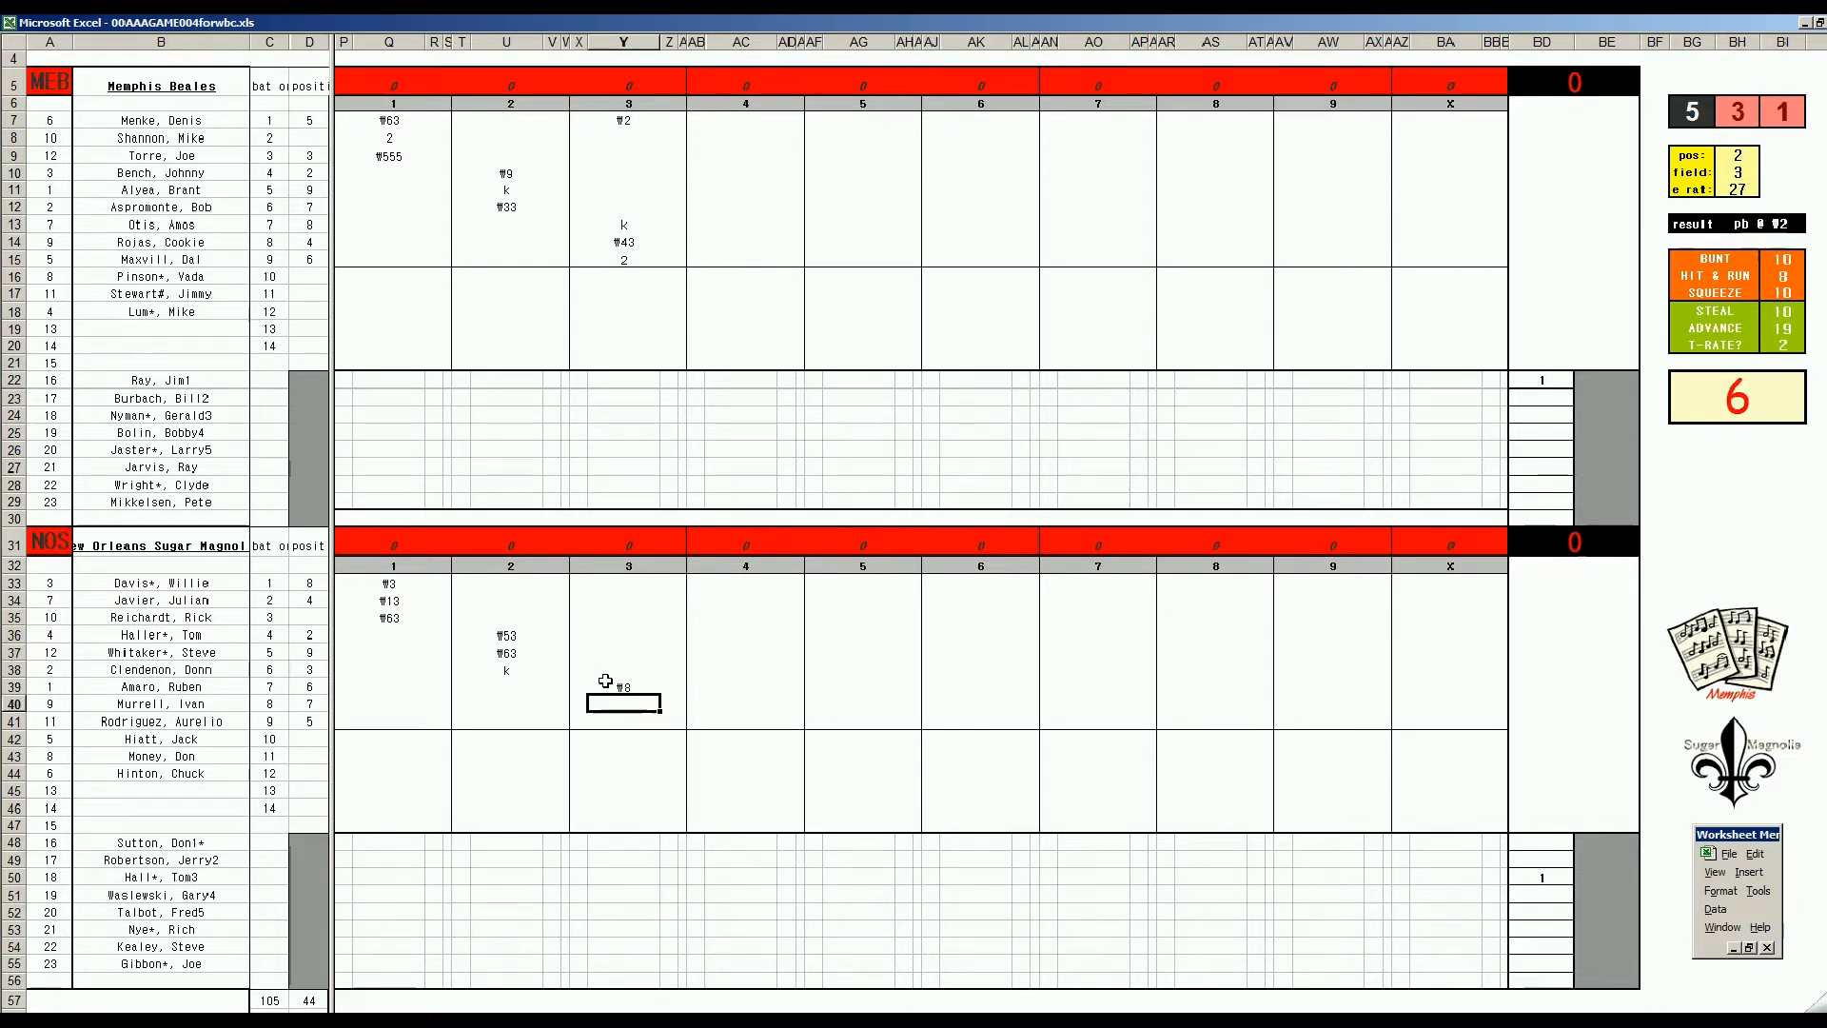
Set the fielding check to position 4, fielding 2, error rating 21, and enter ₩43 for New Orleans's eighth batter in Y40.
key("ctrl+p")
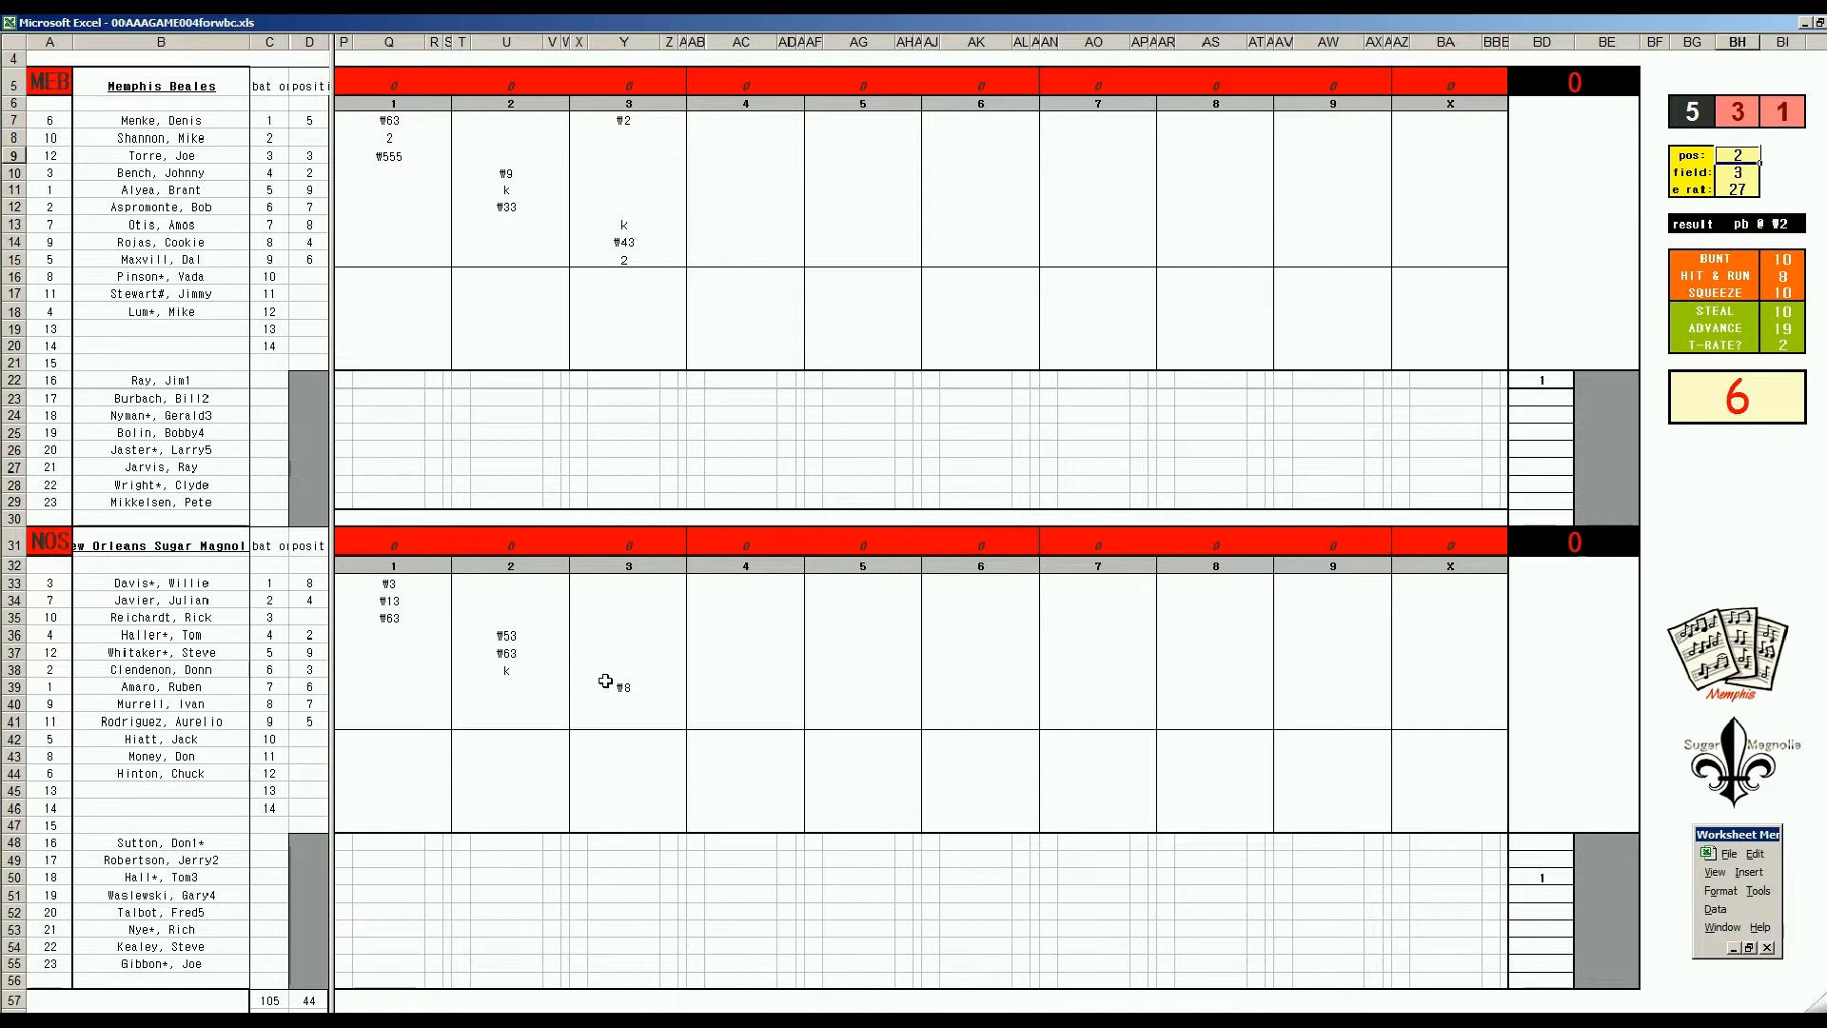
type("4")
key("Return")
type("2")
key("Return")
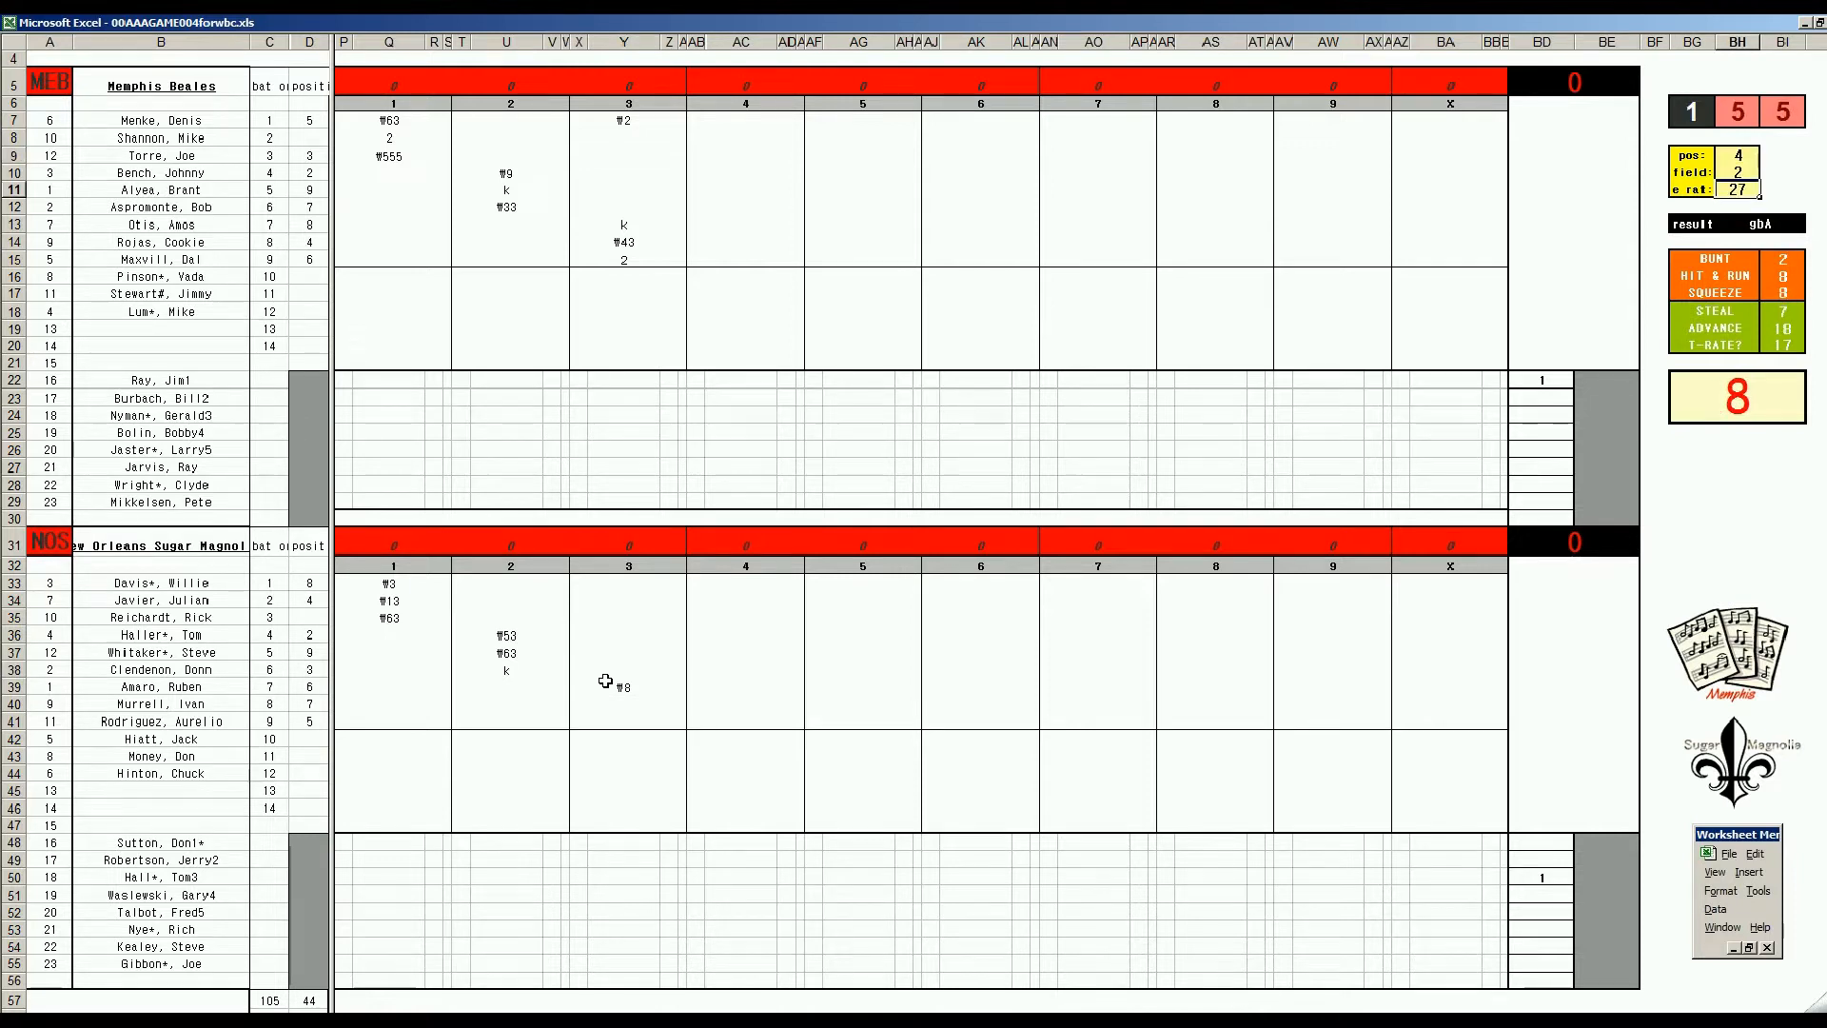
left_click(628, 707)
type("₩43")
key("Return")
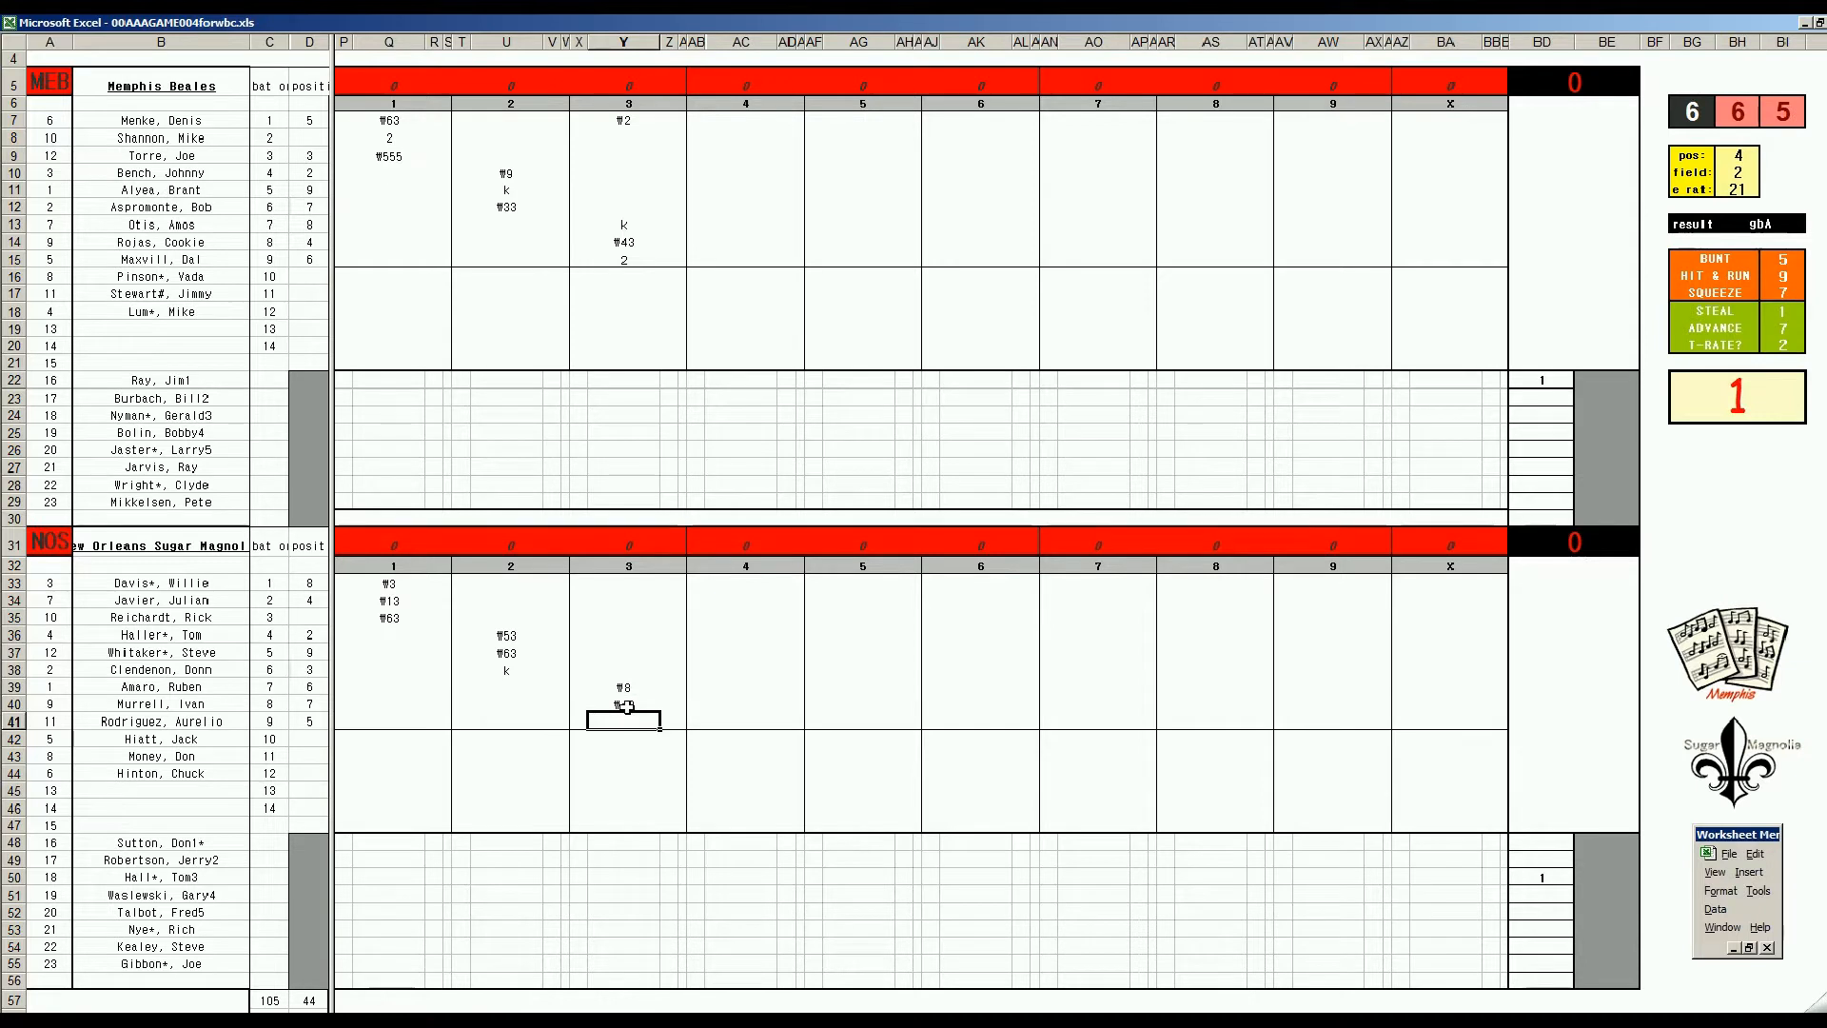
Enter 8 for New Orleans's ninth batter in Y41 and k for its leadoff batter in Y33, both in inning 3.
type("8")
key("Return")
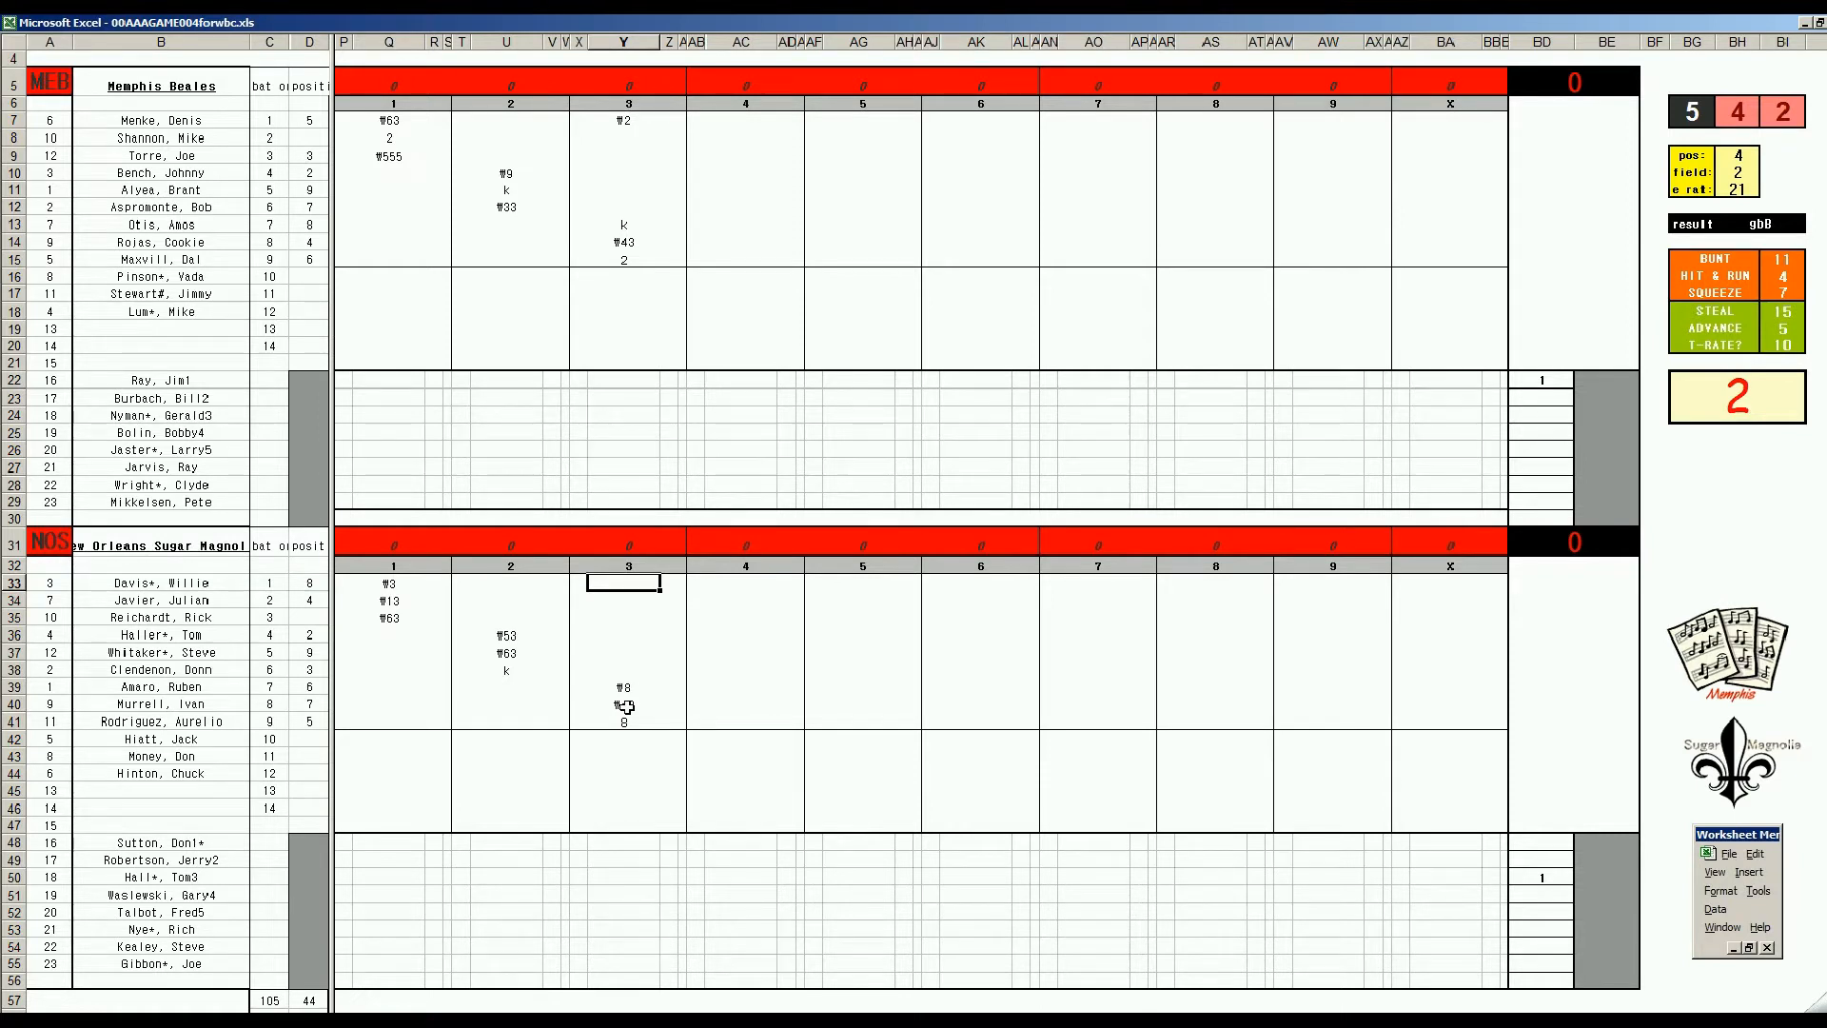
type("k")
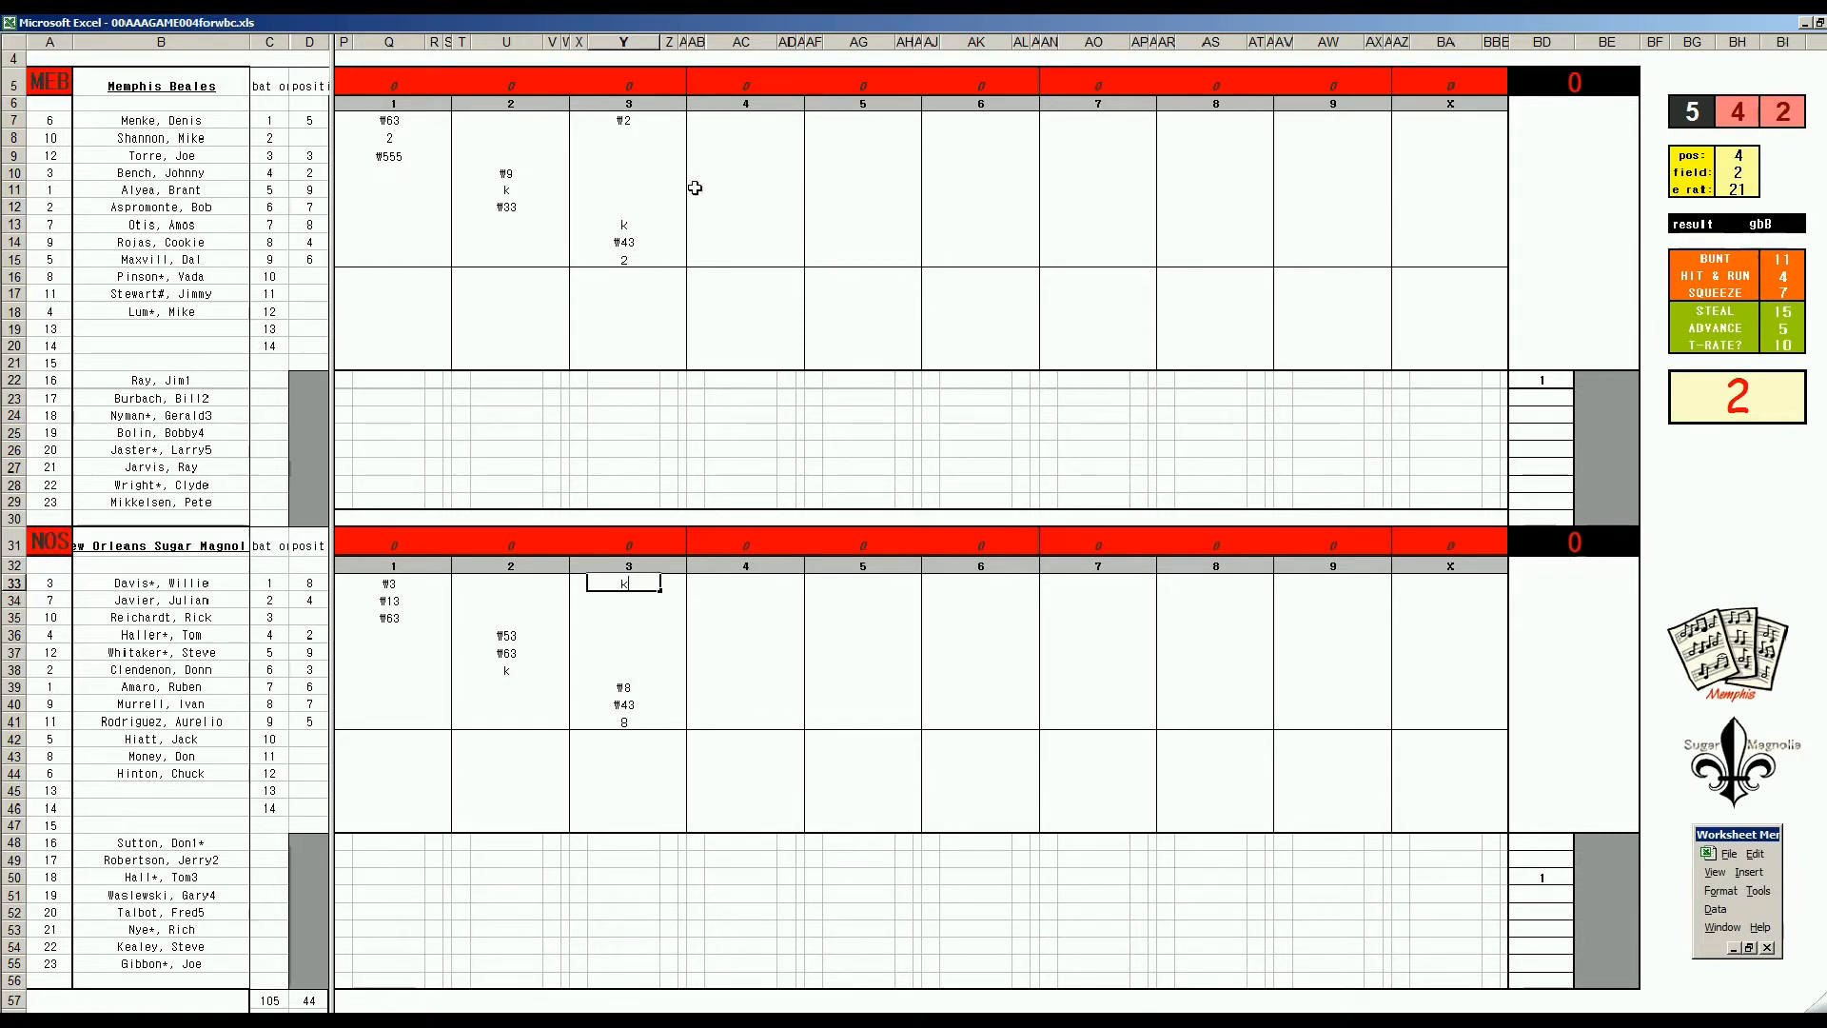
Enter ₩7 and k as the fourth-inning results of Memphis's second and third batters, in AC8 and AC9.
left_click(741, 141)
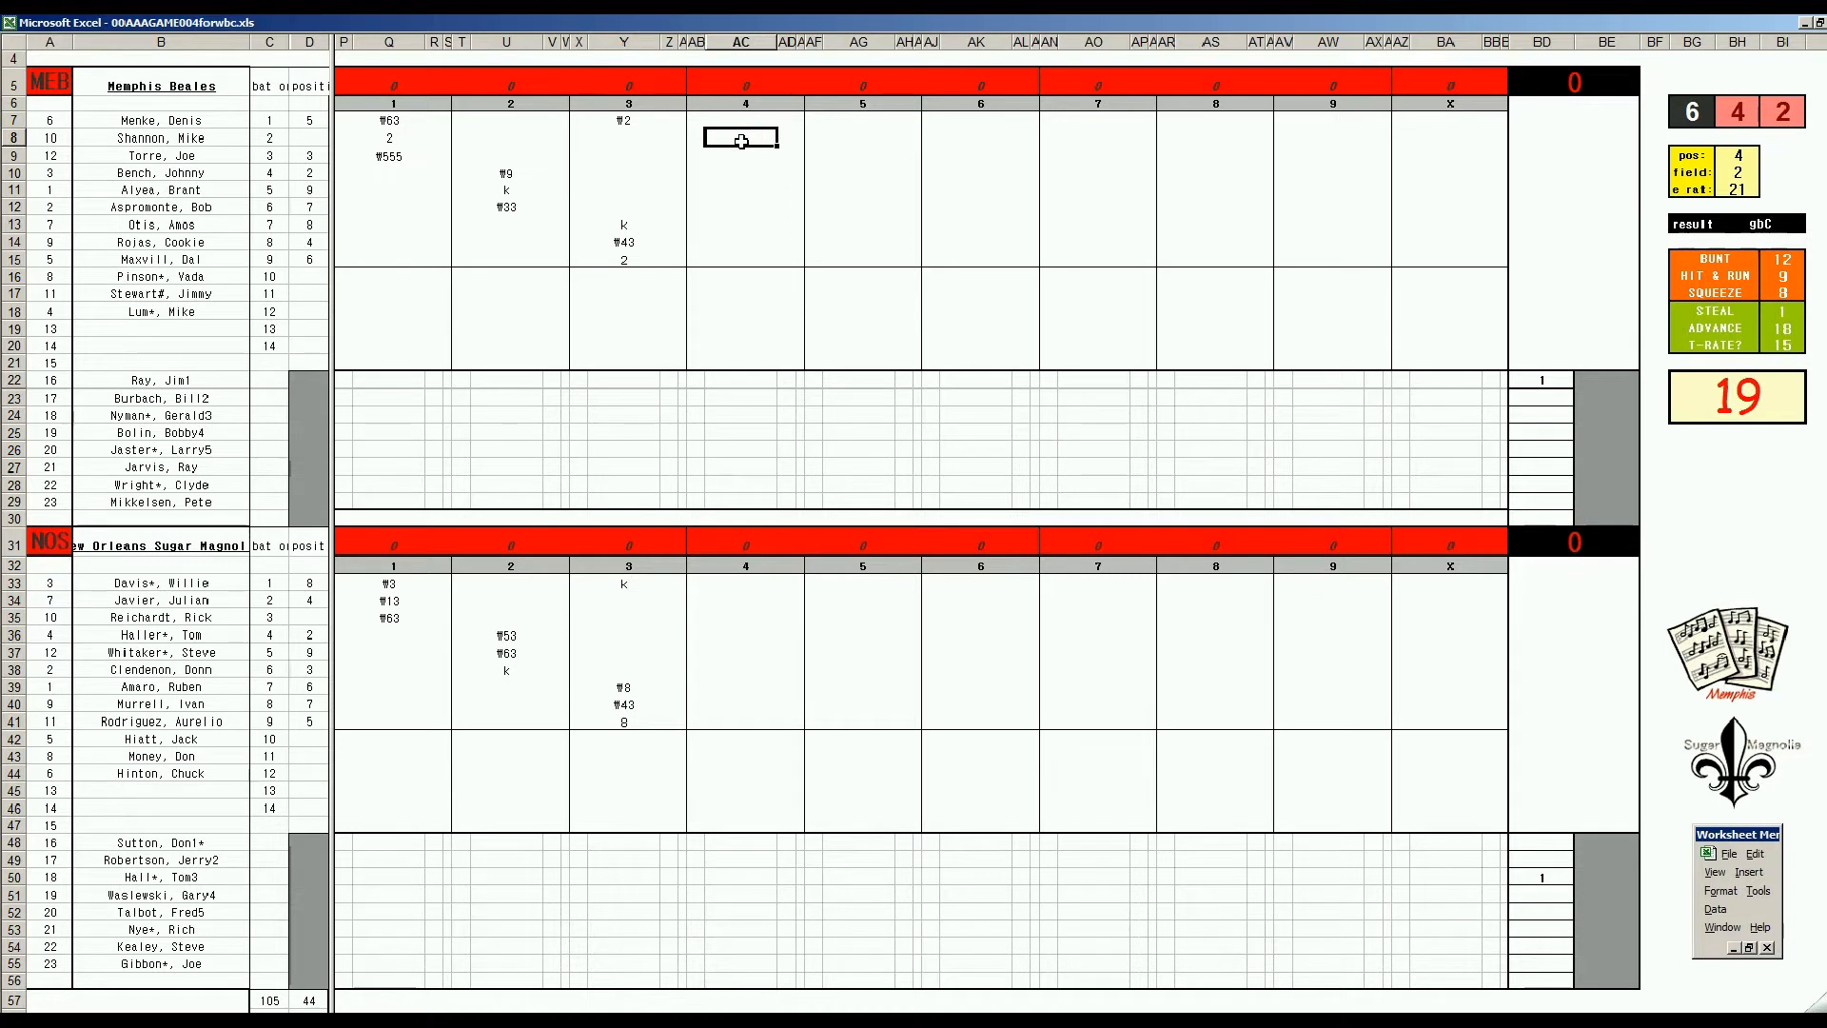
key("Return")
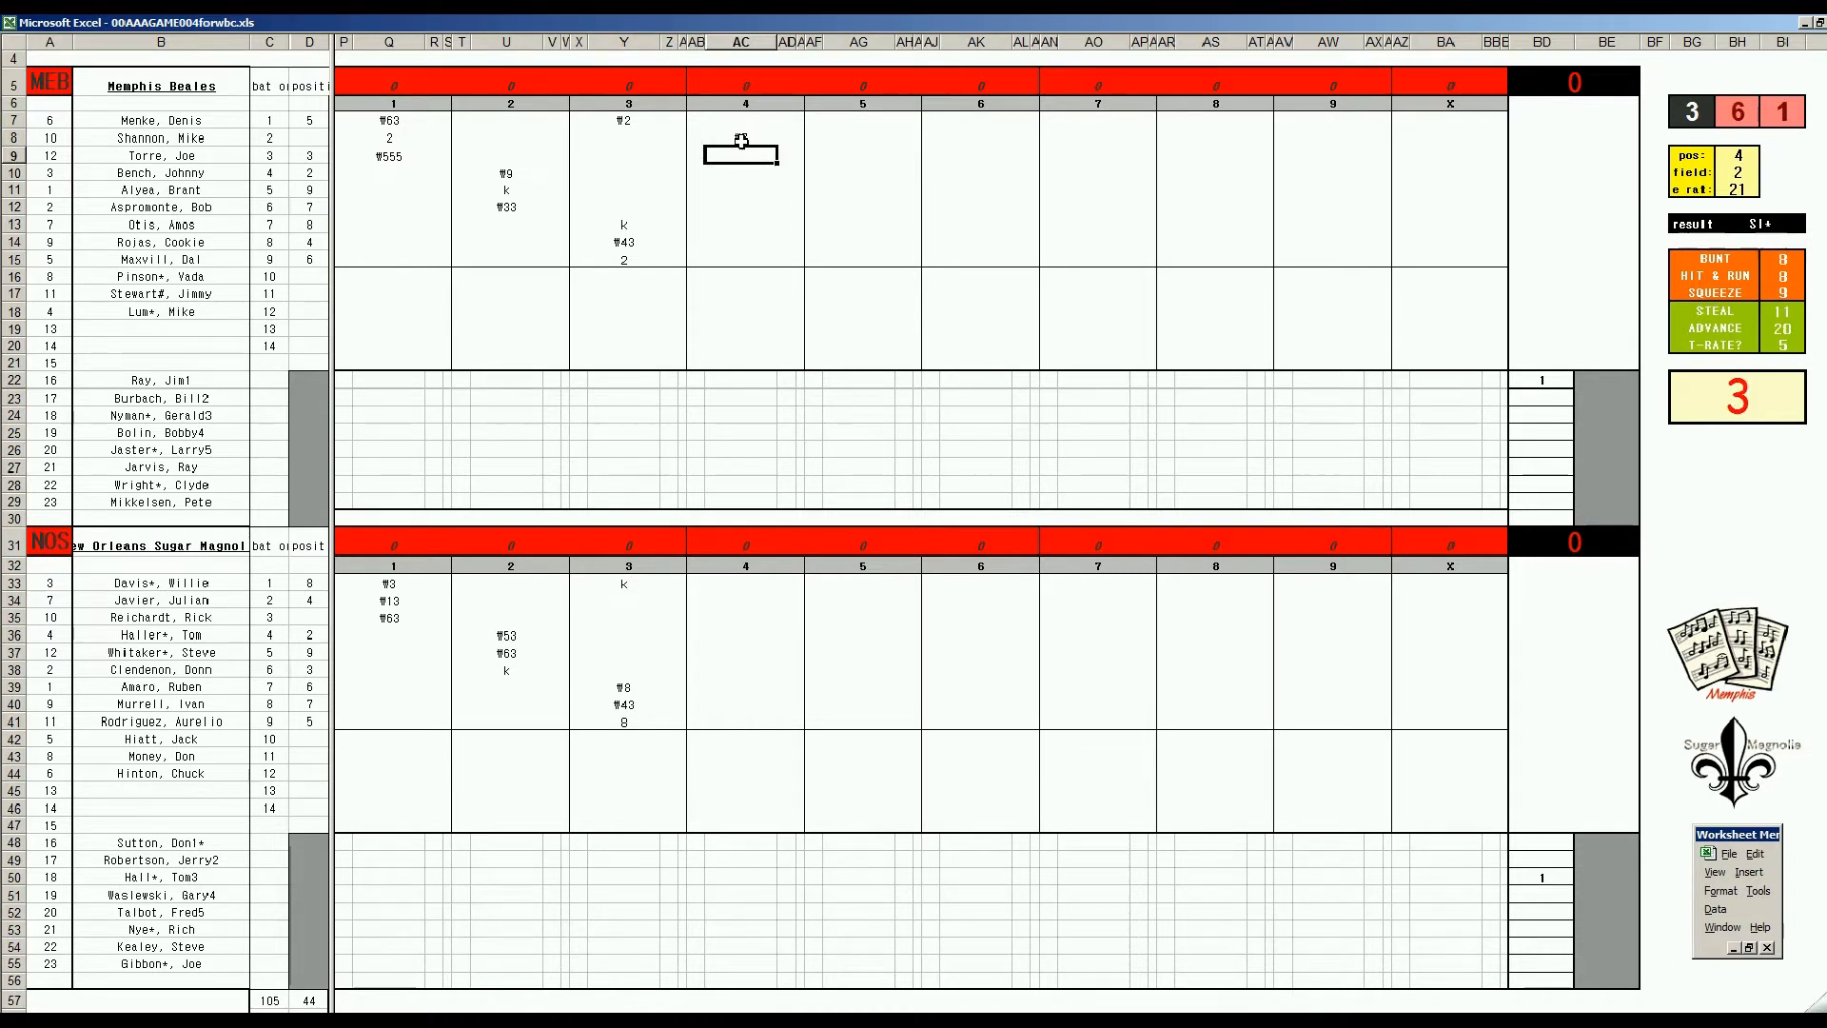
type("k")
key("Return")
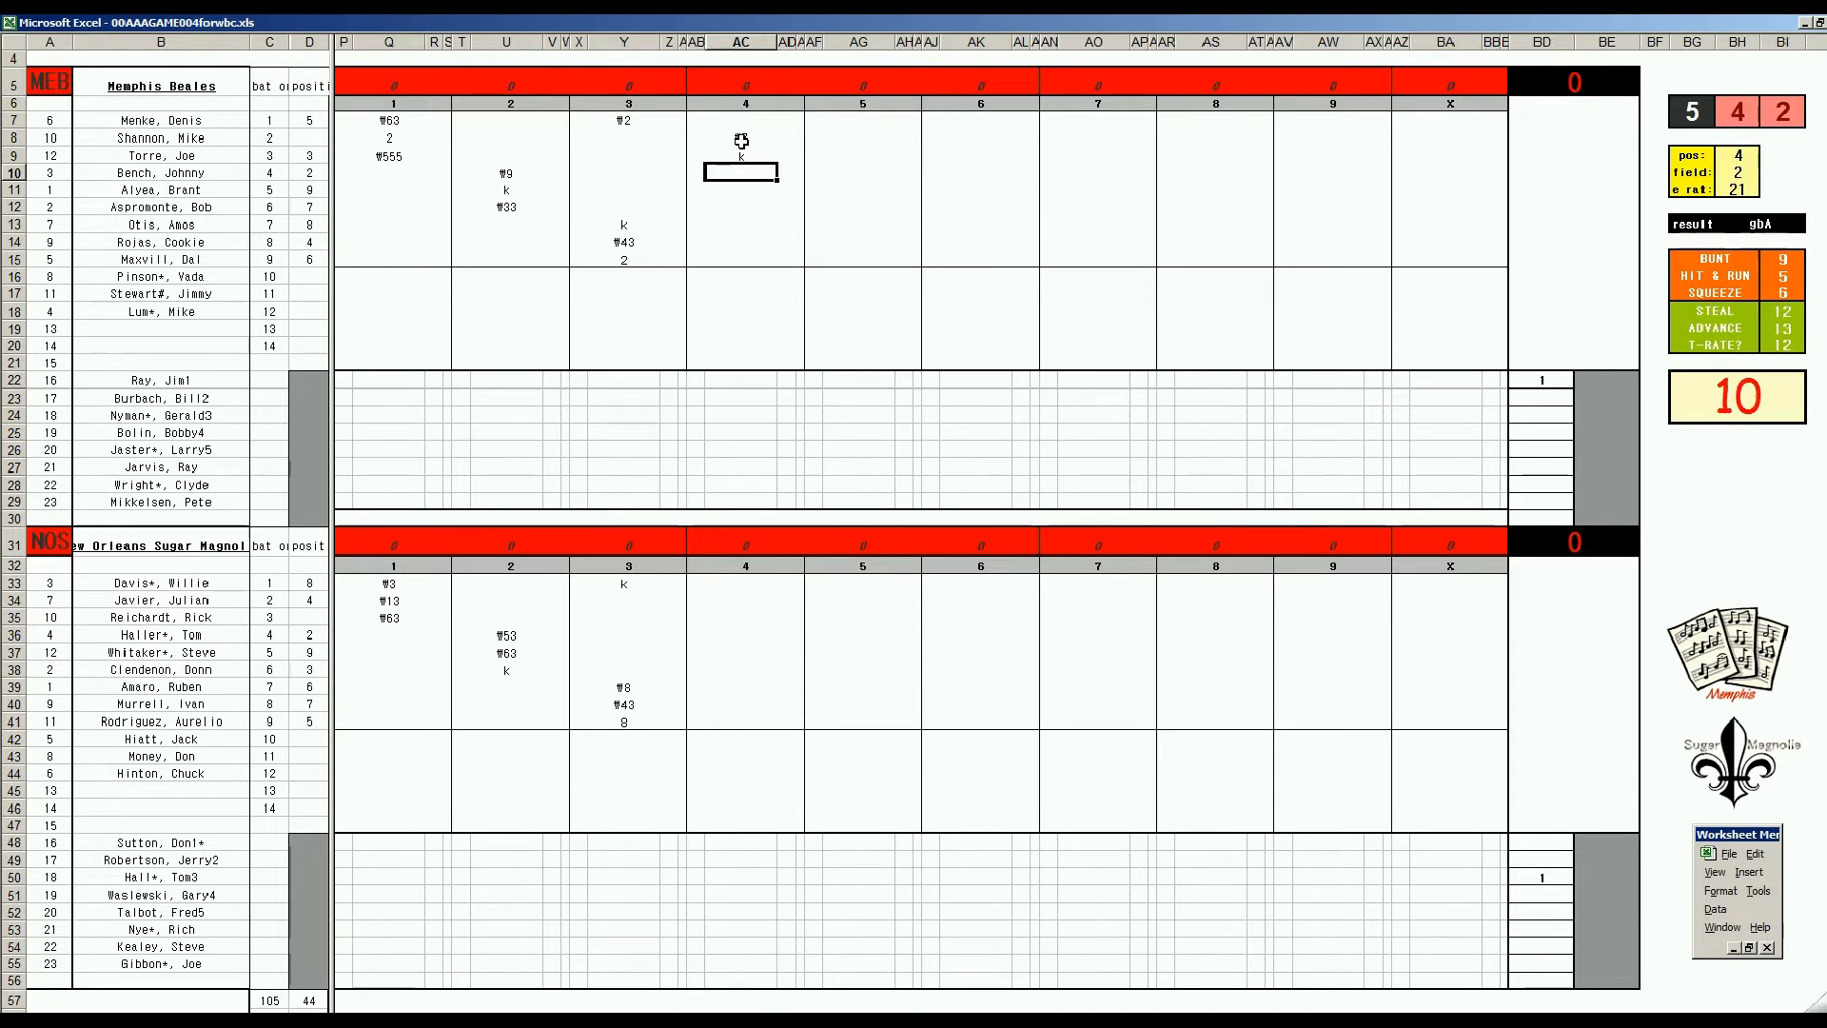
Enter ₩43 as the fourth-inning result of Memphis's fourth batter, in AC10.
key("ctrl+Right")
left_click(747, 171)
type("#42")
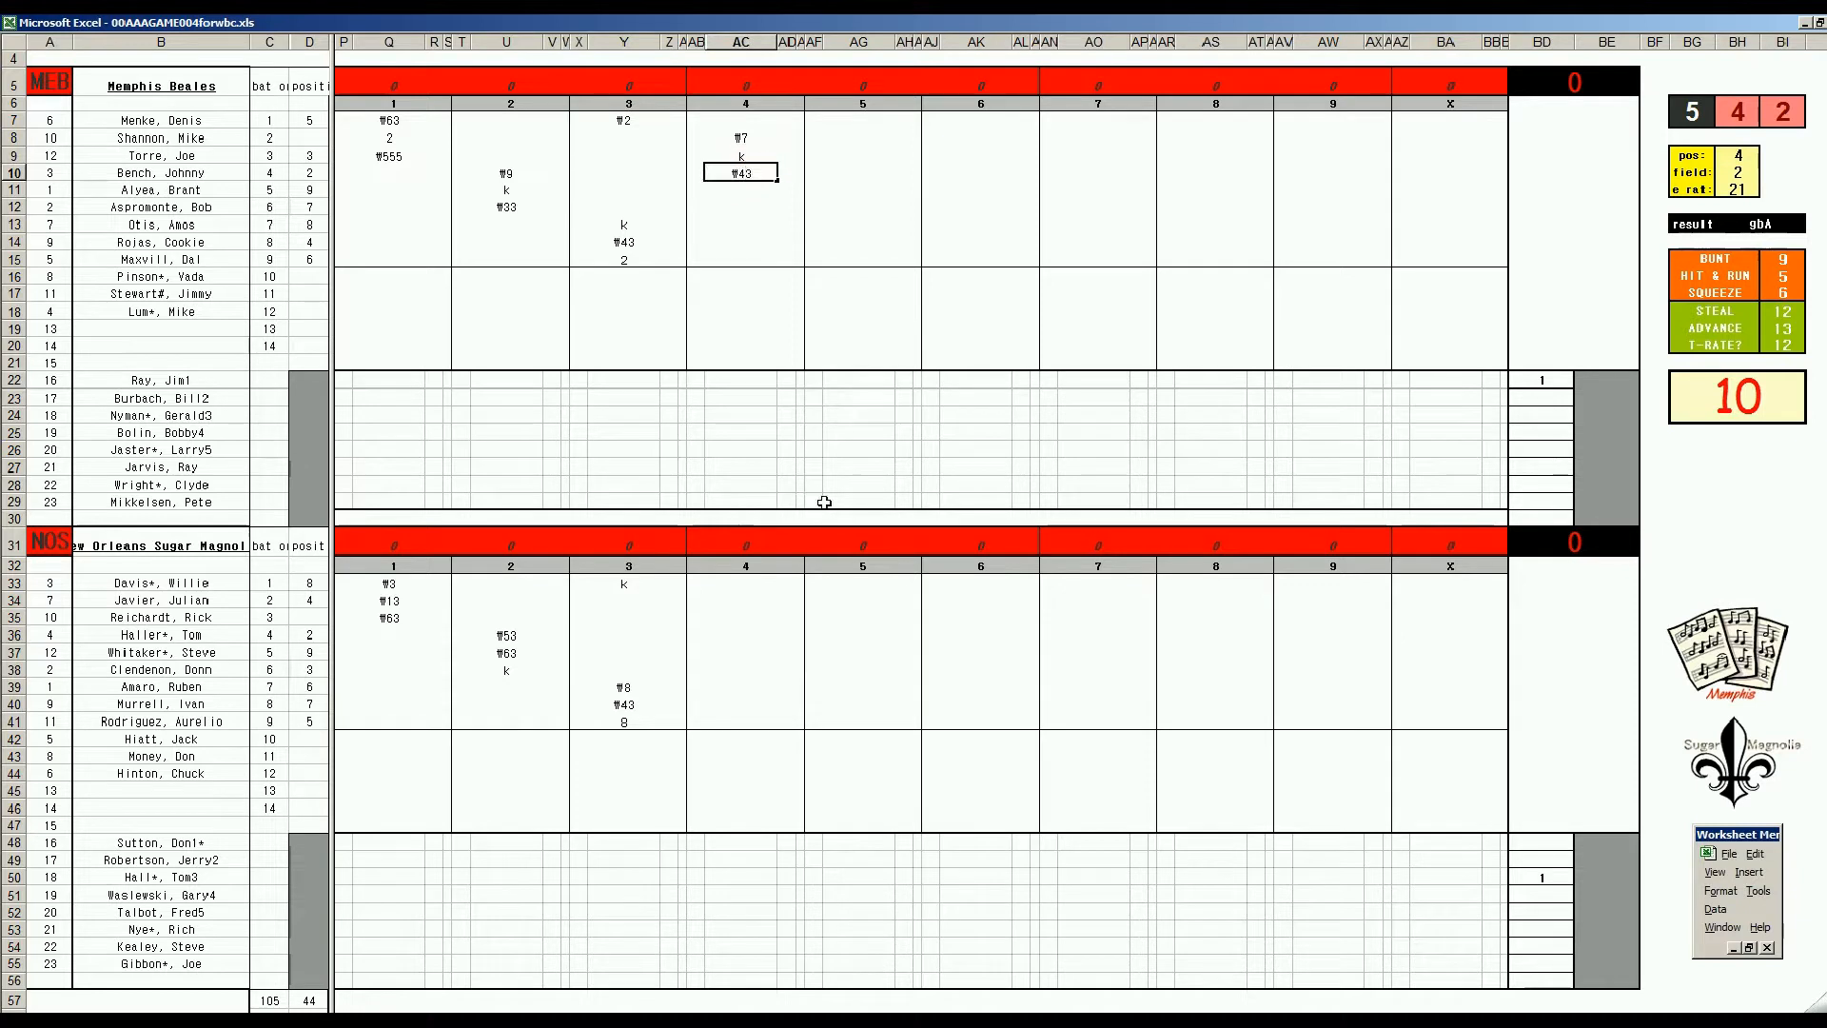
Enter 2 for New Orleans's second batter in AC34 and 1 for its third batter in AC35, both in inning 4.
left_click(741, 586)
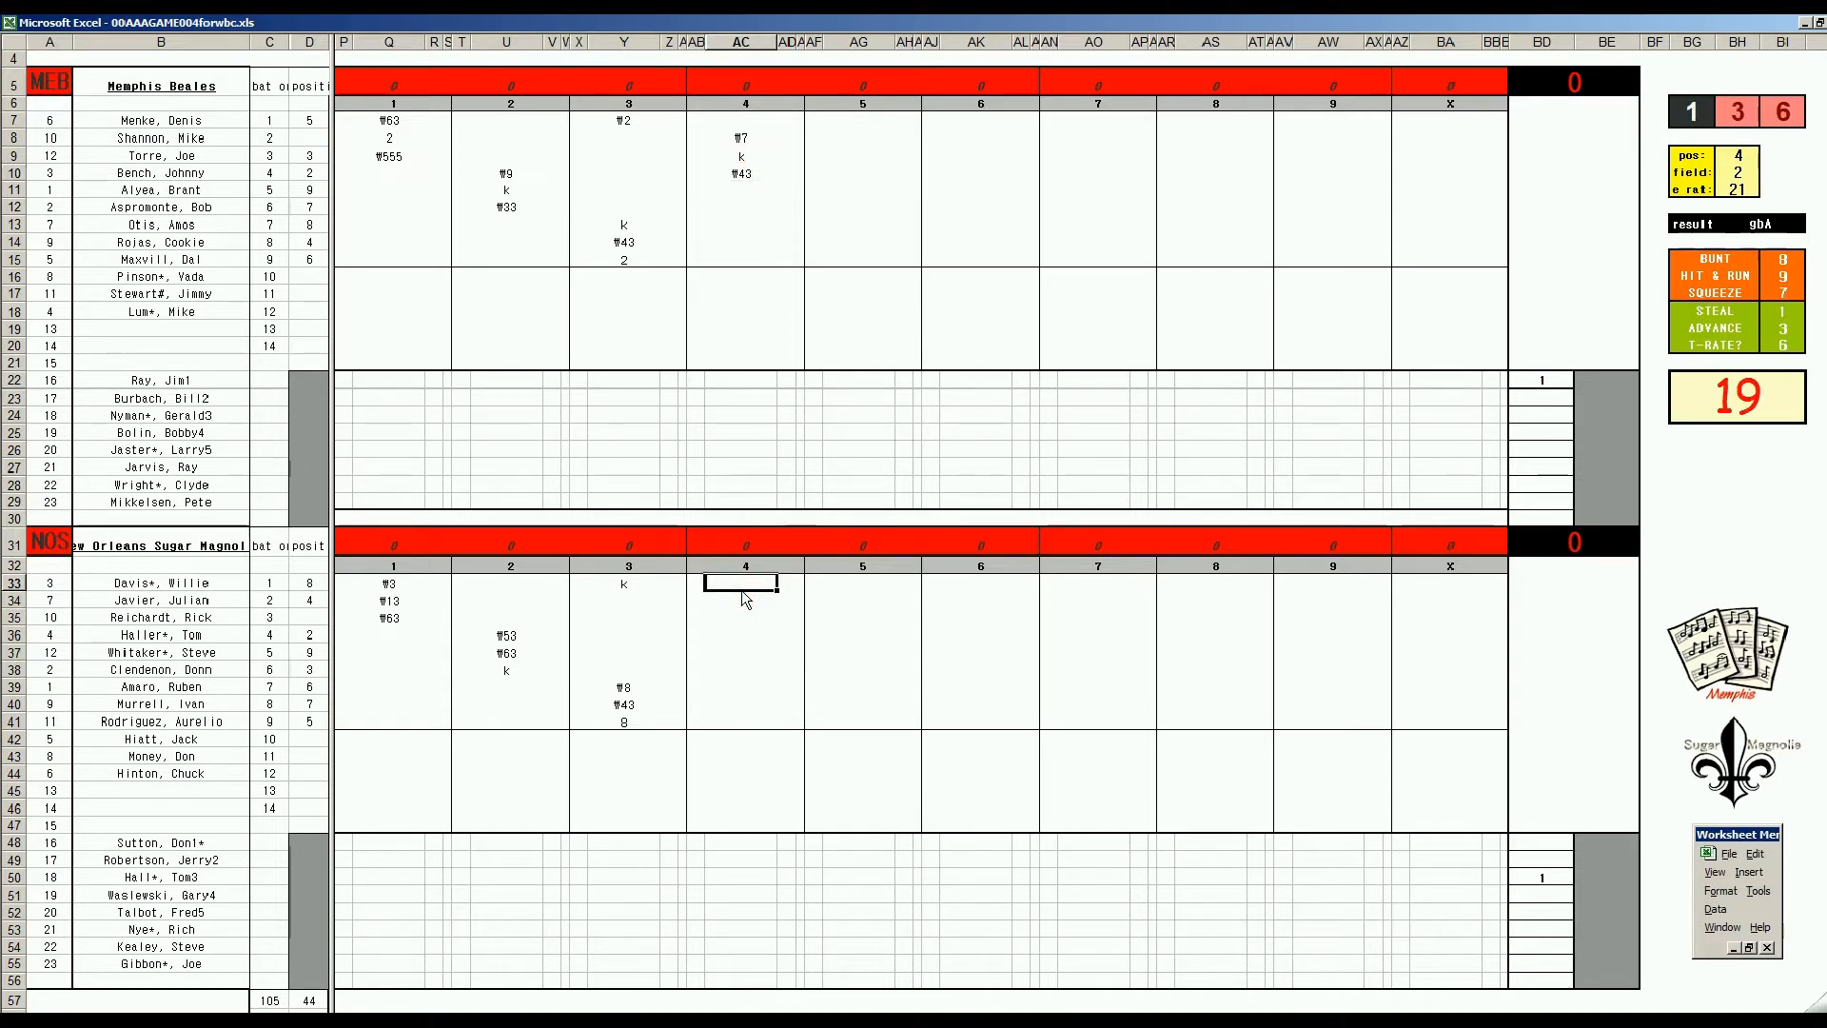
key("Down")
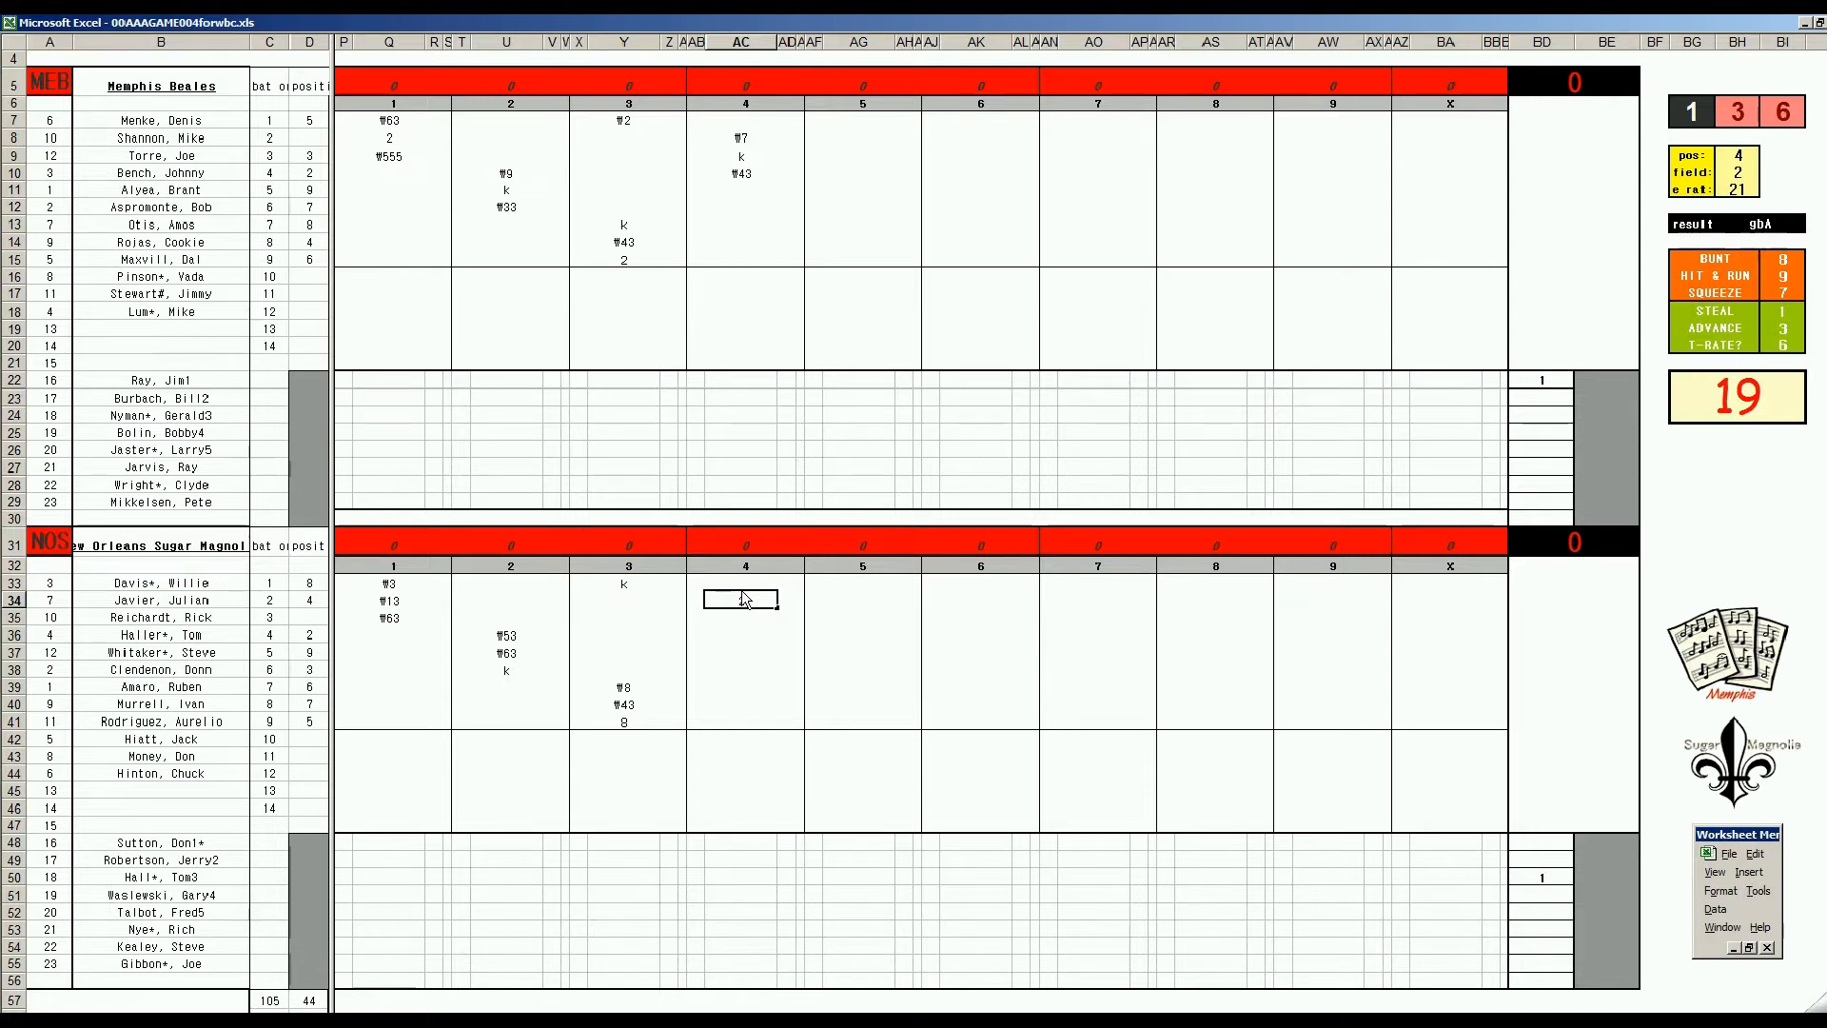
key("Return")
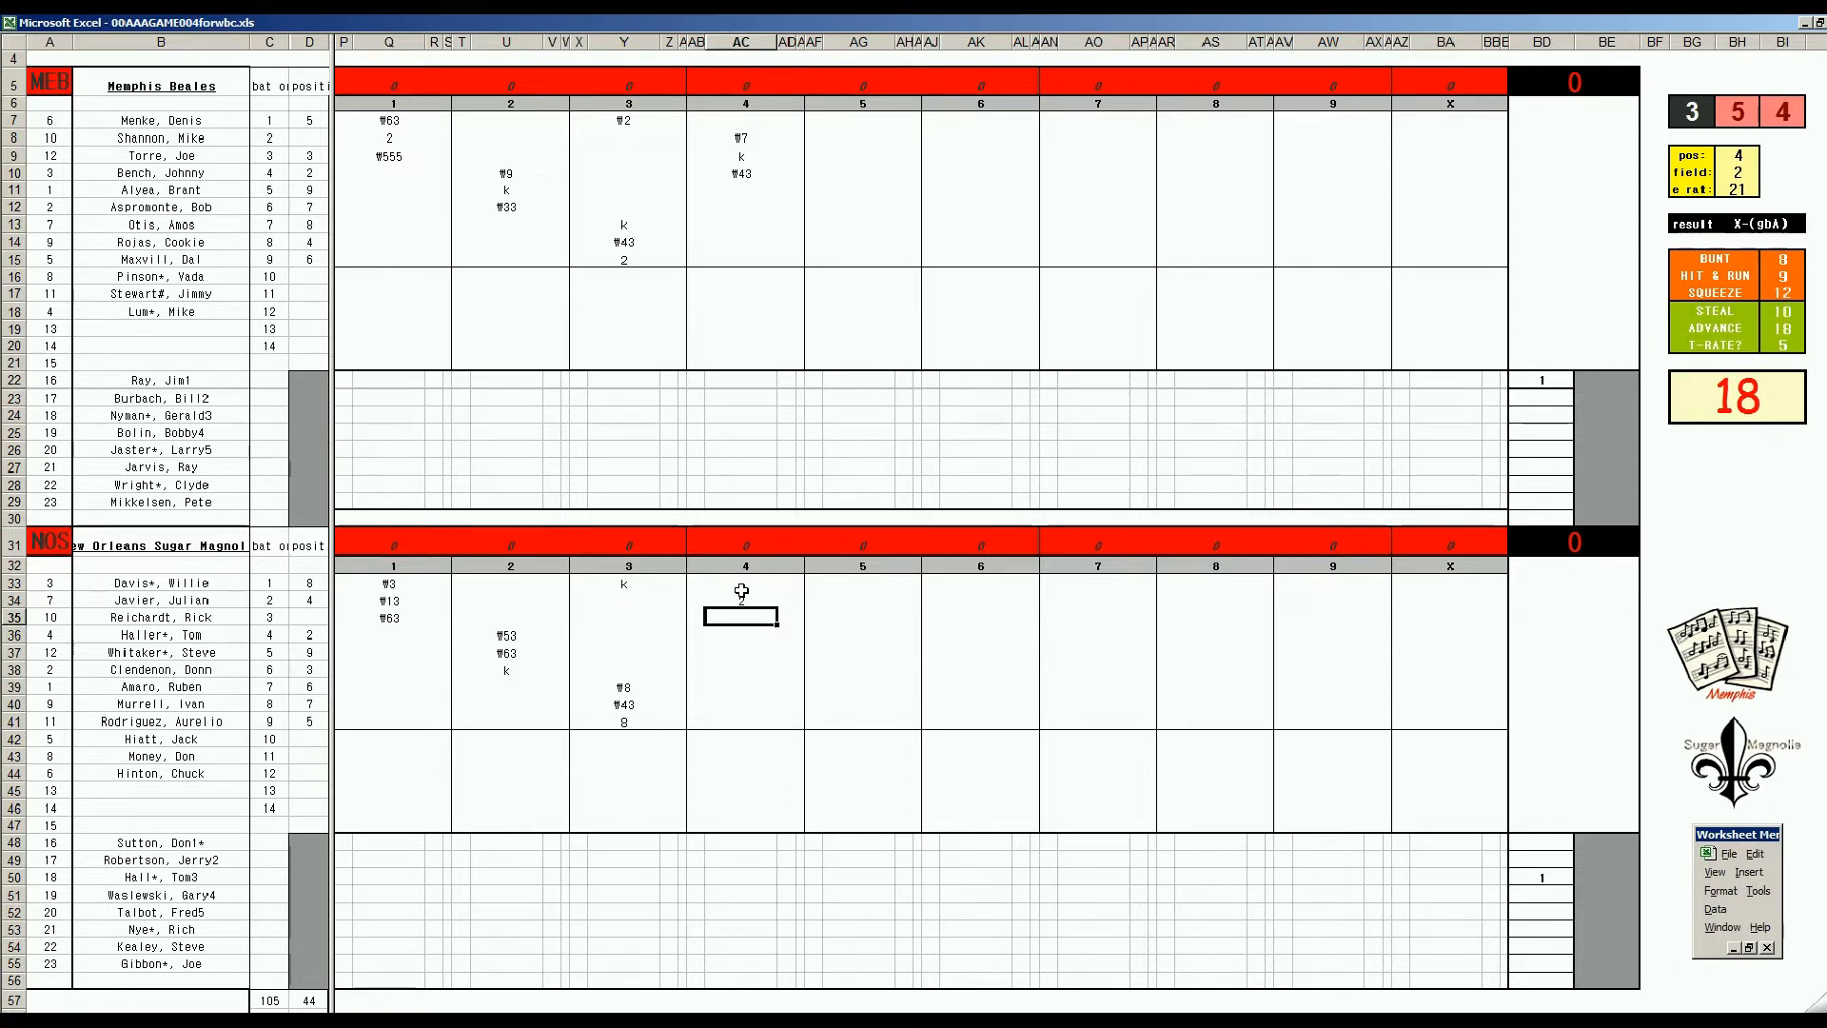
type("1")
key("Return")
Mark 1 in AD35 beside the third New Orleans batter's fourth-inning result and 1 in AB34 beside the second batter's.
key("Up")
key("Right")
type("1")
key("Left")
key("Left")
key("Up")
type("1")
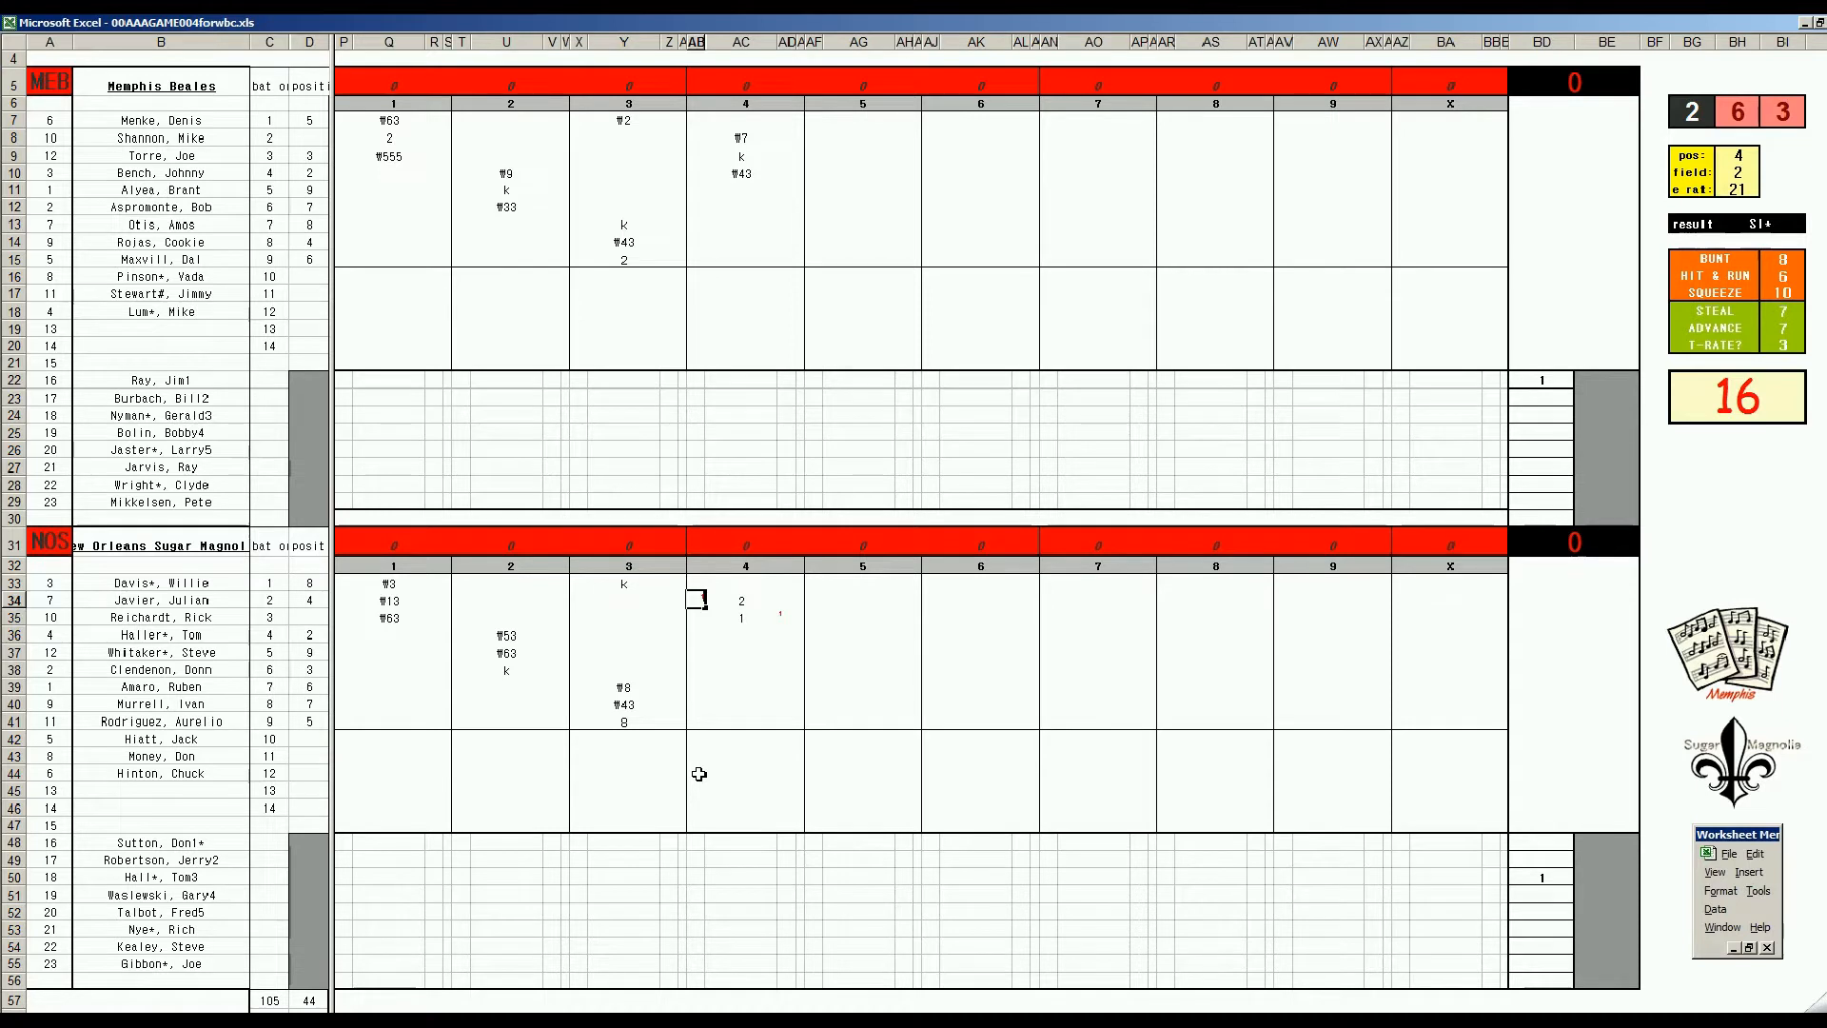
key("Return")
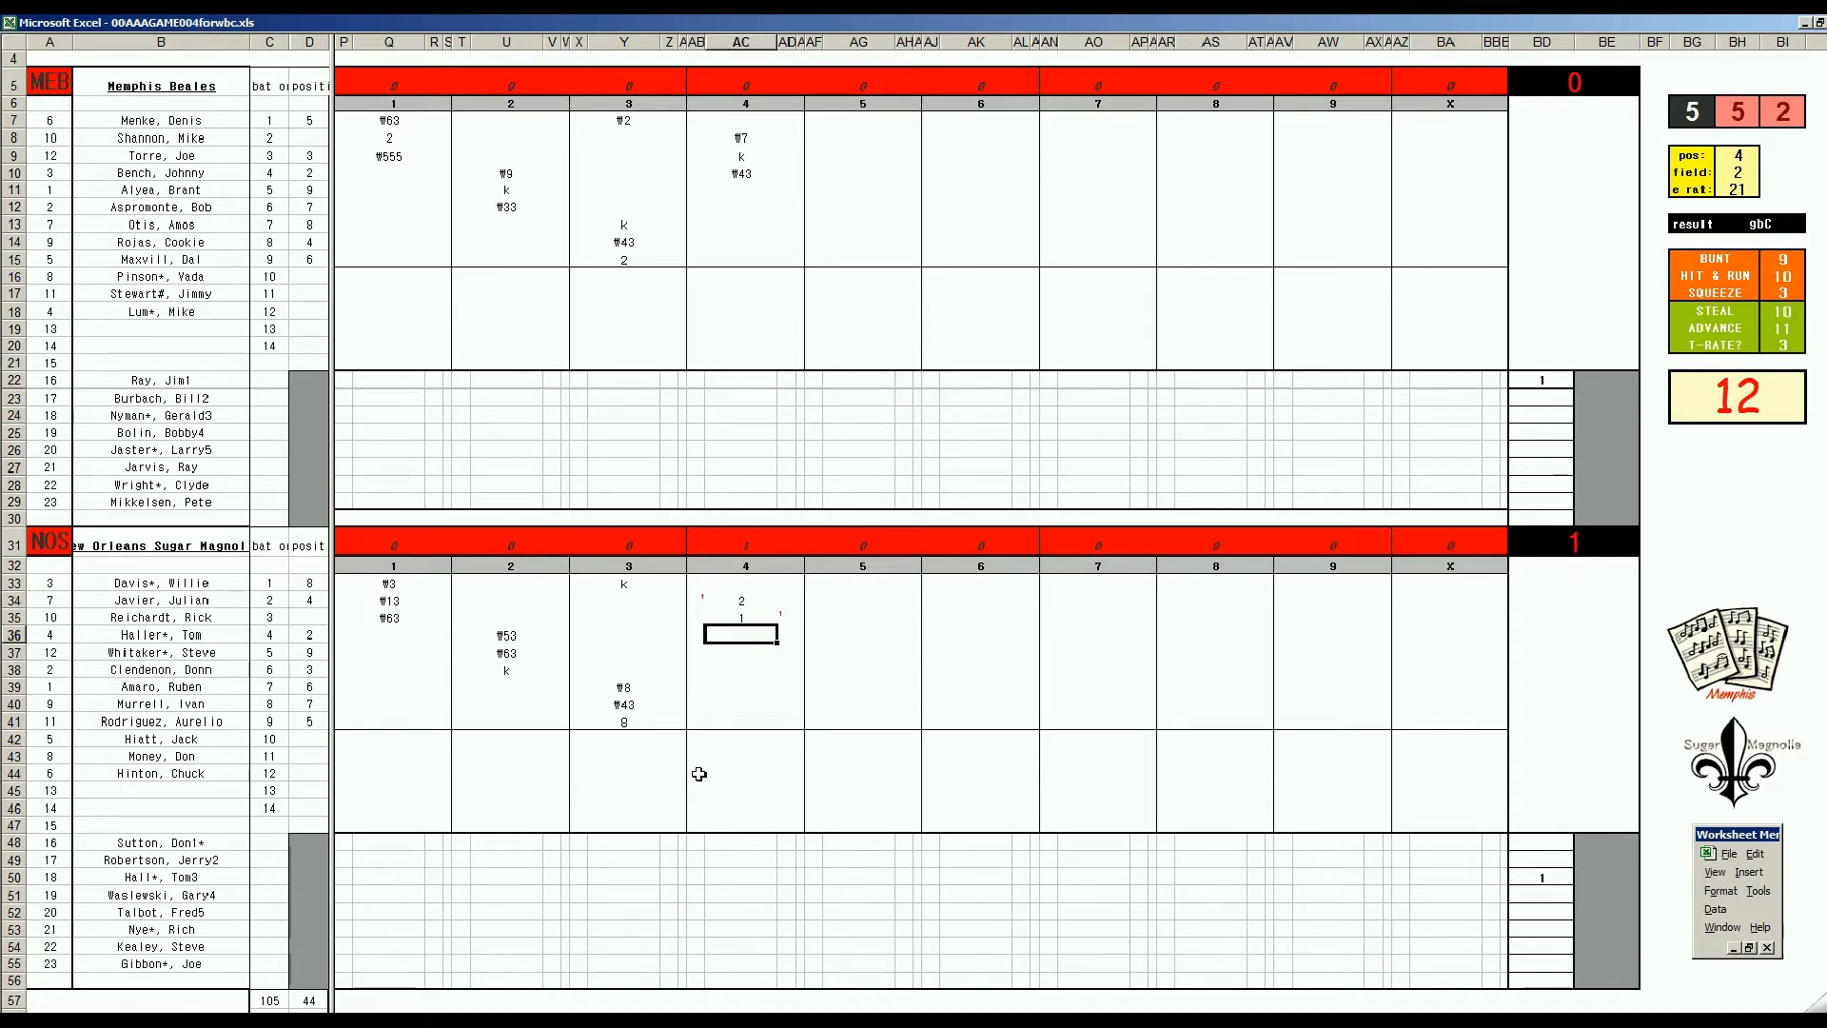
Enter k as the fourth-inning result of New Orleans's fourth, fifth and sixth batters, in AC36 to AC38.
type("k")
key("Return")
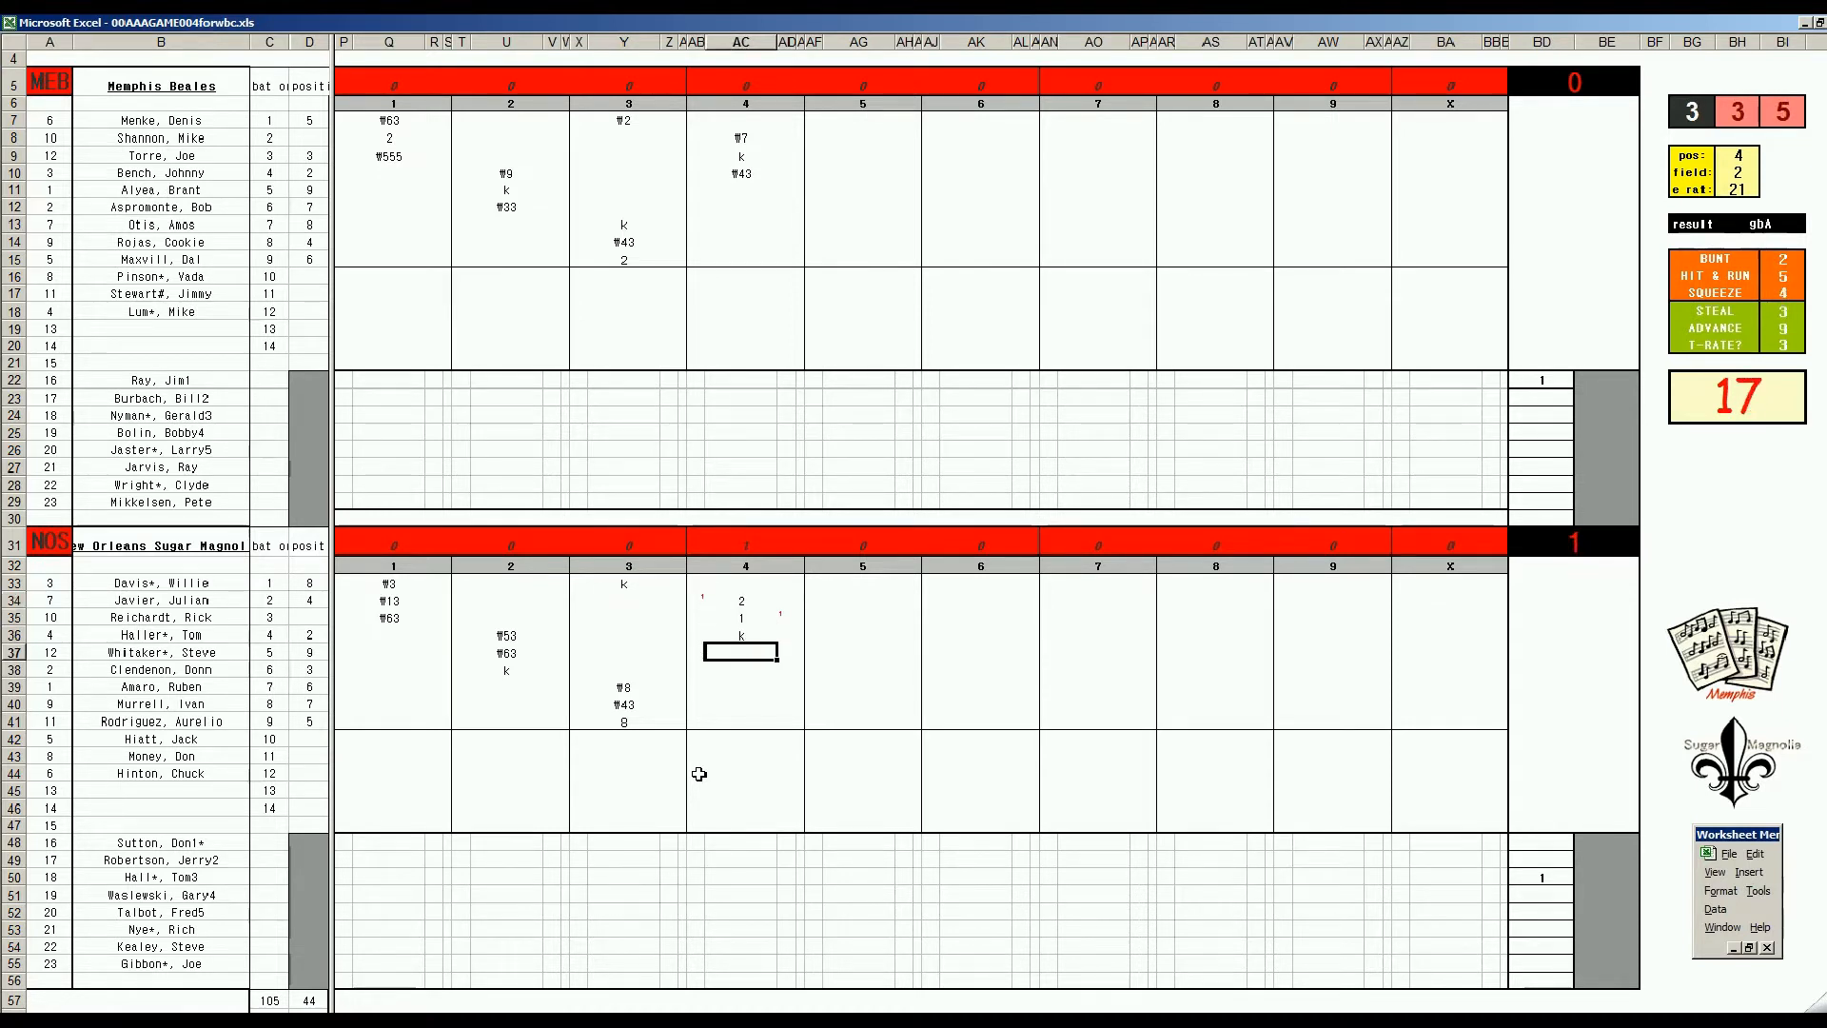
type("k")
key("Return")
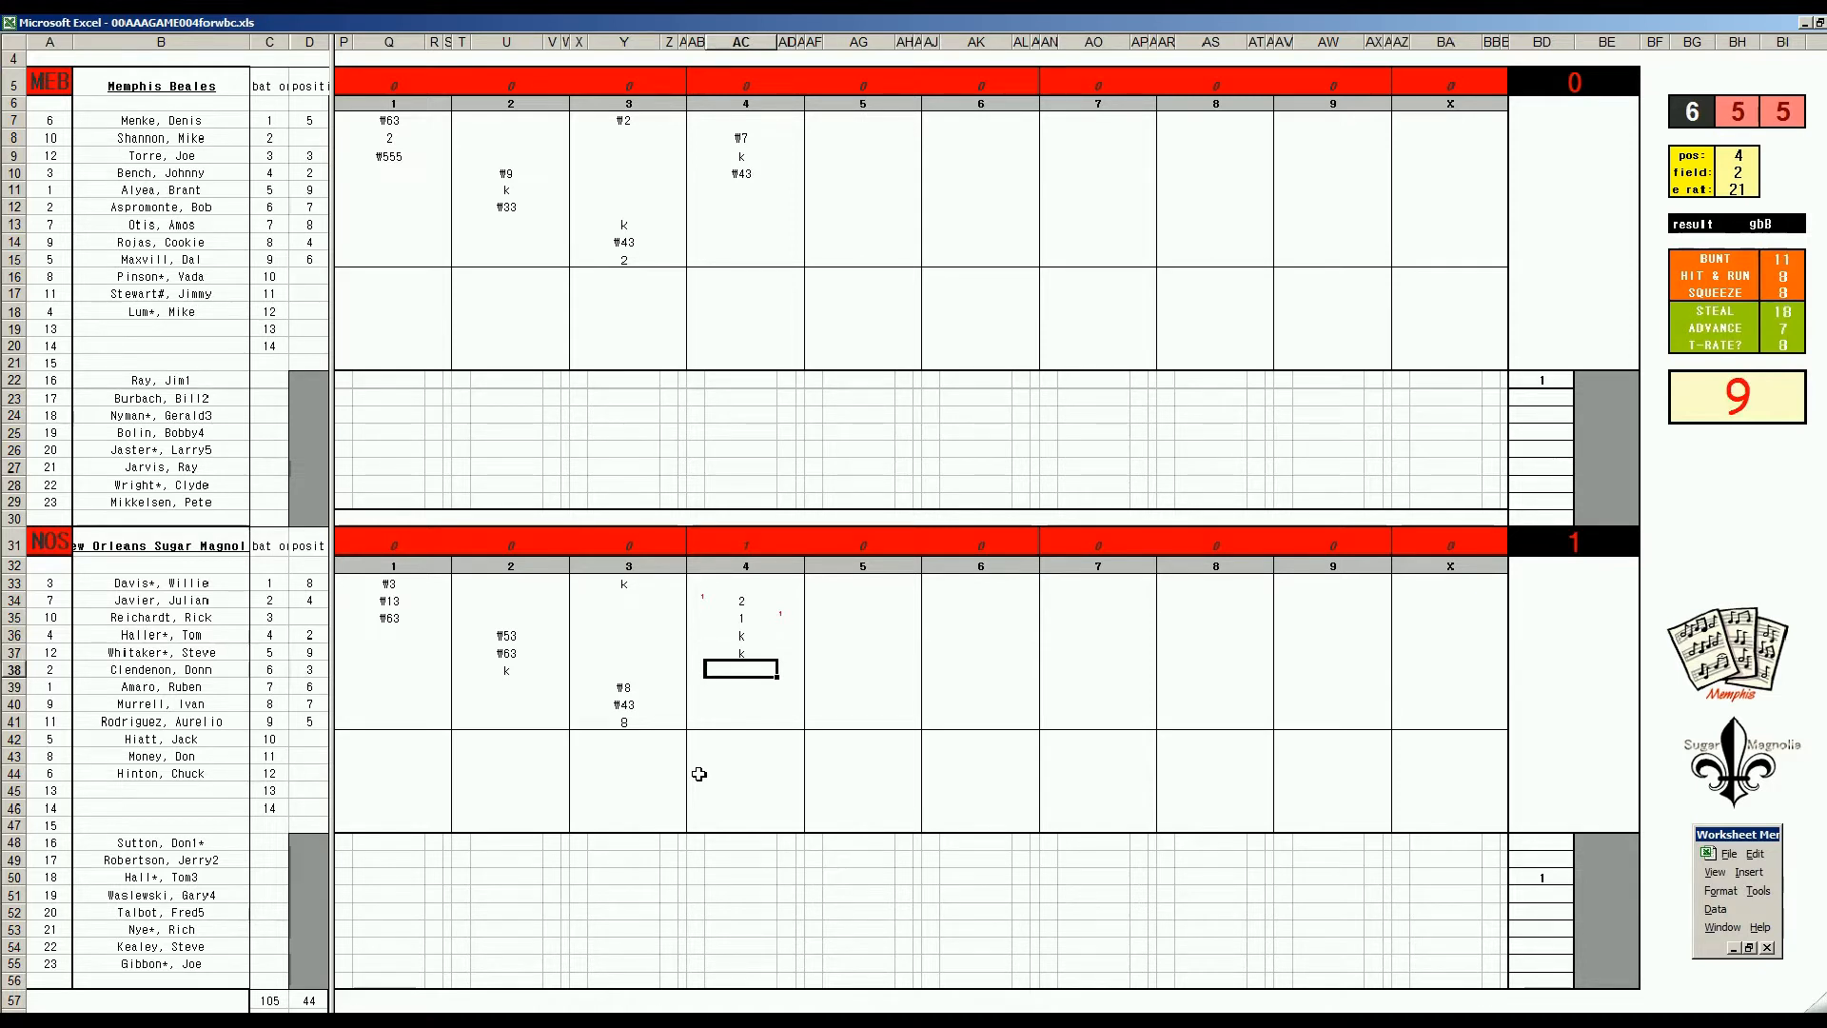
type("k")
Enter k, ₩4, 1 and k as the fifth-inning results of Memphis's fifth to eighth batters, in AG11 to AG14.
left_click(824, 190)
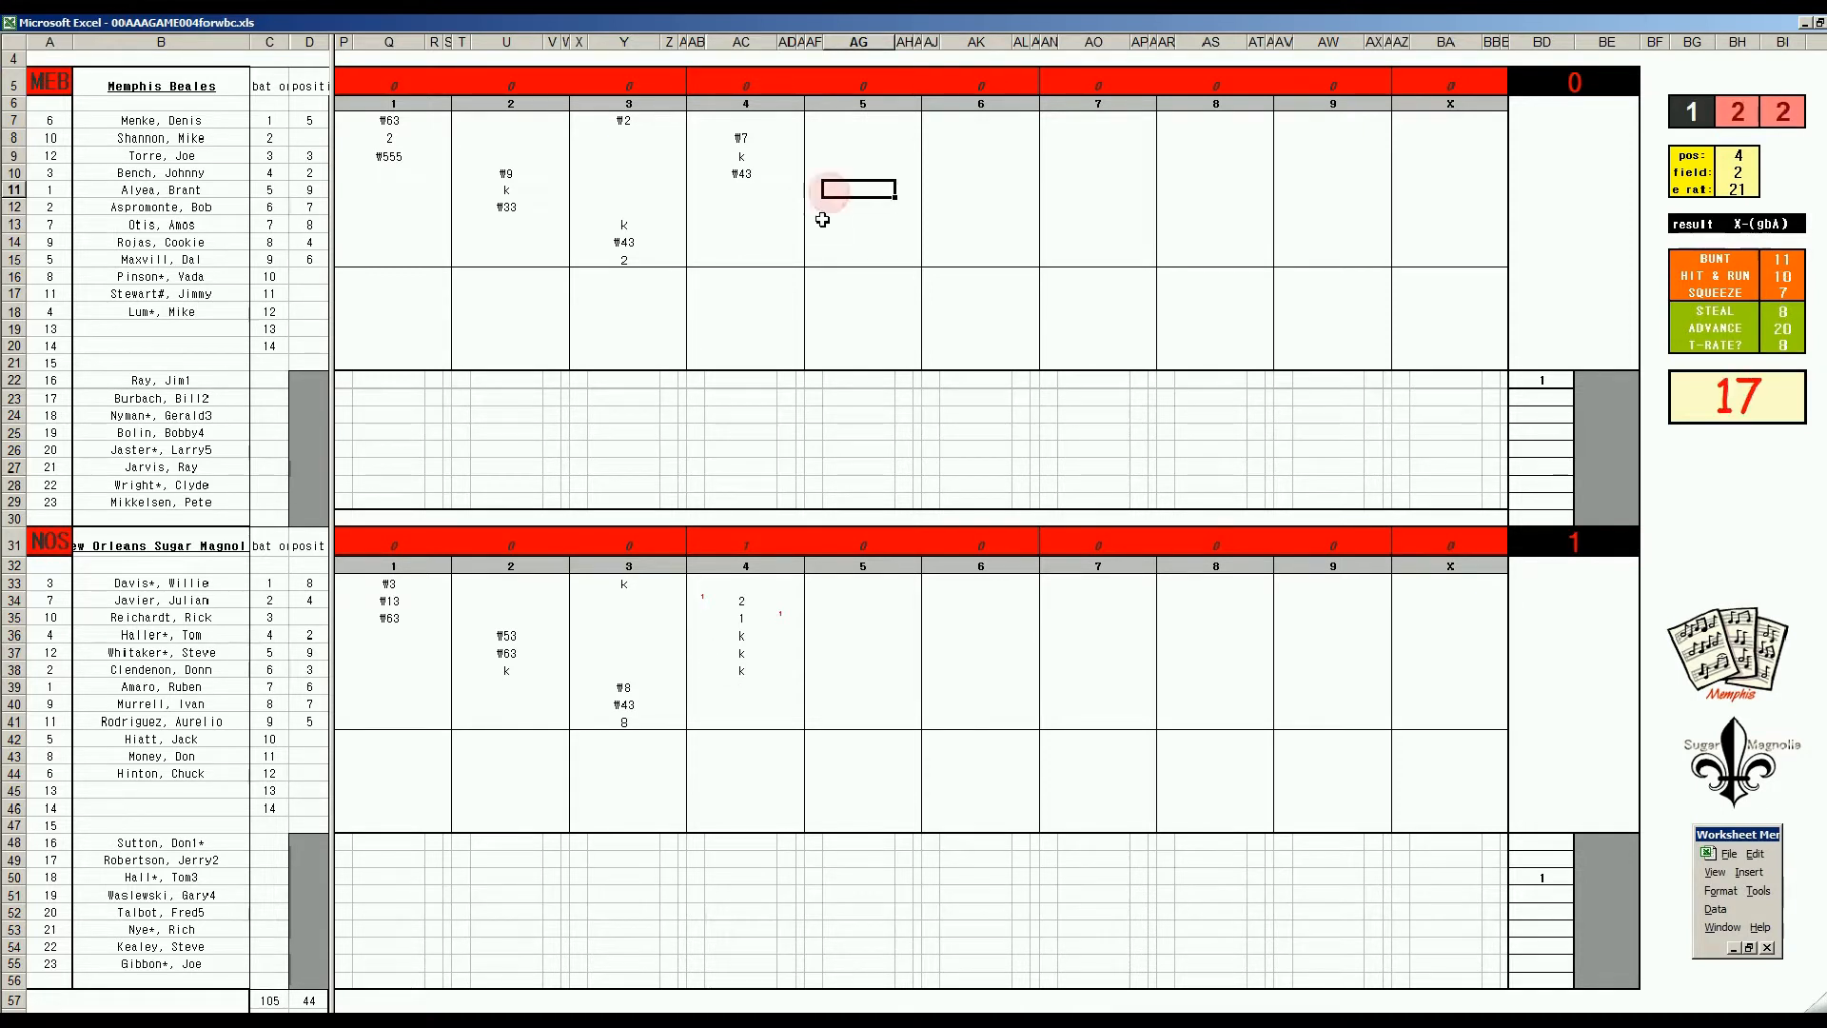
type("k")
key("Return")
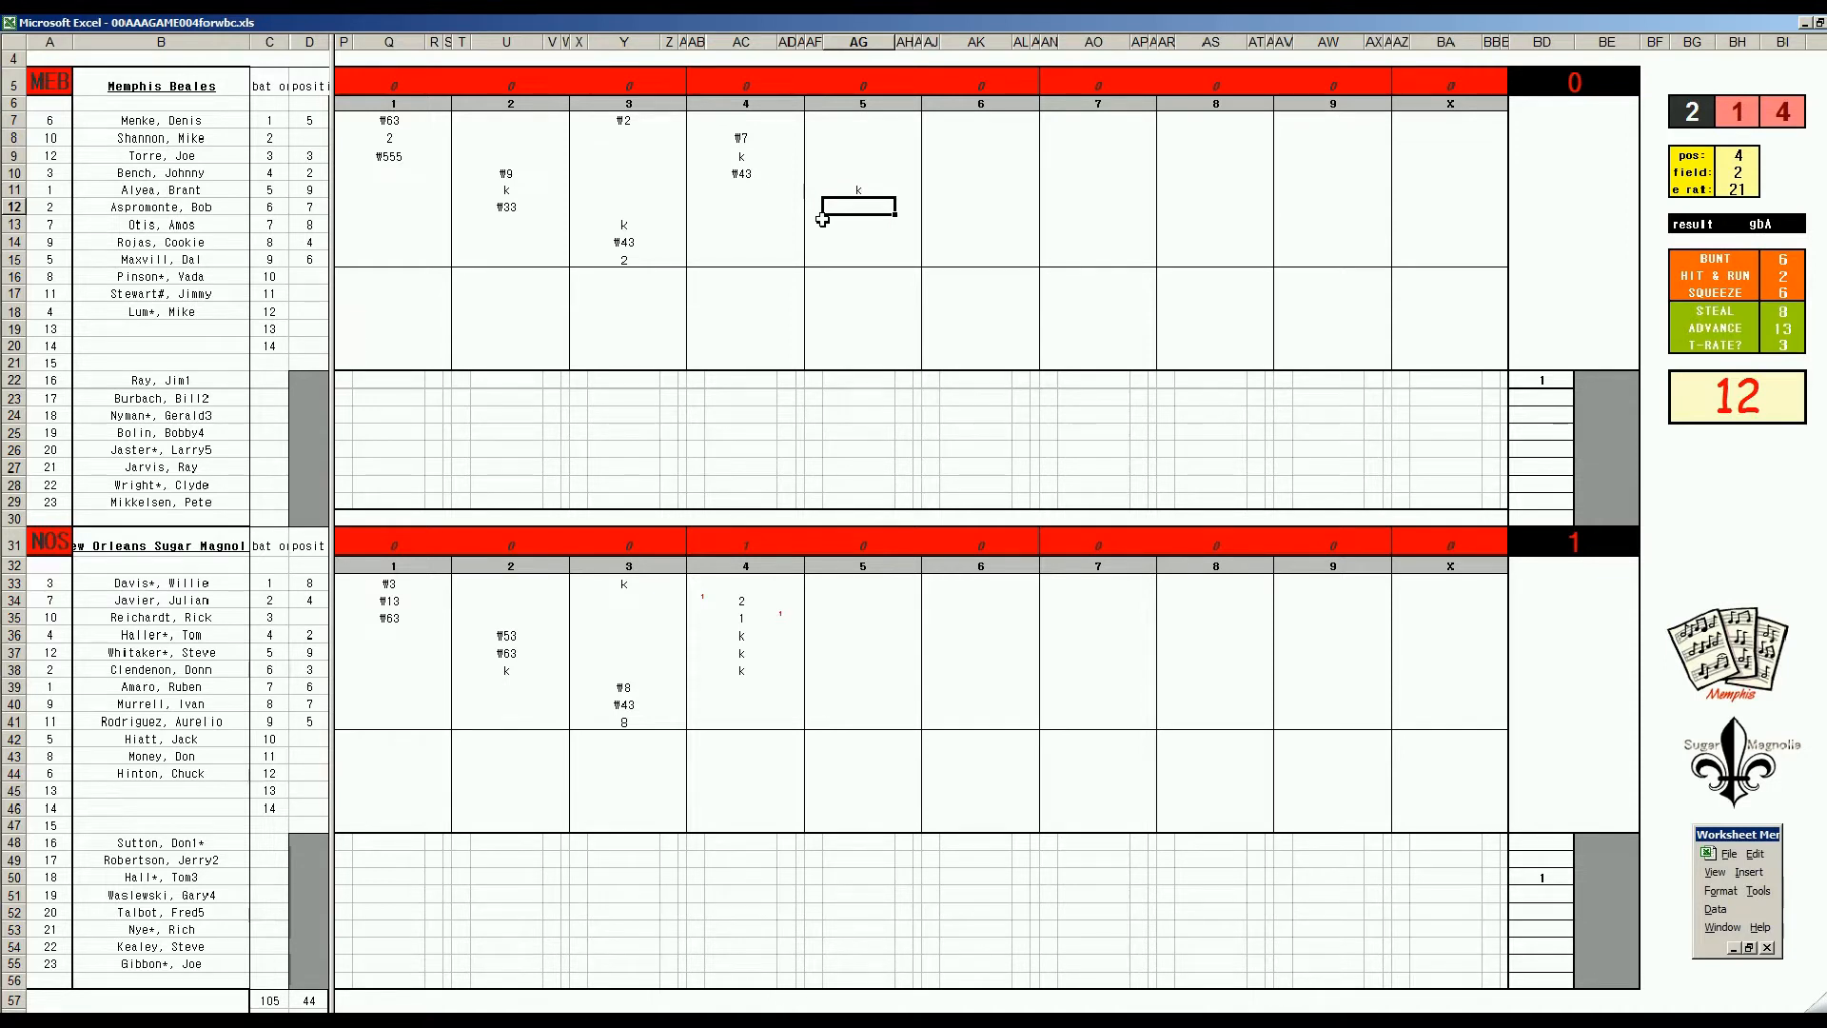
type("#4")
key("Return")
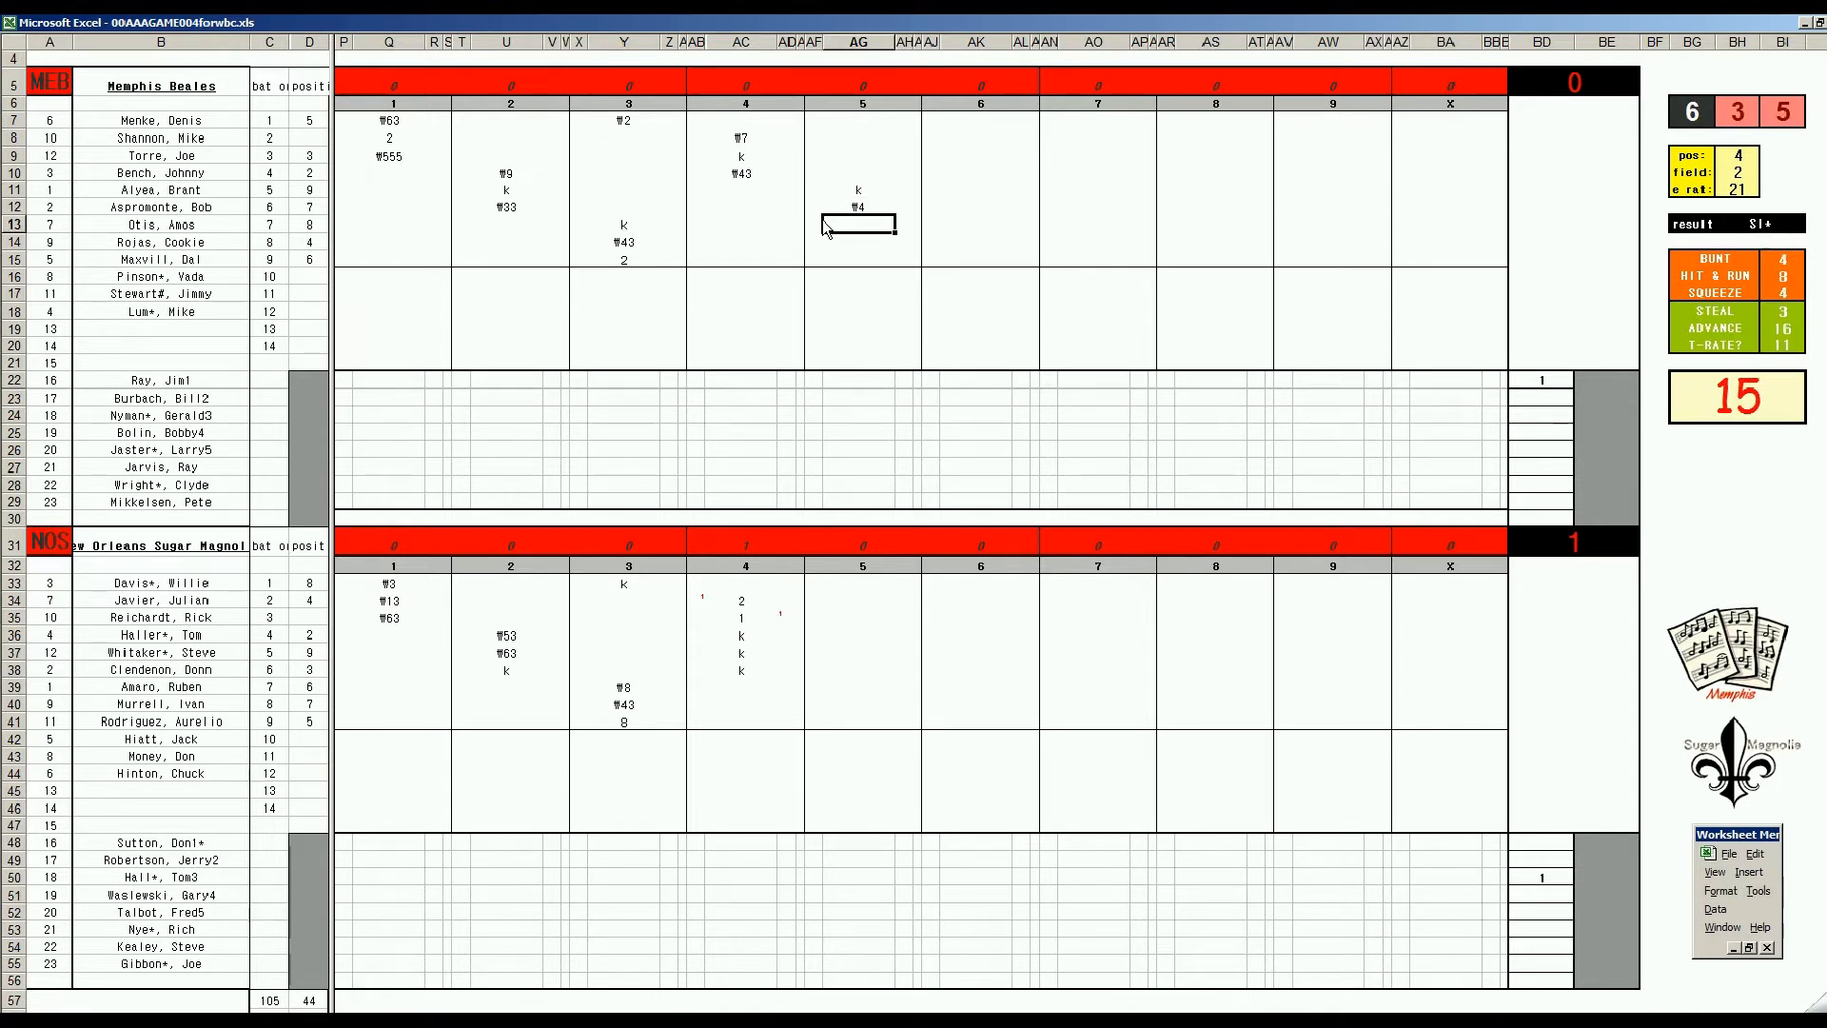
type("1")
key("Return")
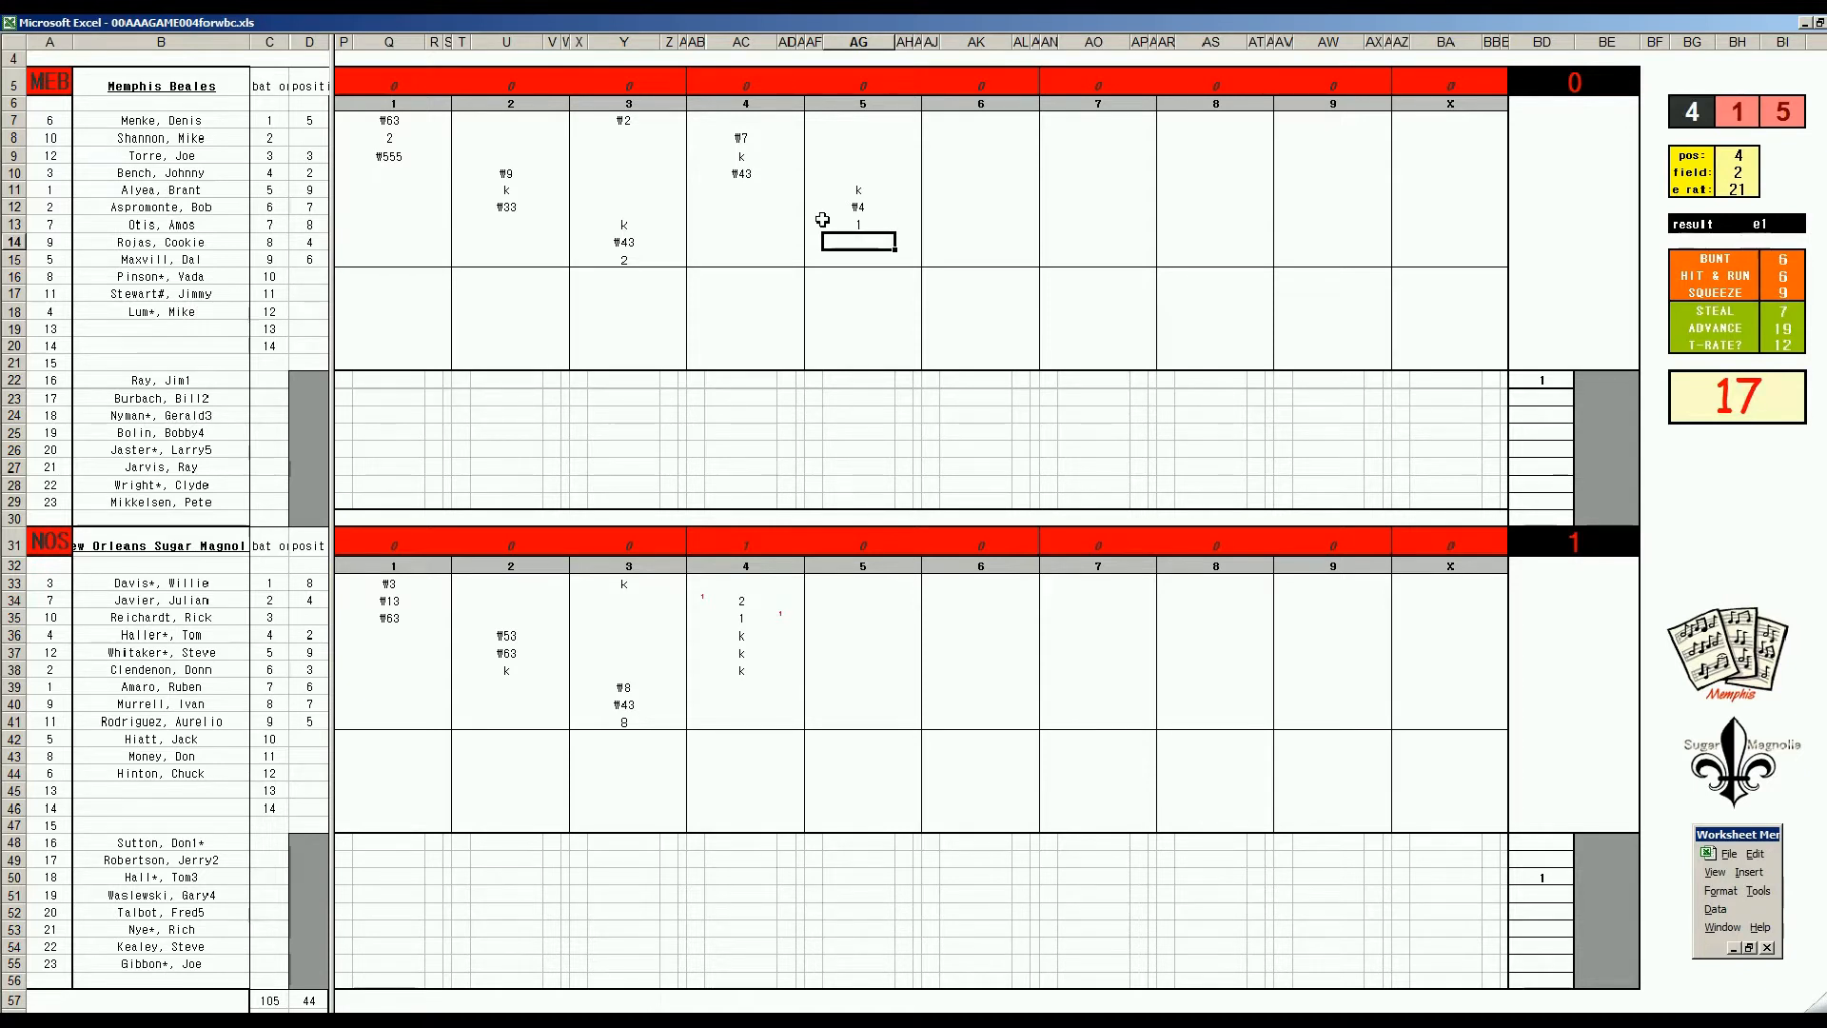
type("k")
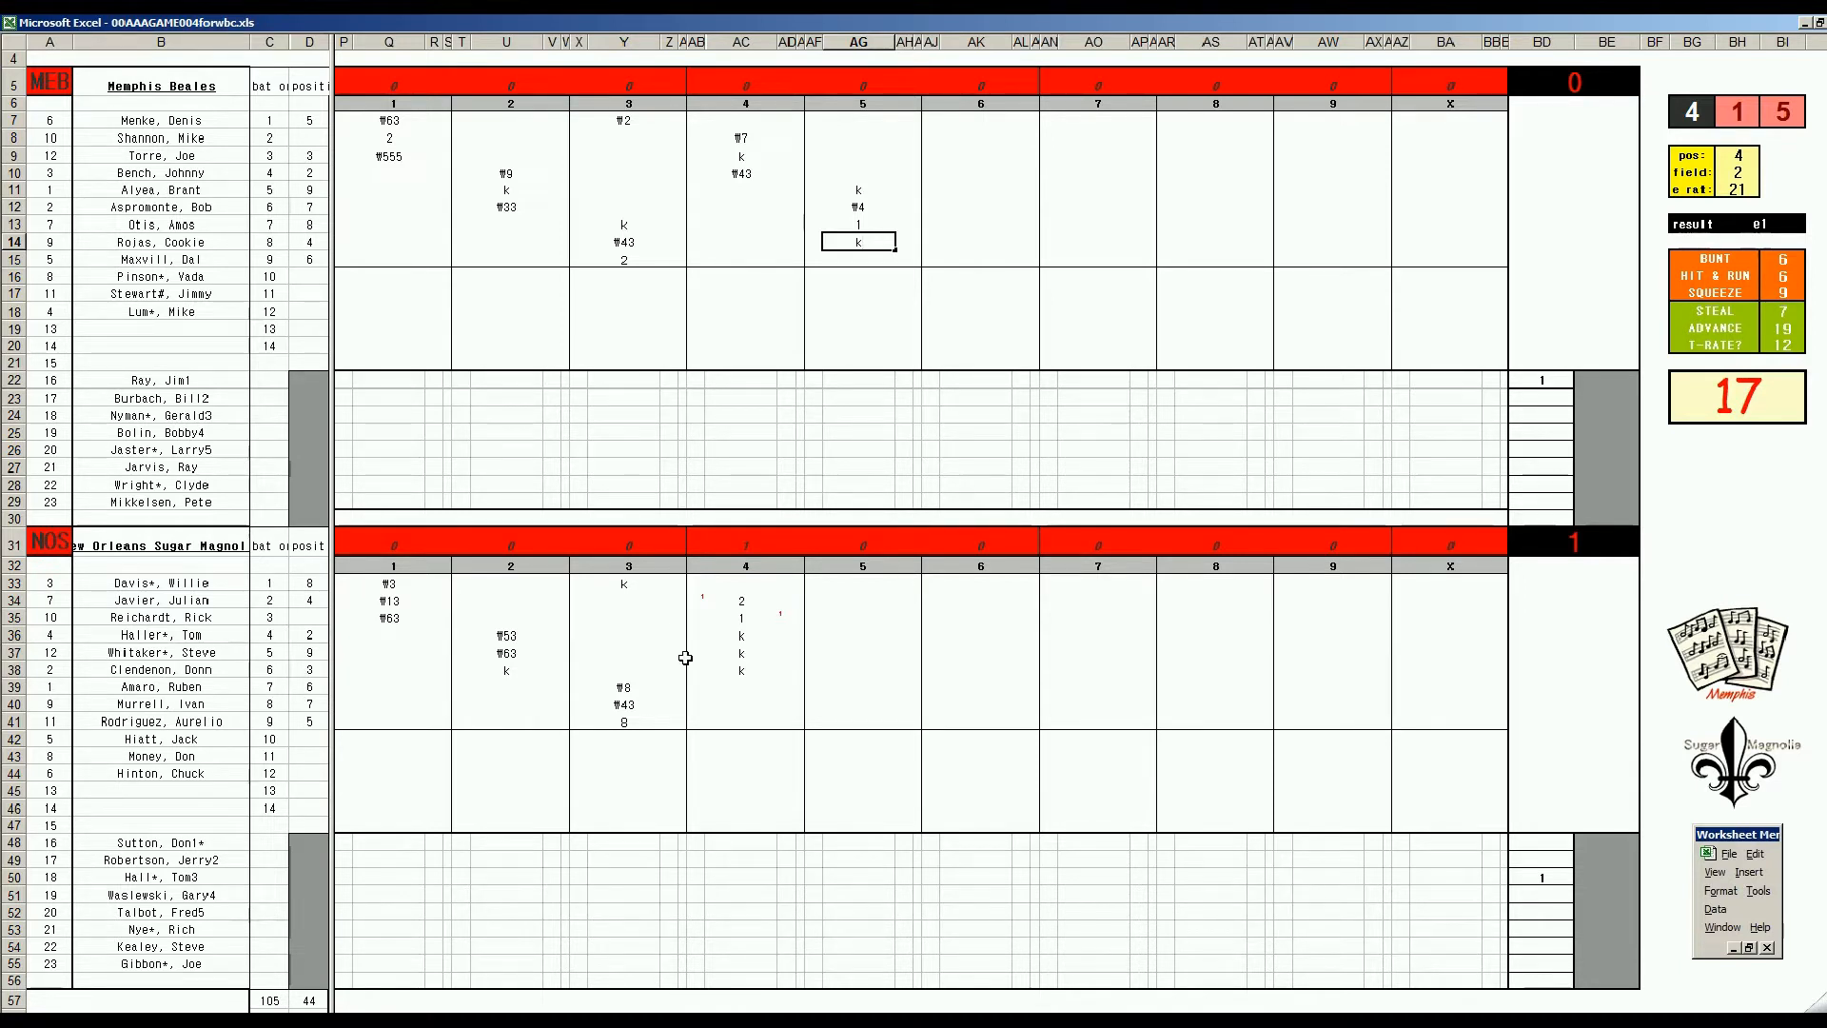
Enter 1, ₩643 and ₩8 as the fifth-inning results of New Orleans's seventh to ninth batters, in AG39 to AG41.
left_click(843, 686)
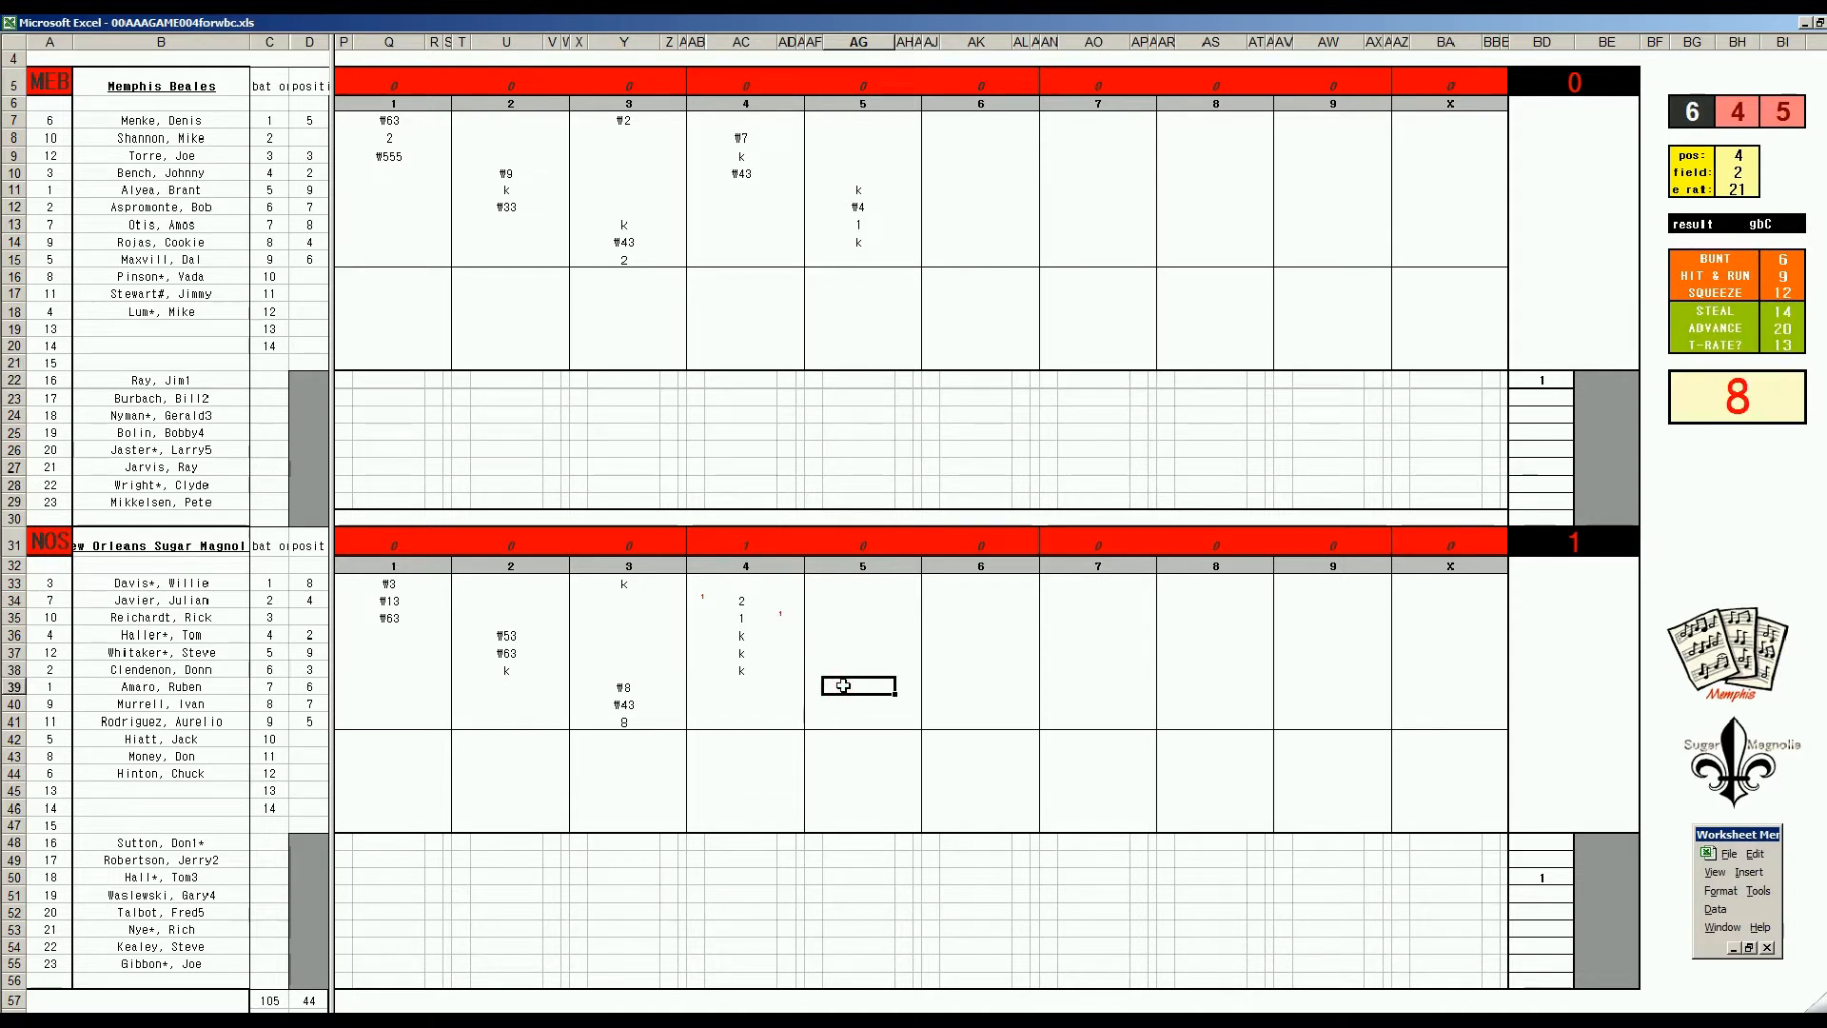
type("1")
key("Return")
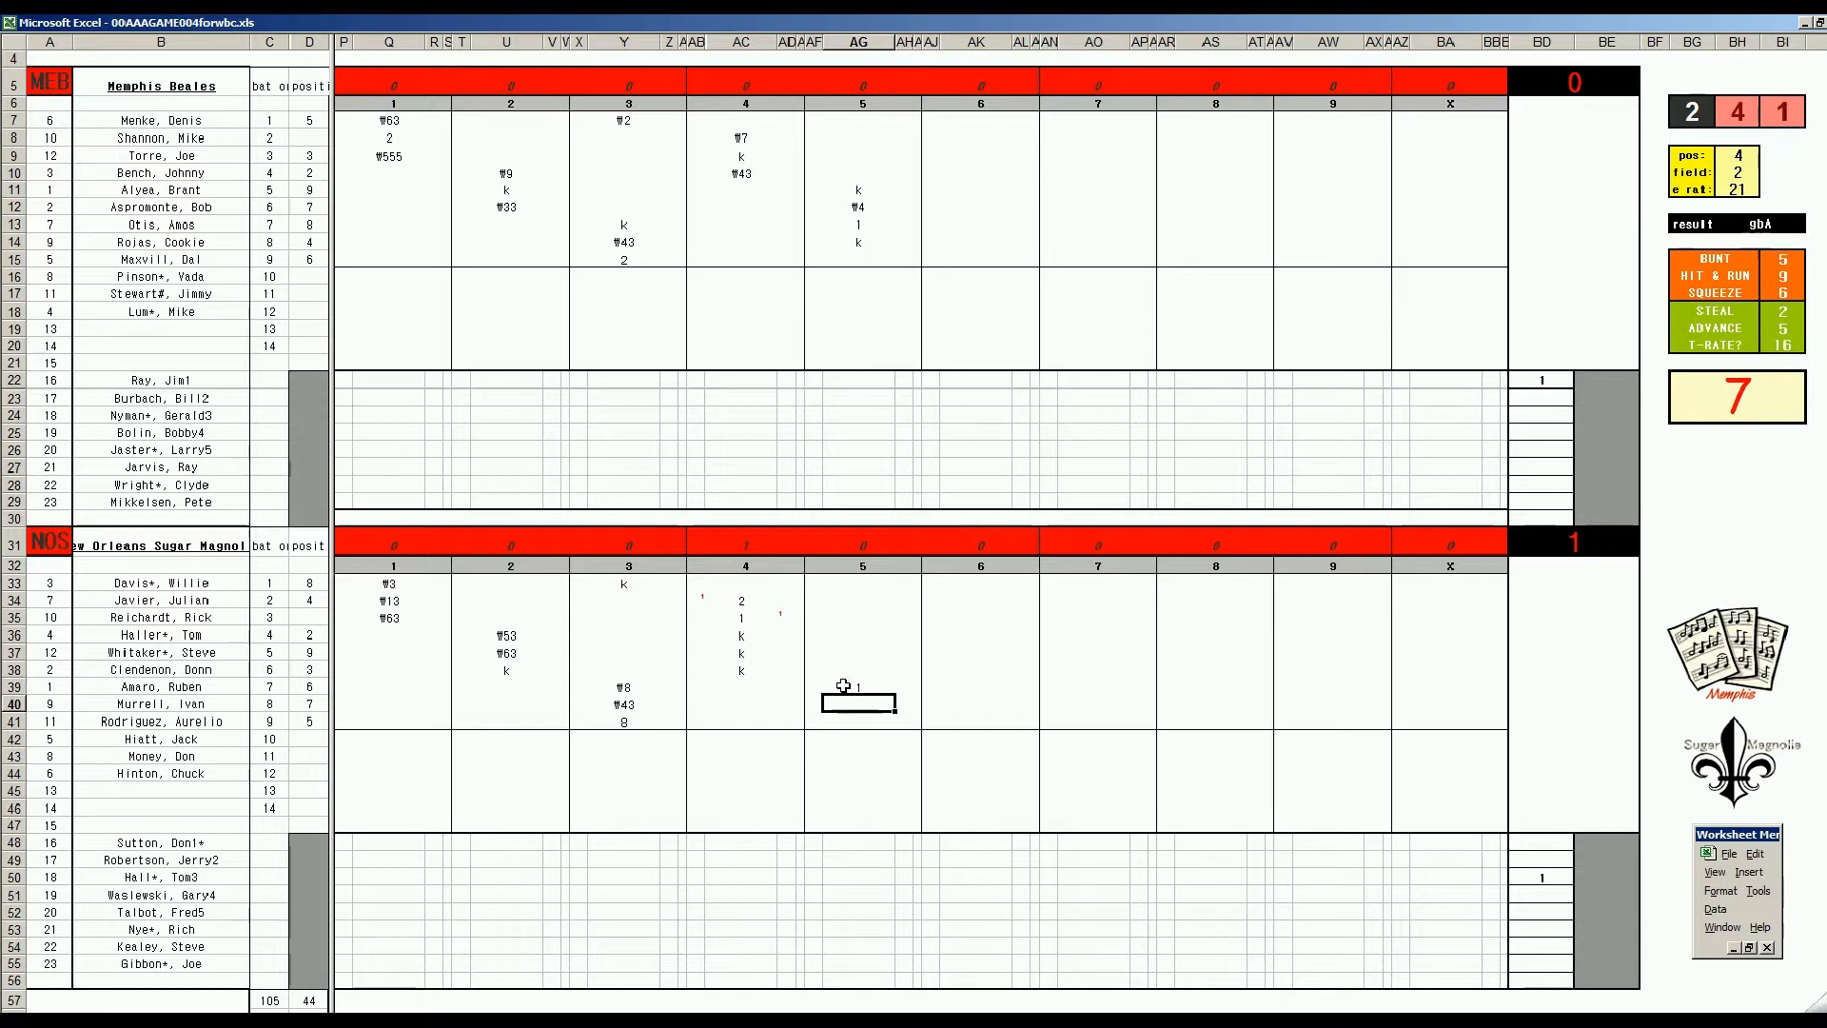
type("#643")
key("Return")
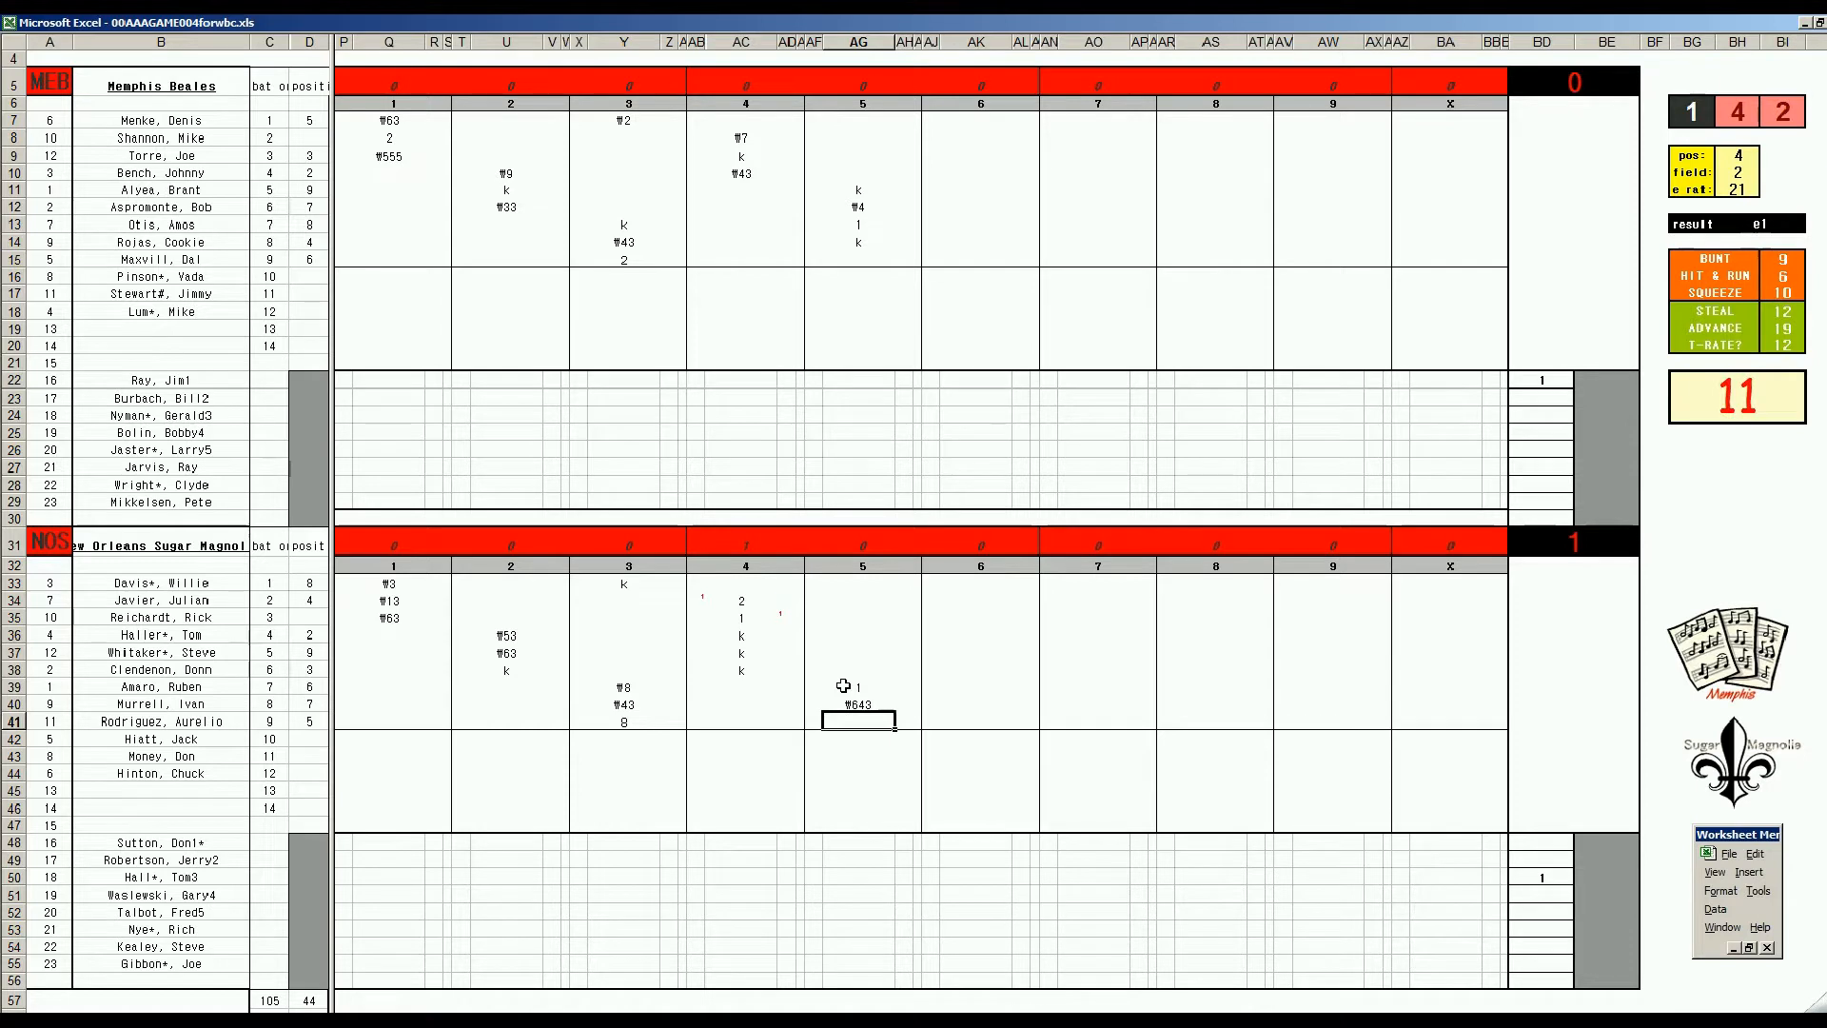
type("#8")
Set the fielding check's position to 4 and enter ₩43 as the sixth-inning result of Memphis's ninth batter, in AK15.
left_click(973, 257)
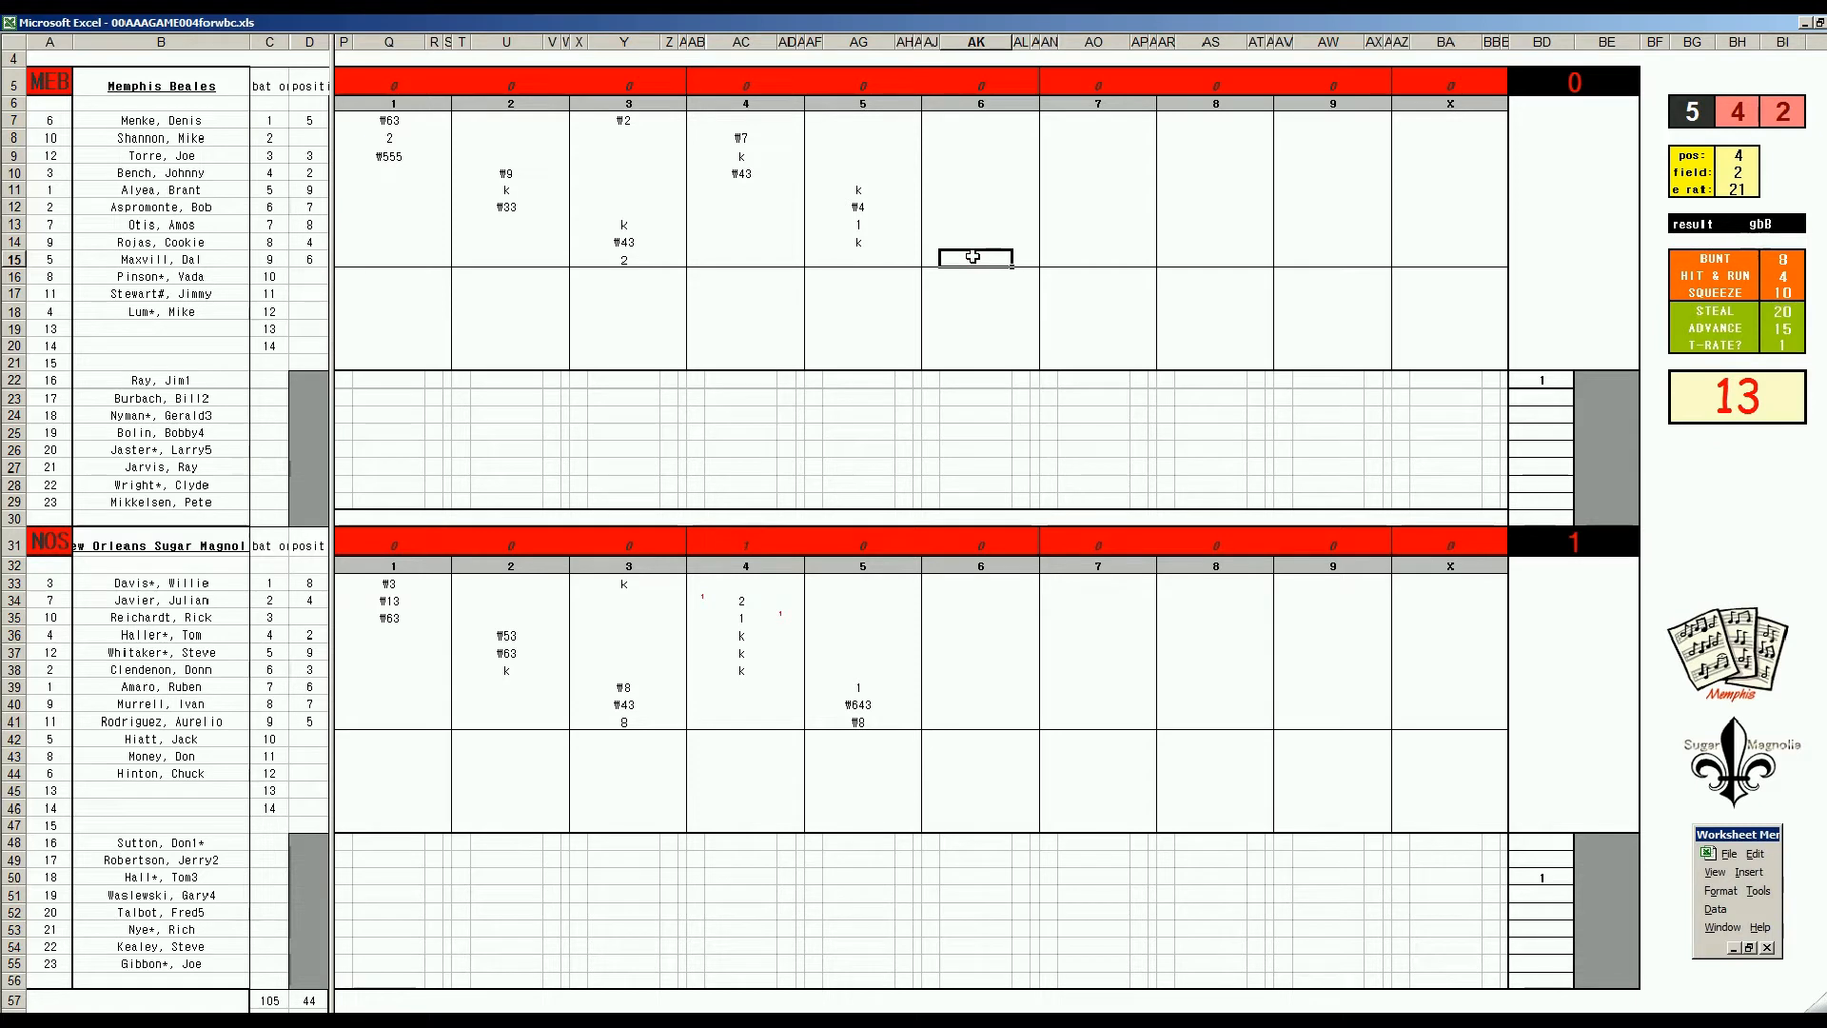
key("ctrl+q")
type("4")
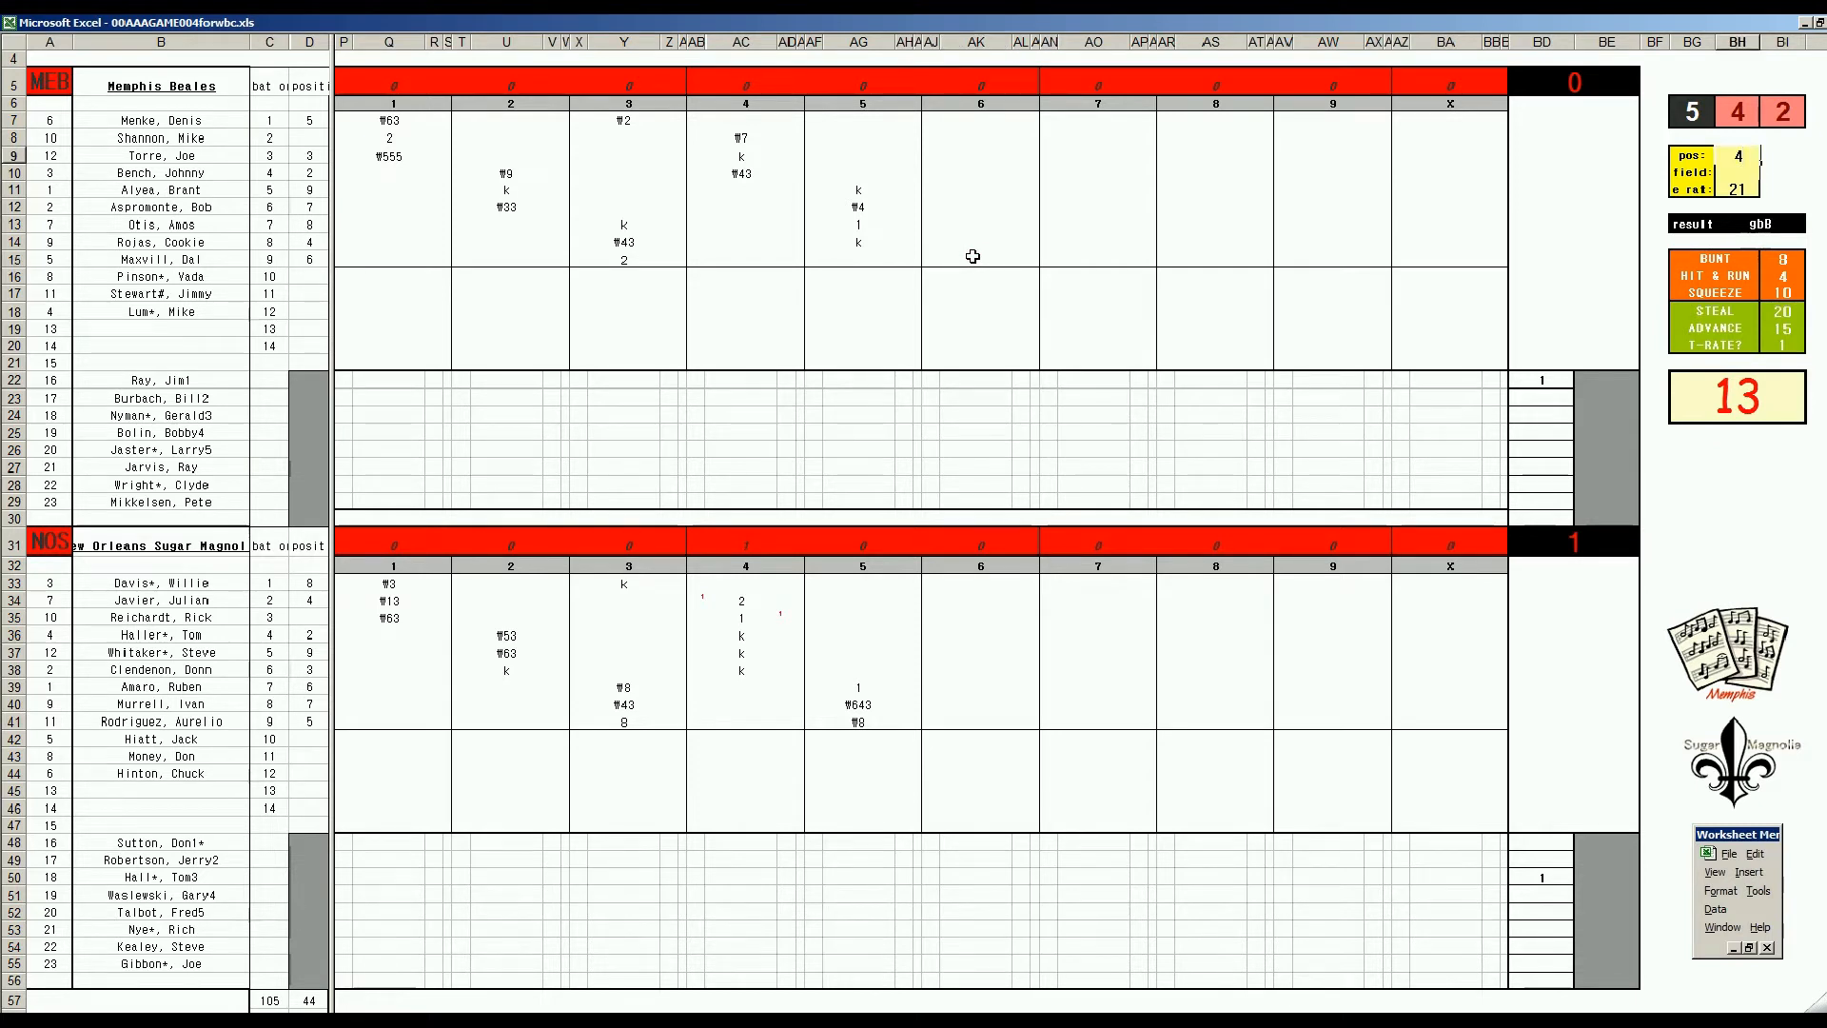
key("Return")
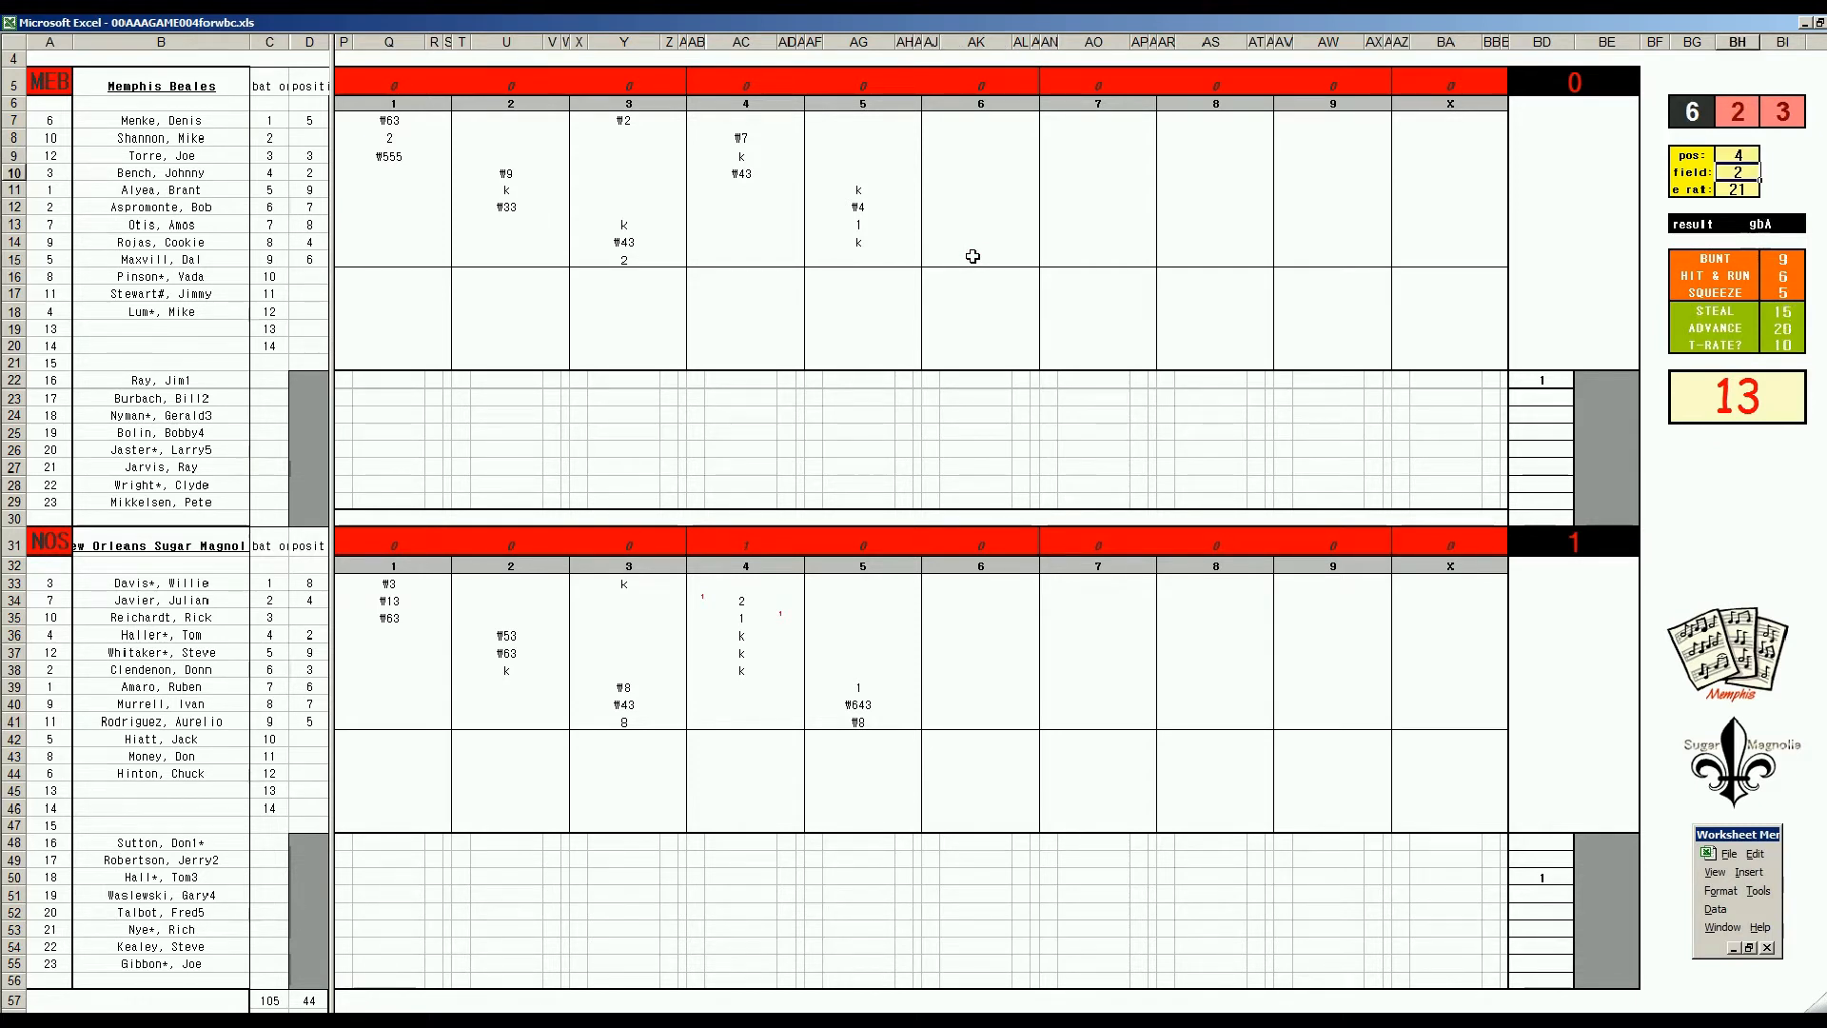
left_click(973, 257)
type("#43")
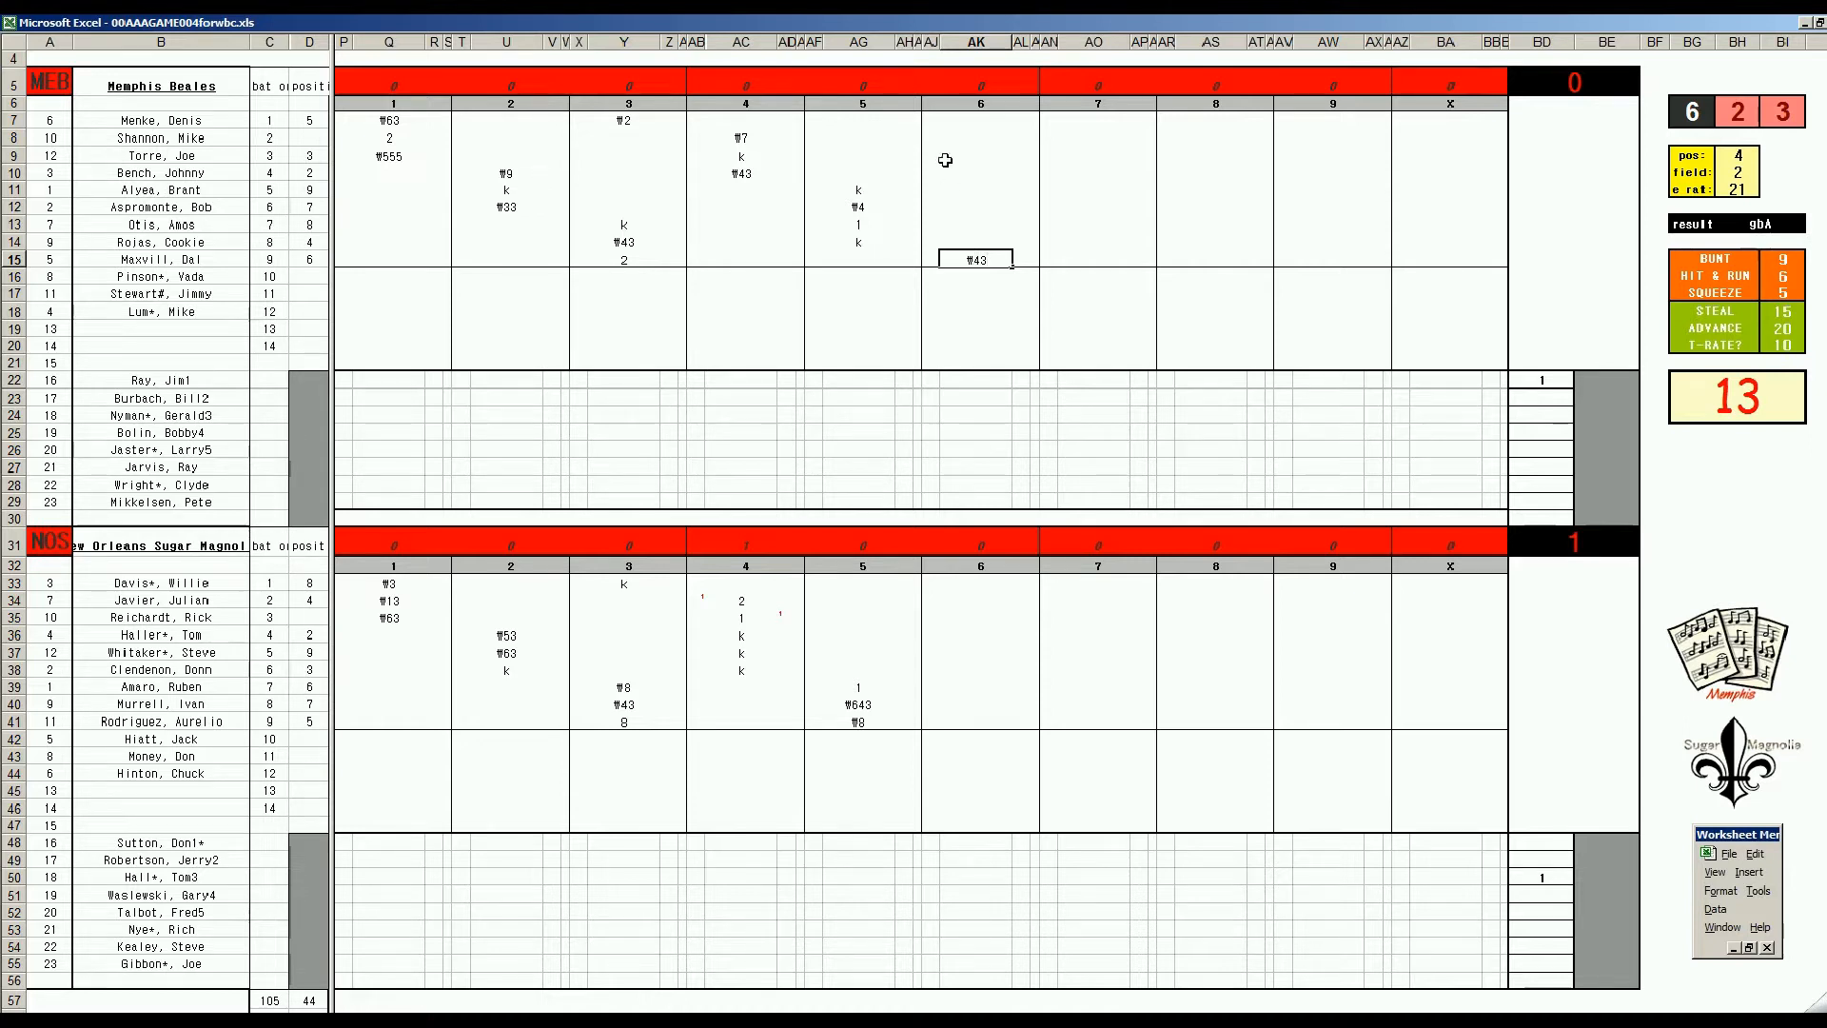
Enter ₩5 and ₩4 as the sixth-inning results of Memphis's first and second batters, in AK7 and AK8.
left_click(959, 120)
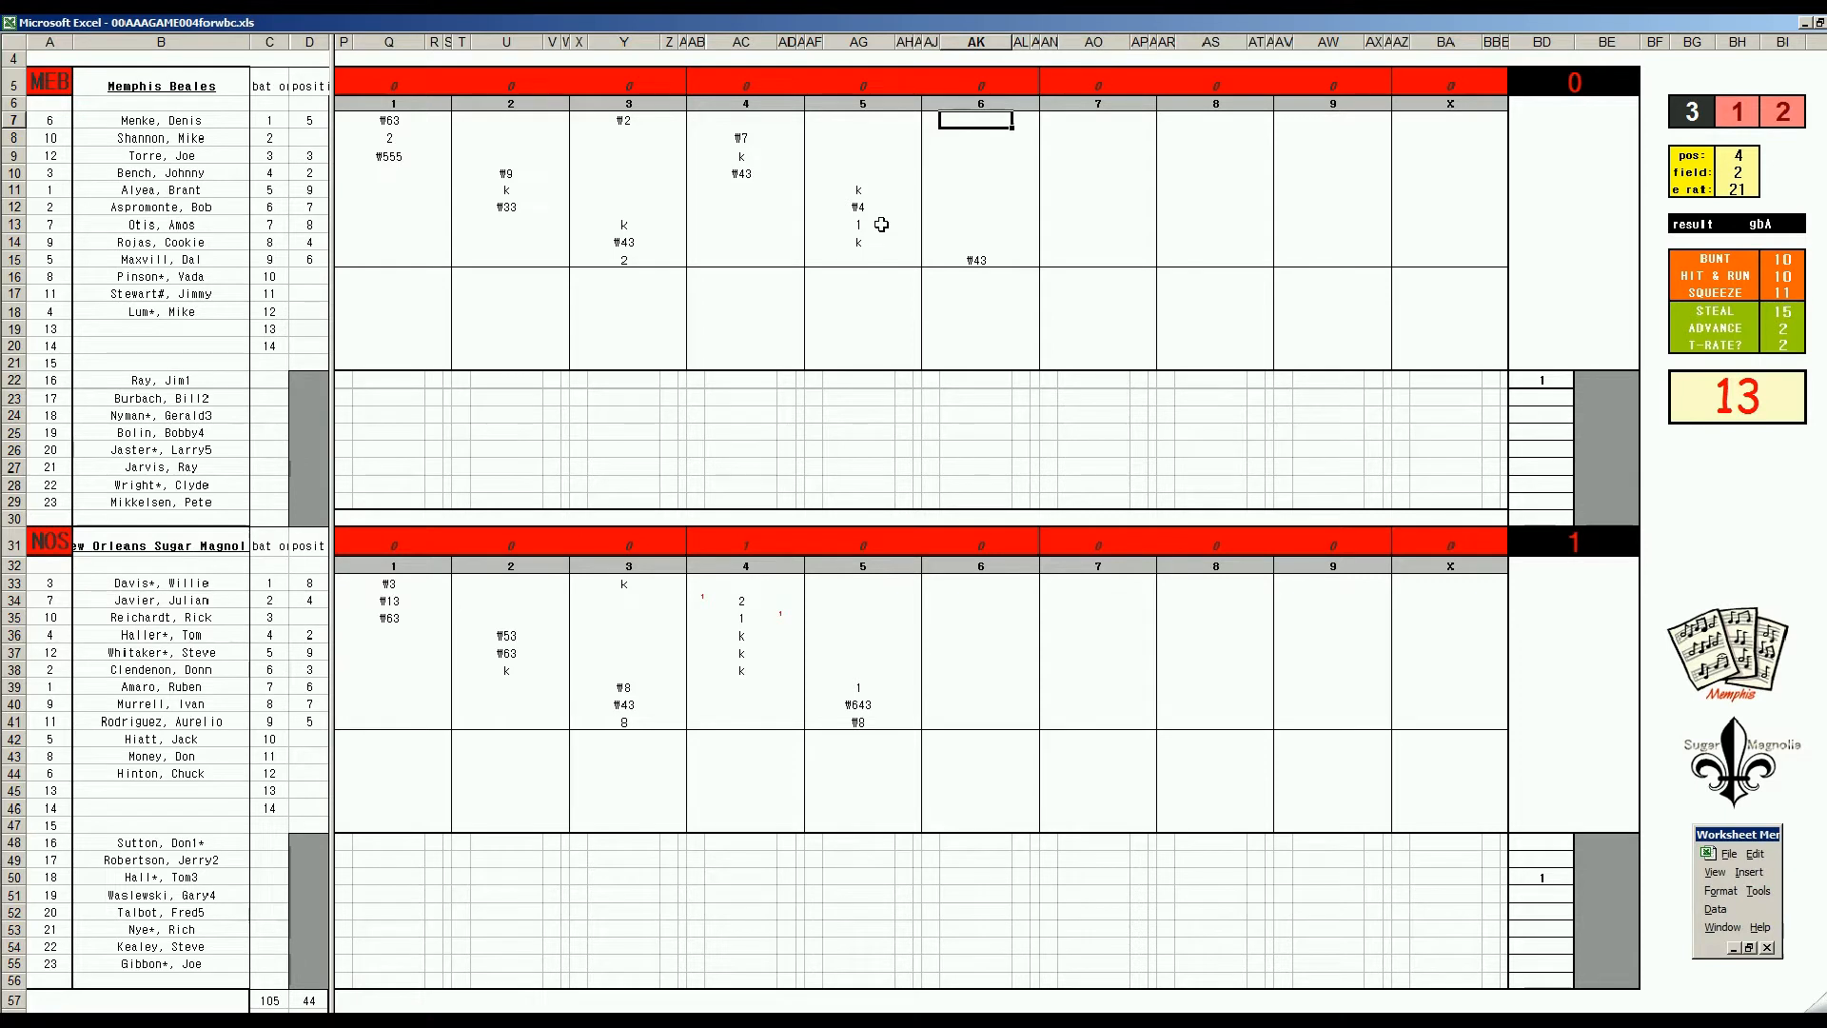
type("#5")
key("Return")
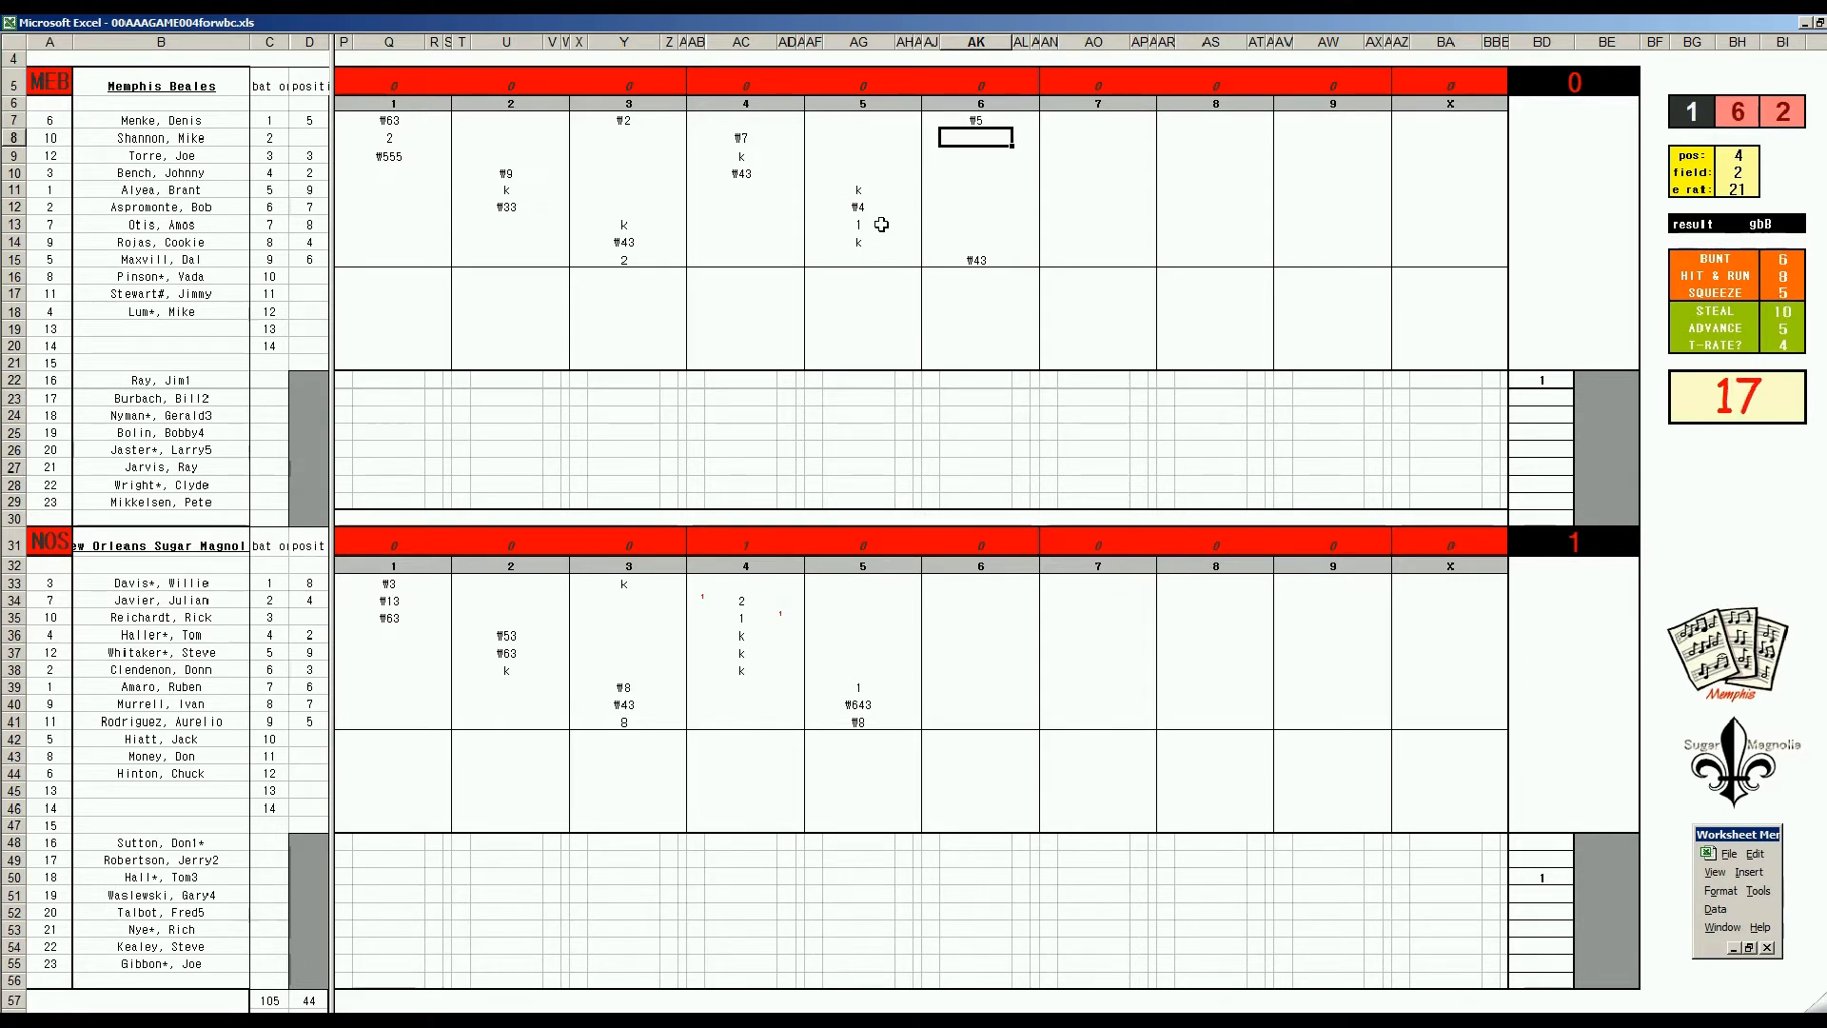
type("#4")
Enter ₩6 and k as the sixth-inning results of New Orleans's first and second batters, in AK33 and AK34.
left_click(977, 582)
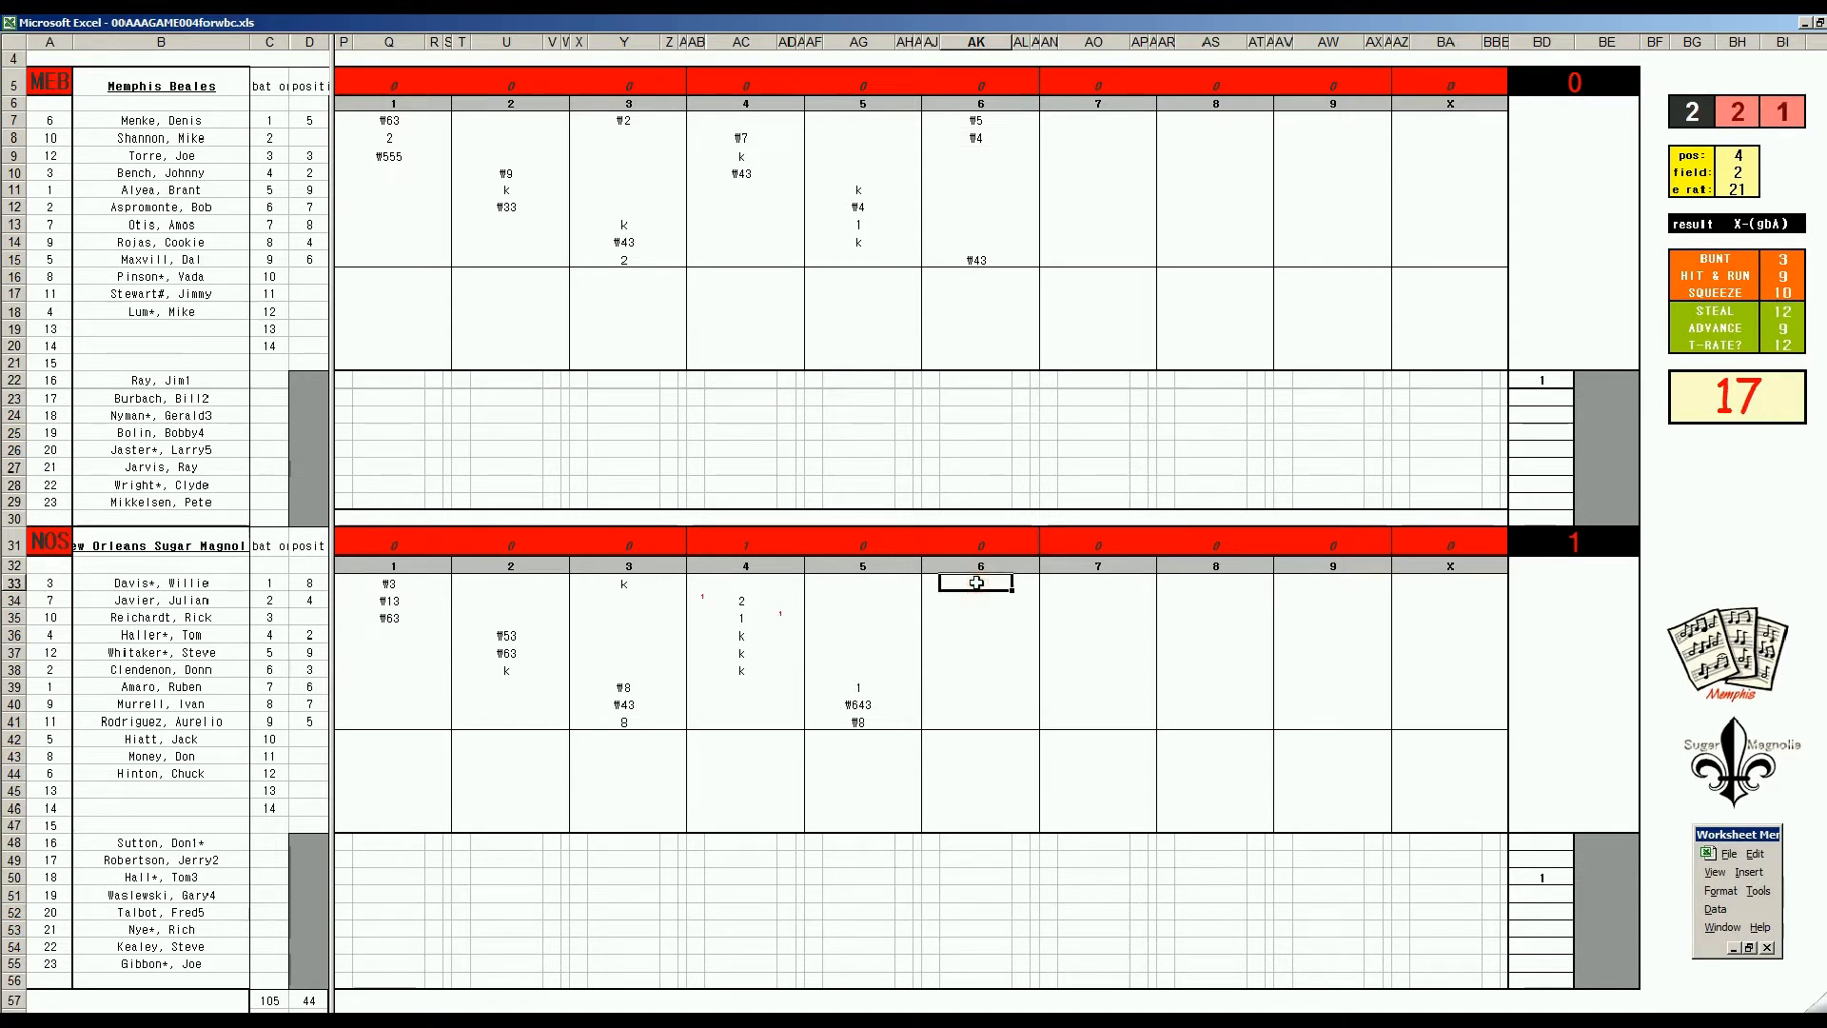
type("#6")
key("Return")
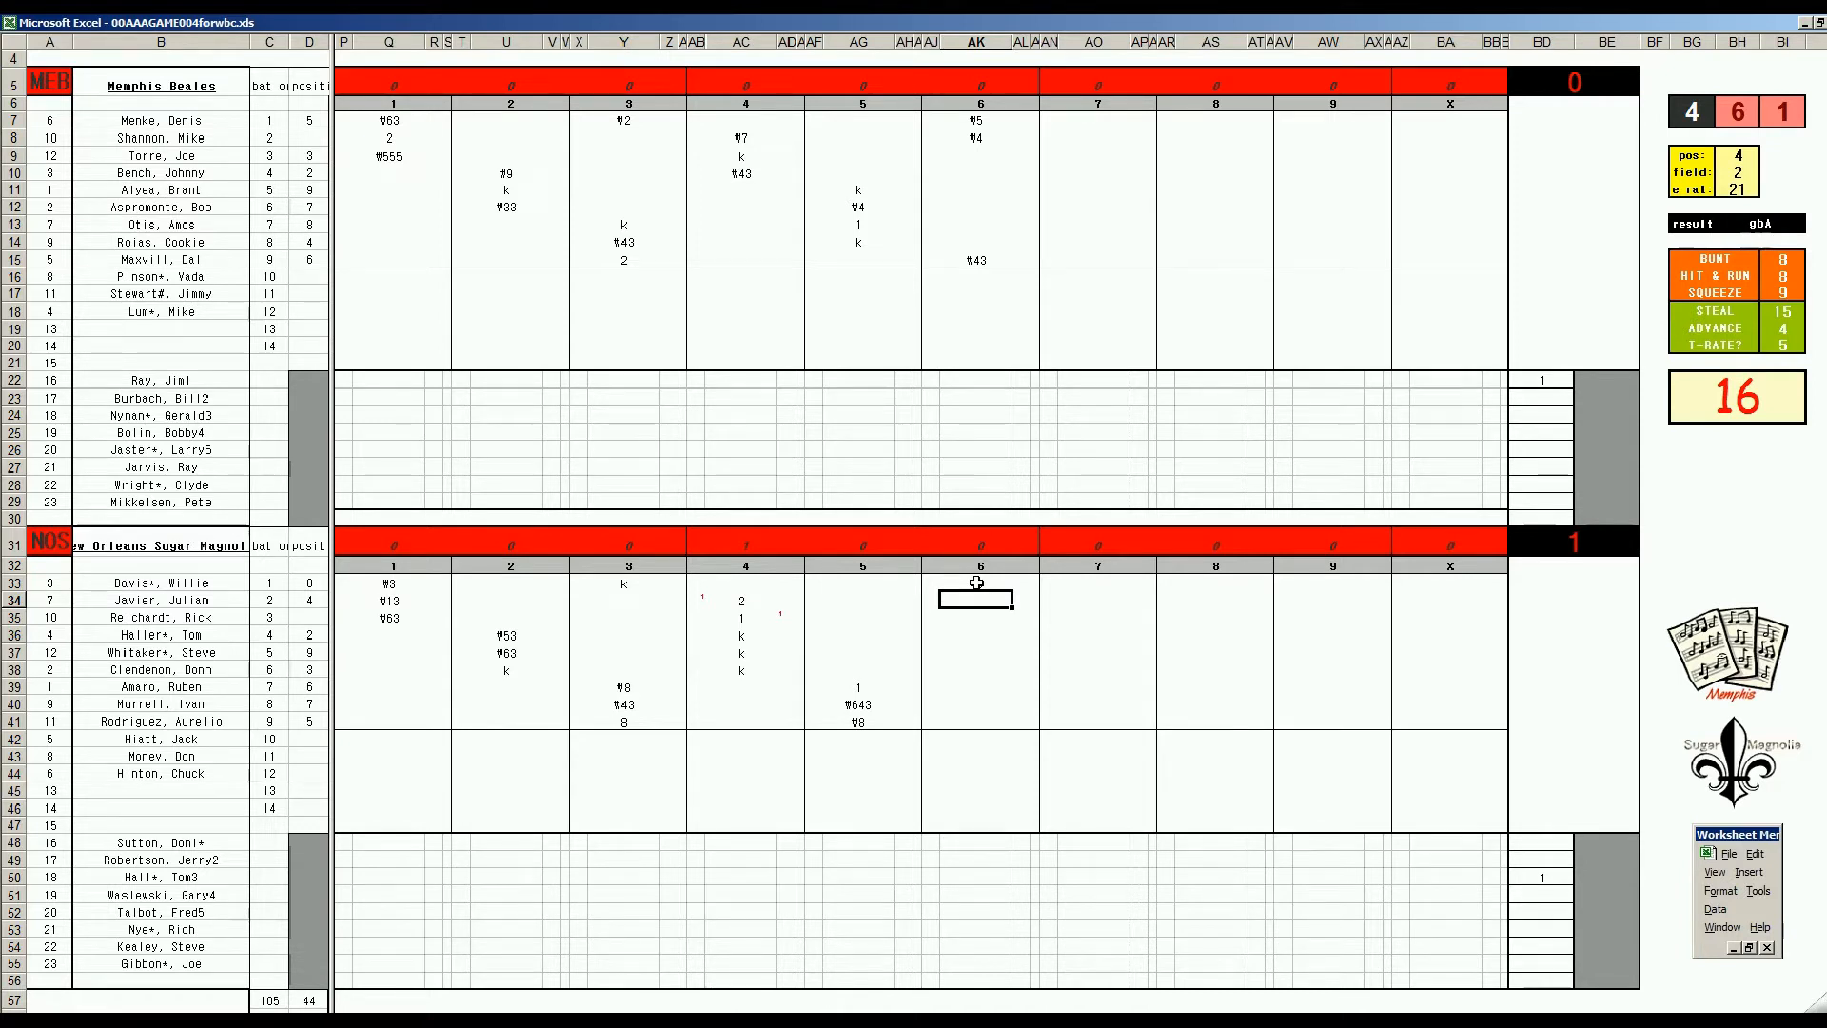
type("k")
key("Return")
Set the fielding check to position 6, fielding 2, error rating 27, and enter ₩63 for New Orleans's third batter in AK35.
key("ctrl+f")
type("6")
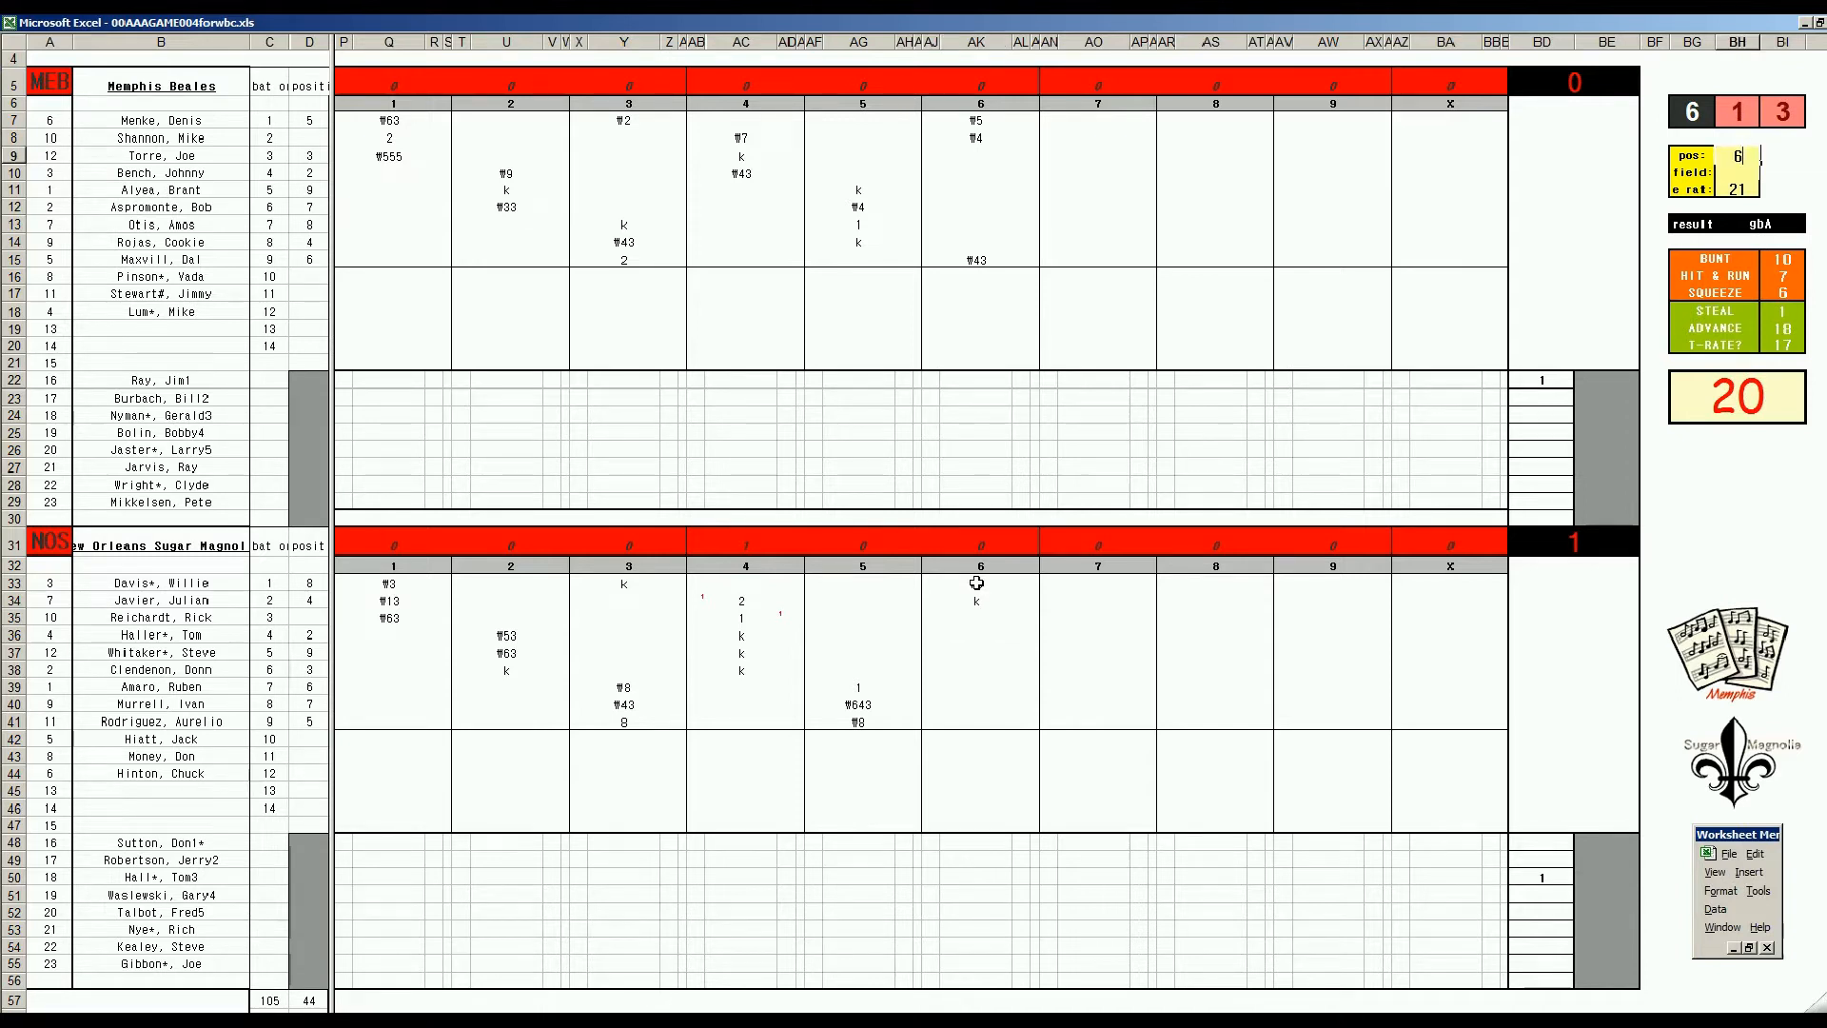
key("Return")
type("2")
key("Return")
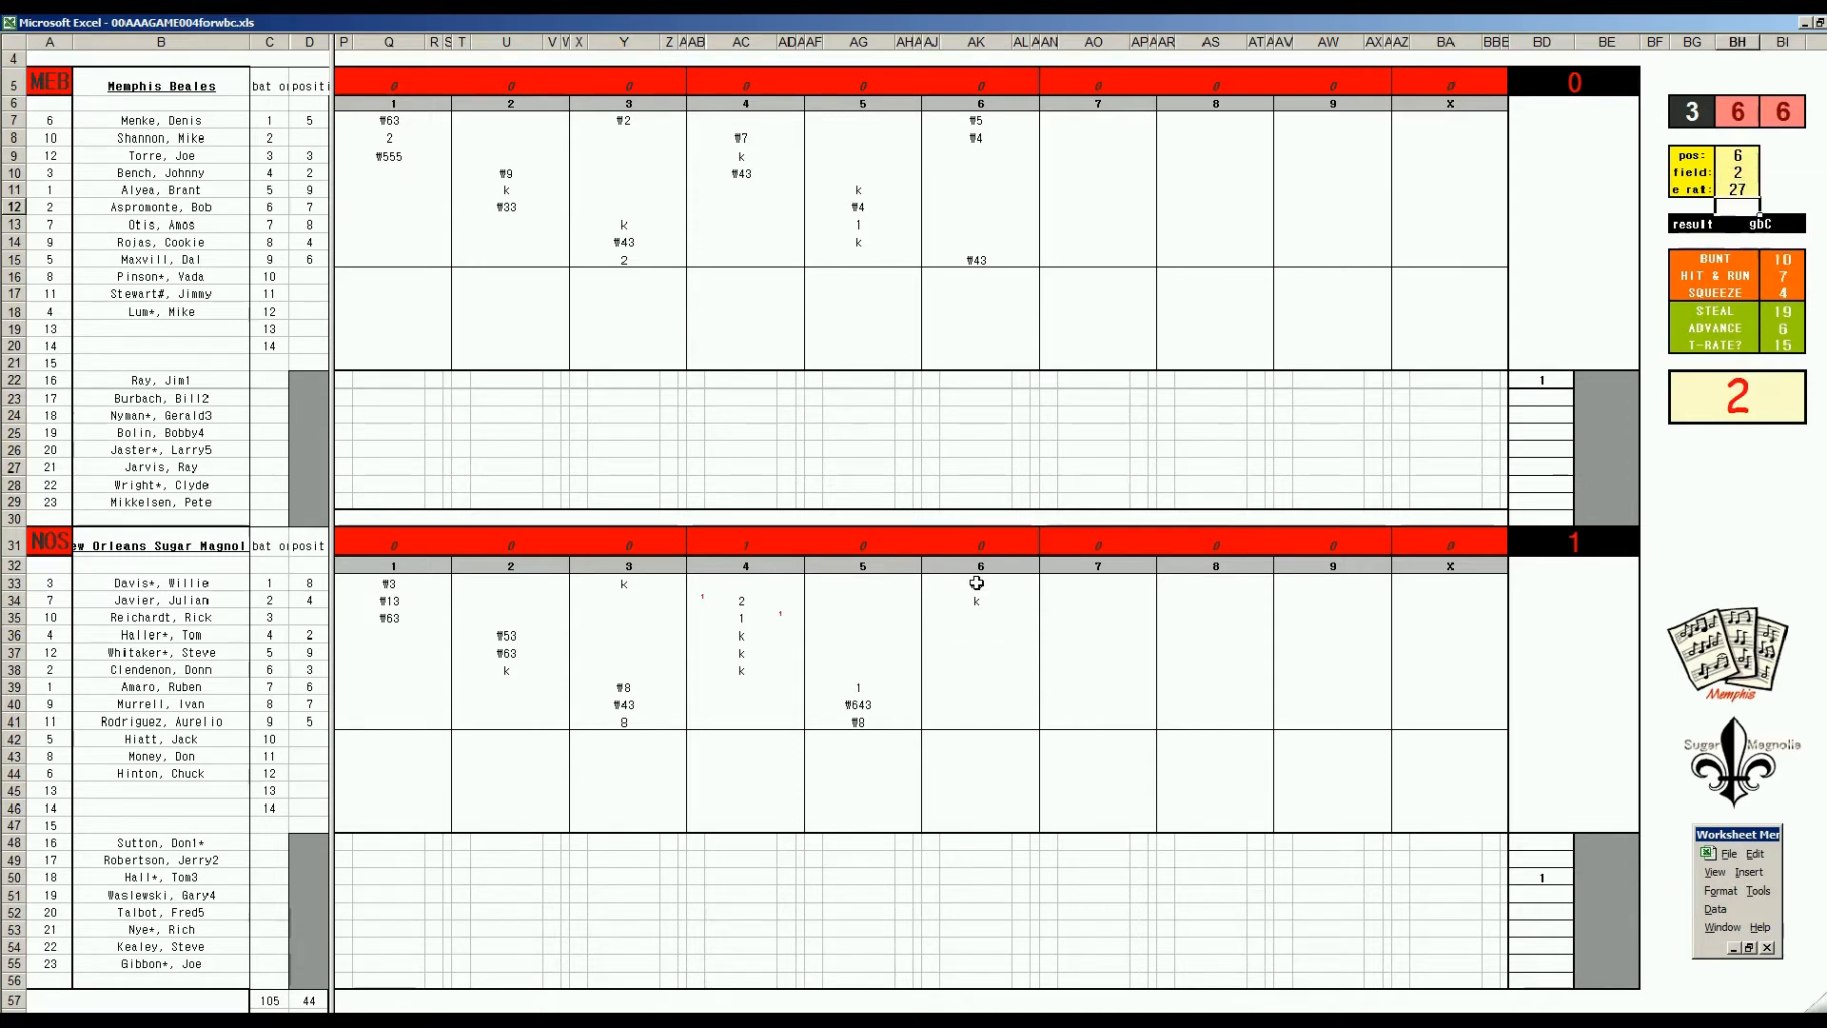
left_click(979, 613)
type("\\63")
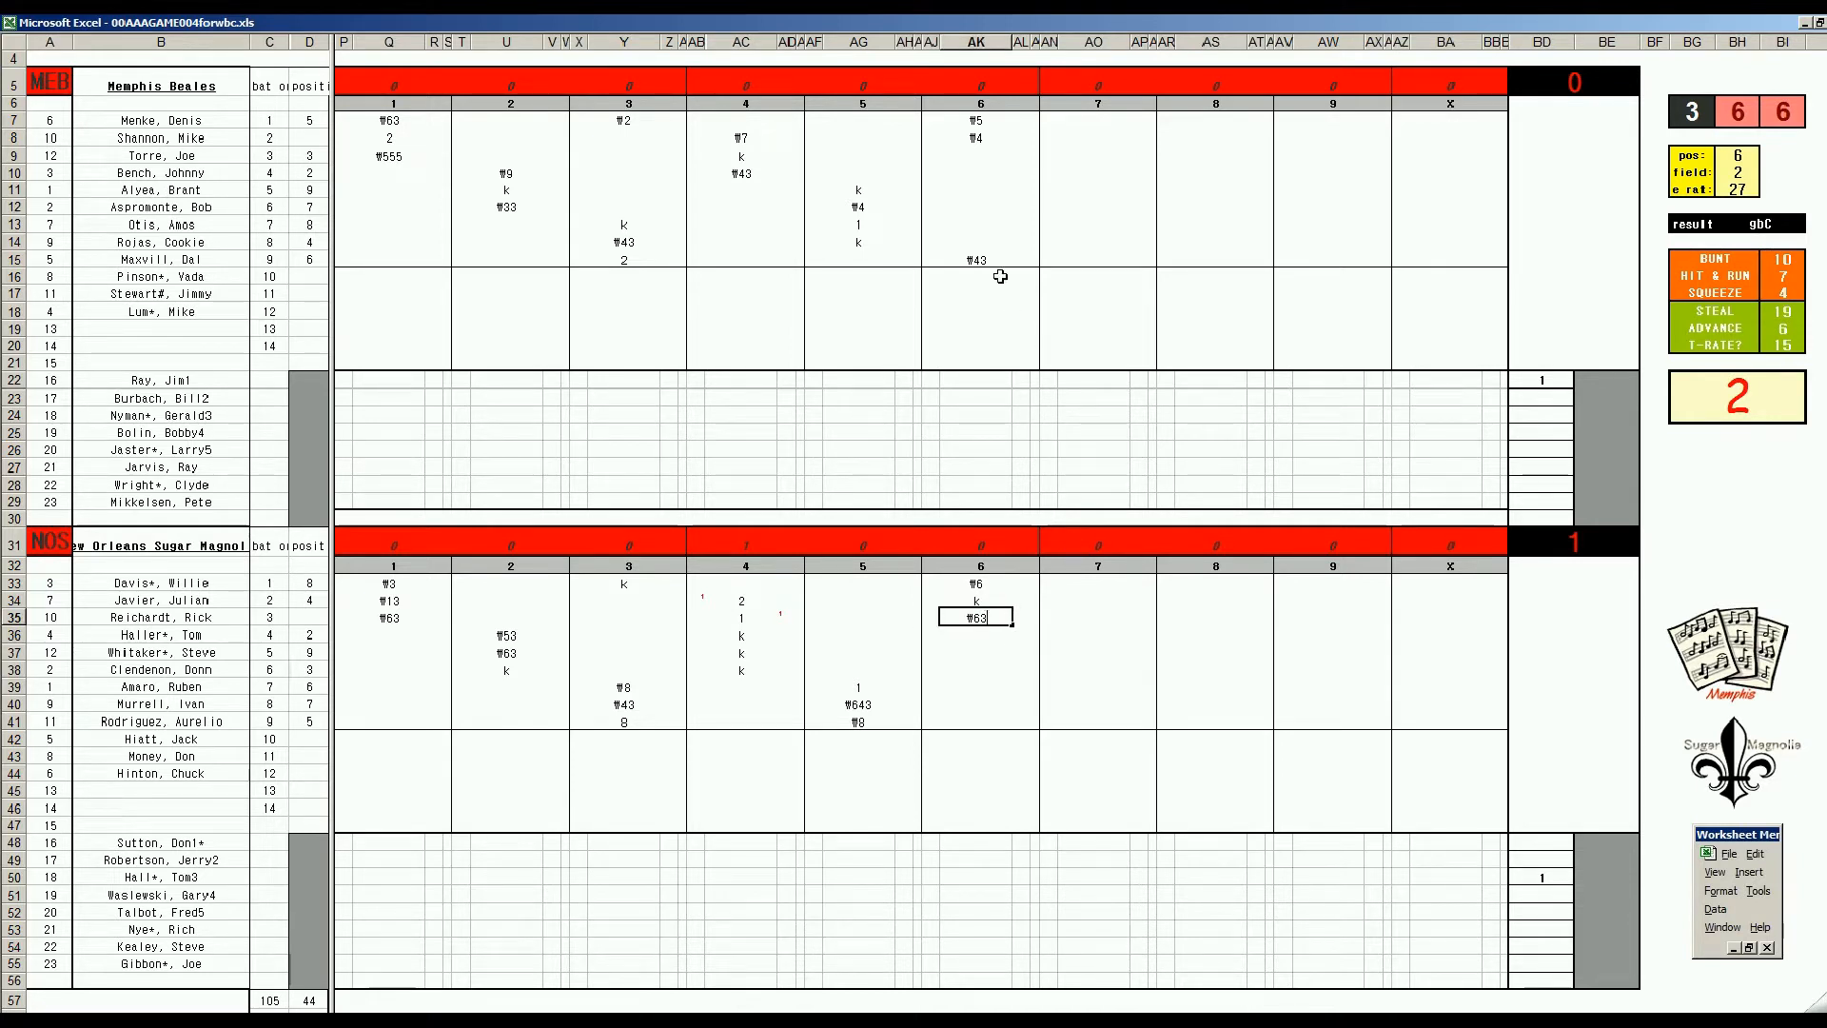
Set the fielding check to position 2, fielding 3, and enter ₩2 as the seventh-inning result of Memphis's third batter, in AO9.
left_click(1074, 154)
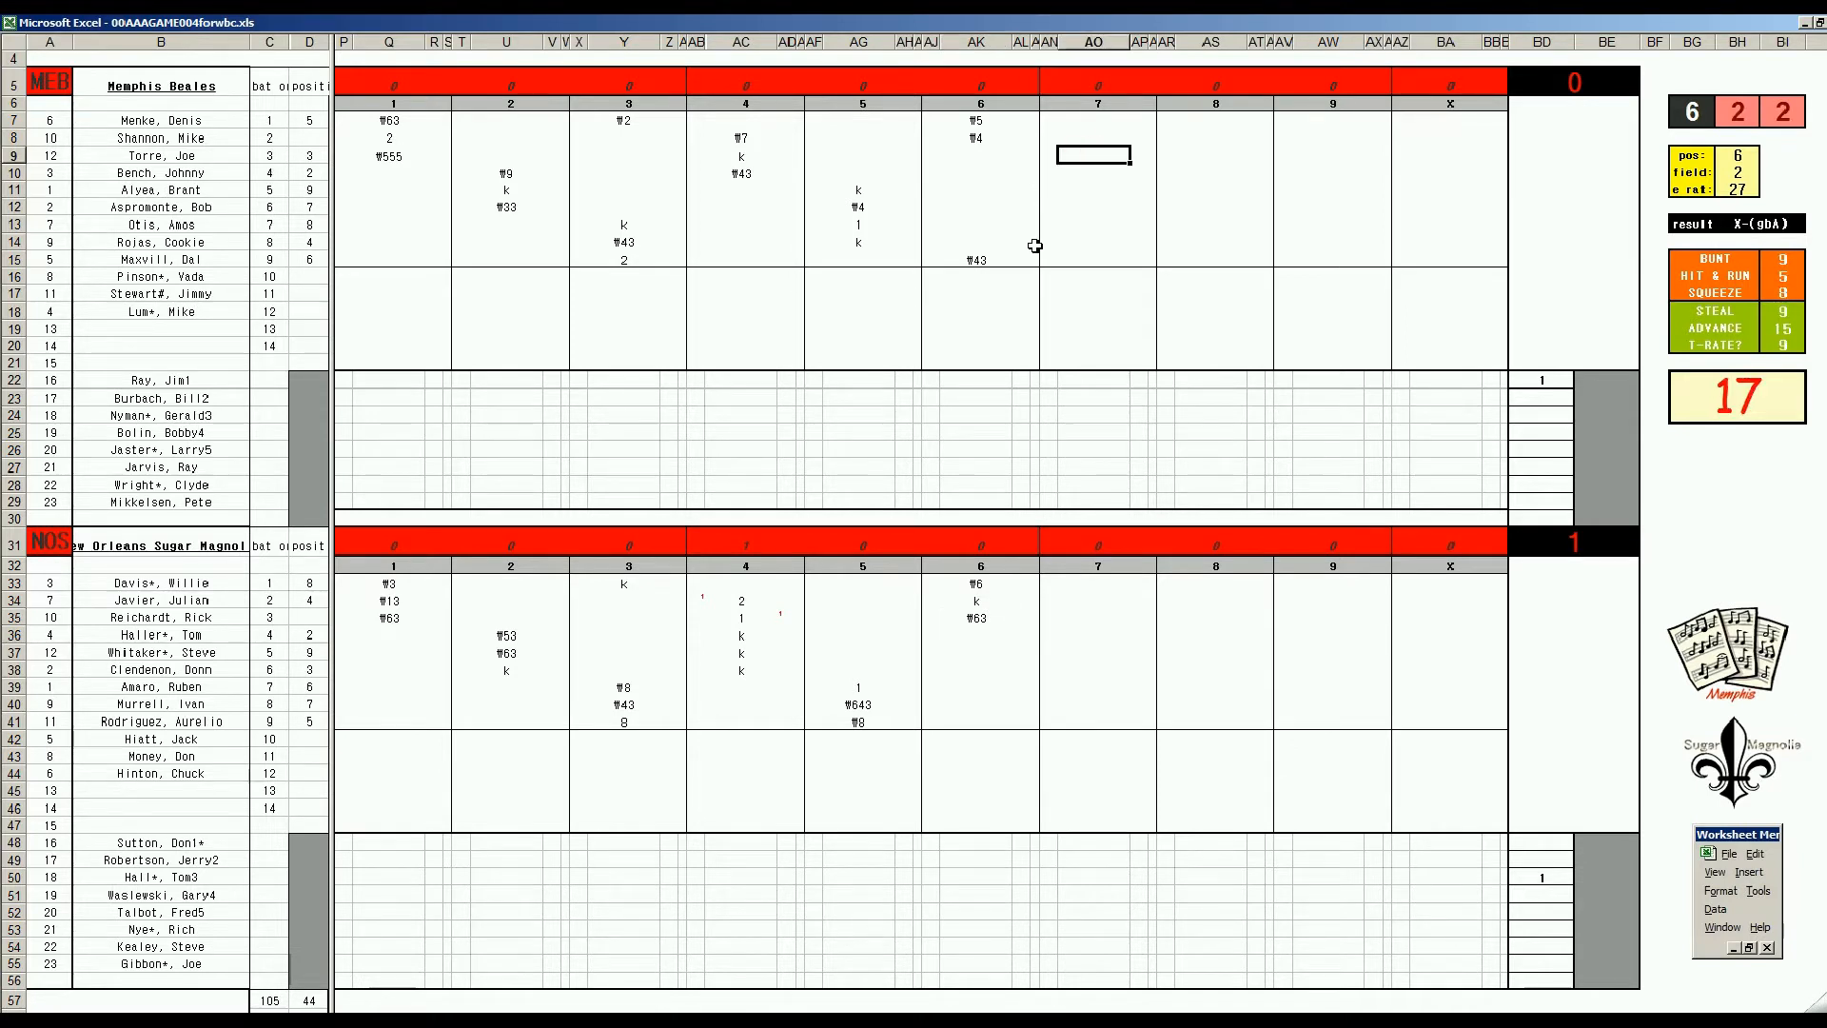
key("ctrl+Right")
key("ctrl+Right")
type("2")
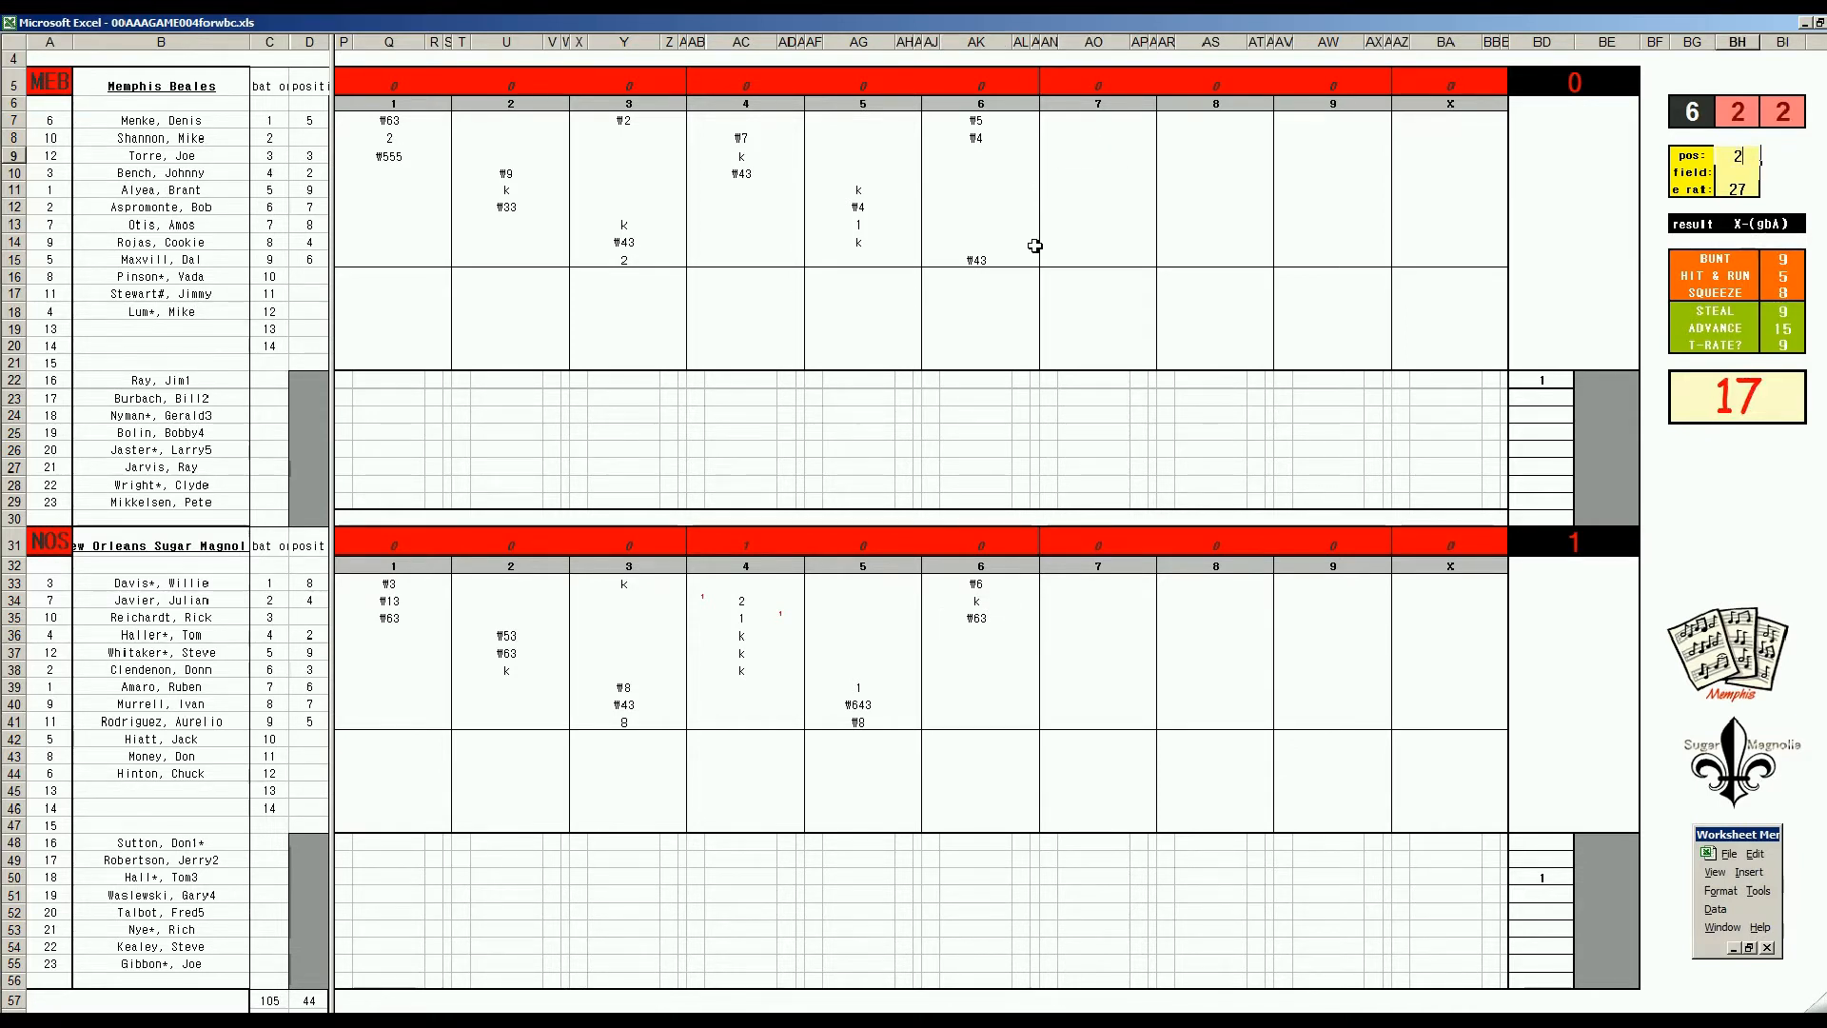
key("Return")
type("3")
key("Return")
left_click(1083, 156)
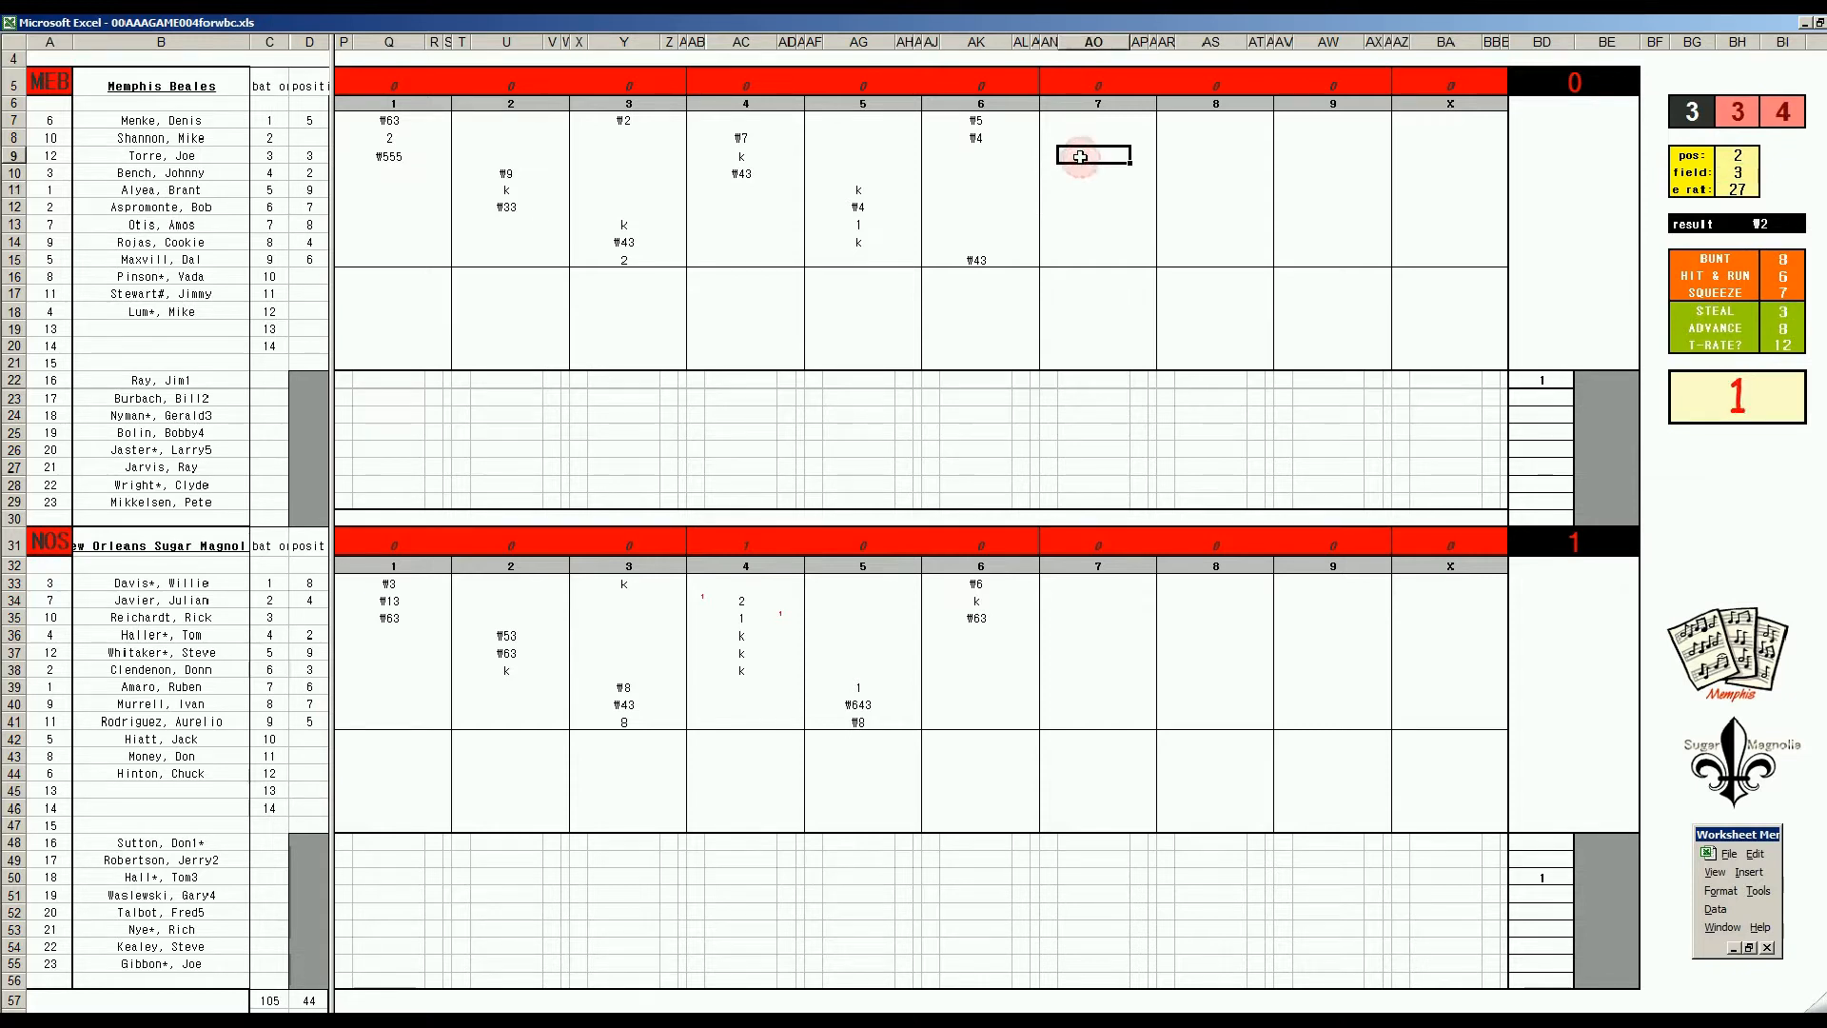
type("\\2")
key("Return")
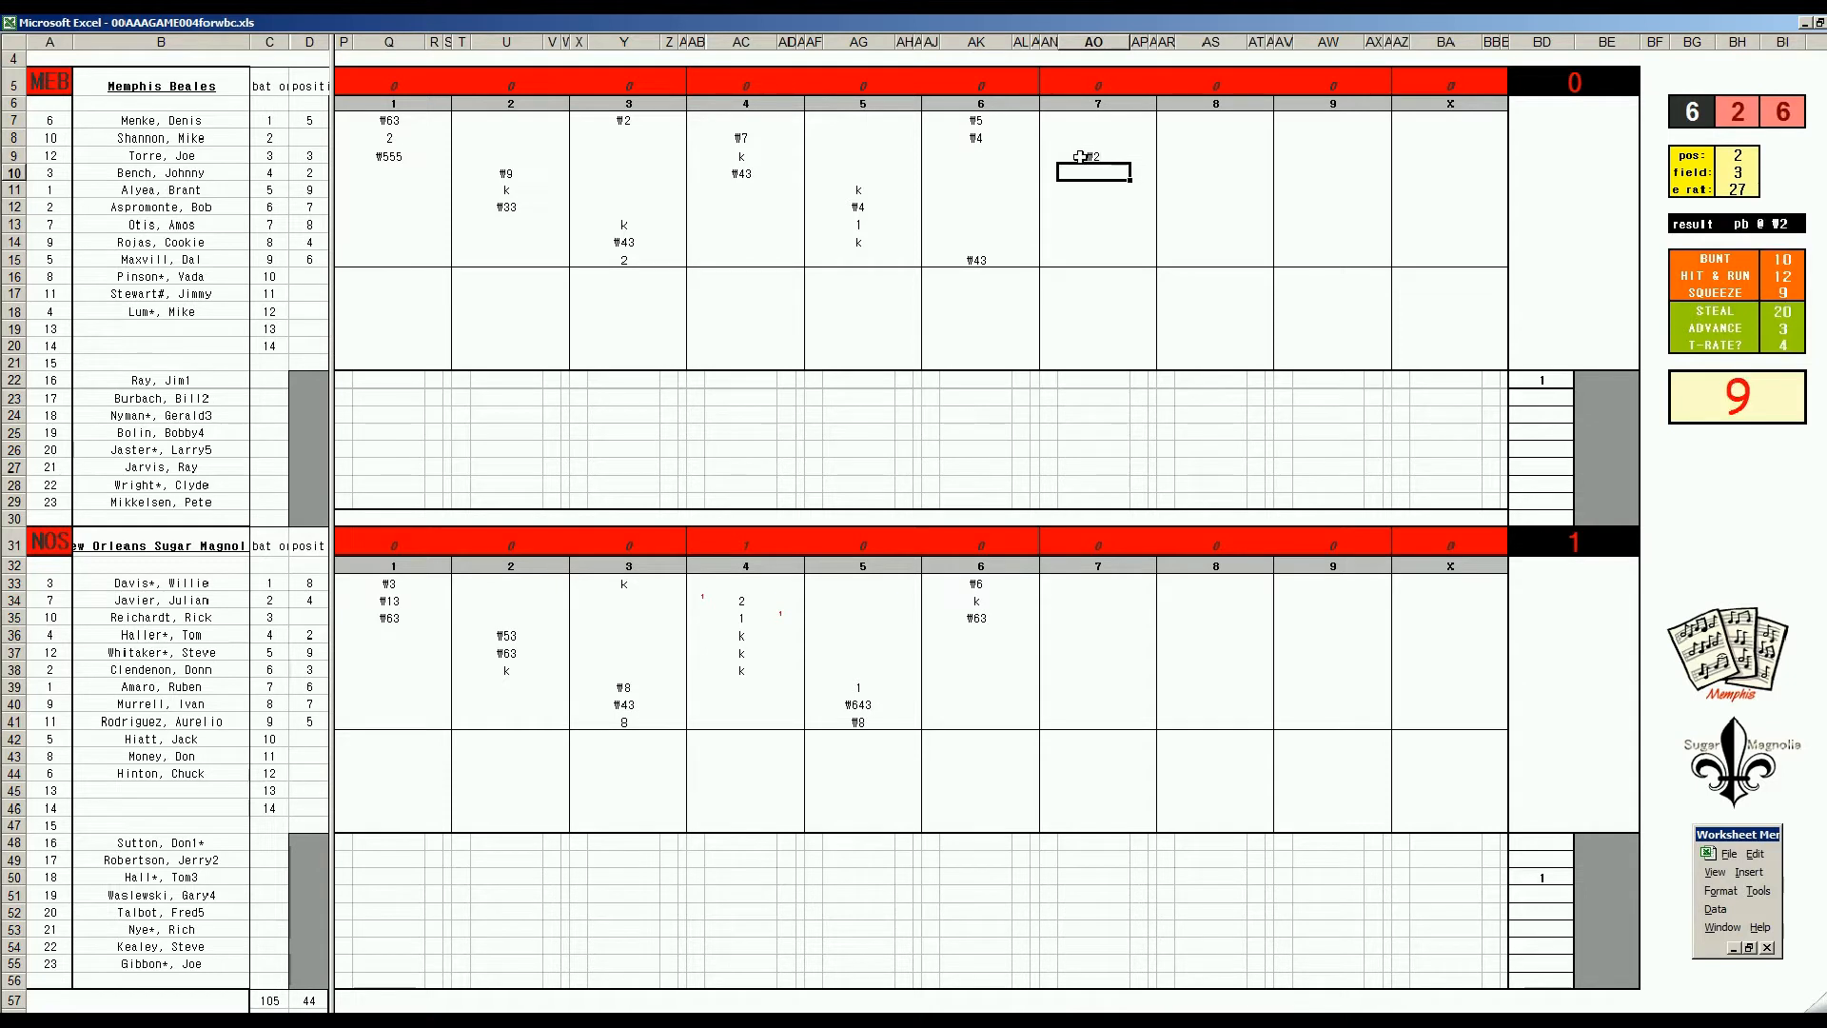
Enter 1, 8 and k as the seventh-inning results of Memphis's fourth, fifth and sixth batters, in AO10 to AO12.
type("1")
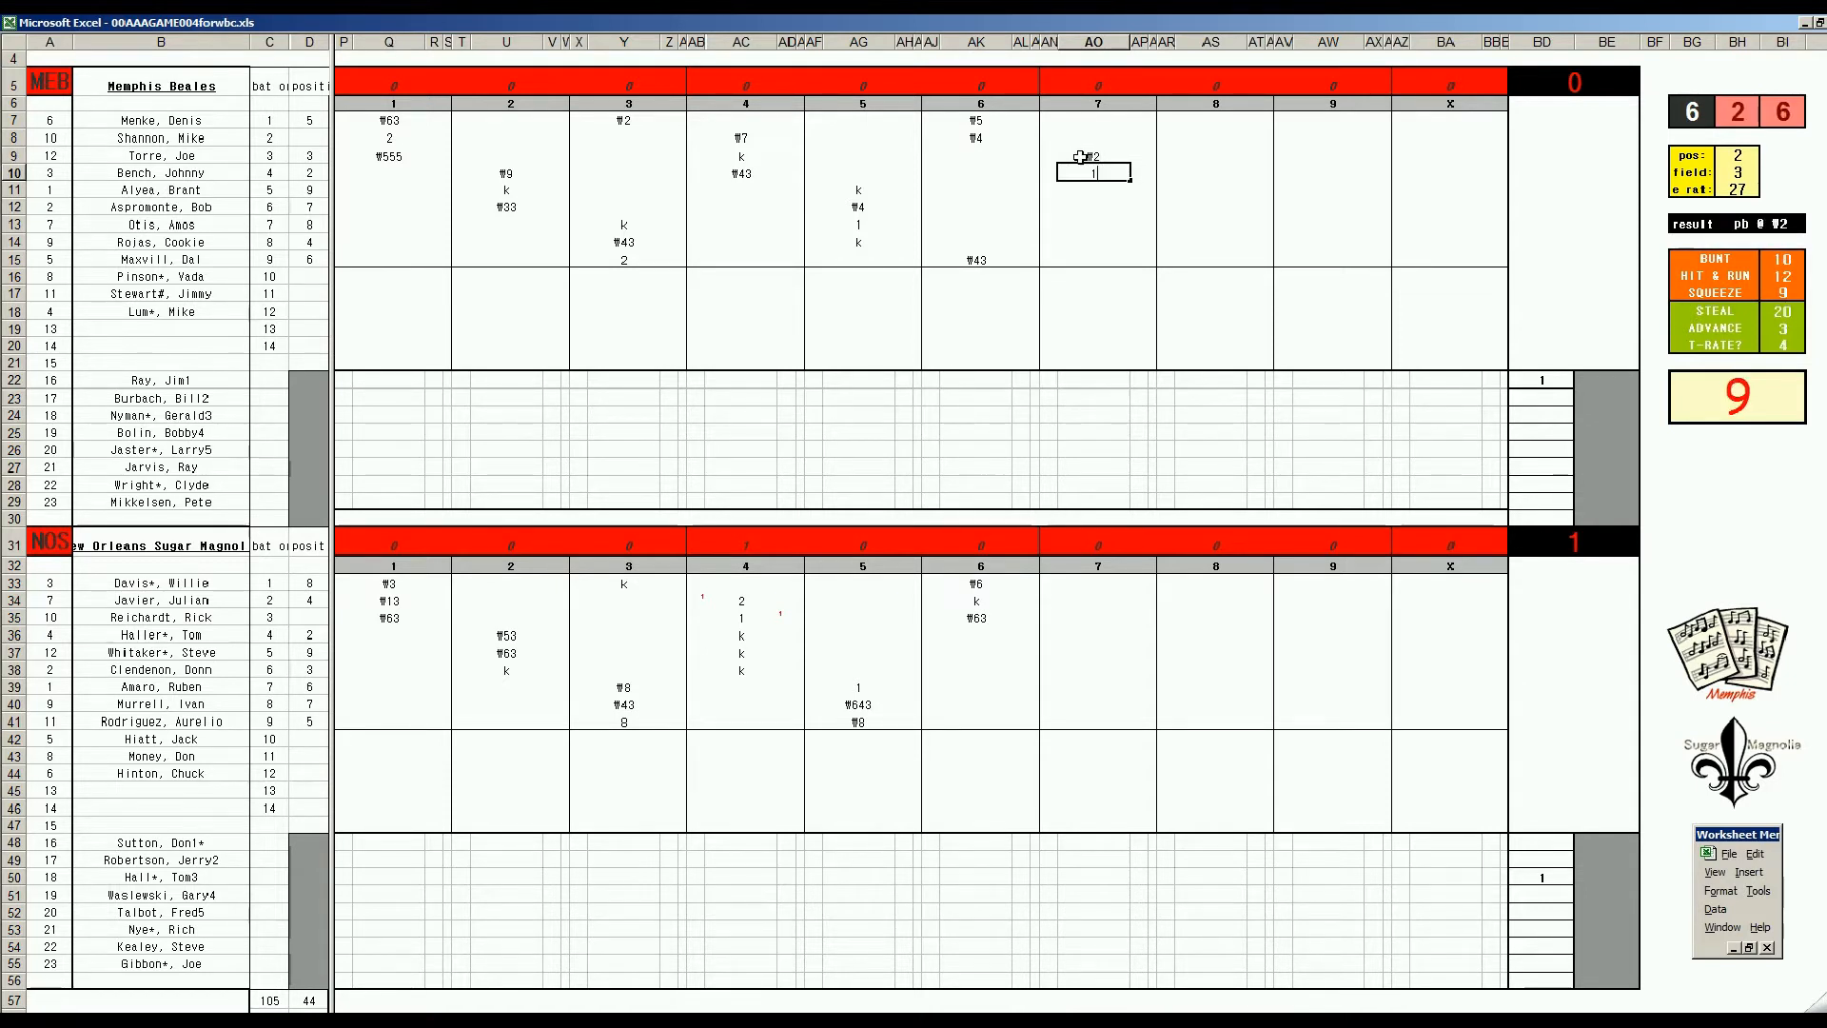
key("Return")
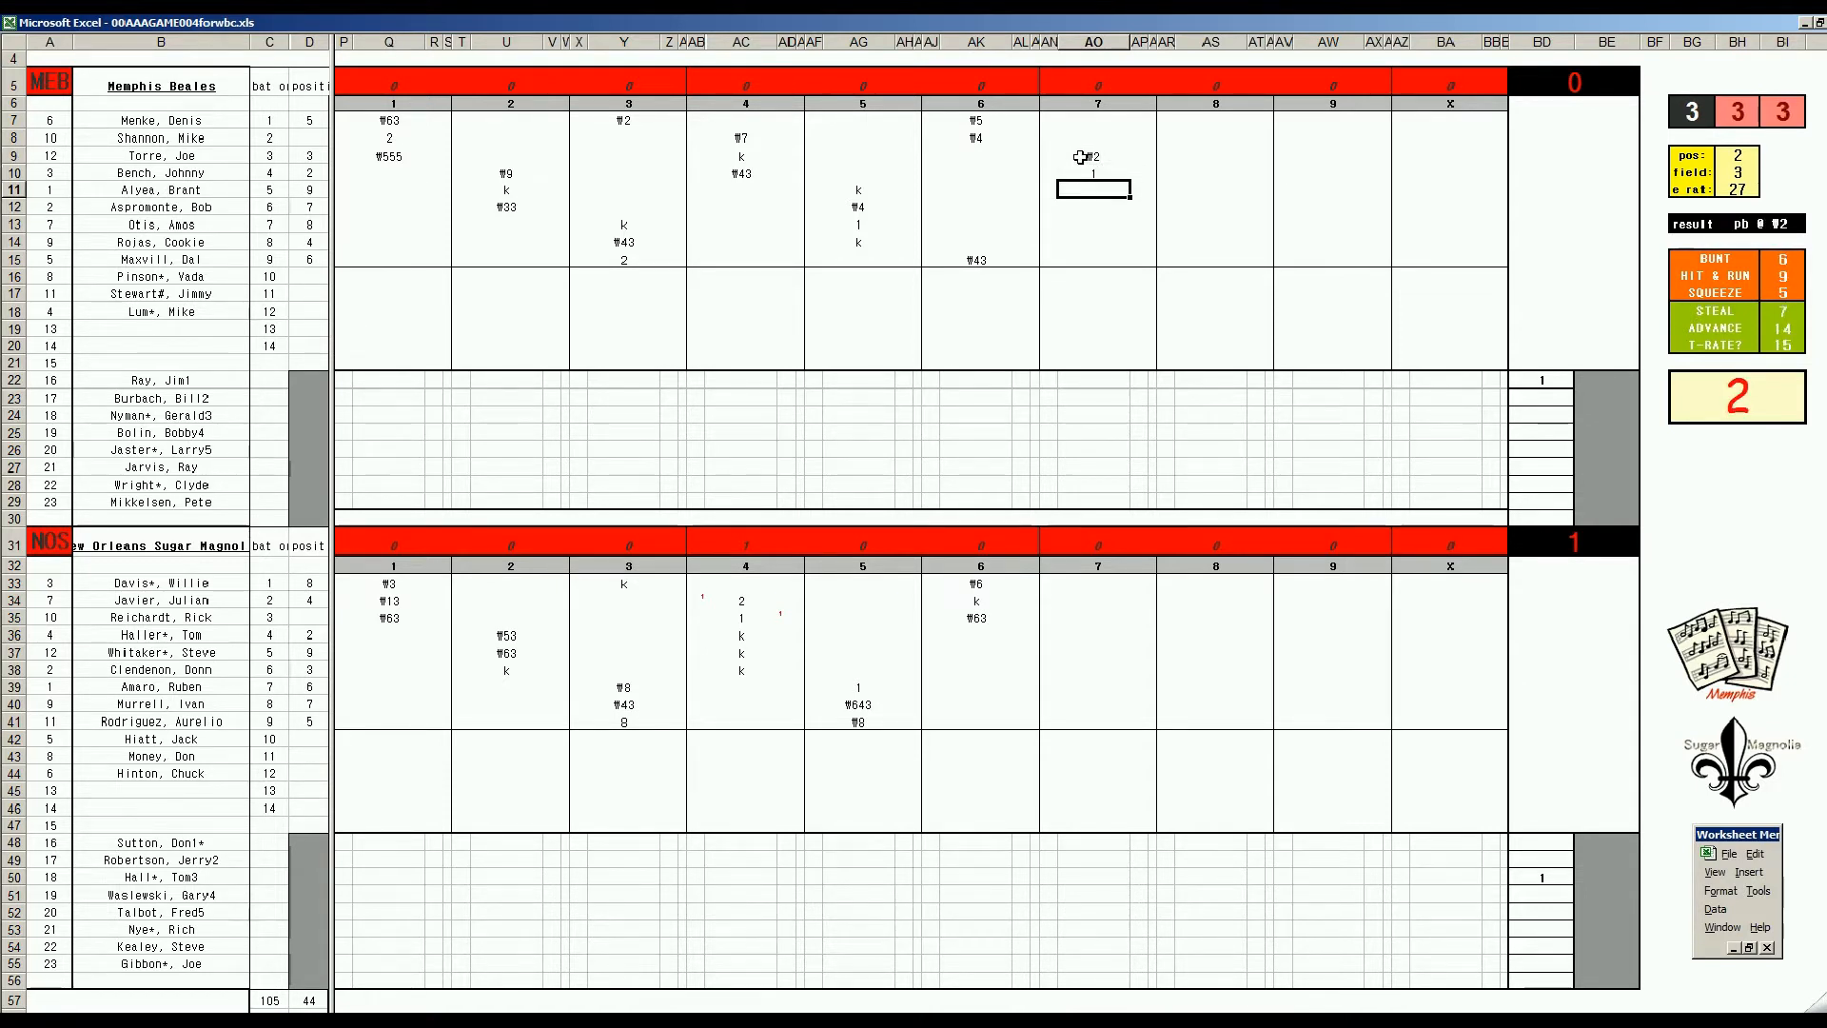
type("8")
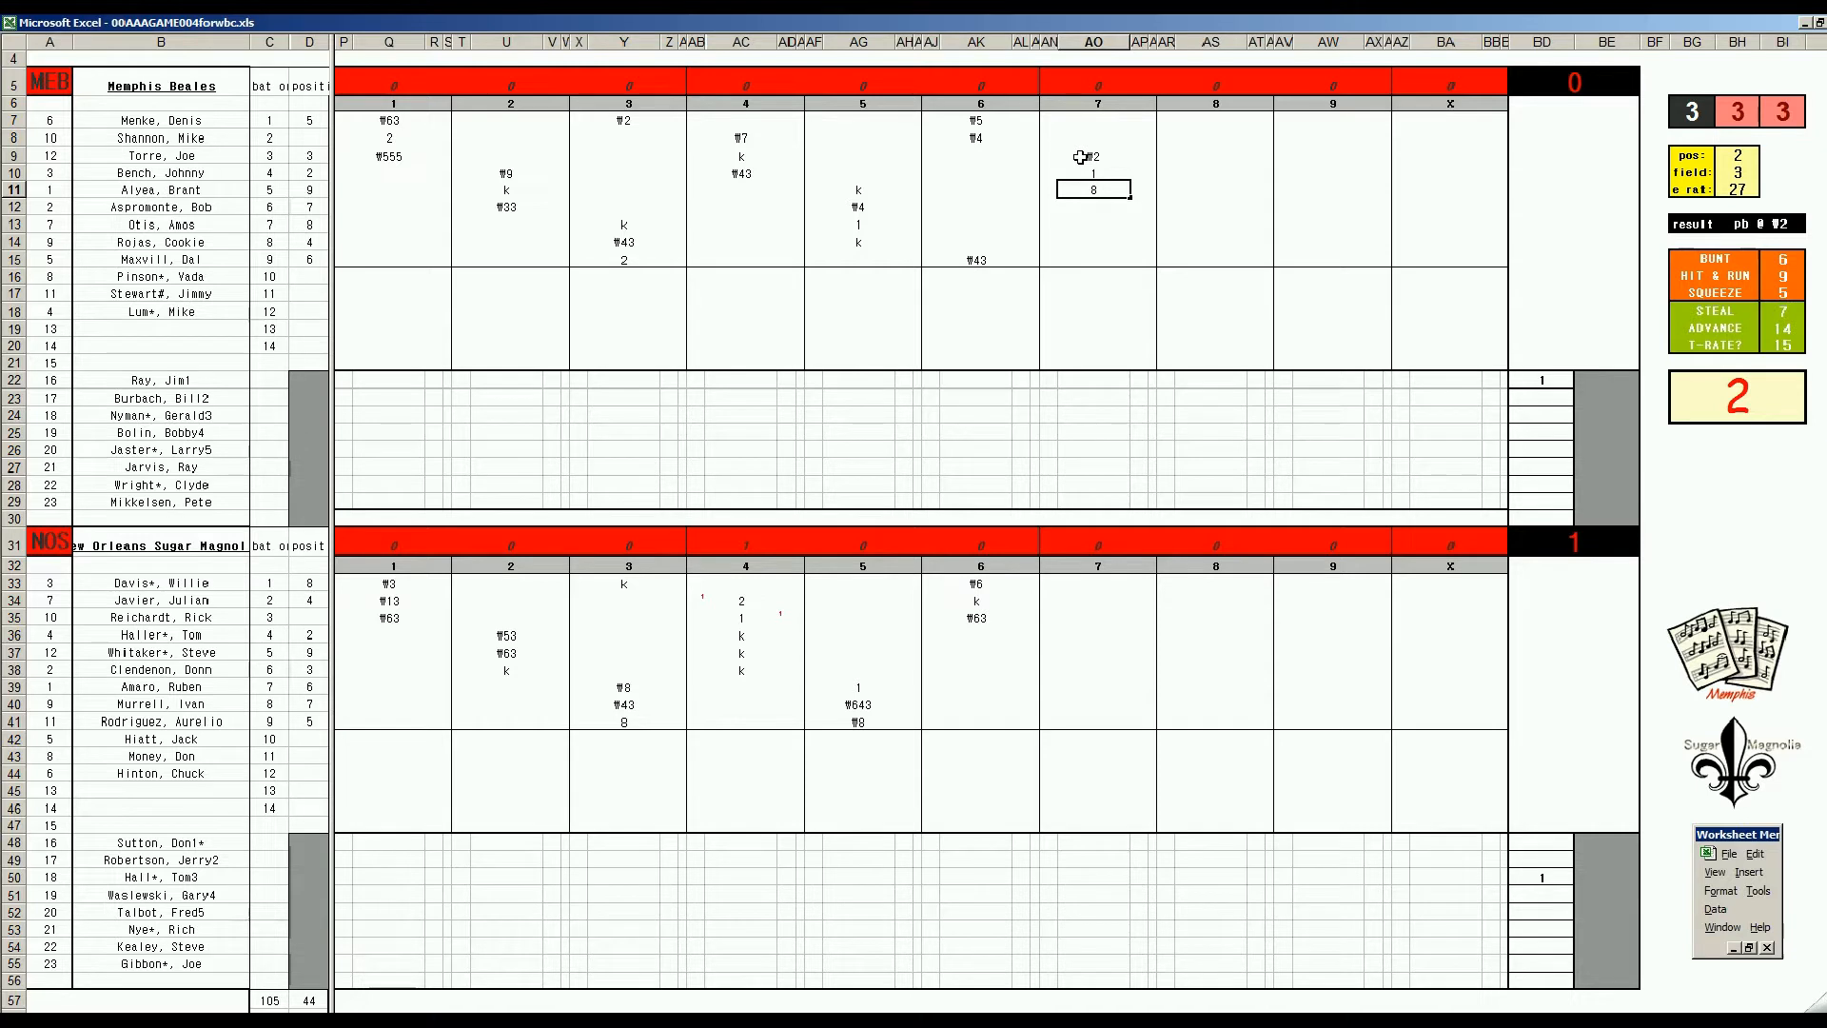
key("Return")
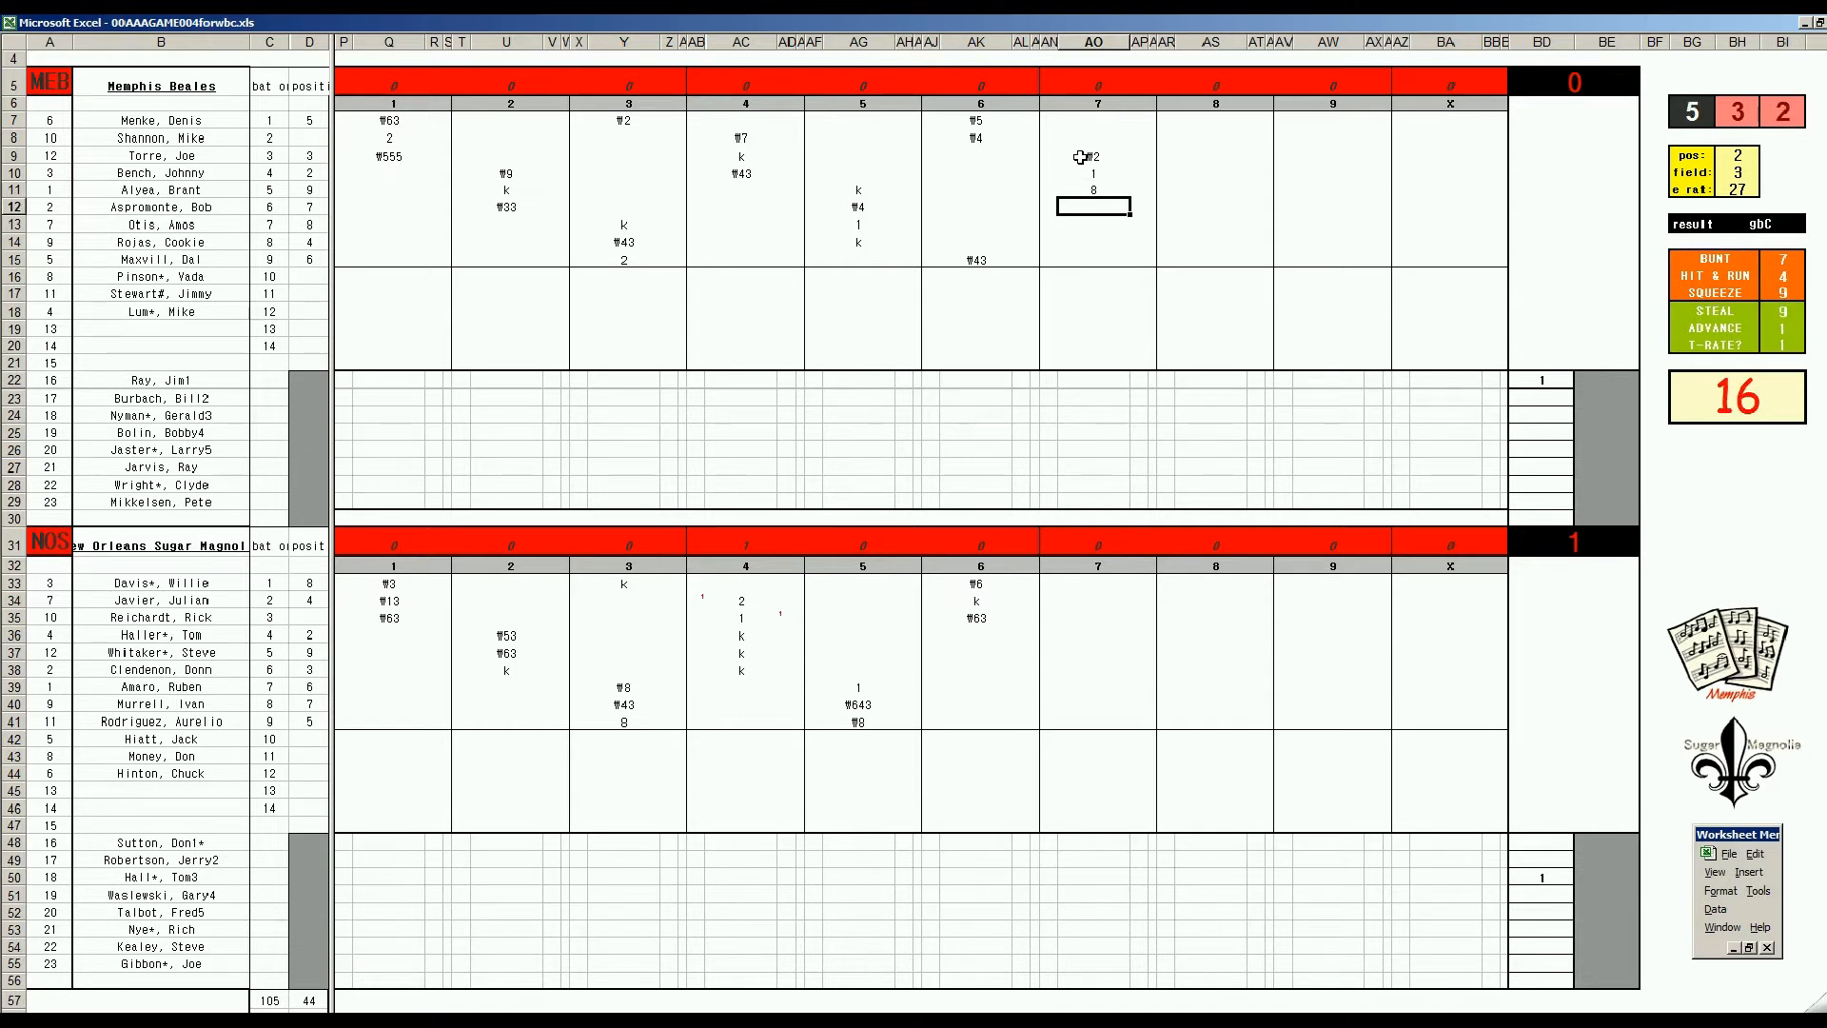
type("k")
key("Return")
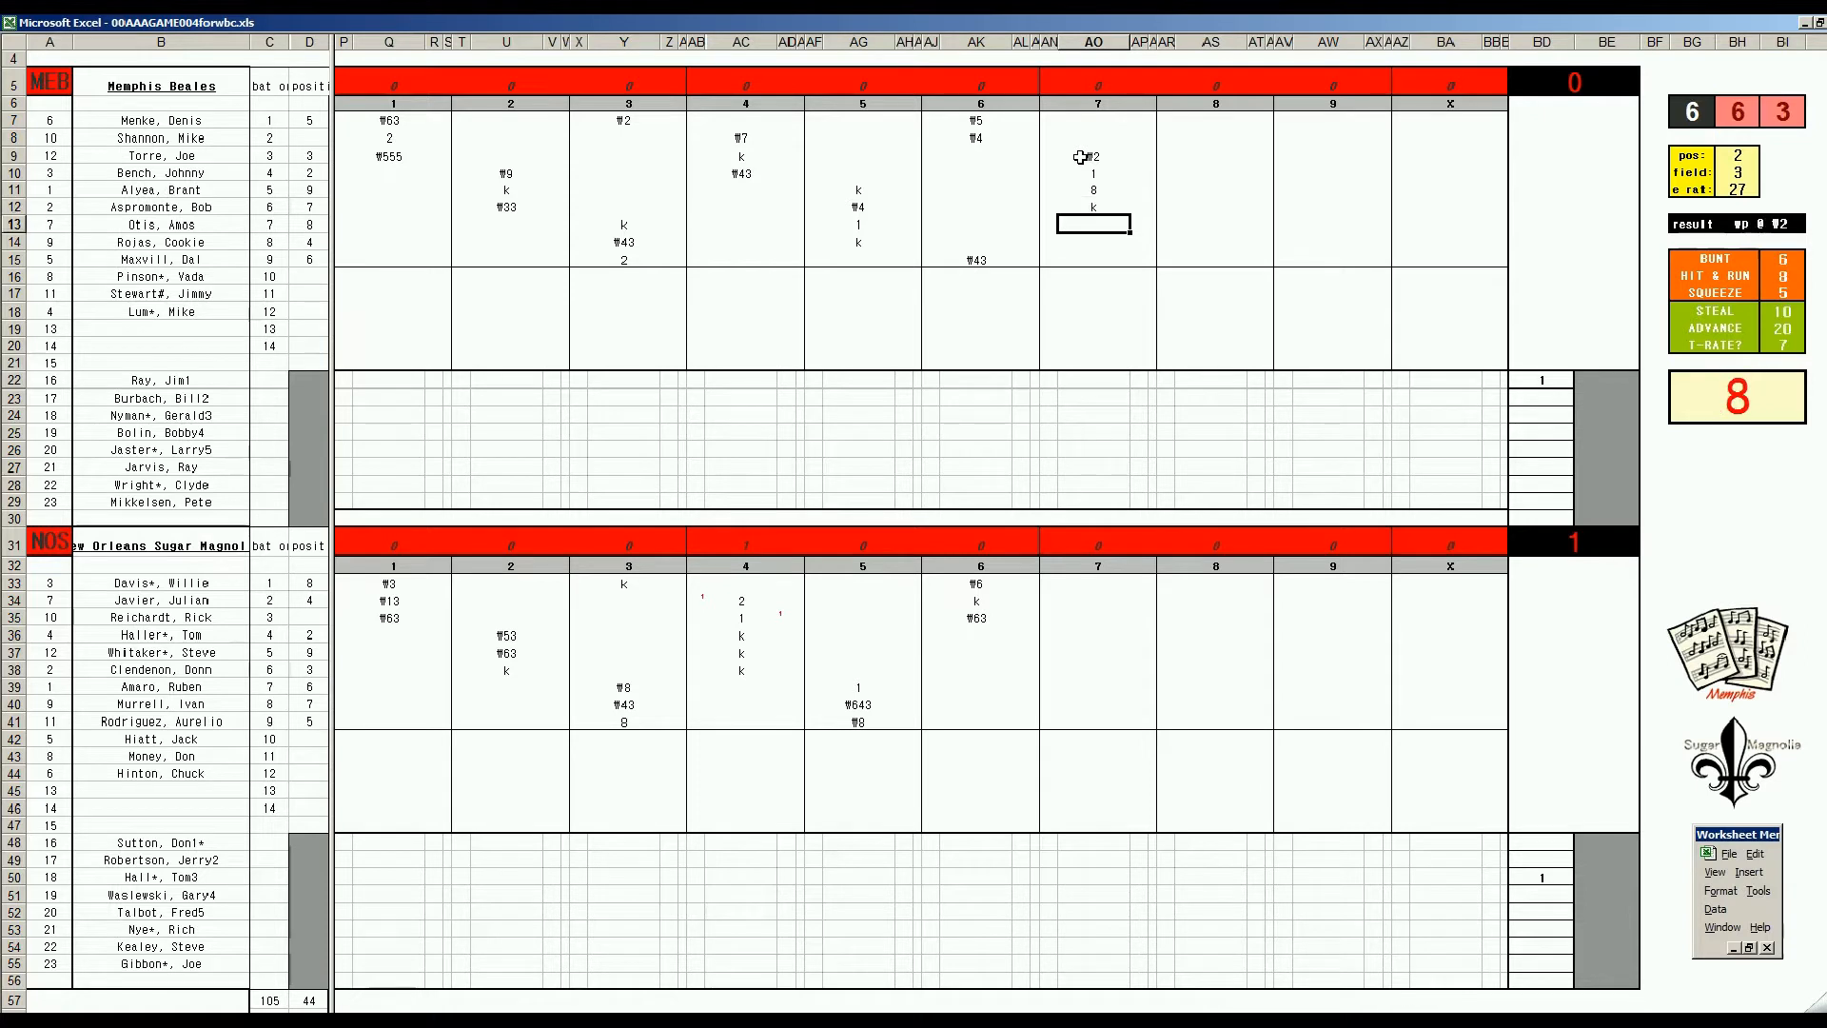
Enter ₩43 as the seventh-inning result of Memphis's seventh batter, in AO13.
type("\\43")
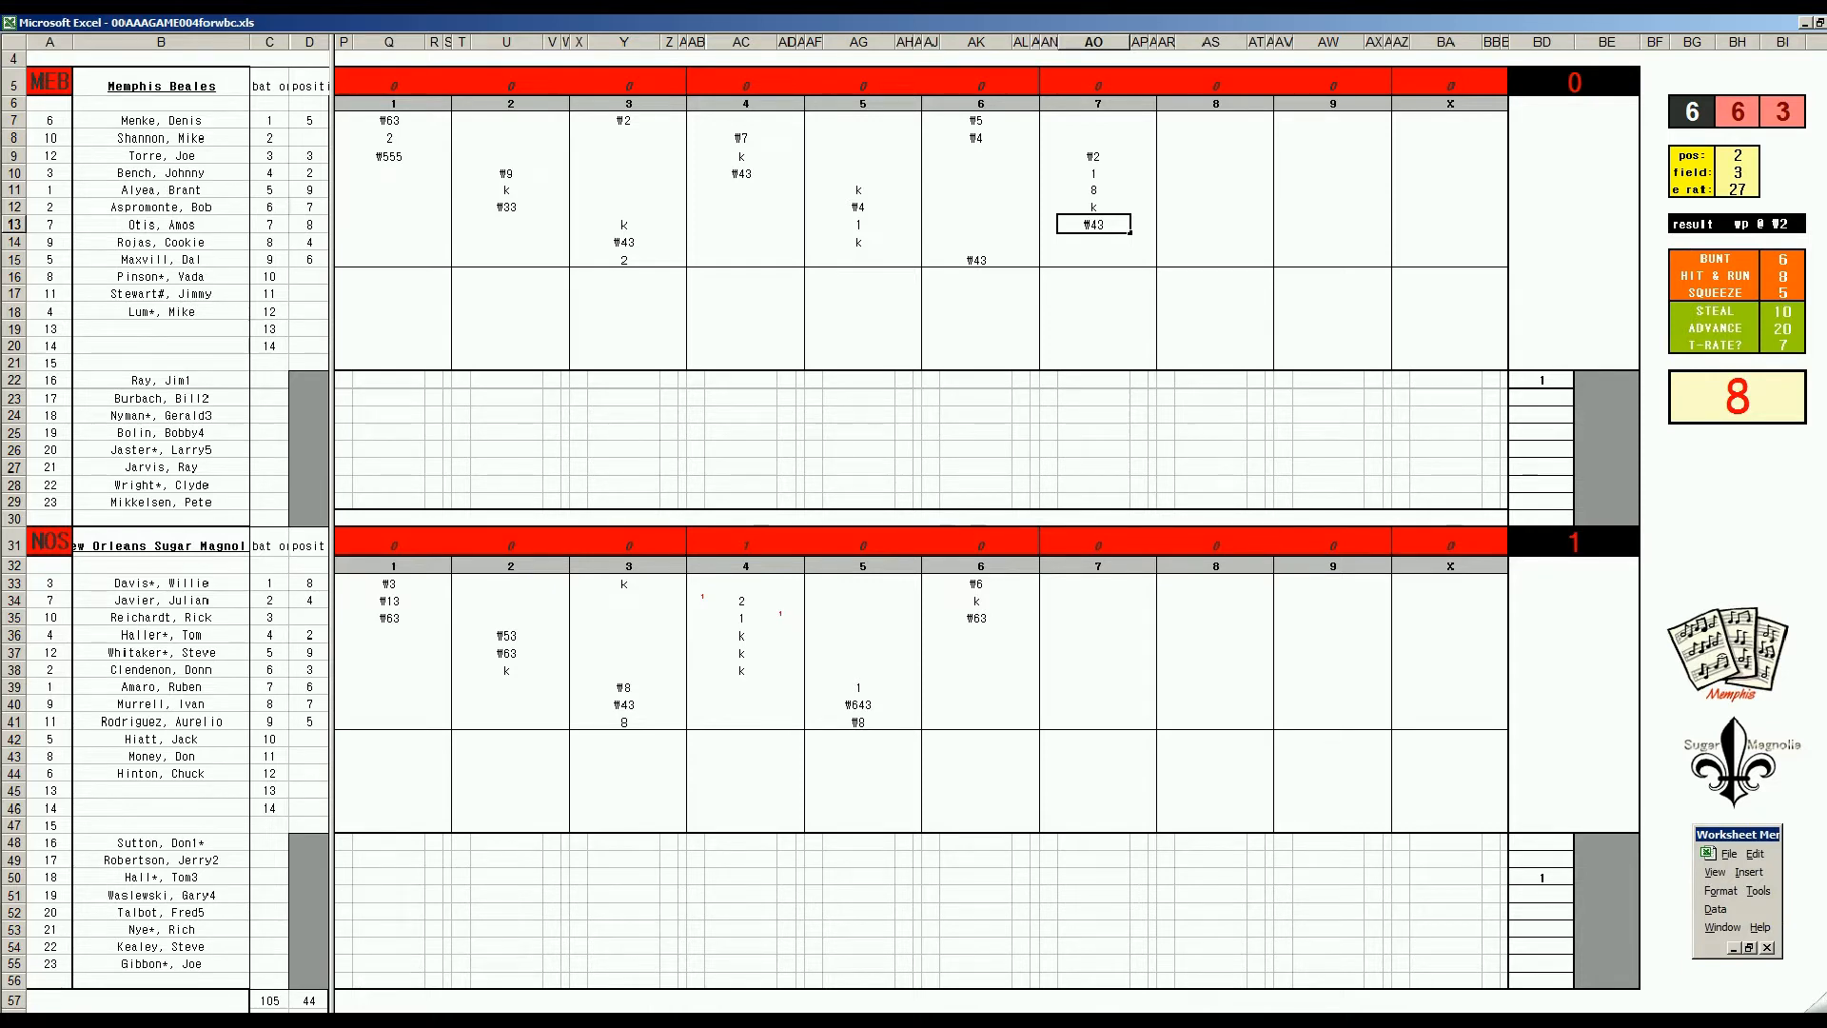
key("alt+Tab")
left_click(269, 848)
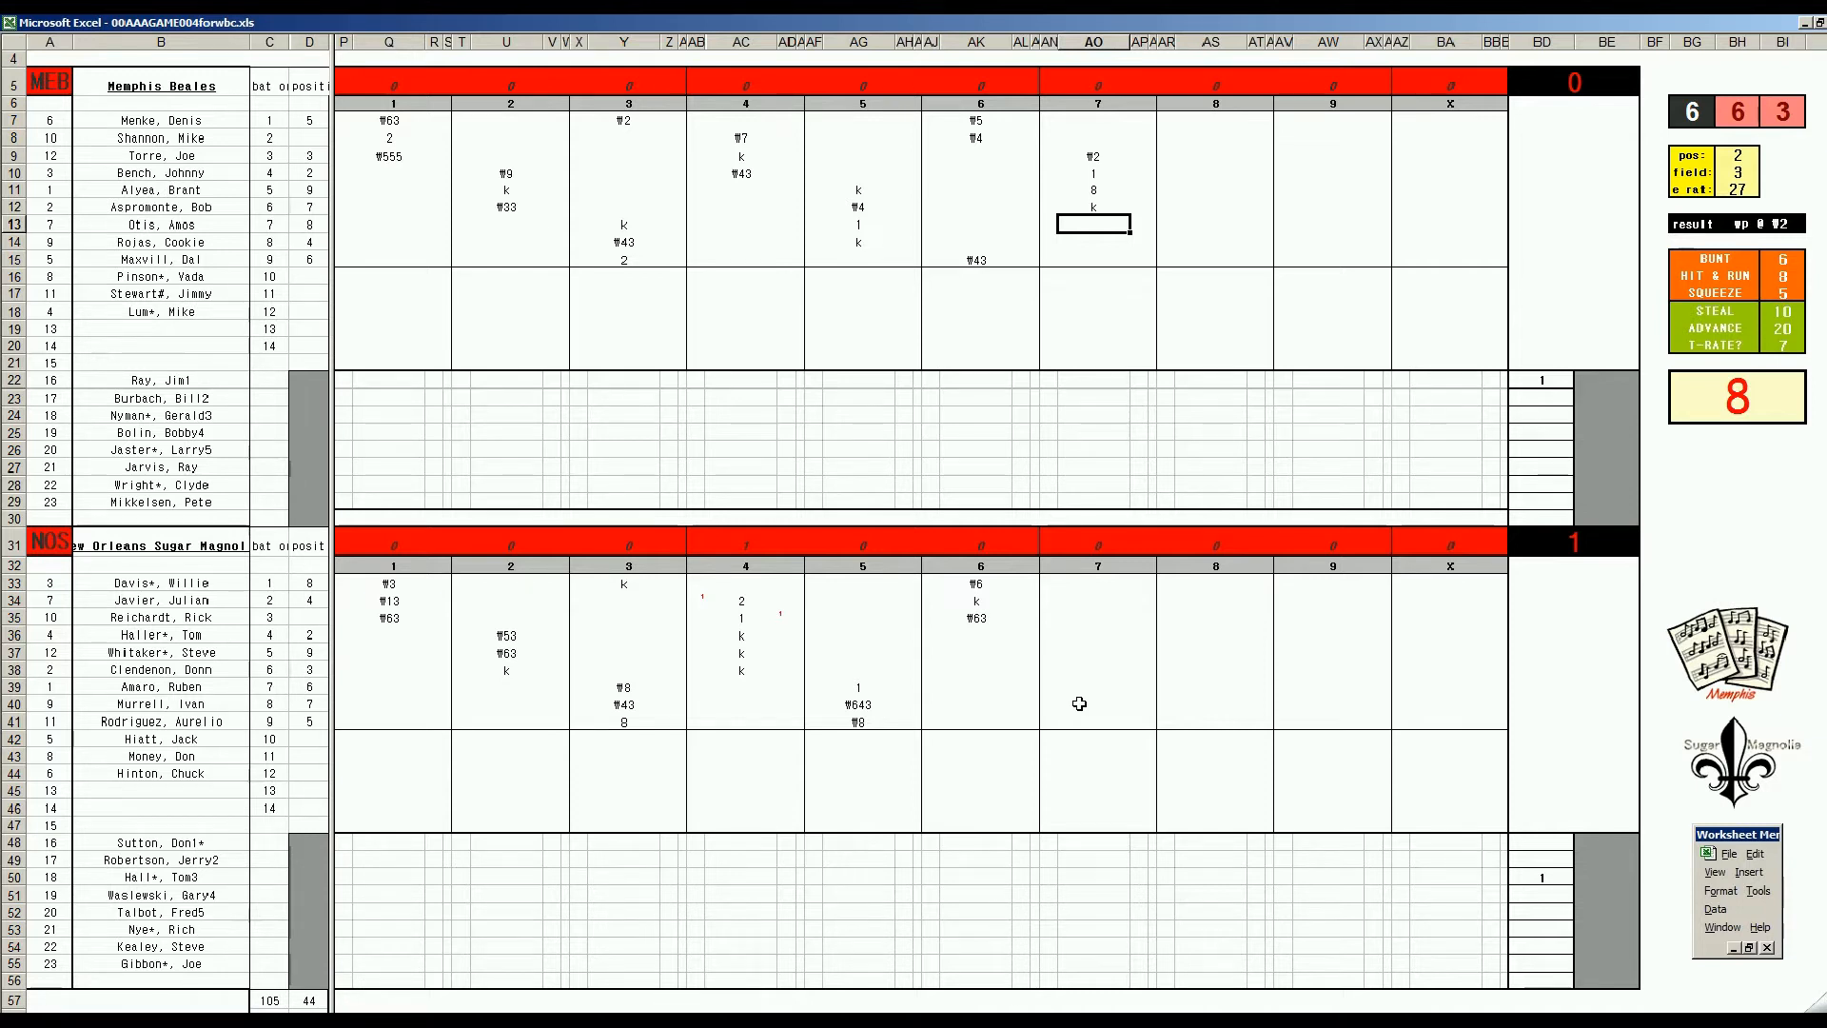
Enter k as the seventh-inning result of New Orleans's fourth, fifth and sixth batters, in AO36 to AO38.
left_click(1083, 635)
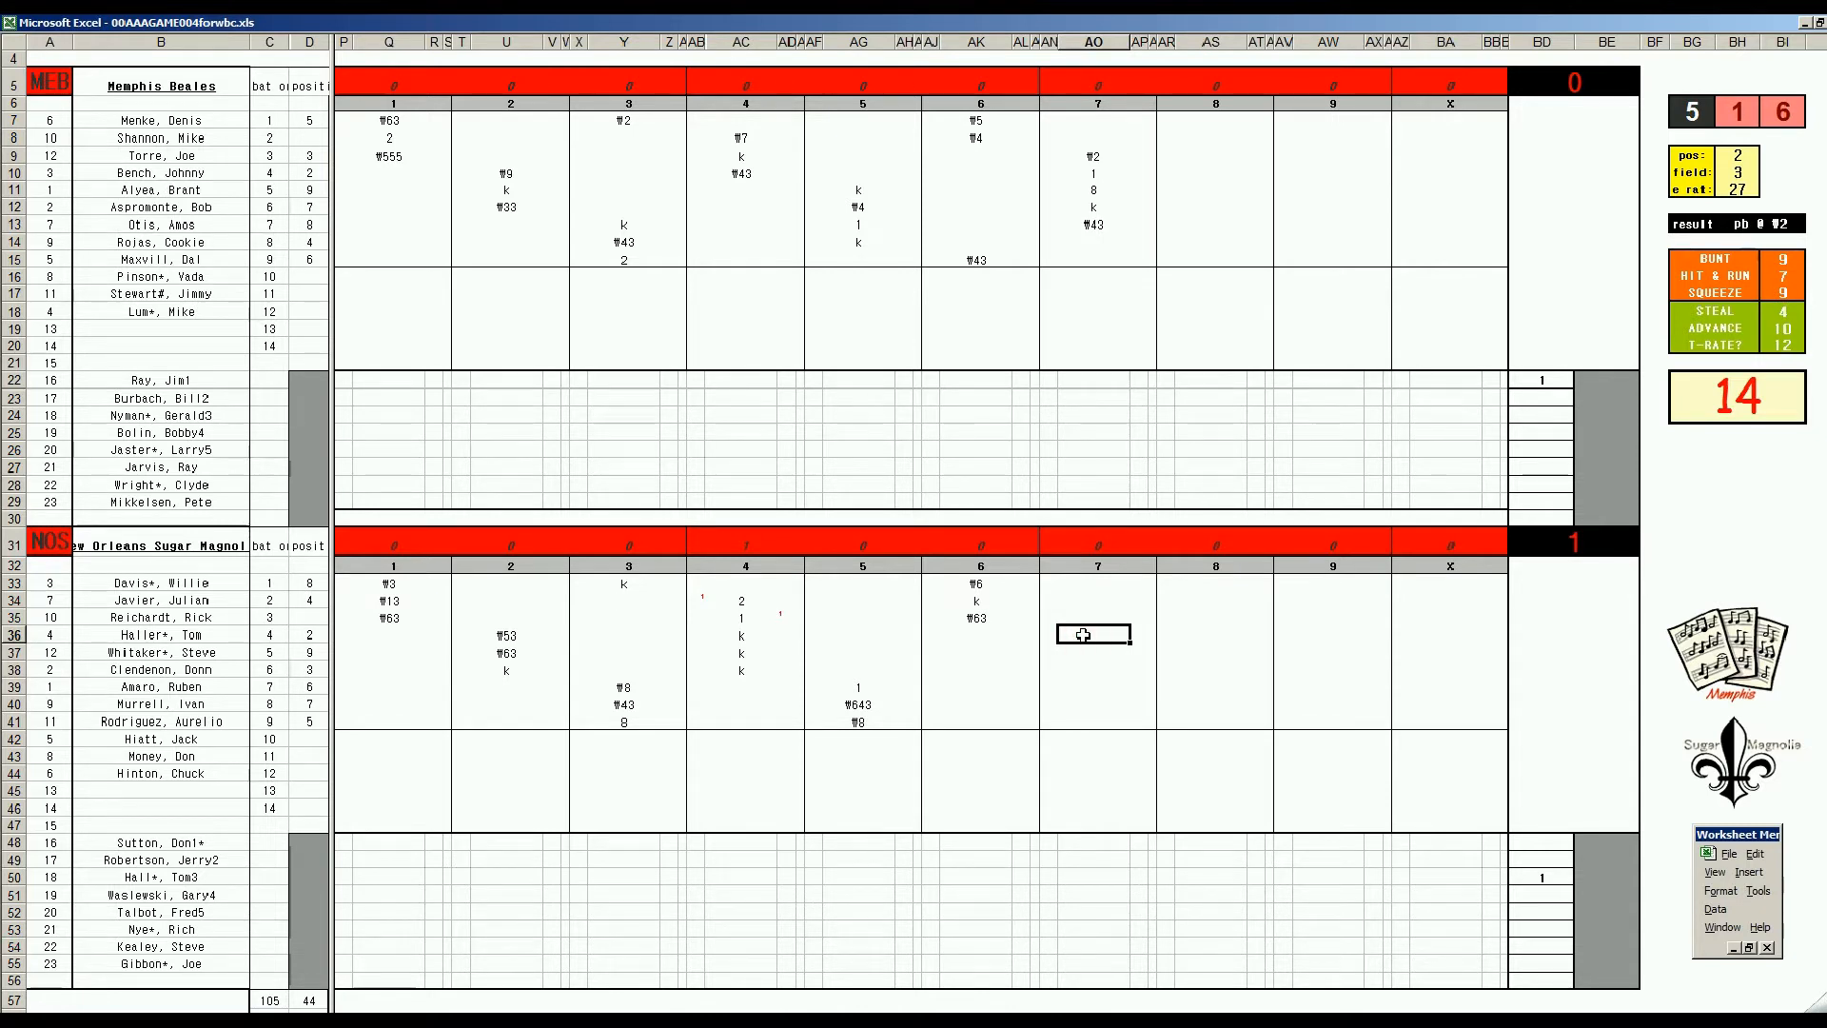
type("k")
key("Return")
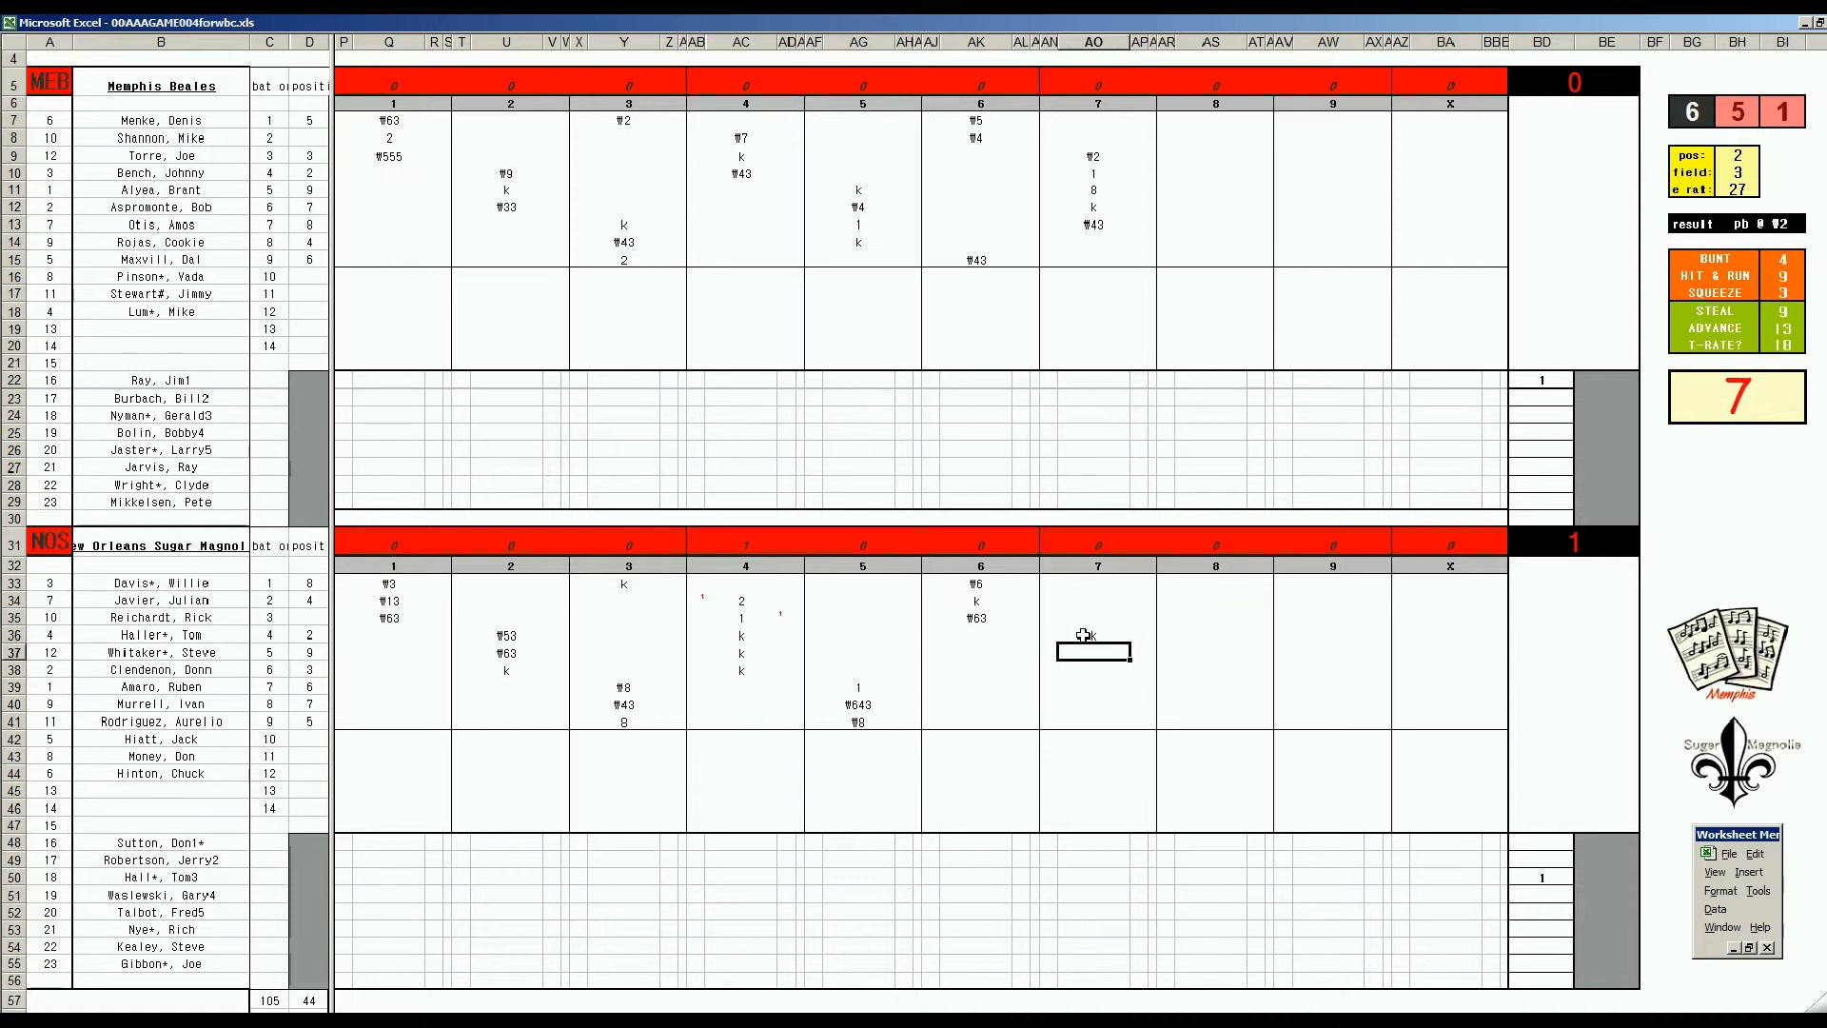
type("k")
key("Return")
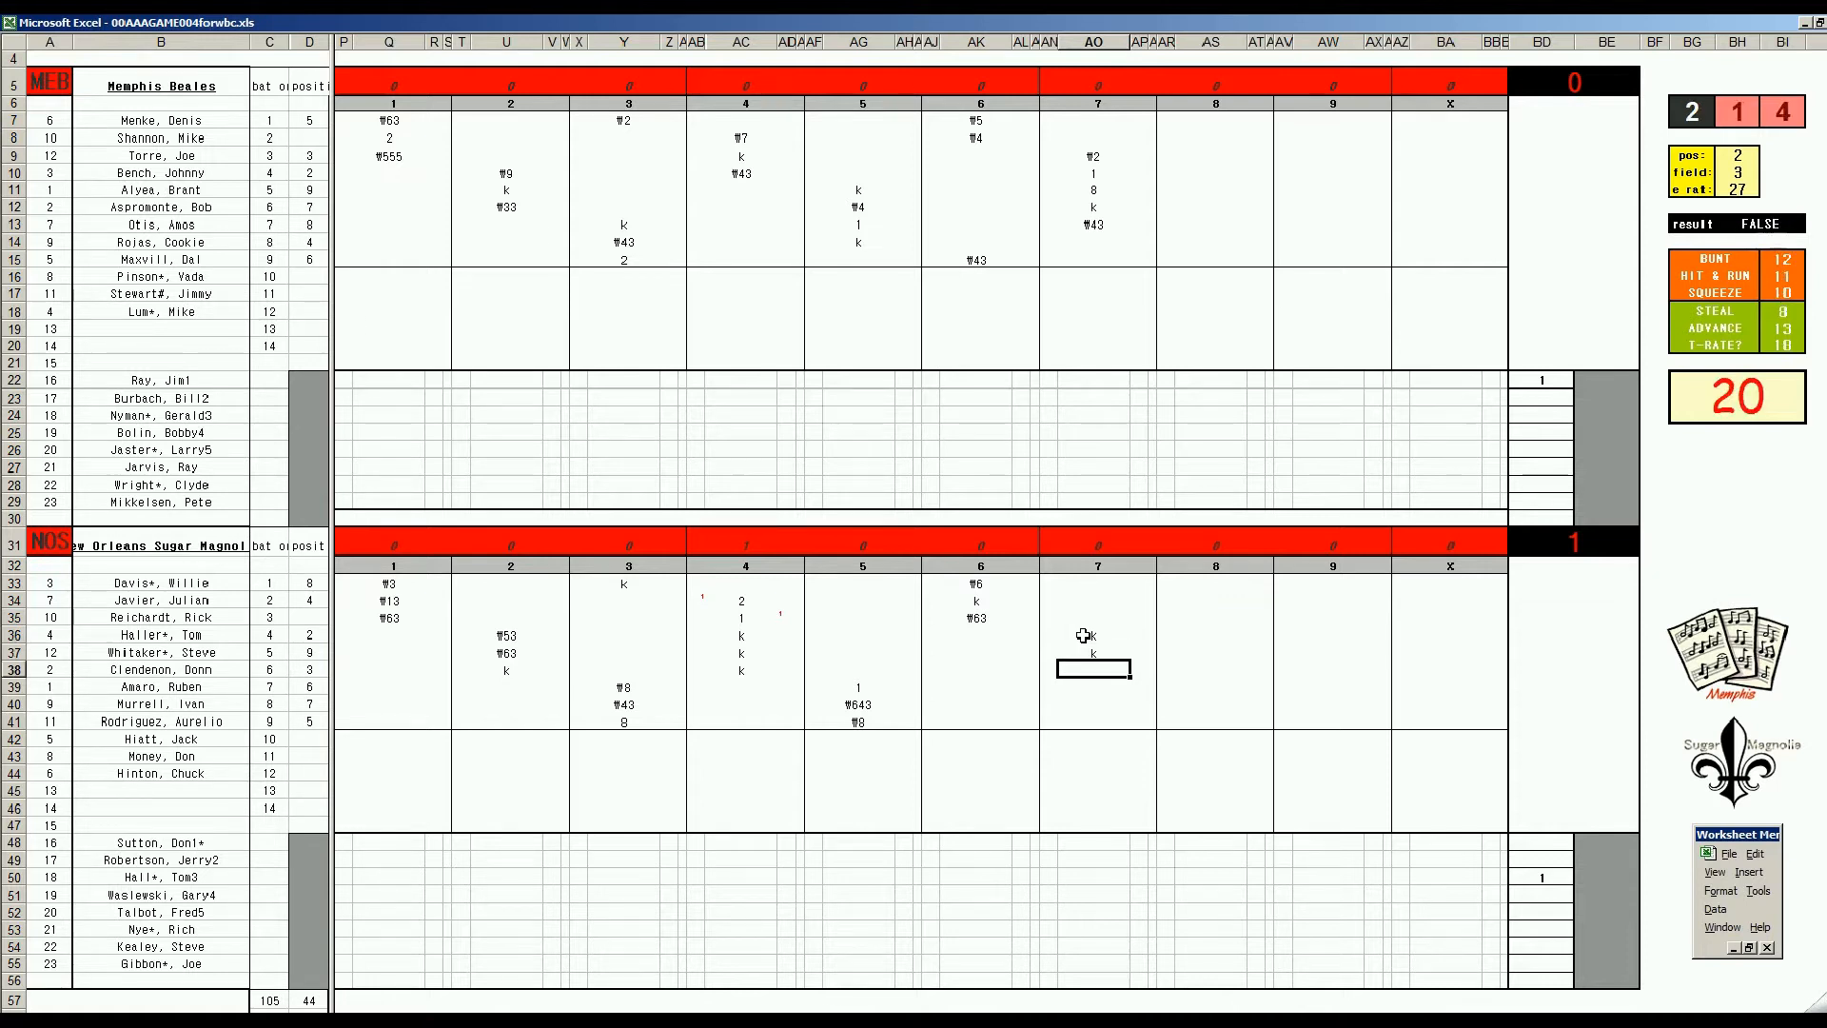
type("k")
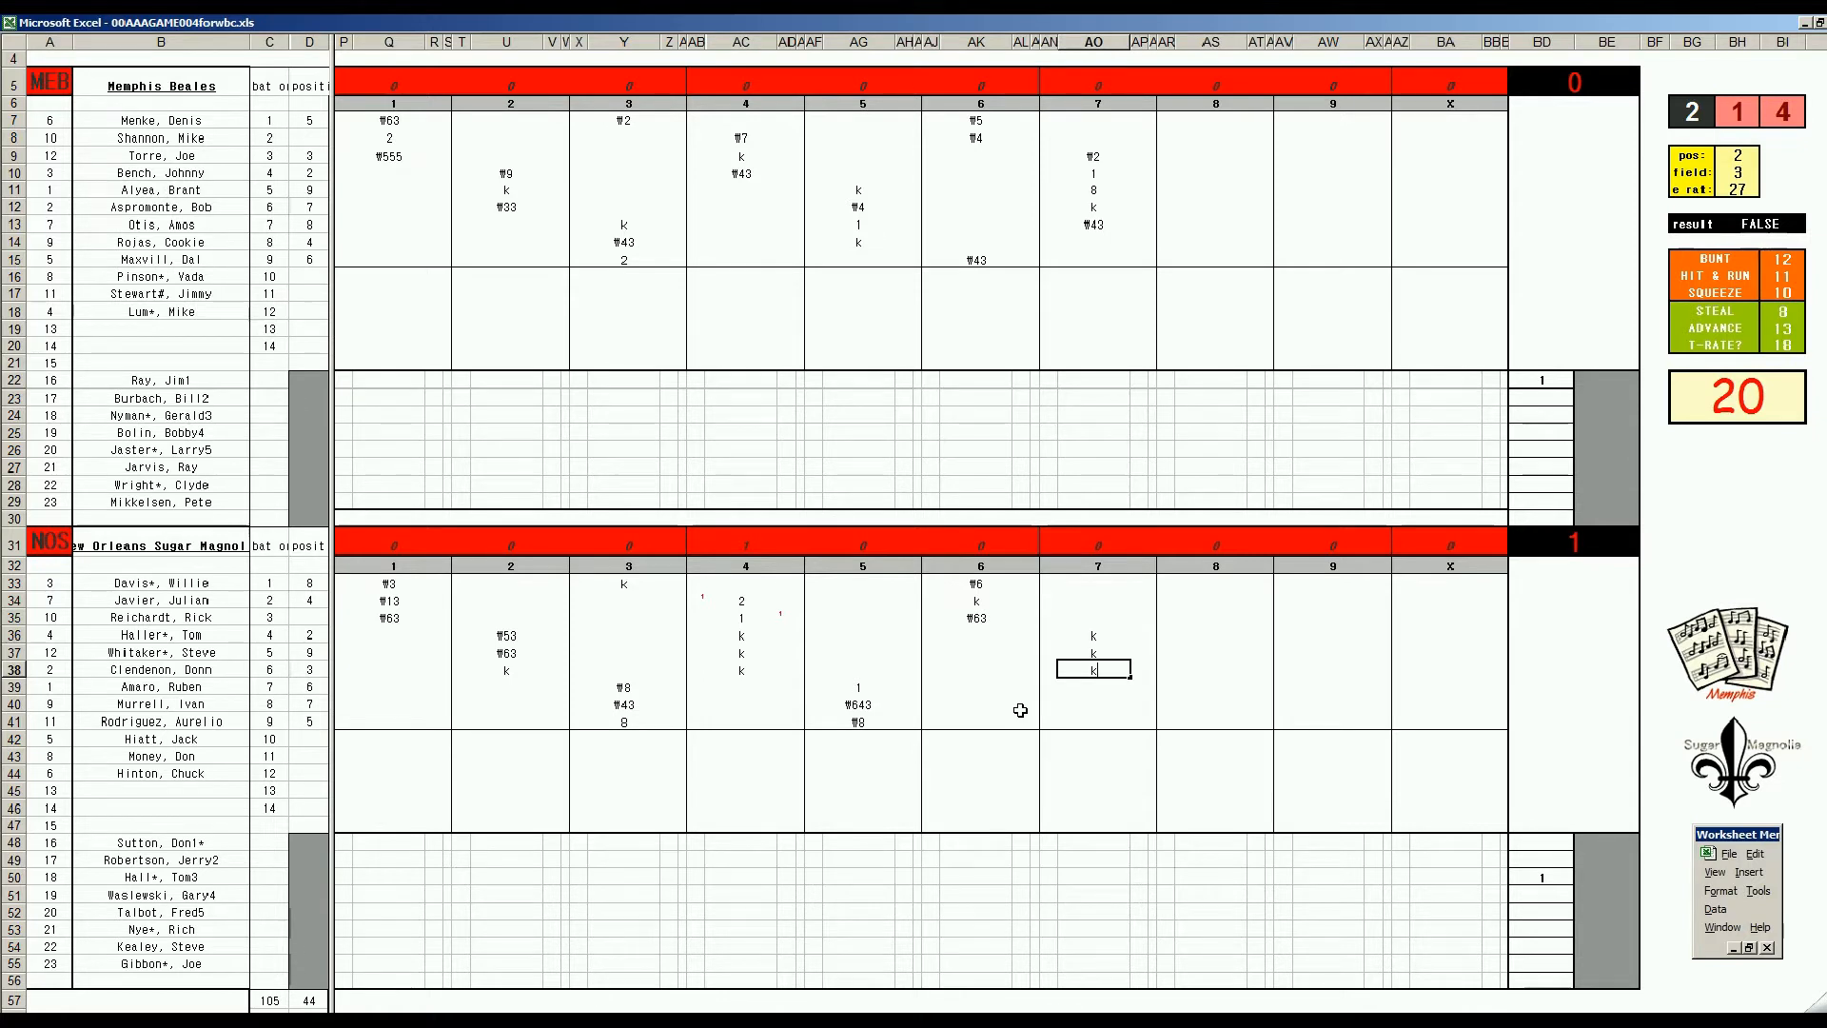
Set the fielding check to position 6 and enter ₩63 as the eighth-inning result of Memphis's eighth and ninth batters, in AS14 and AS15.
left_click(1215, 239)
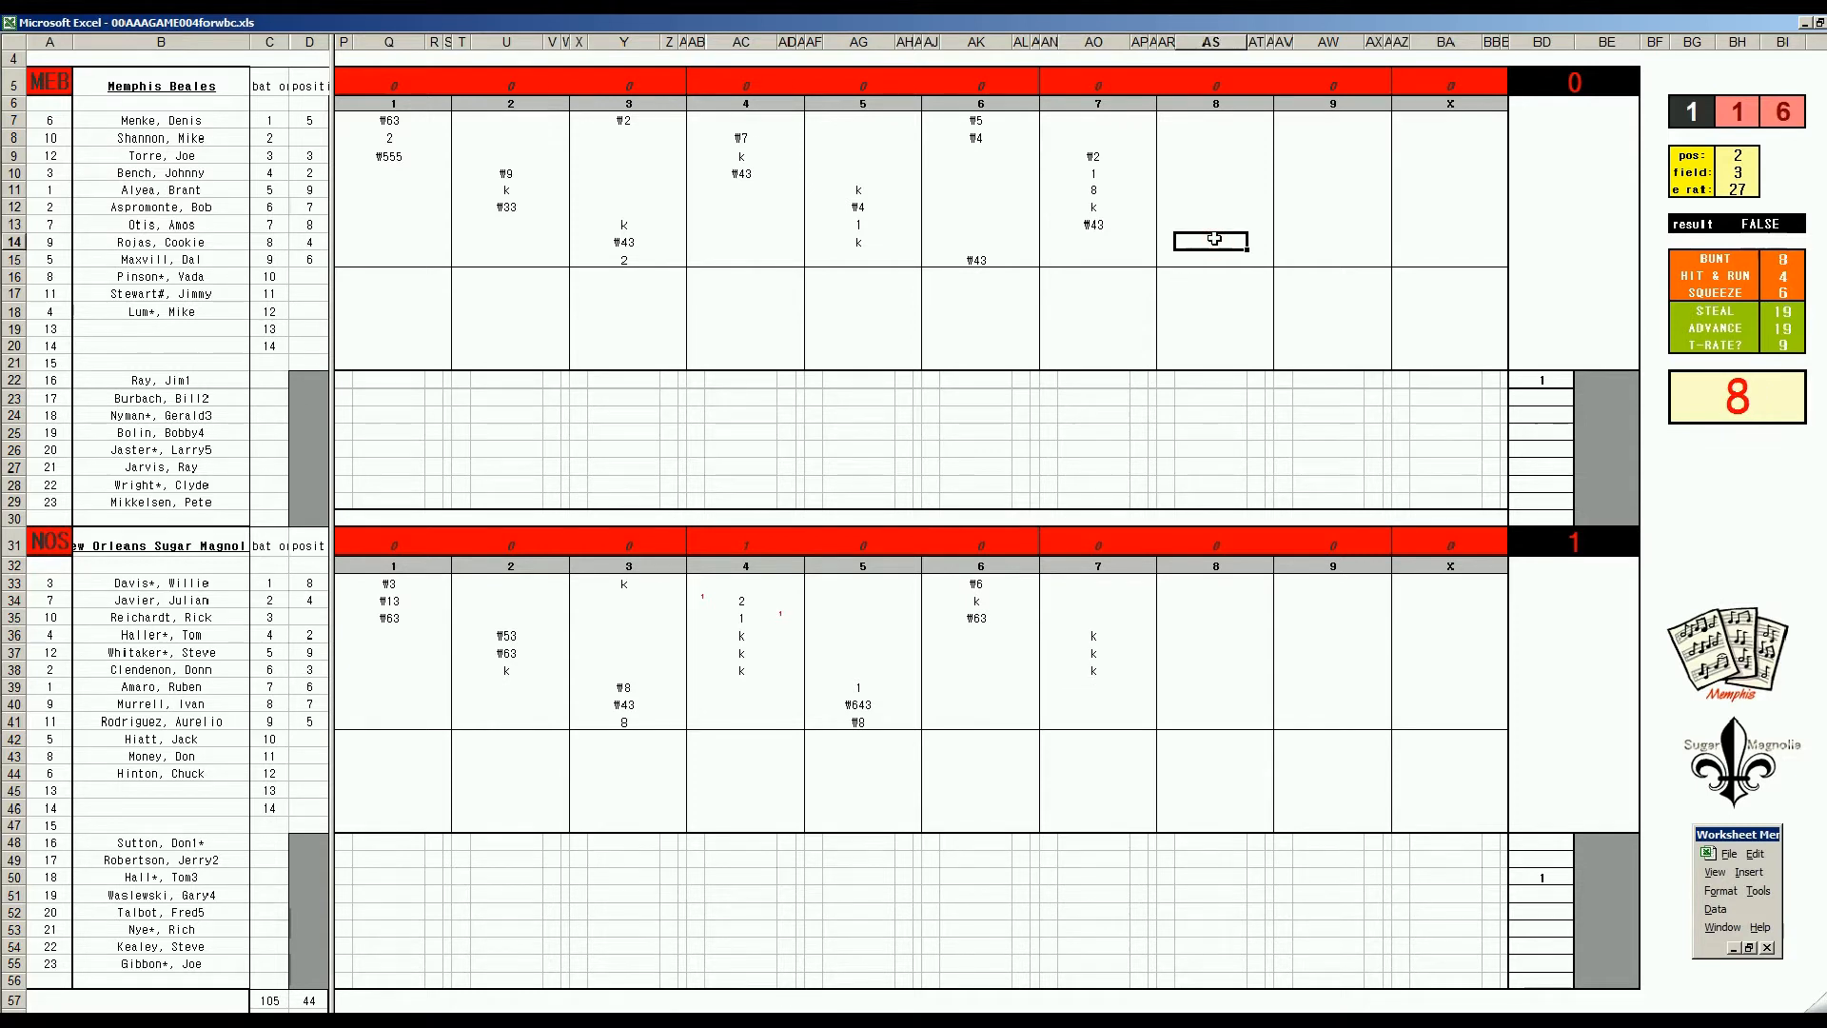
type("#2")
key("Return")
key("ctrl+p")
type("6")
key("Return")
left_click(1218, 262)
type("\\63")
Enter 2 and ₩63 as the eighth-inning results of Memphis's first and second batters, in AS7 and AS8.
key("Up")
key("Up")
key("Up")
key("Up")
key("Up")
key("Up")
key("Up")
key("Up")
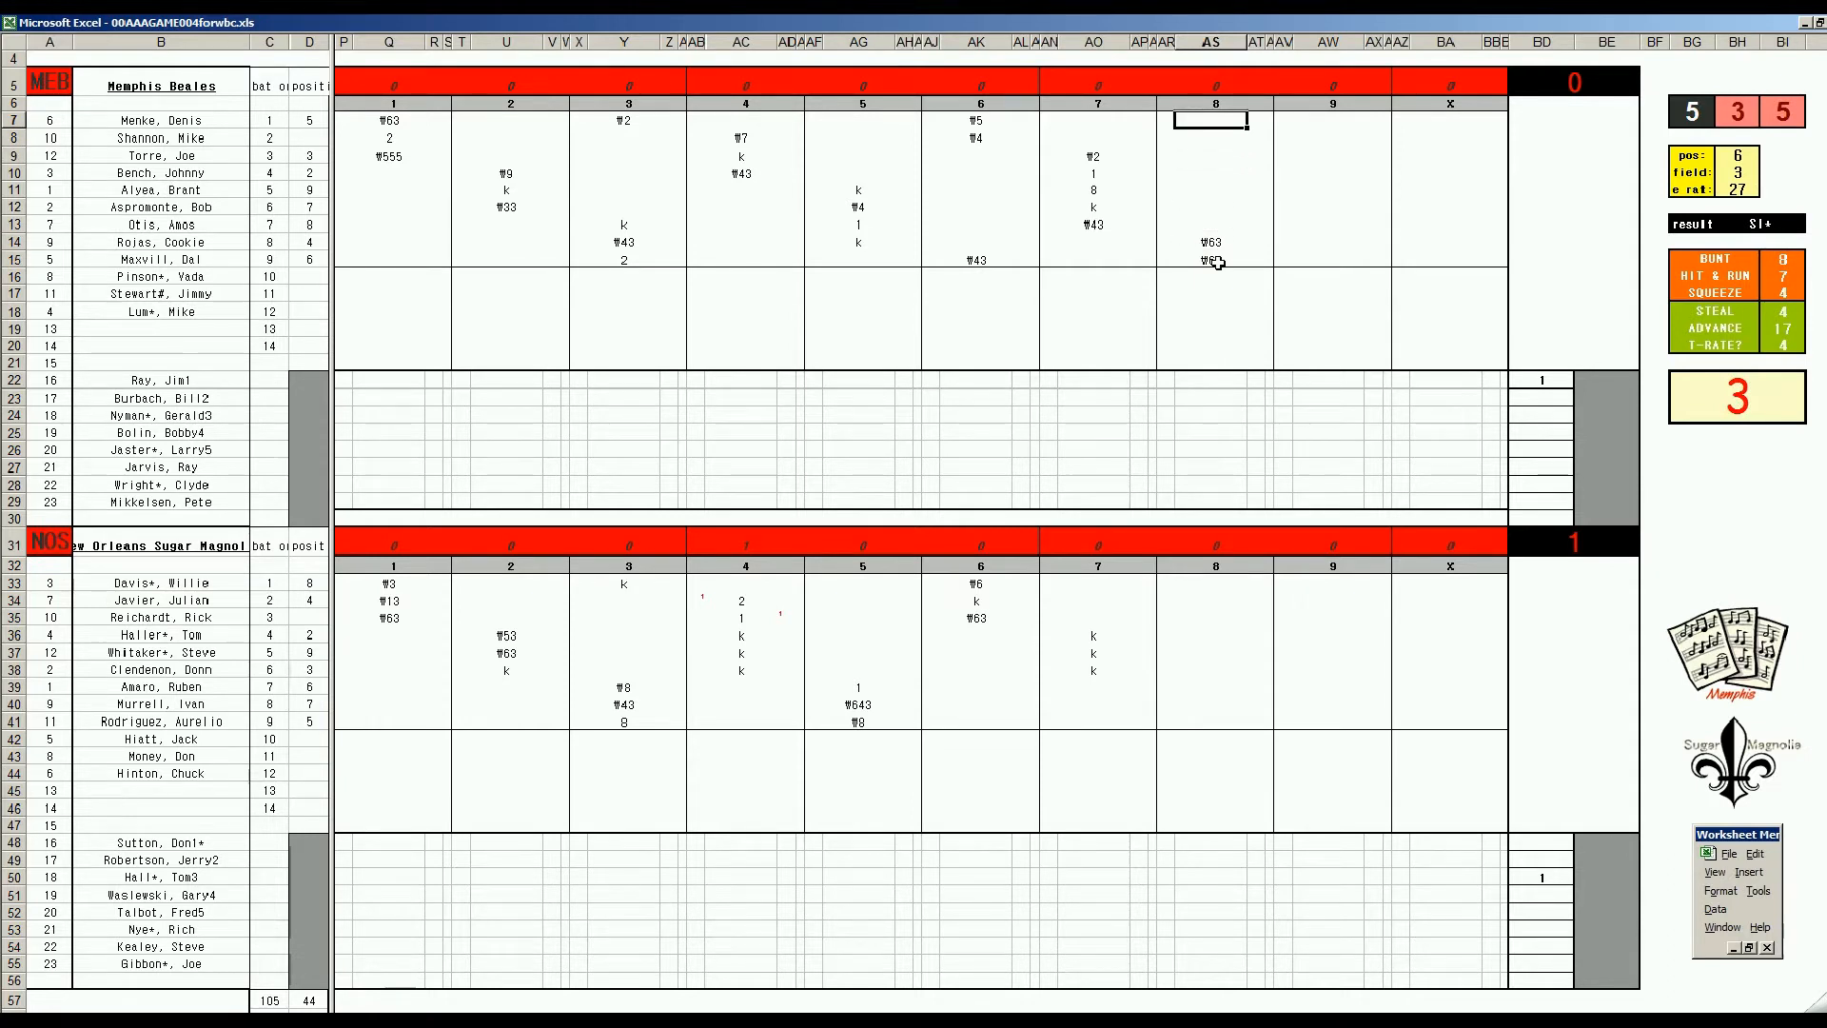
type("2")
key("Return")
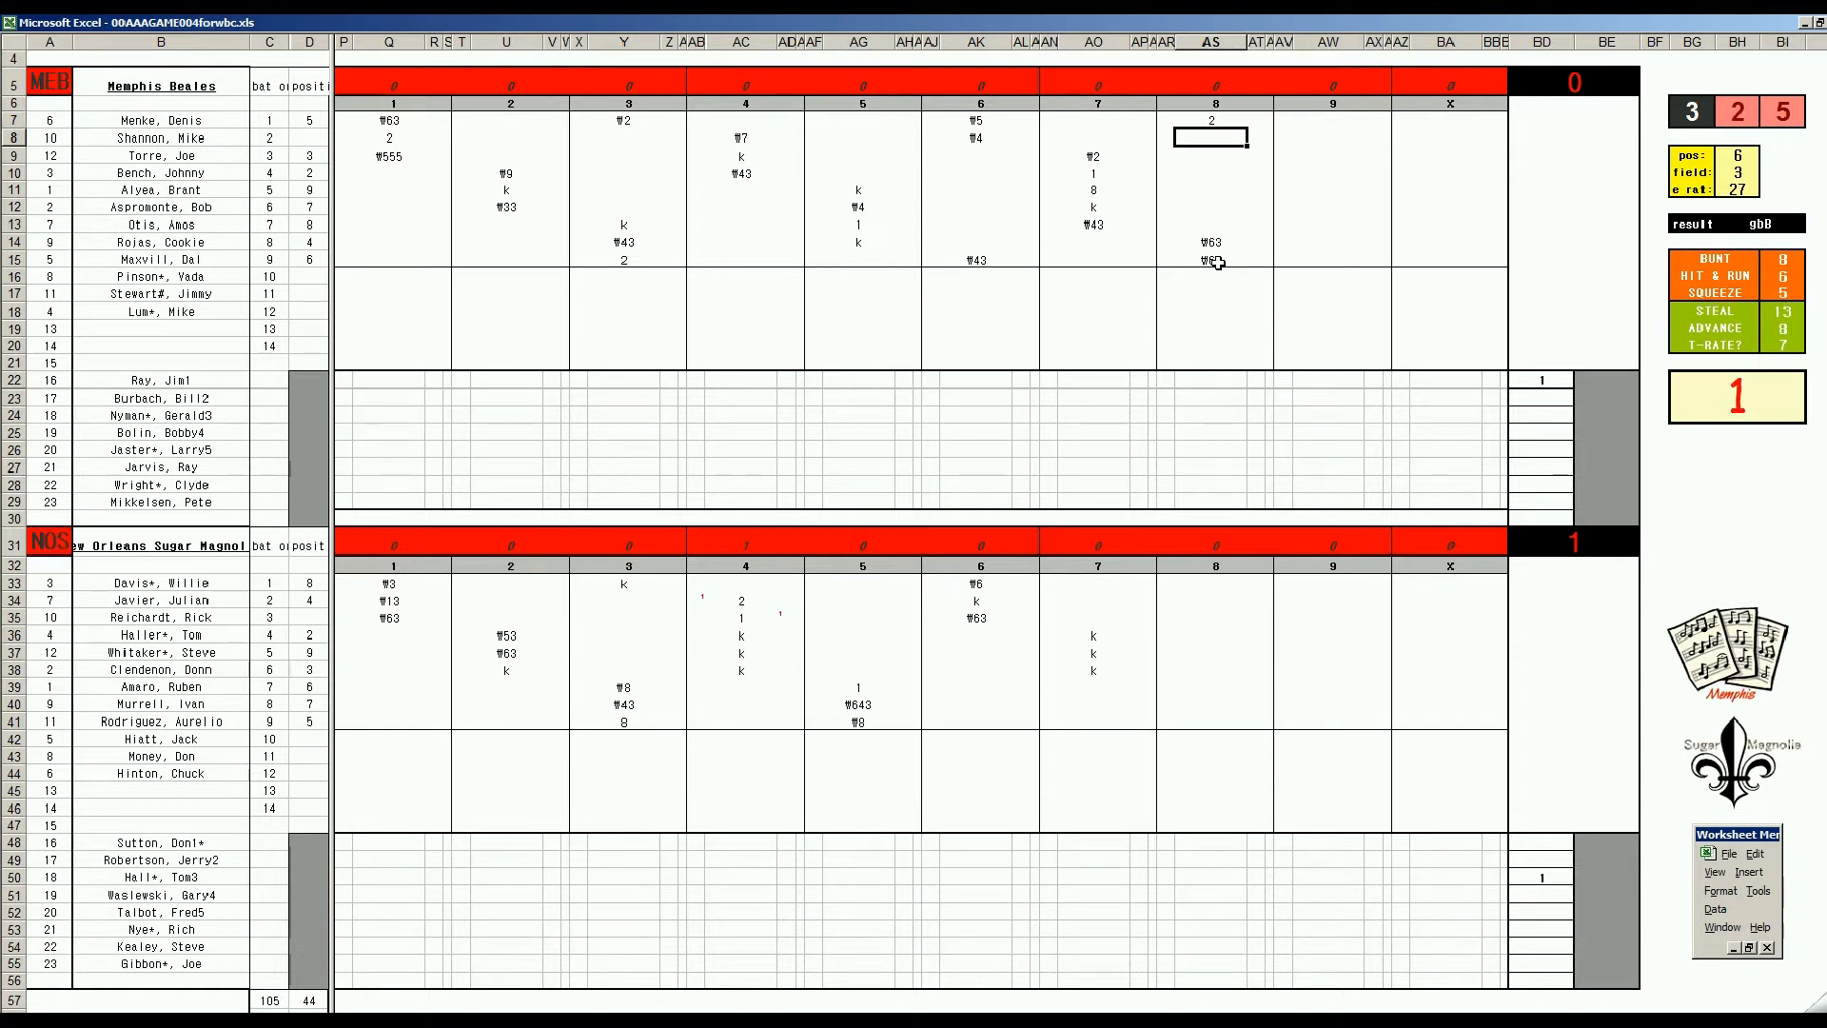
type("\\63")
Enter k, k and ₩4 as the eighth-inning results of New Orleans's seventh, eighth and ninth batters, in AS39 to AS41.
left_click(1203, 685)
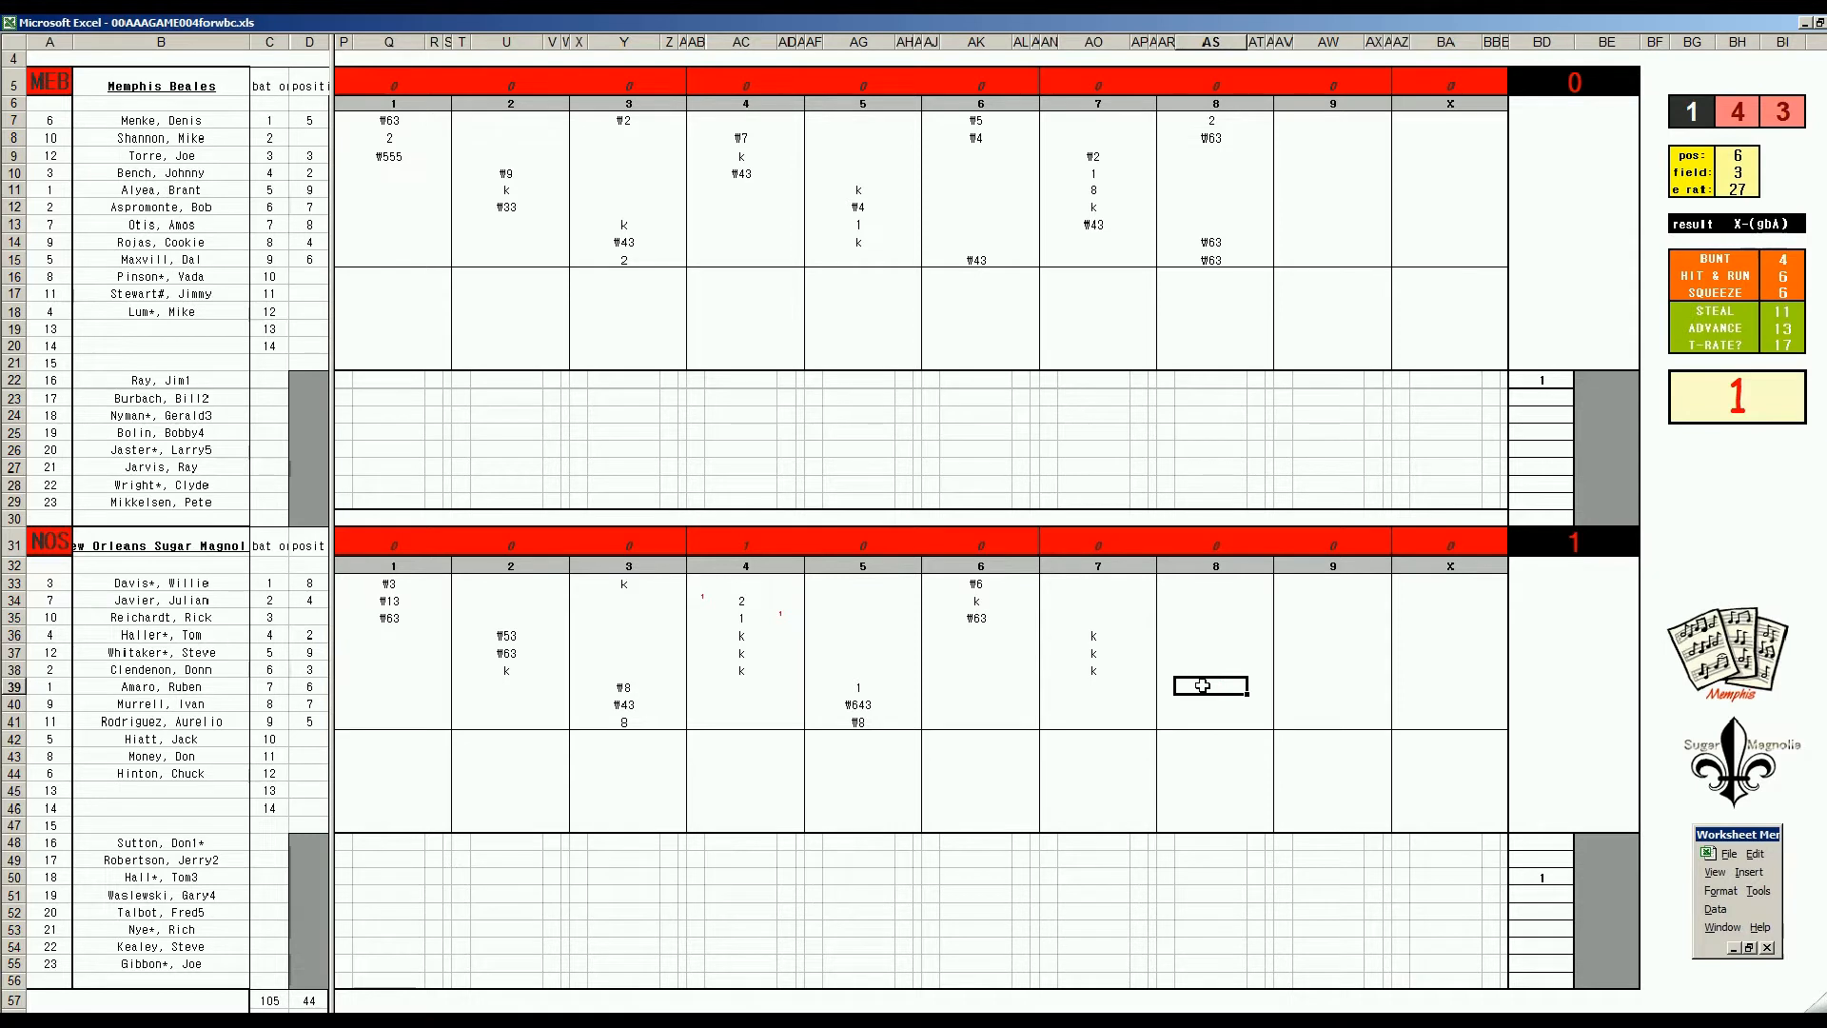
type("k")
key("Return")
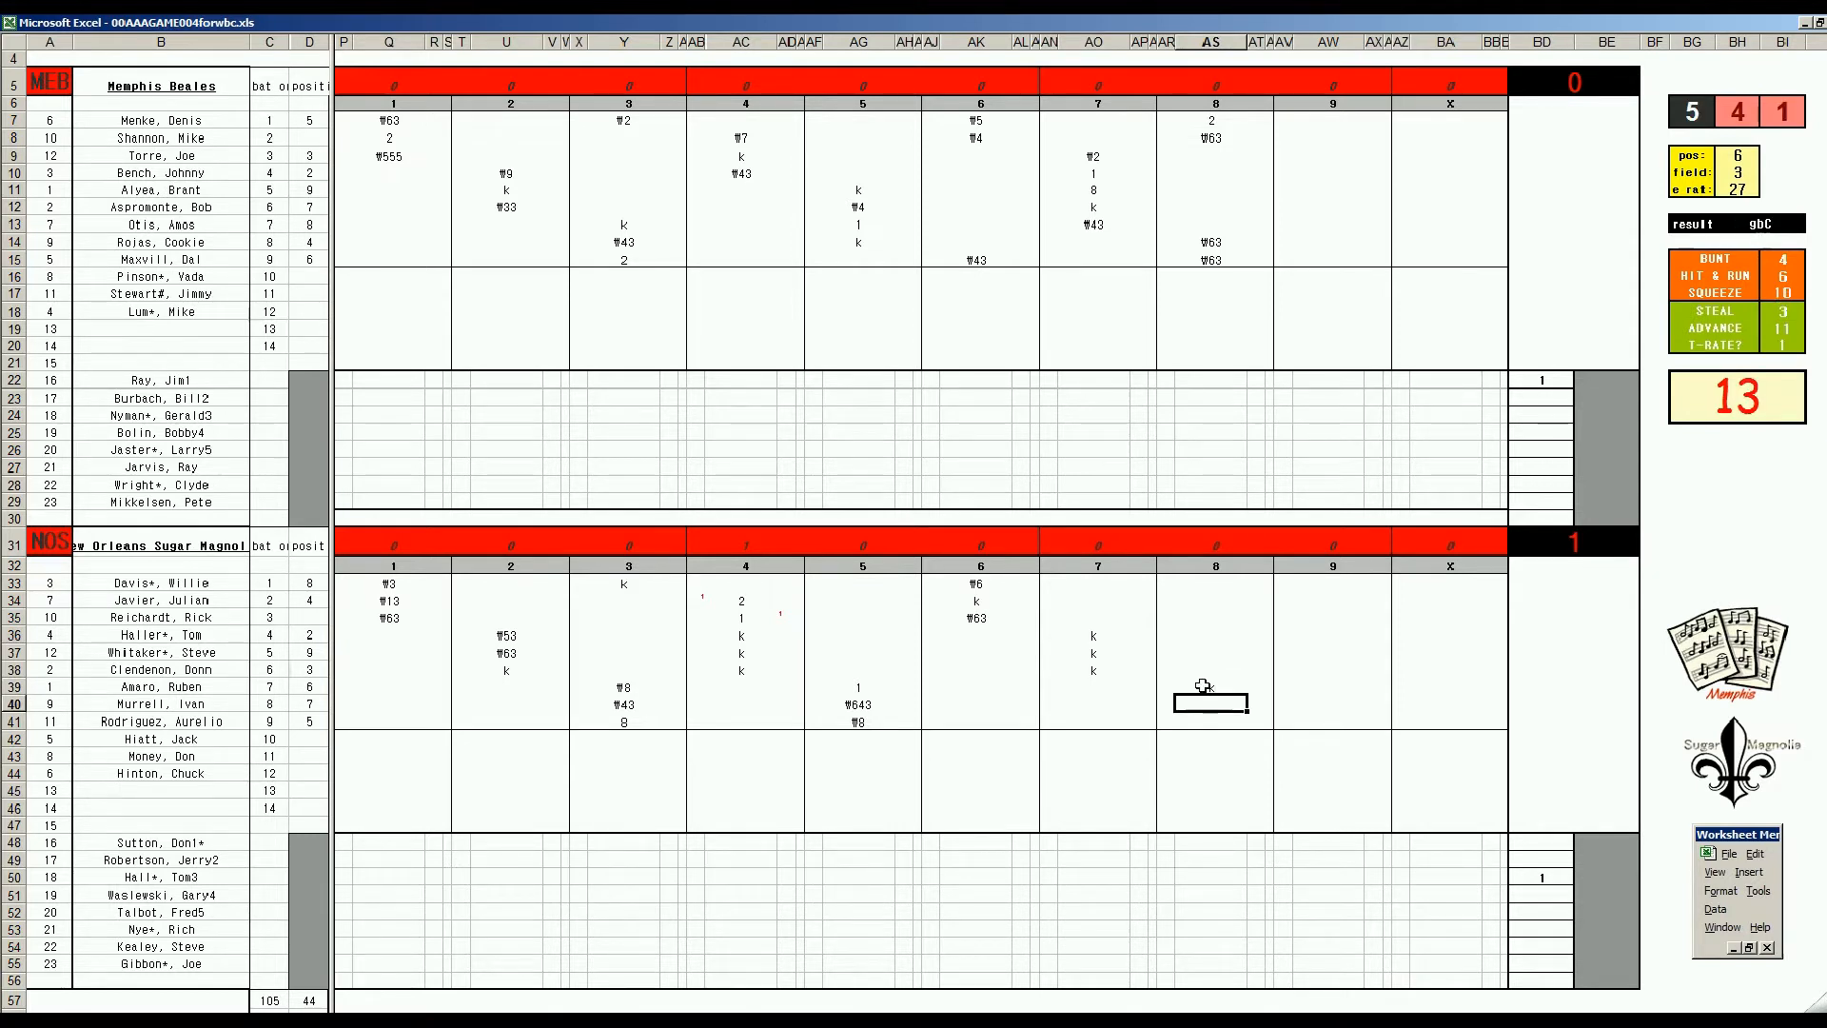
type("k")
key("Return")
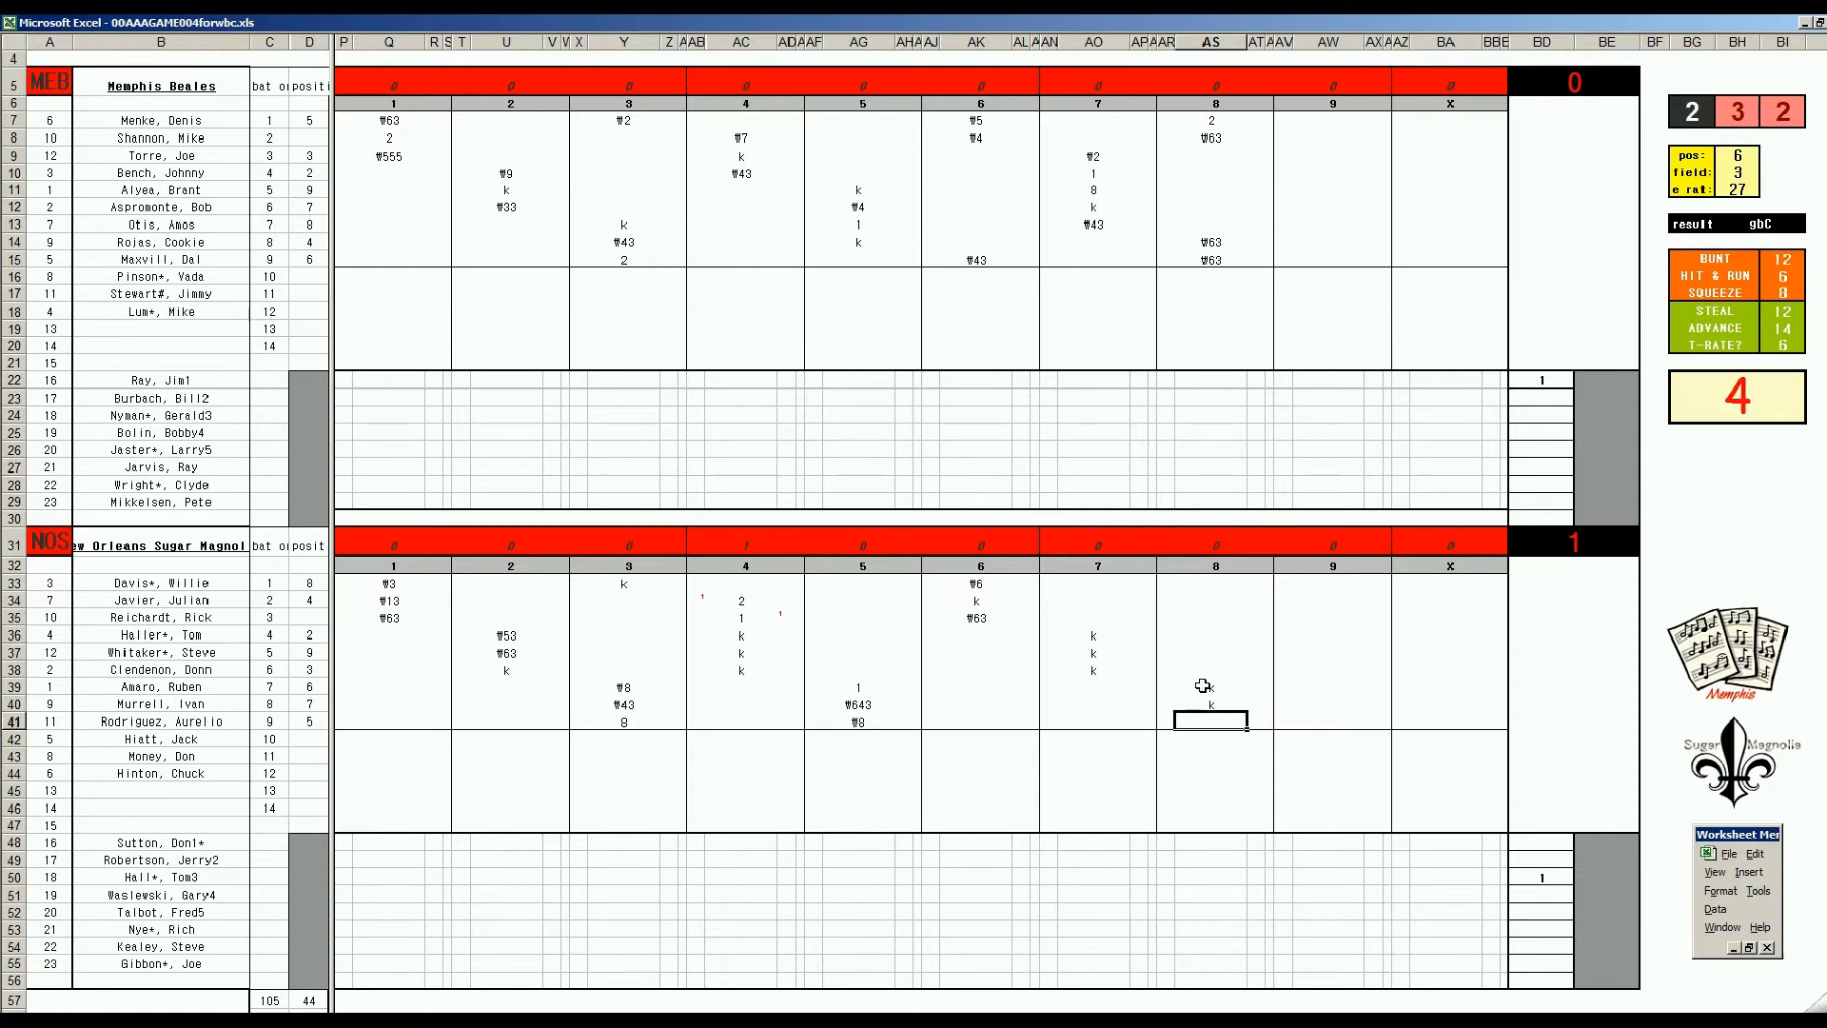
type("#4")
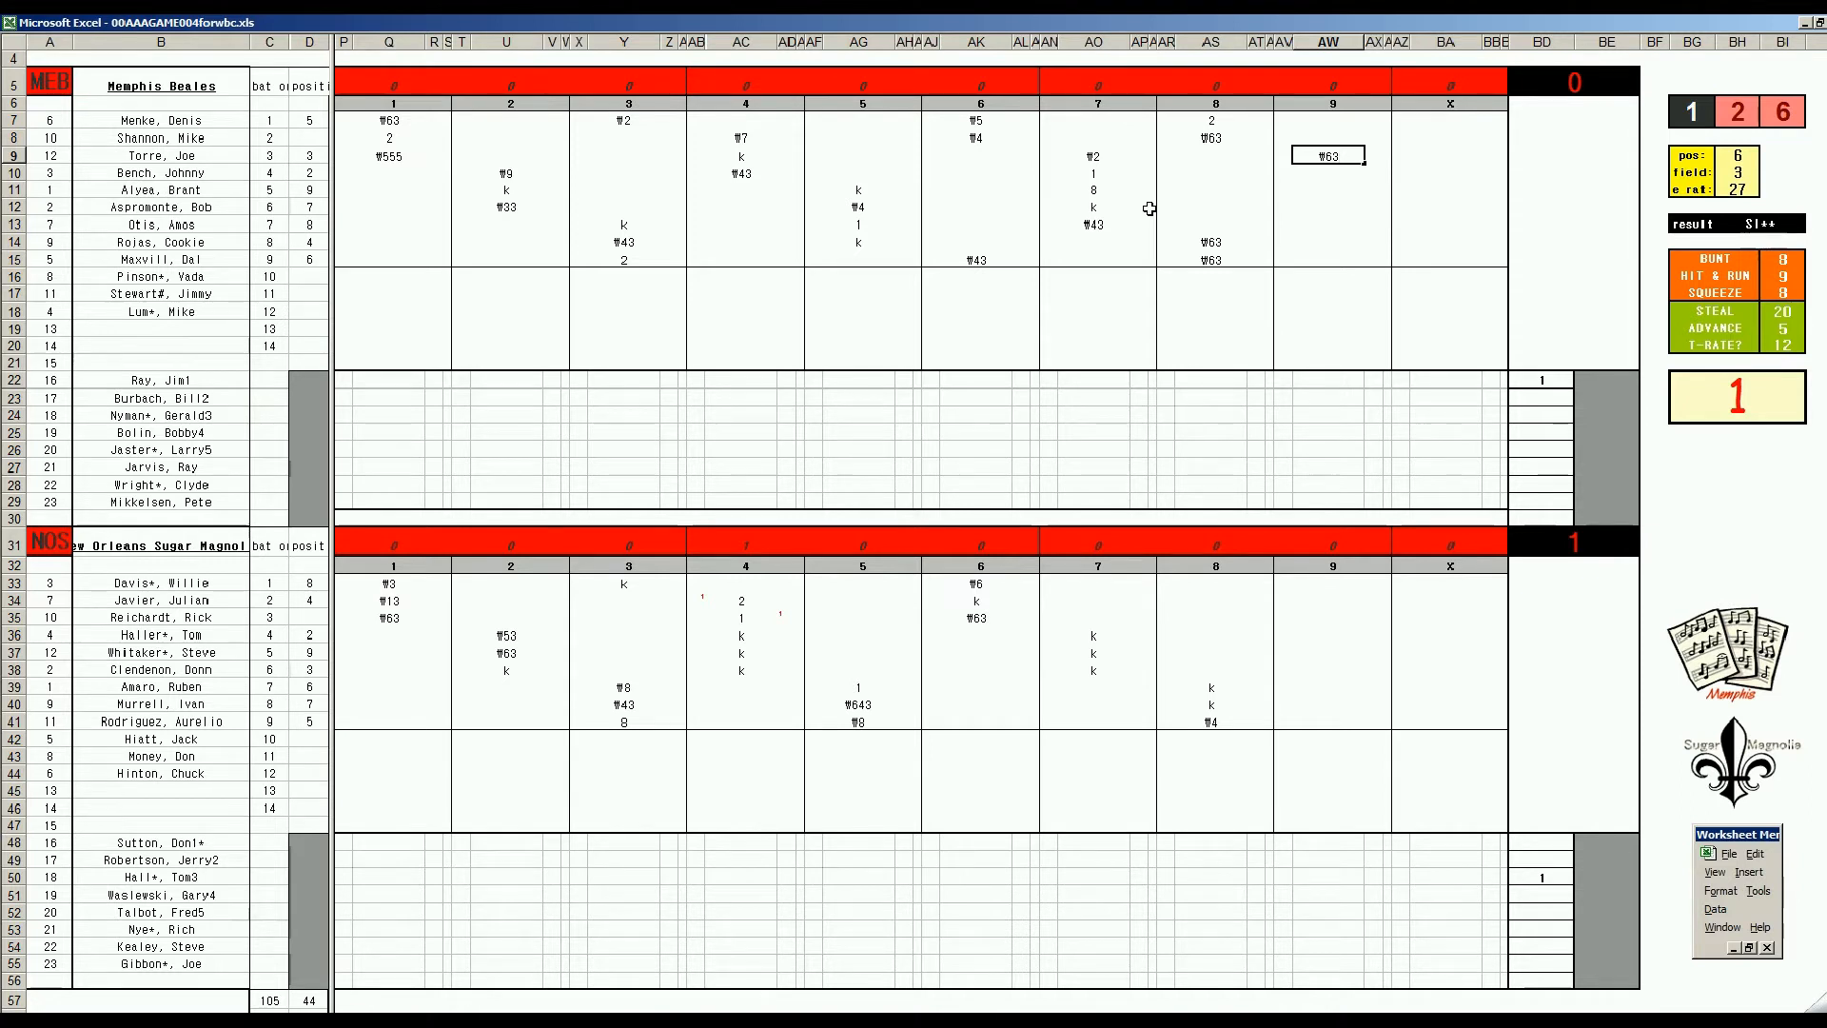
Enter ₩63, 1, ₩4 and ₩7 as the ninth-inning results of Memphis's third to sixth batters, in AW9 to AW12.
key("Return")
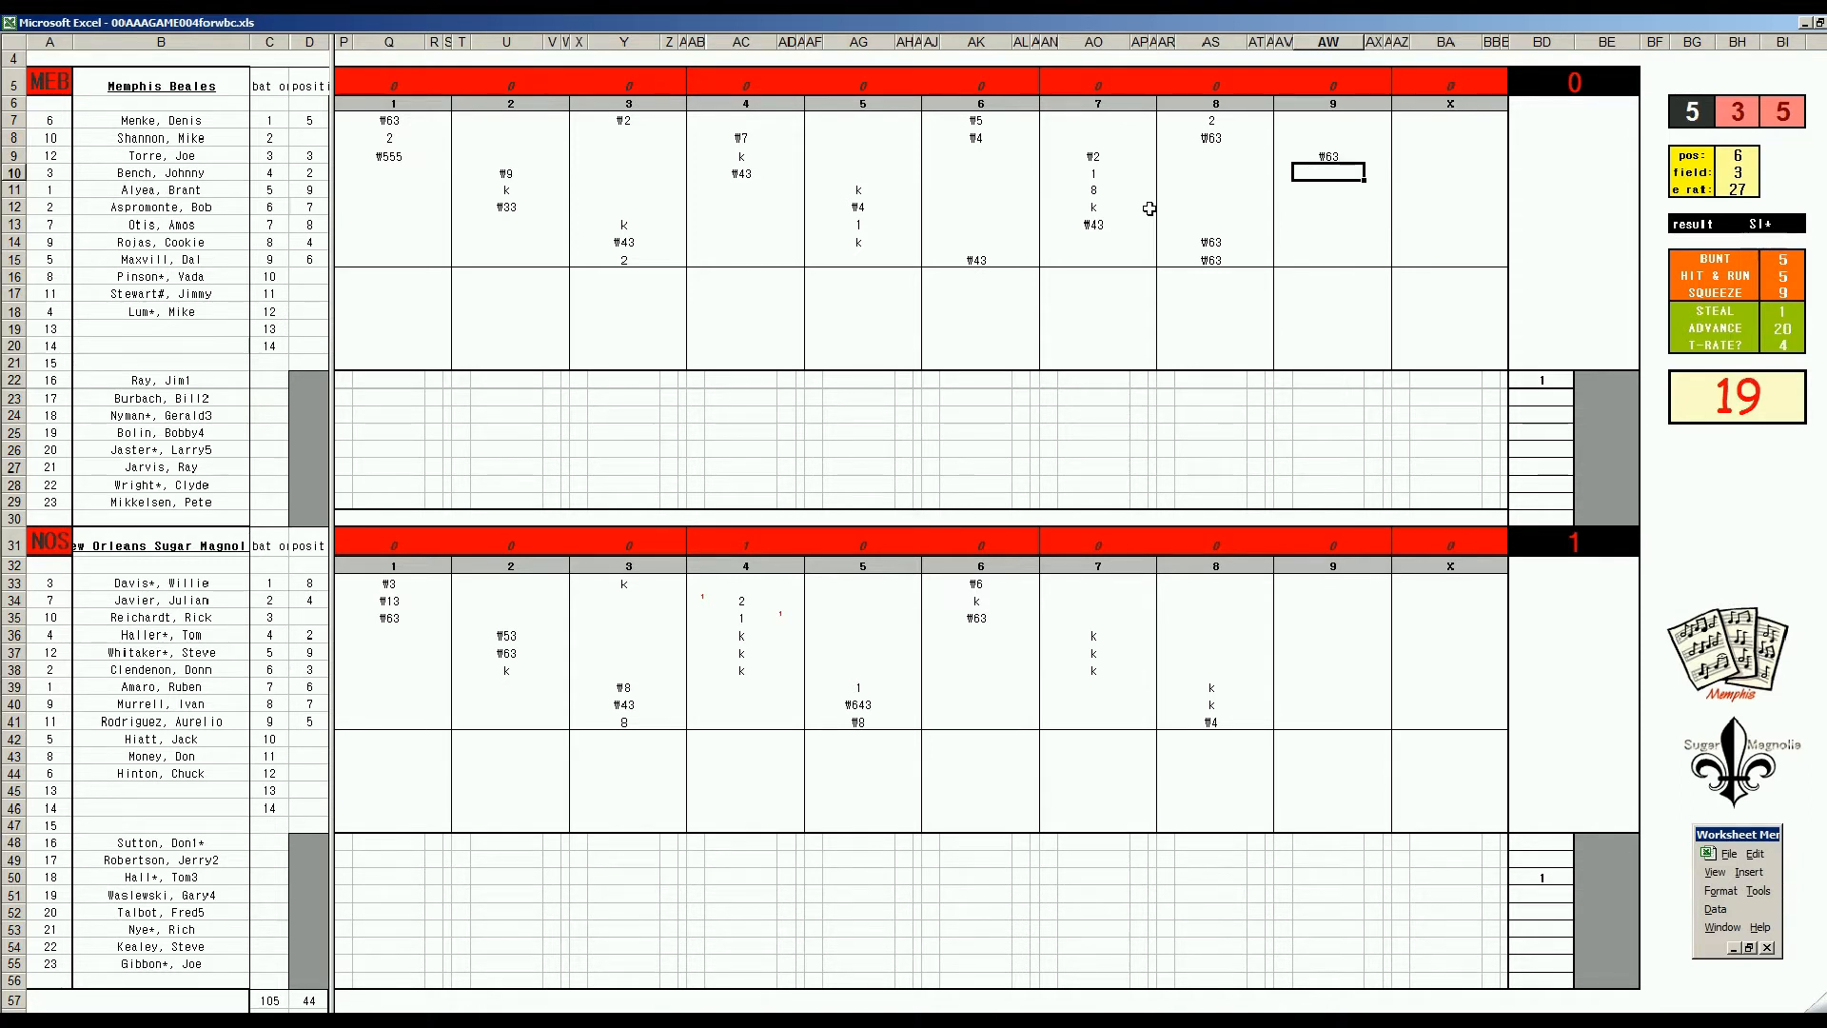
type("1")
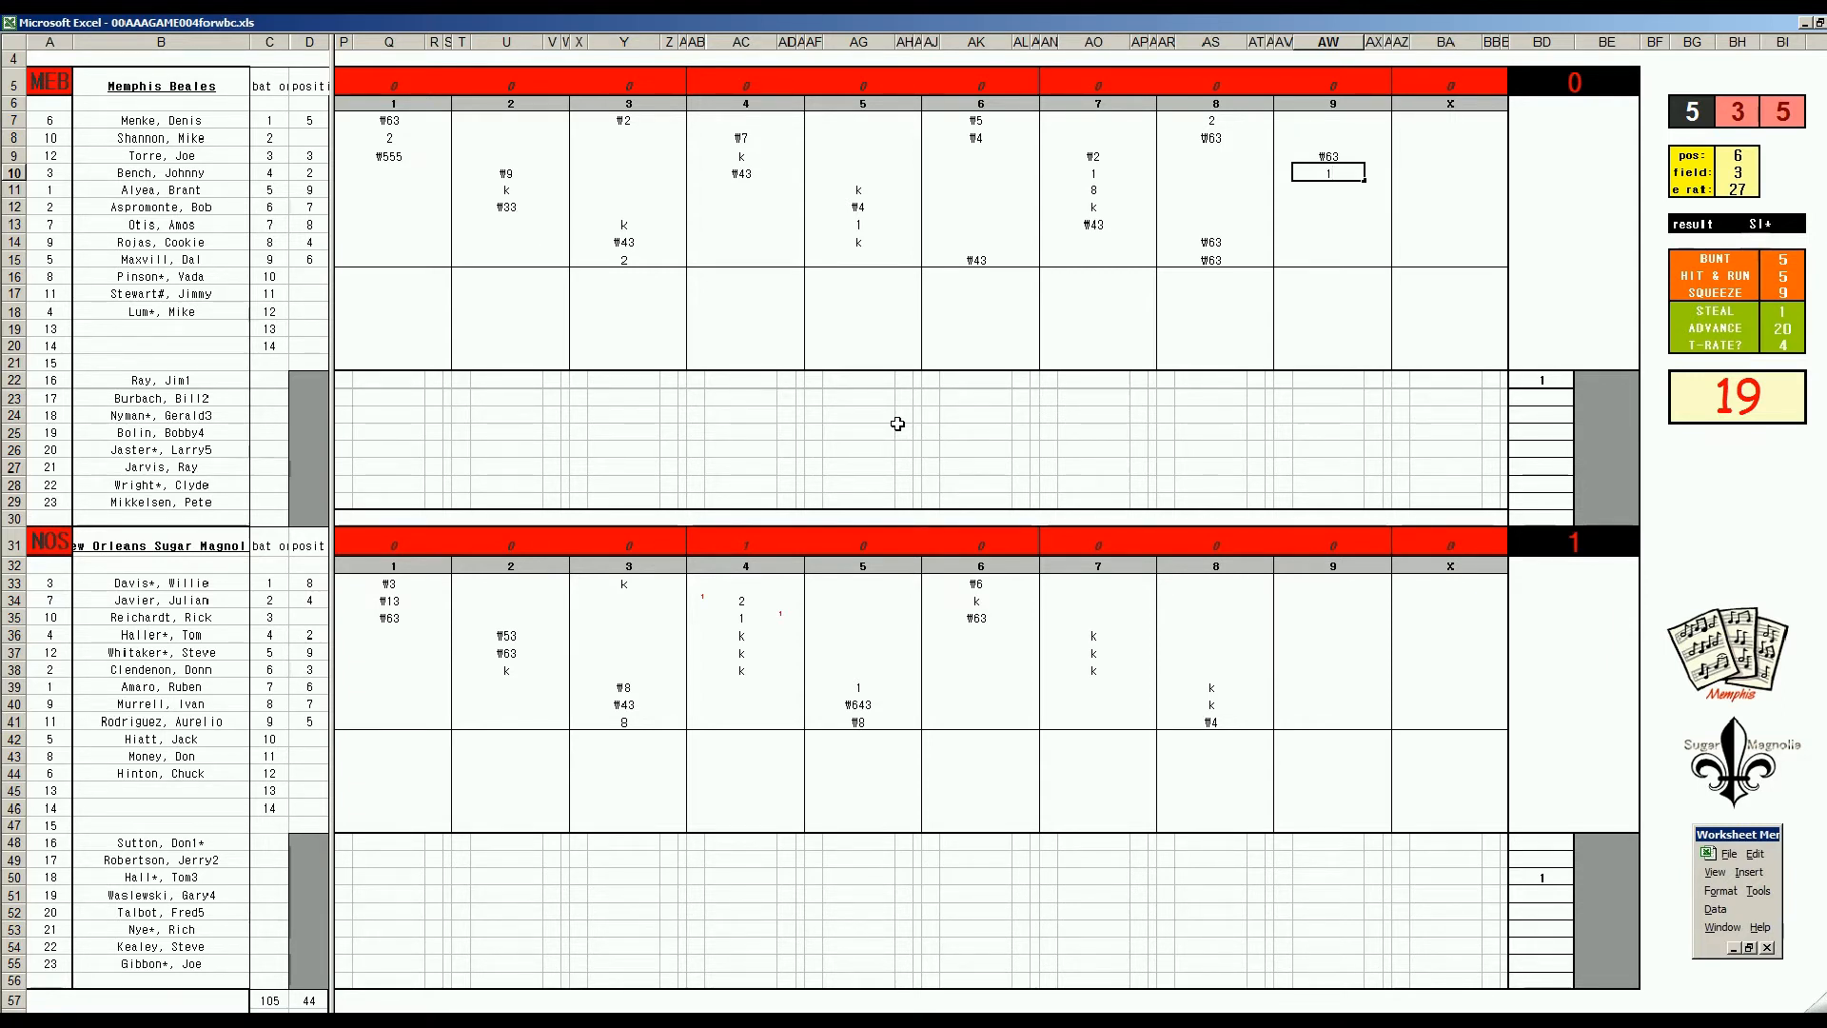
key("Return")
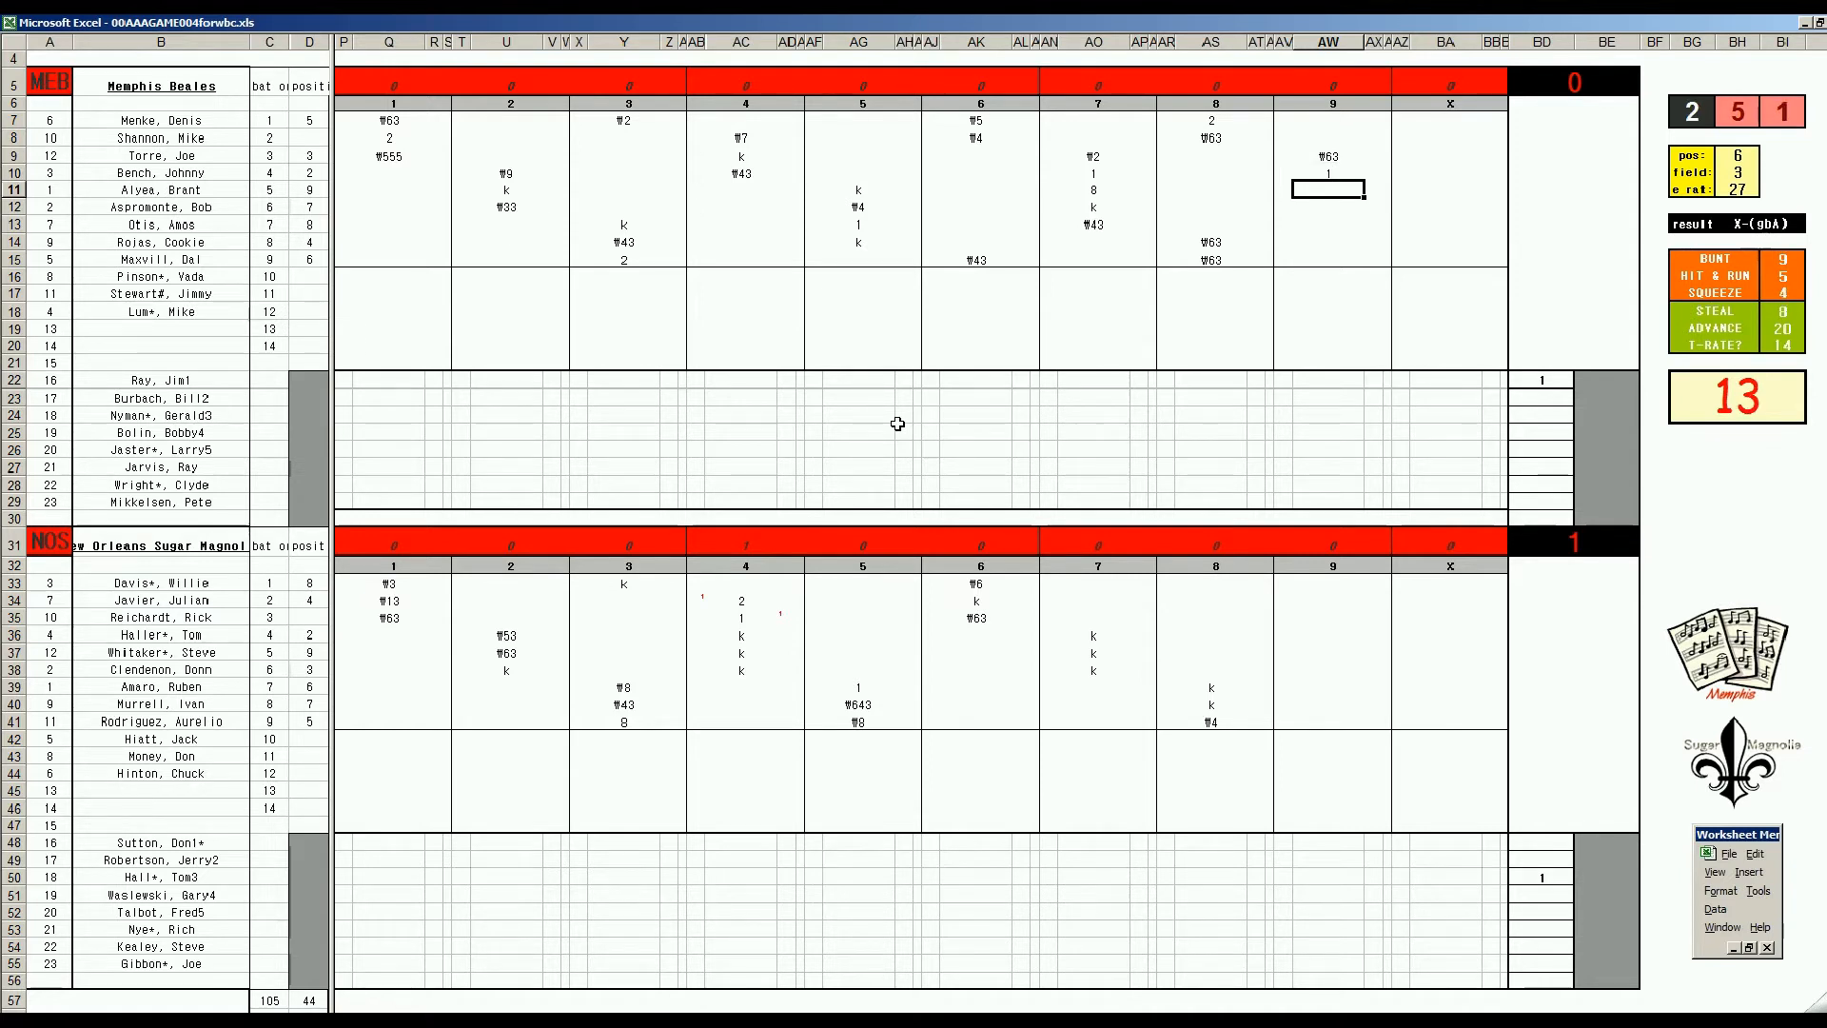
type("\\4")
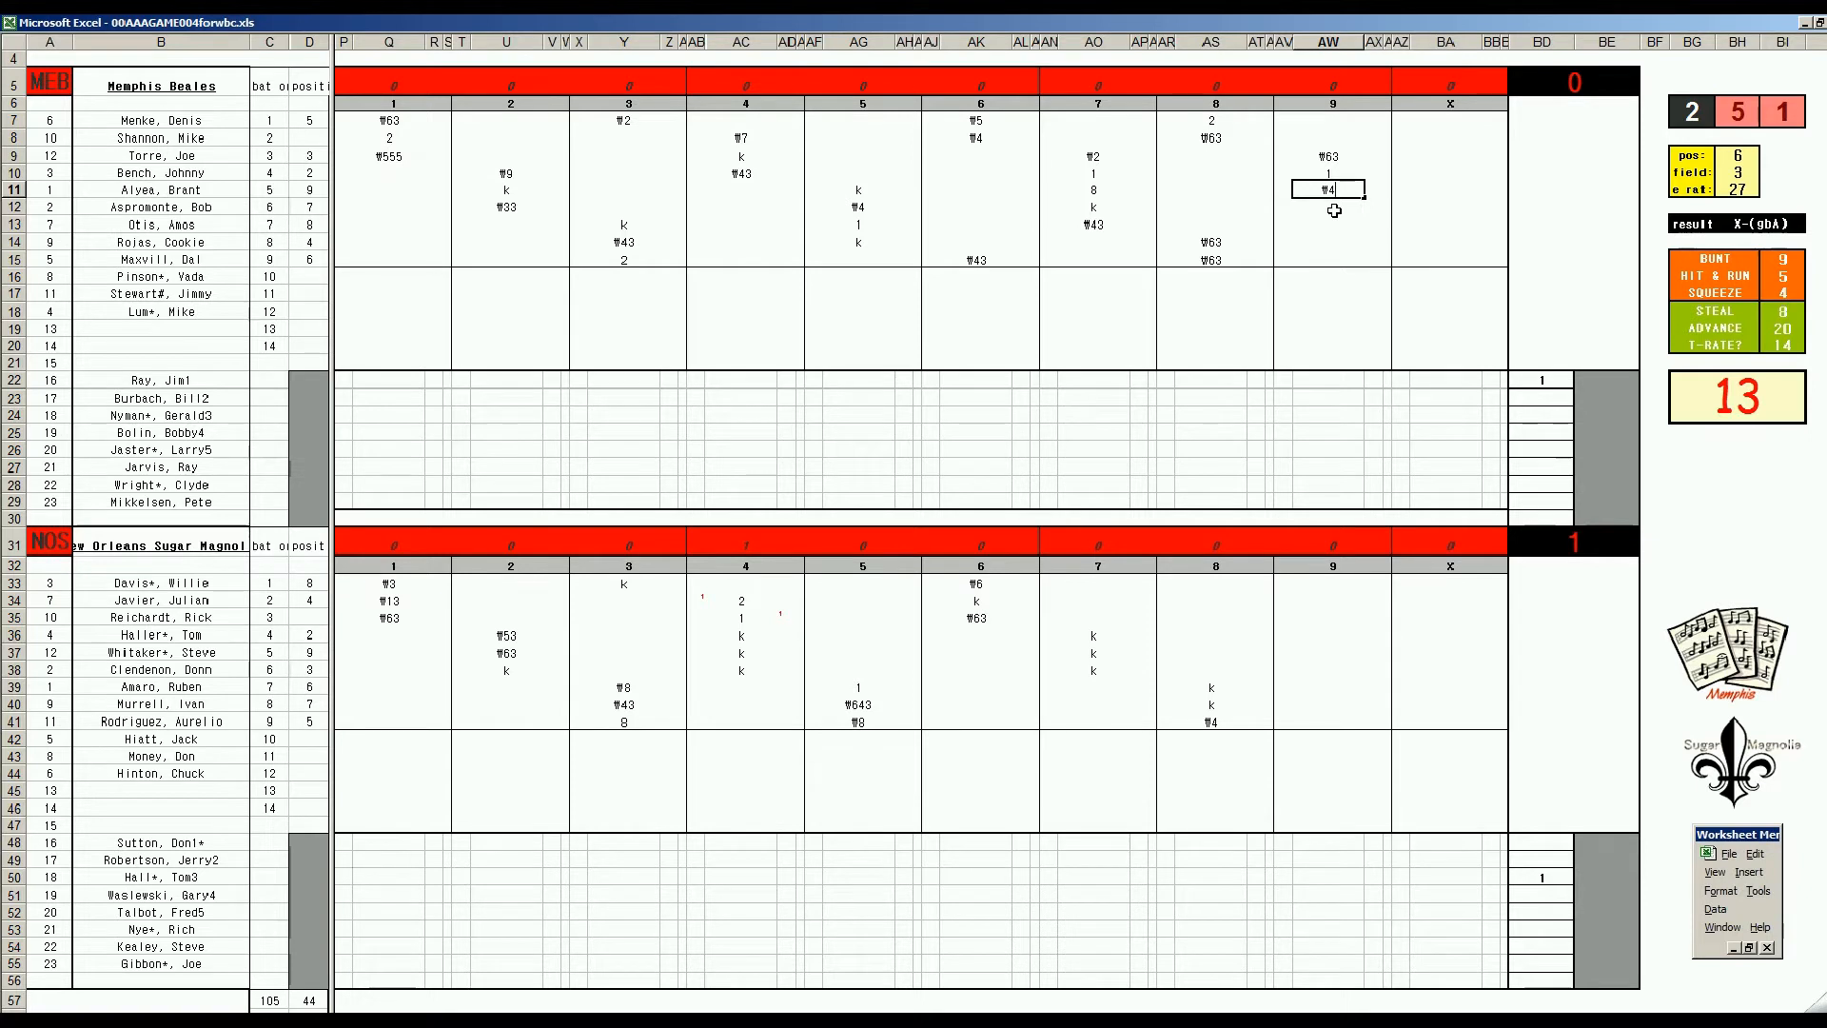
key("Return")
type("\\7")
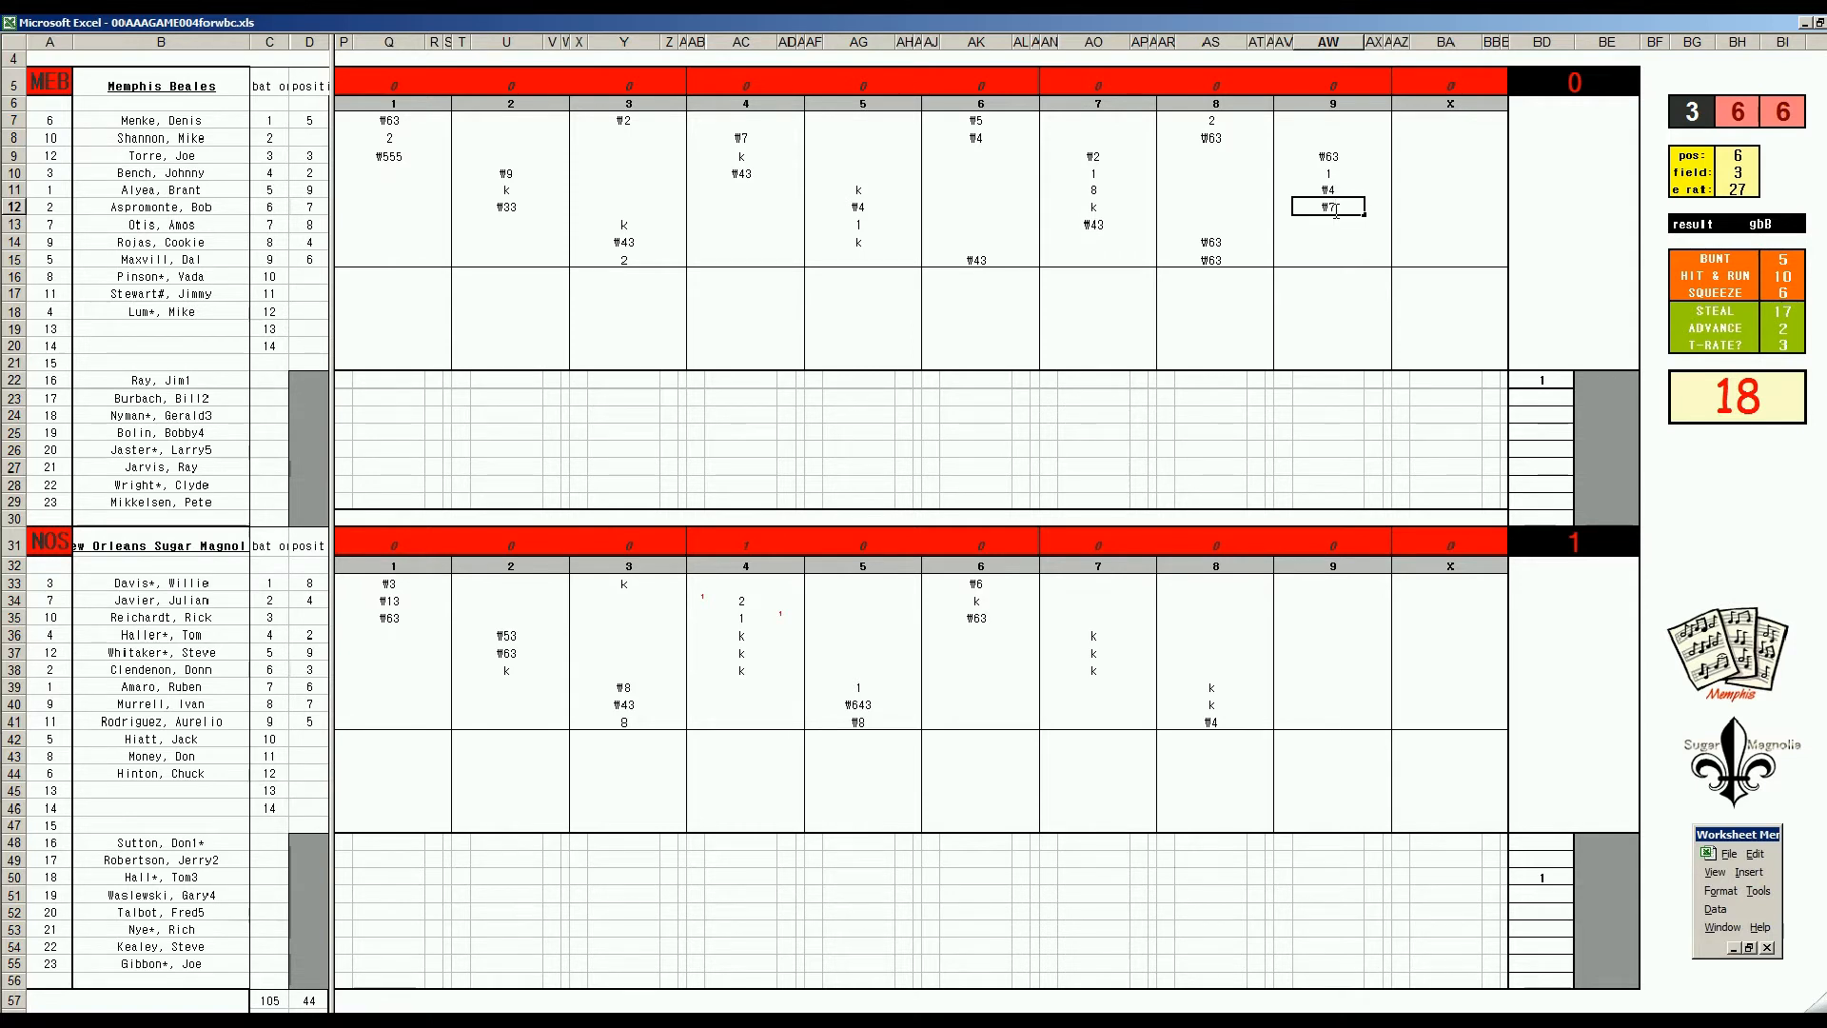
key("Return")
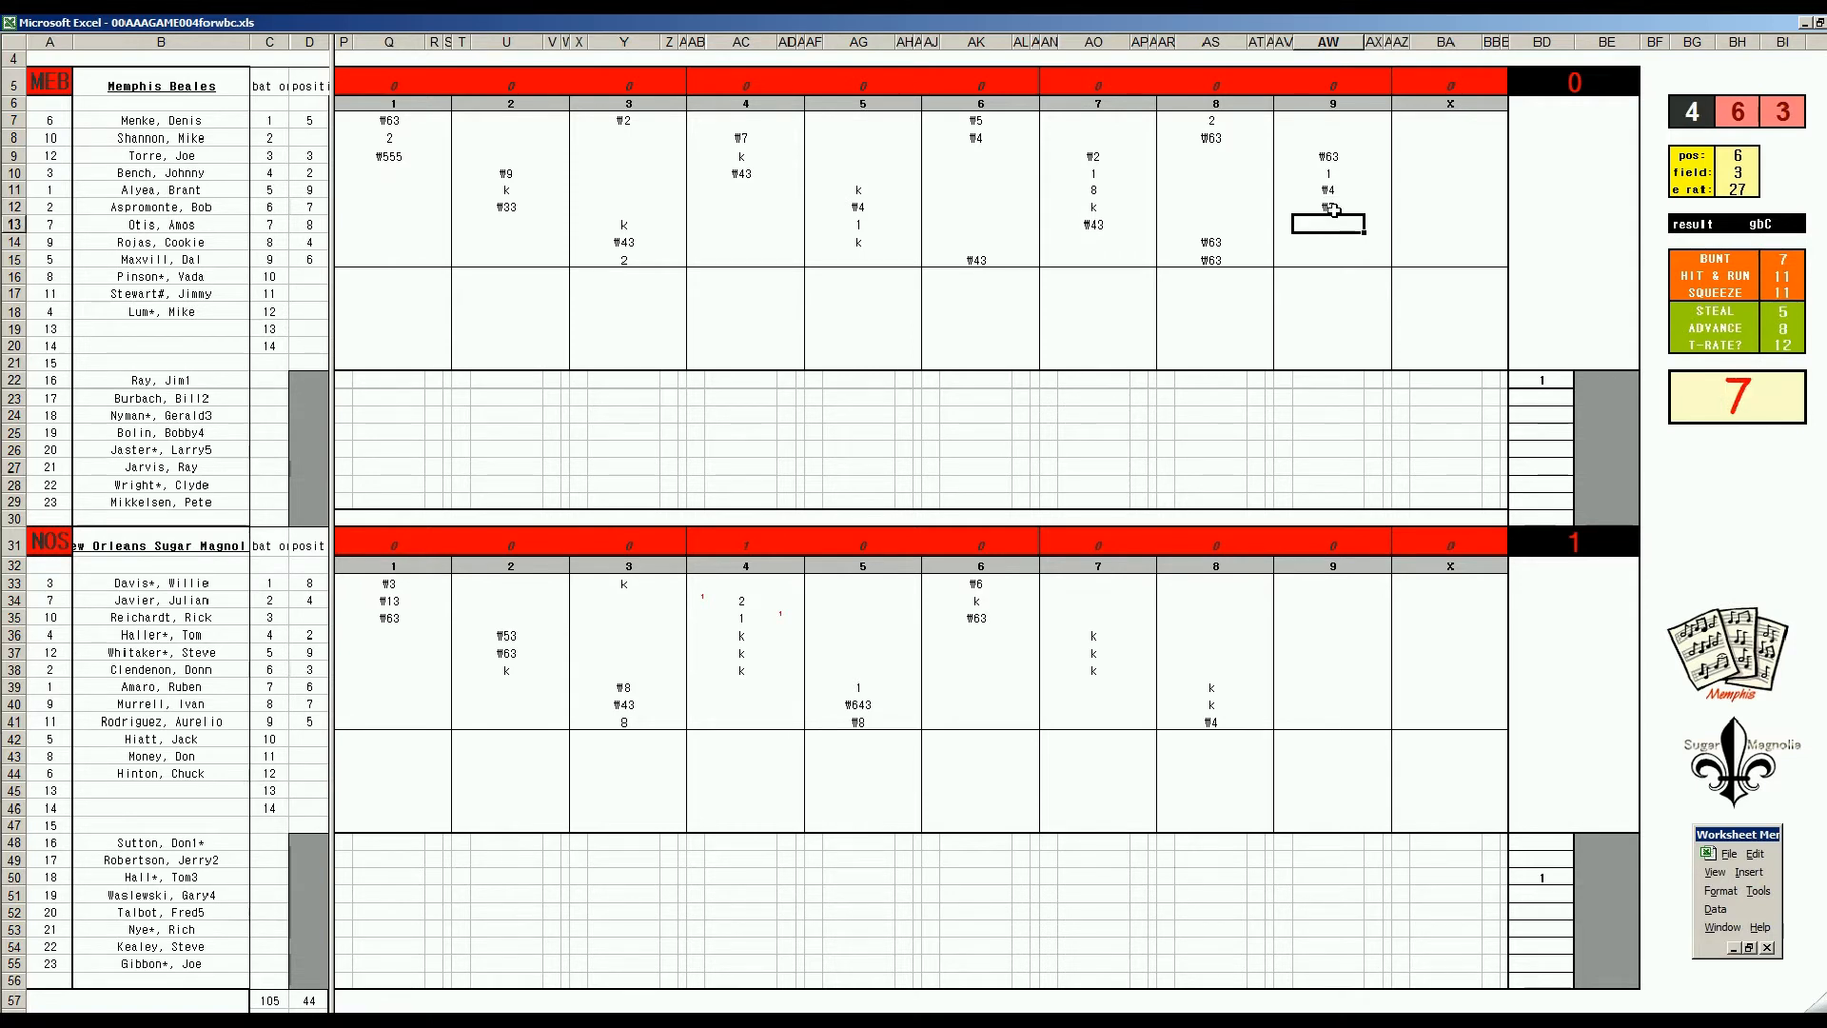
Enter 8 innings pitched for Memphis's pitcher in BE22 and 9 for New Orleans's in BE50, and generate the game statistics in a new workbook.
left_click(1608, 380)
key("Return")
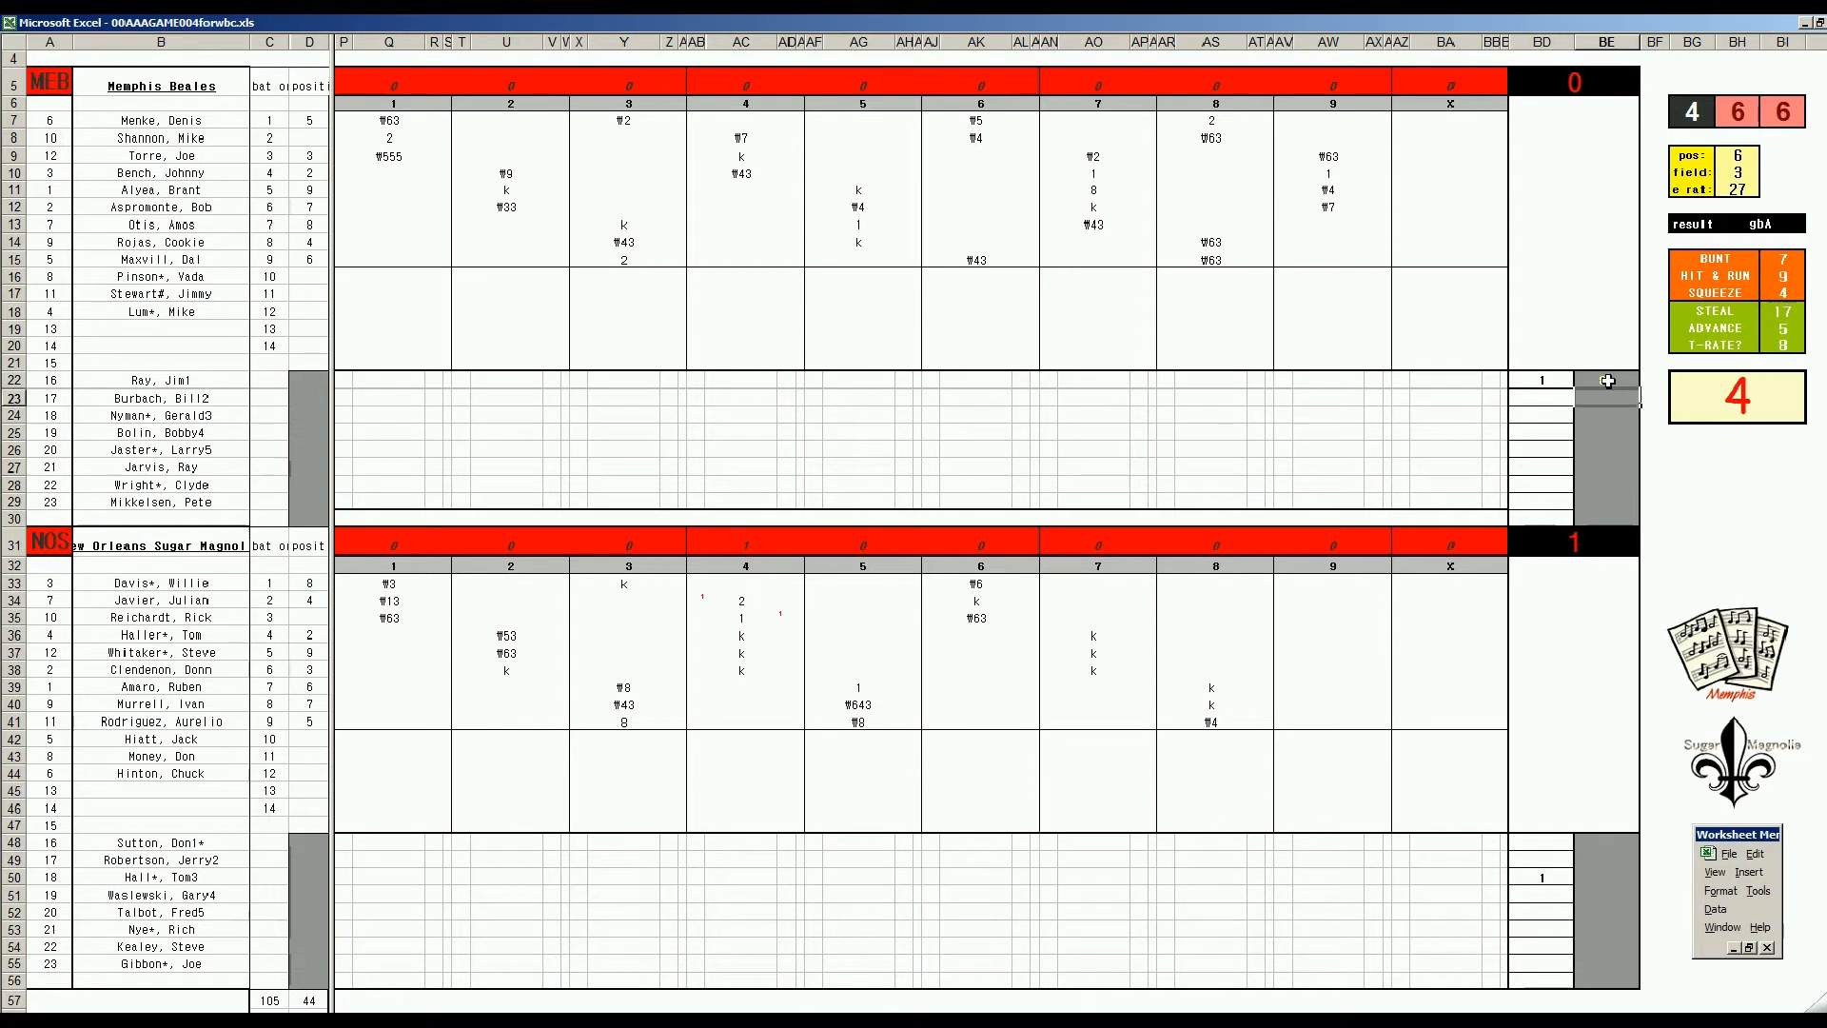
left_click(1580, 879)
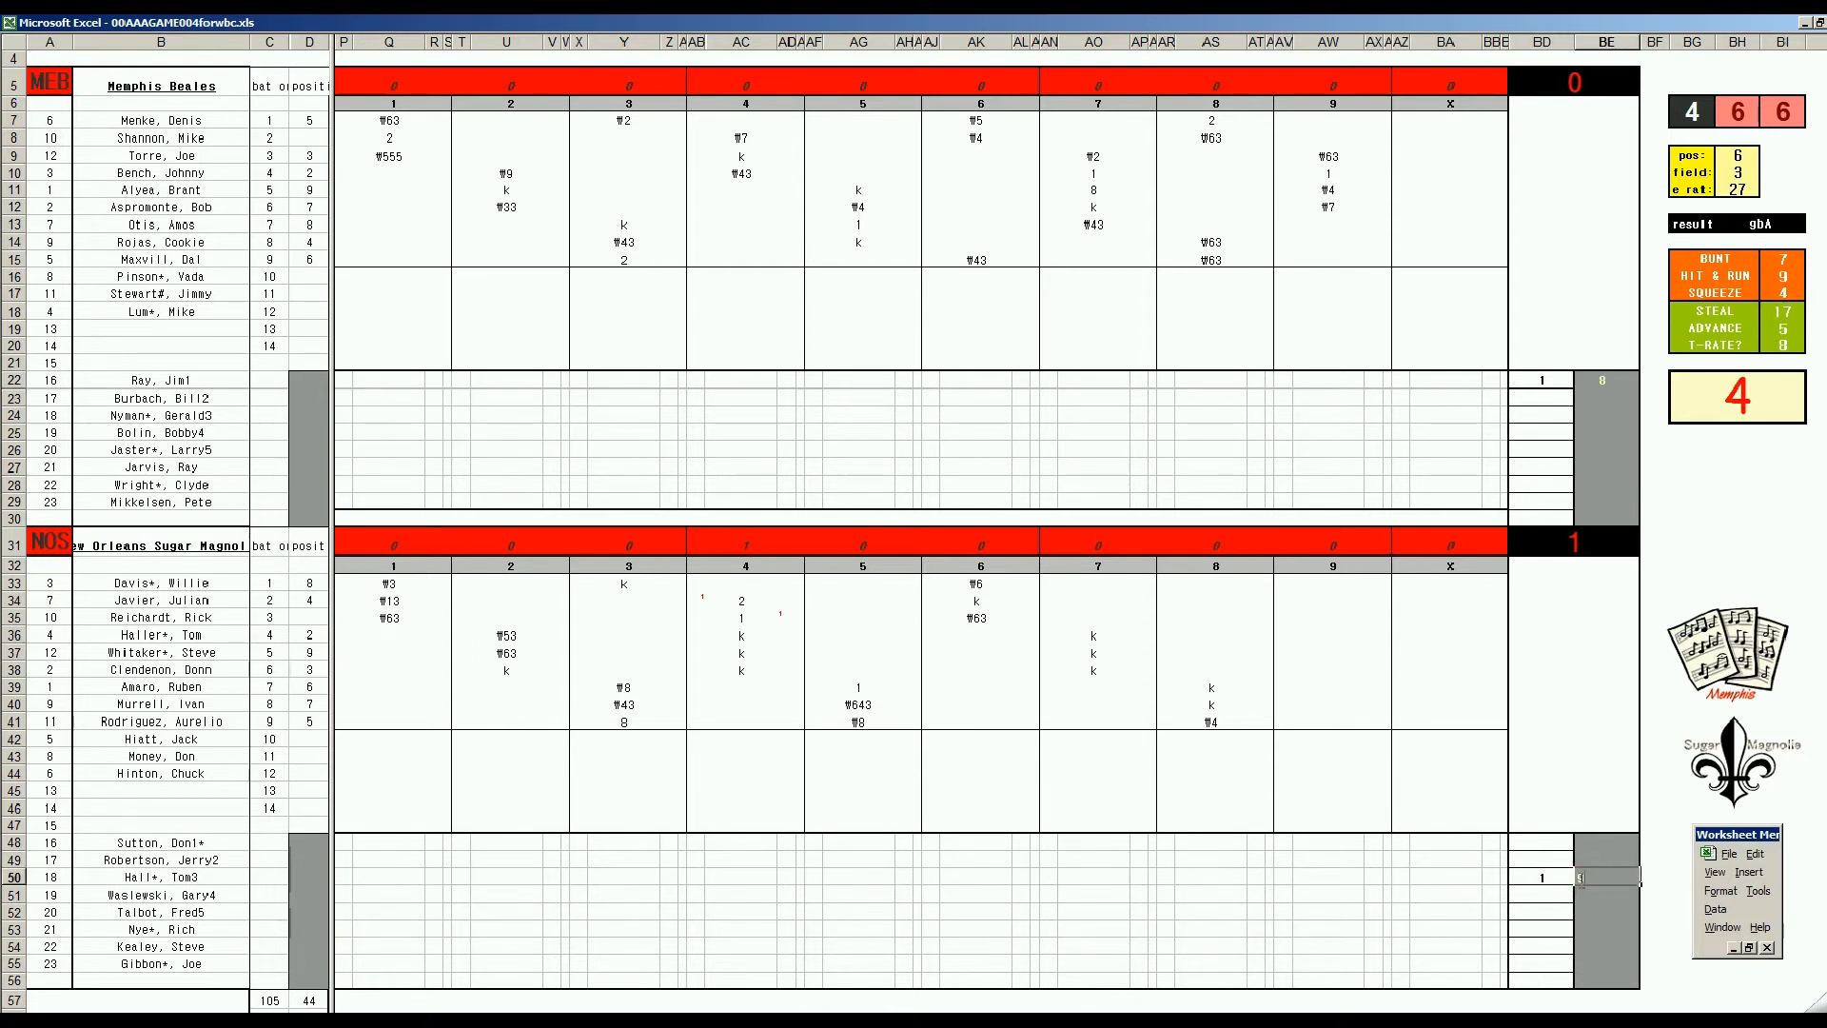
key("Return")
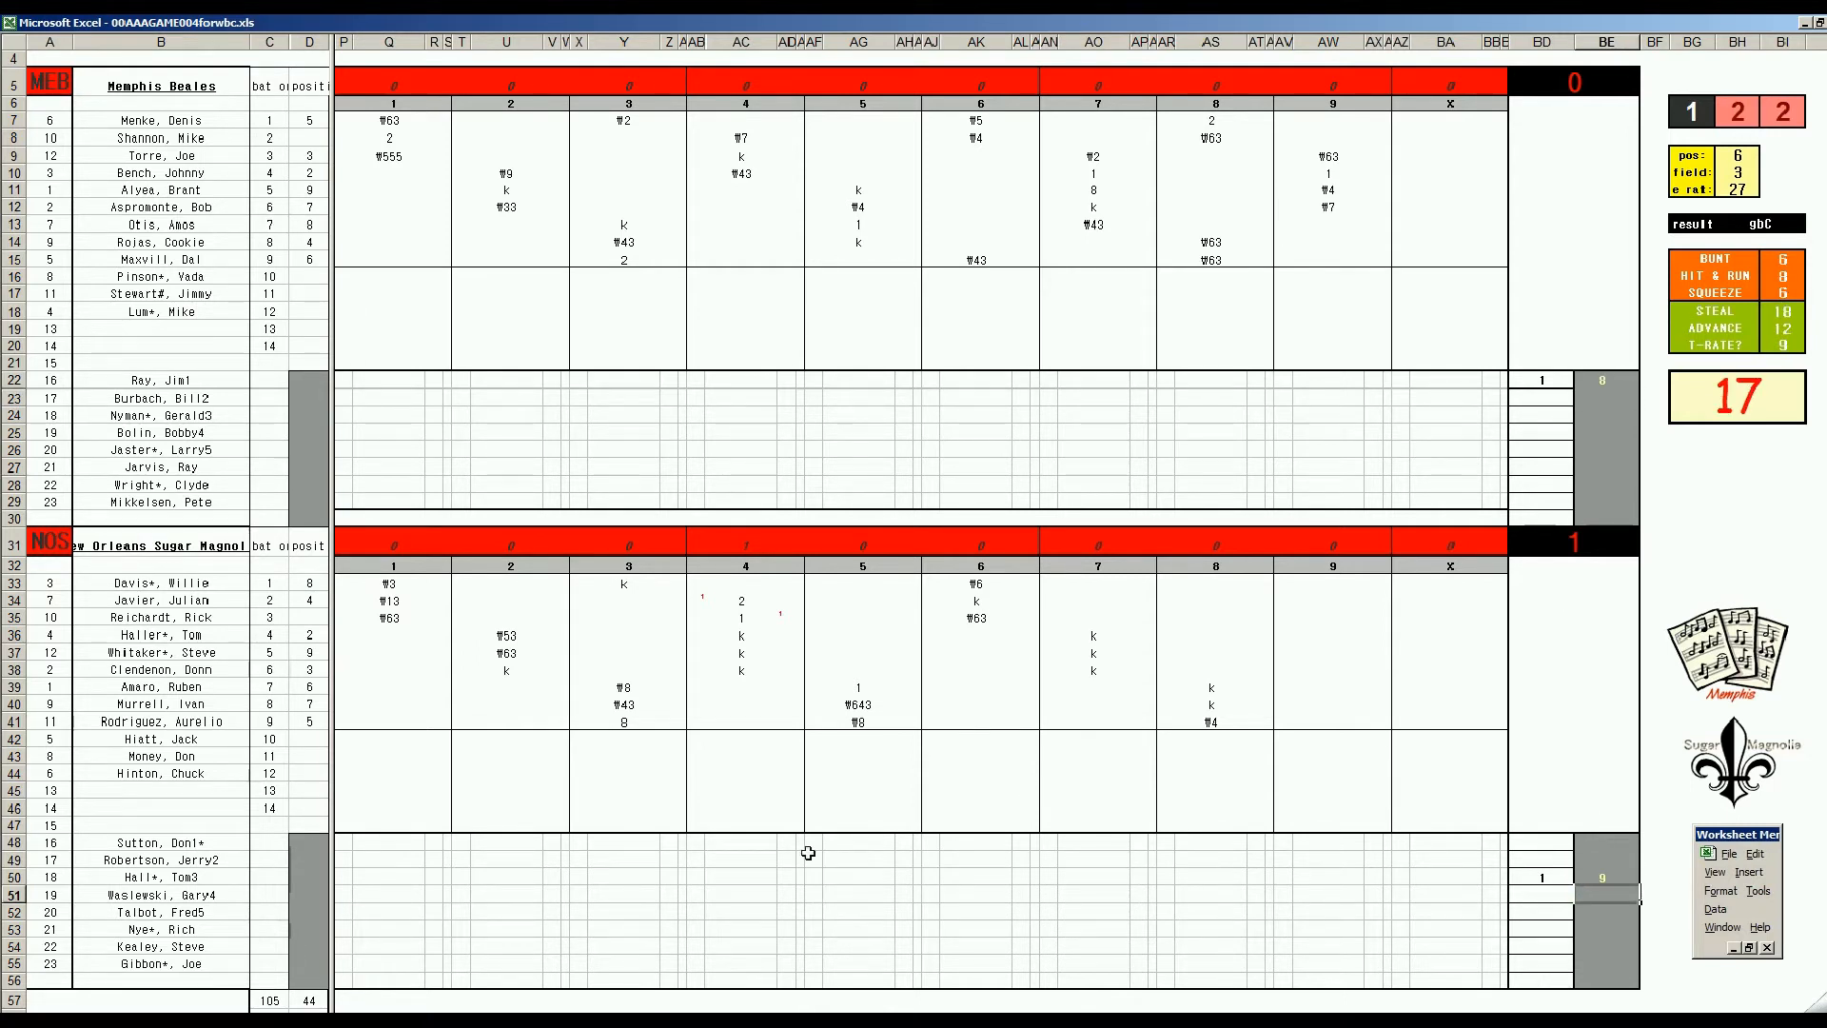
left_click(267, 863)
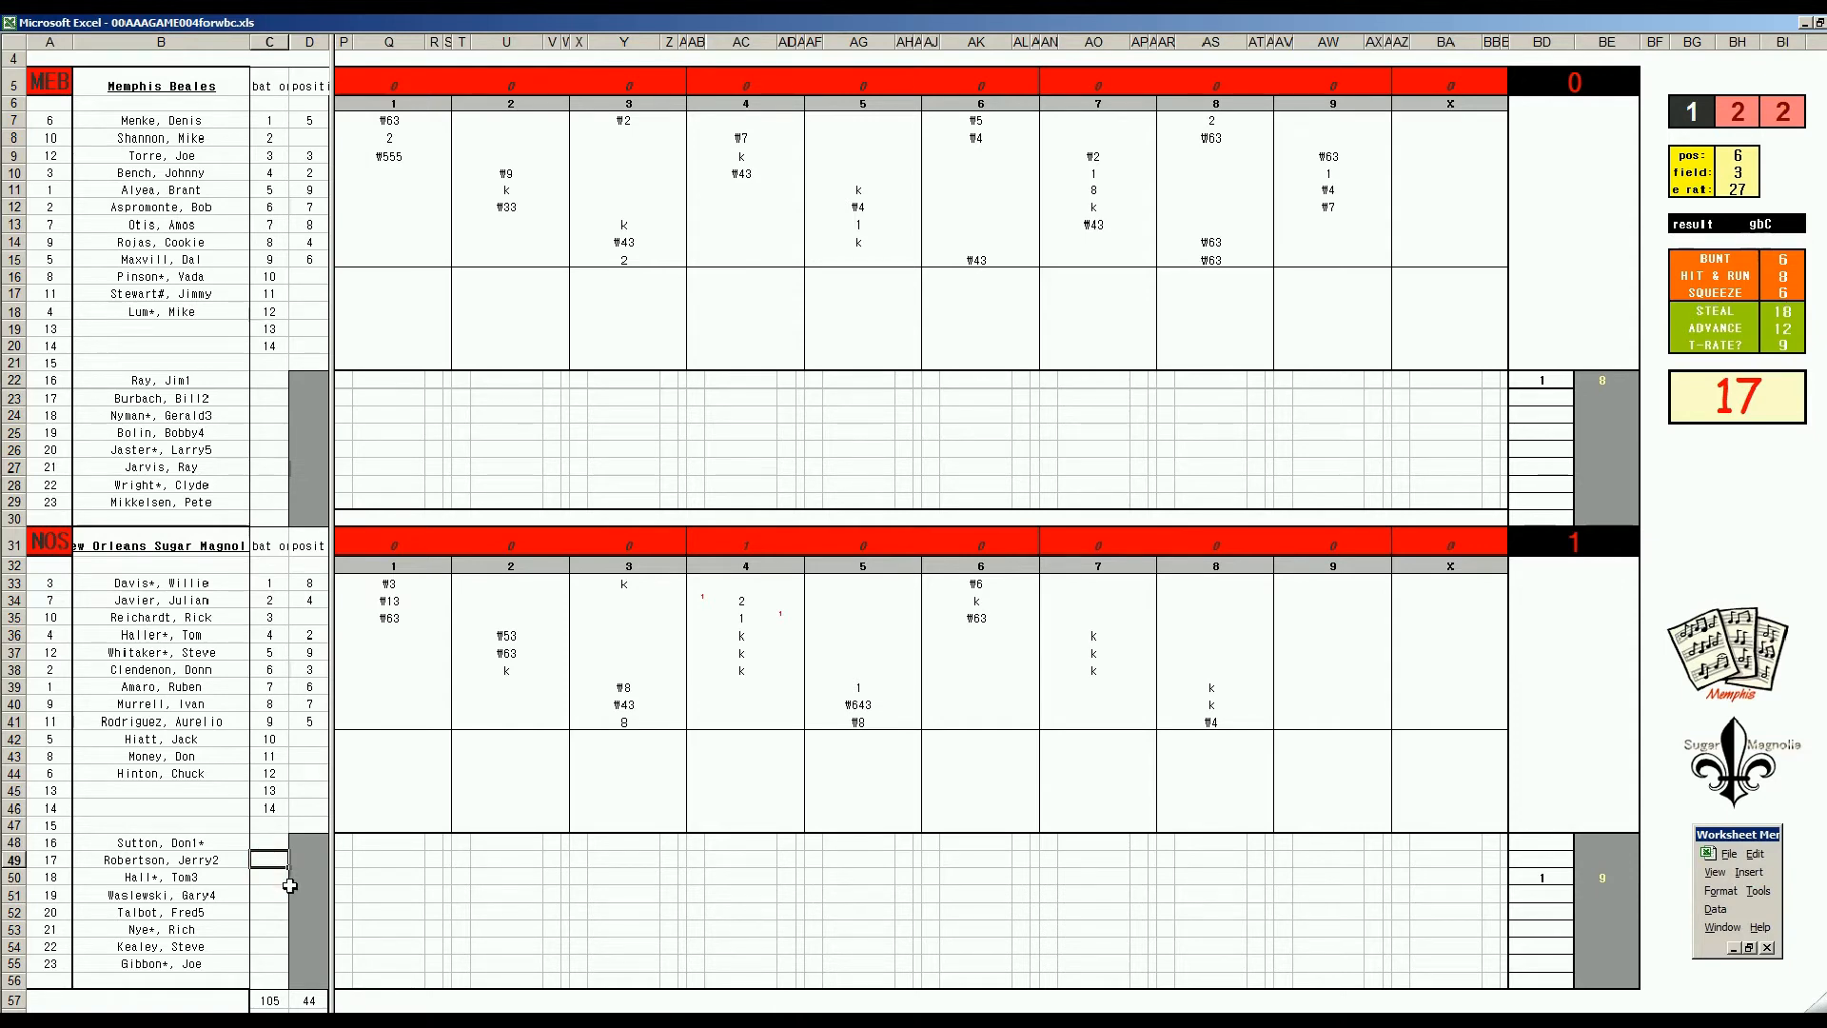
key("ctrl+s")
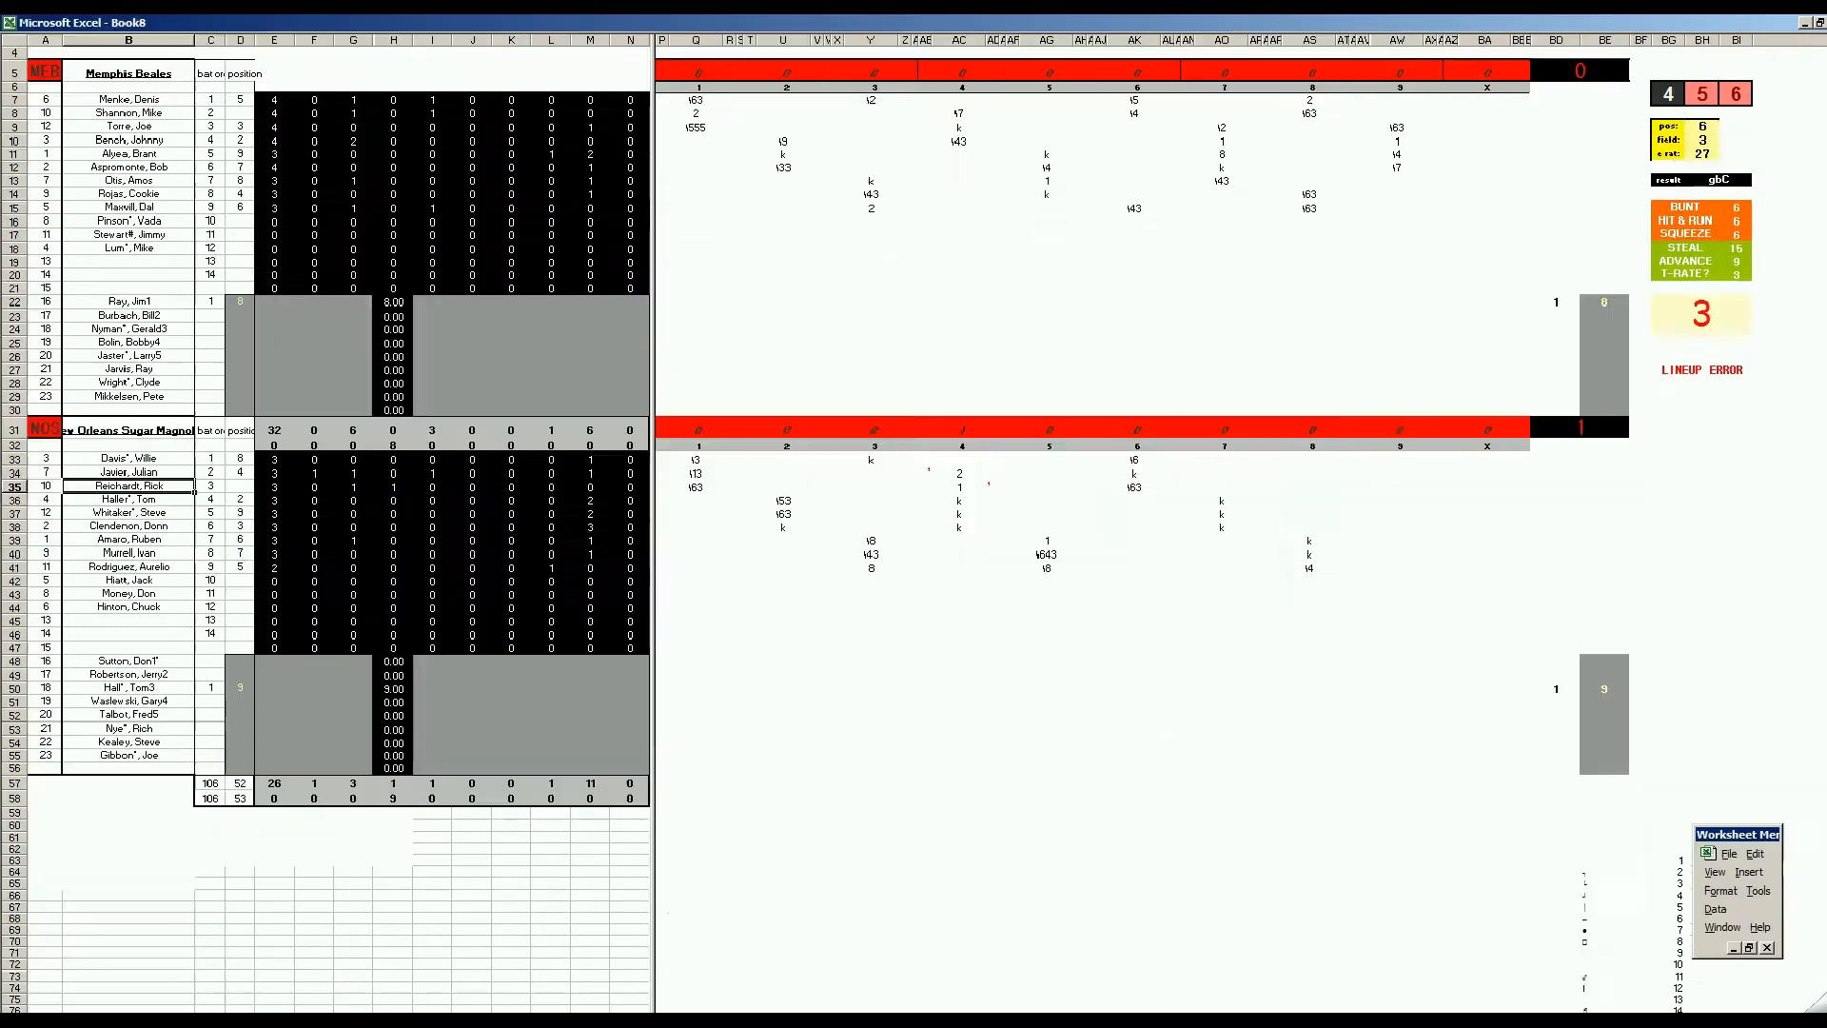
Fill in New Orleans's pitching line in row 50: 1 in E, 6 in I, 1 in L, 6 in M and 1 in N.
left_click(272, 691)
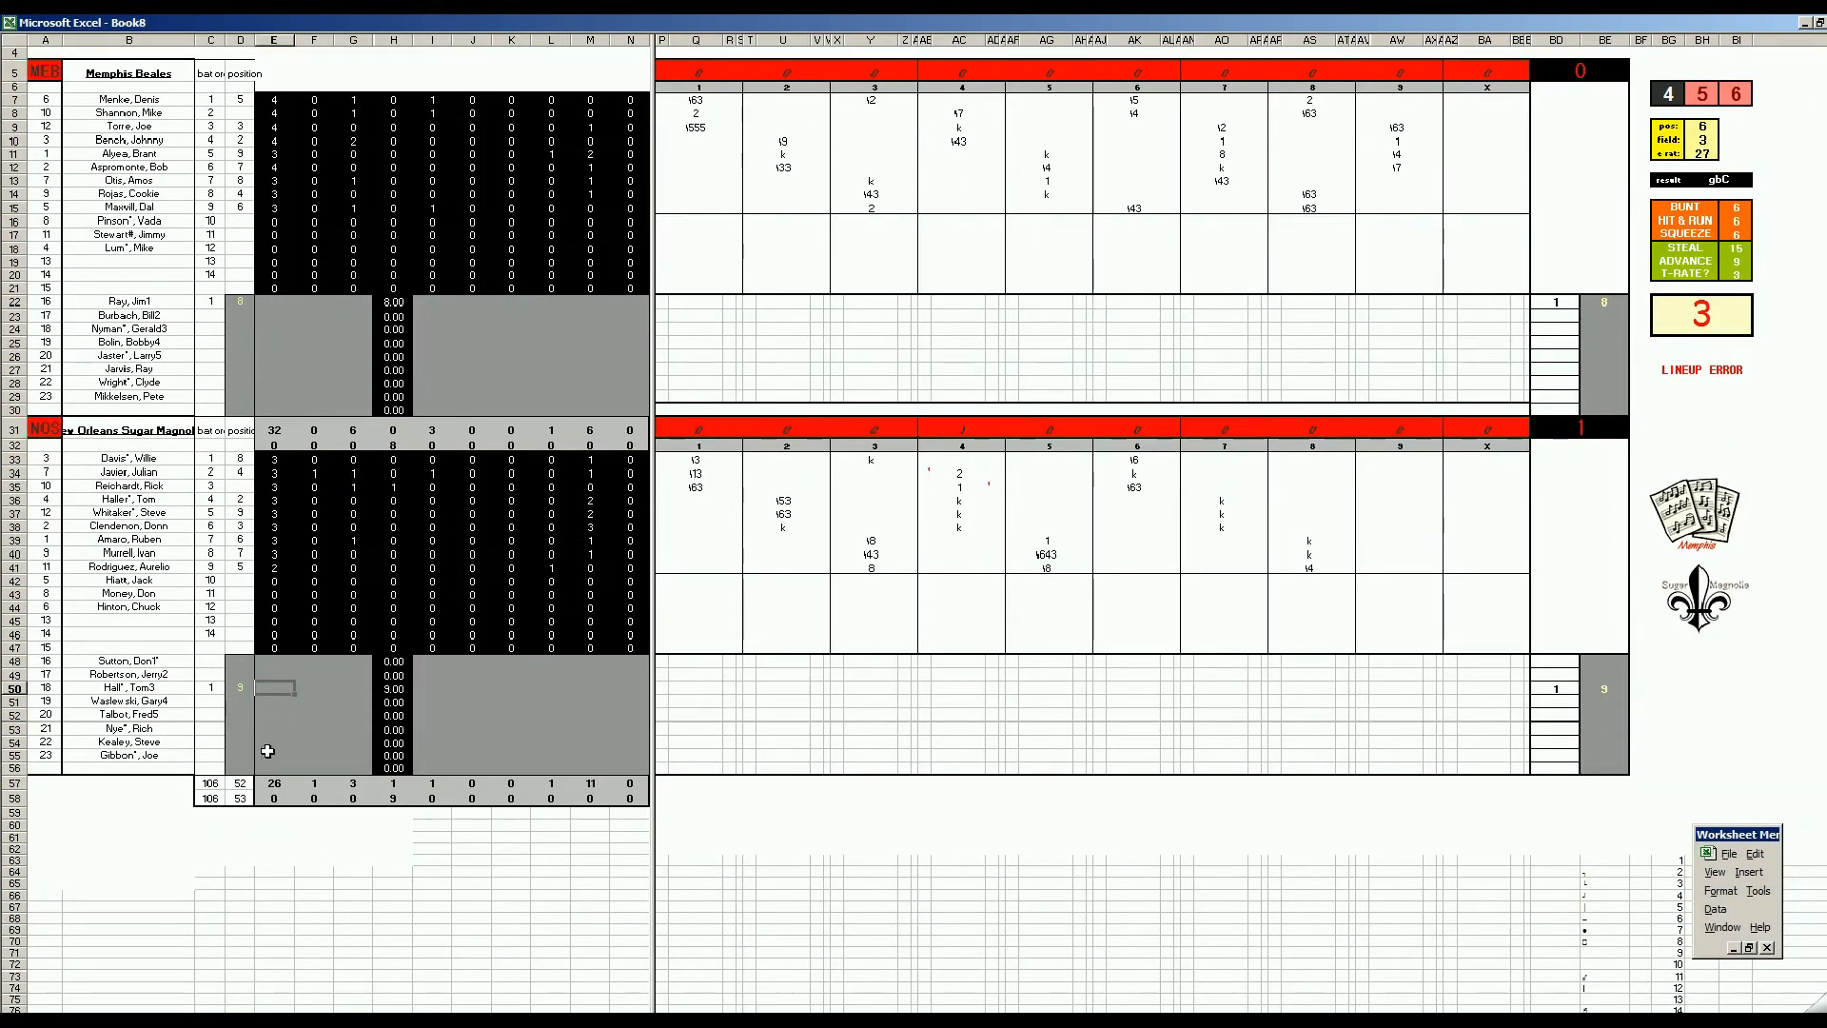
type("1")
key("Tab")
key("Tab")
key("Tab")
key("Tab")
type("6")
key("Tab")
key("Tab")
key("Tab")
type("1")
key("Tab")
type("6")
key("Tab")
type("1")
Fill in Memphis's pitching line in row 22: 1 in F, 3 in I, 1 in J, K and L, 11 in M and 1 in N.
key("Up")
key("Up")
key("Up")
key("Up")
key("Up")
key("Up")
key("Up")
key("Up")
key("Up")
key("Up")
key("Up")
key("Up")
key("Up")
key("Up")
key("Up")
key("Up")
key("Up")
key("Up")
key("Up")
key("Up")
key("Up")
key("Up")
key("Up")
key("Up")
key("Up")
key("Left")
key("Left")
key("Left")
key("Left")
key("Left")
key("Left")
key("Left")
key("Left")
key("Up")
key("Up")
key("Up")
key("Left")
key("Right")
type("1")
key("Right")
key("Right")
key("Right")
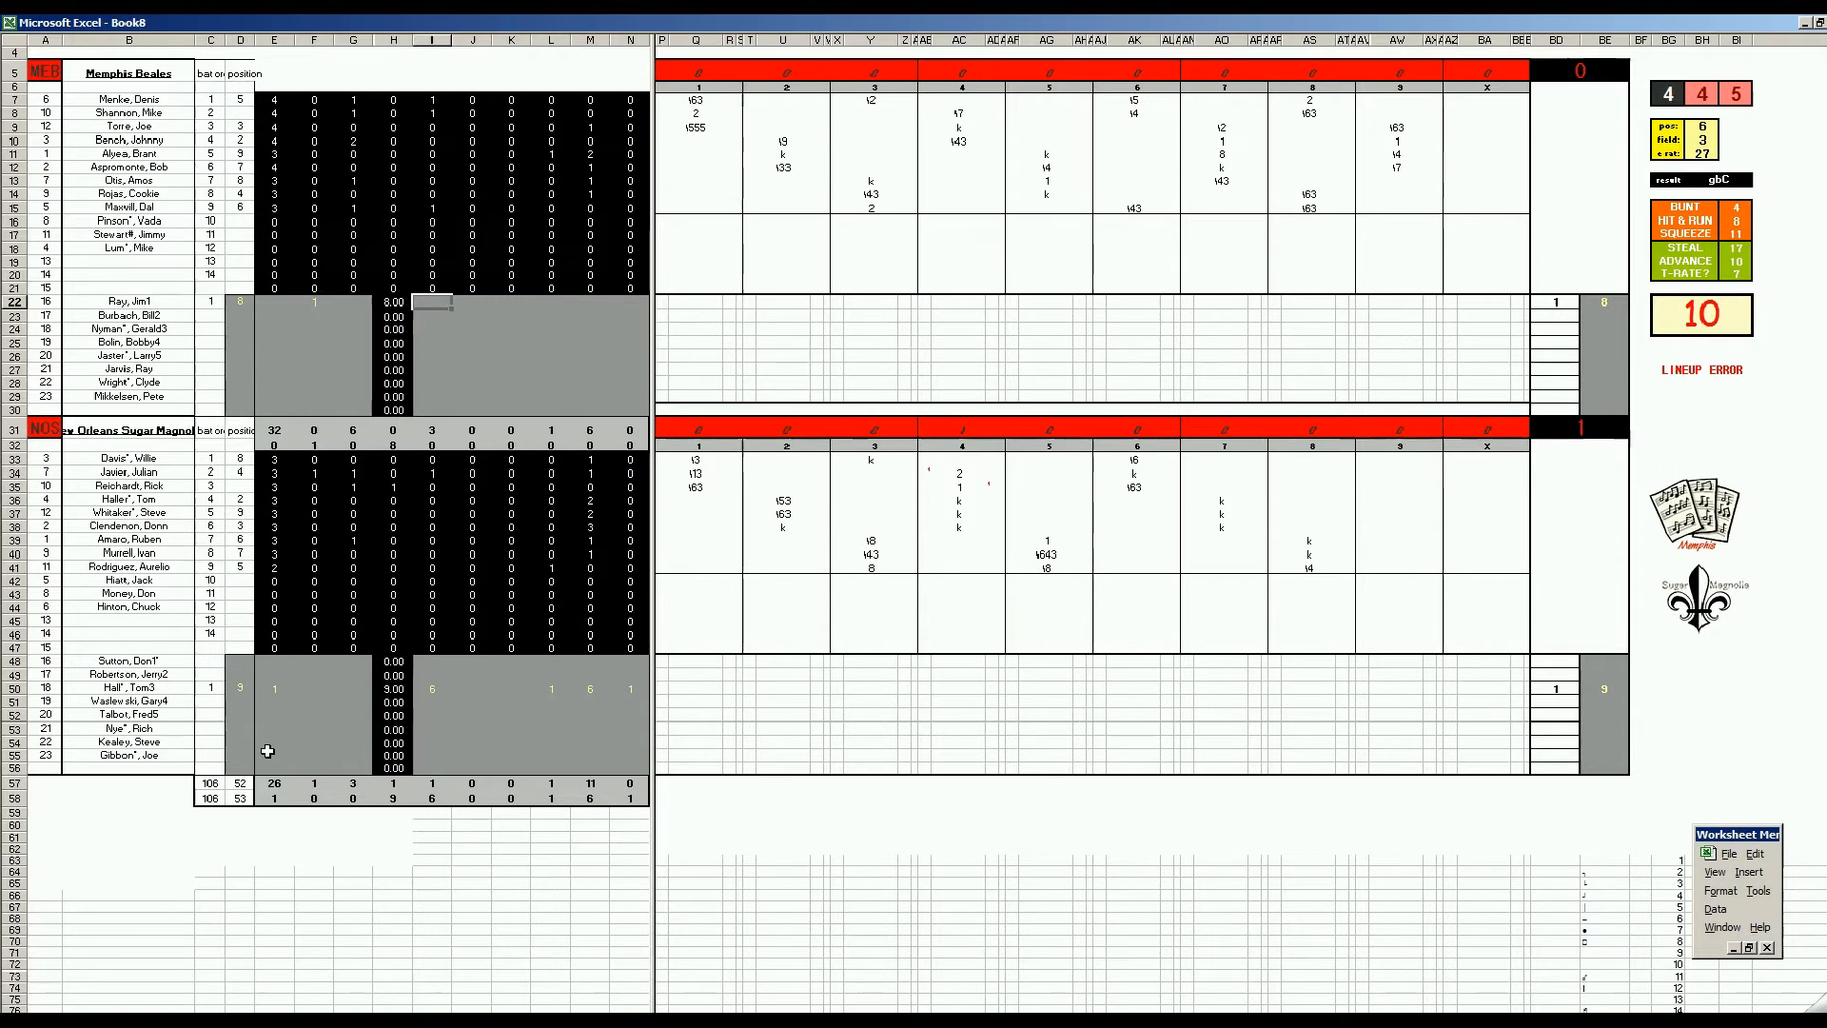
type("3")
key("Right")
type("1")
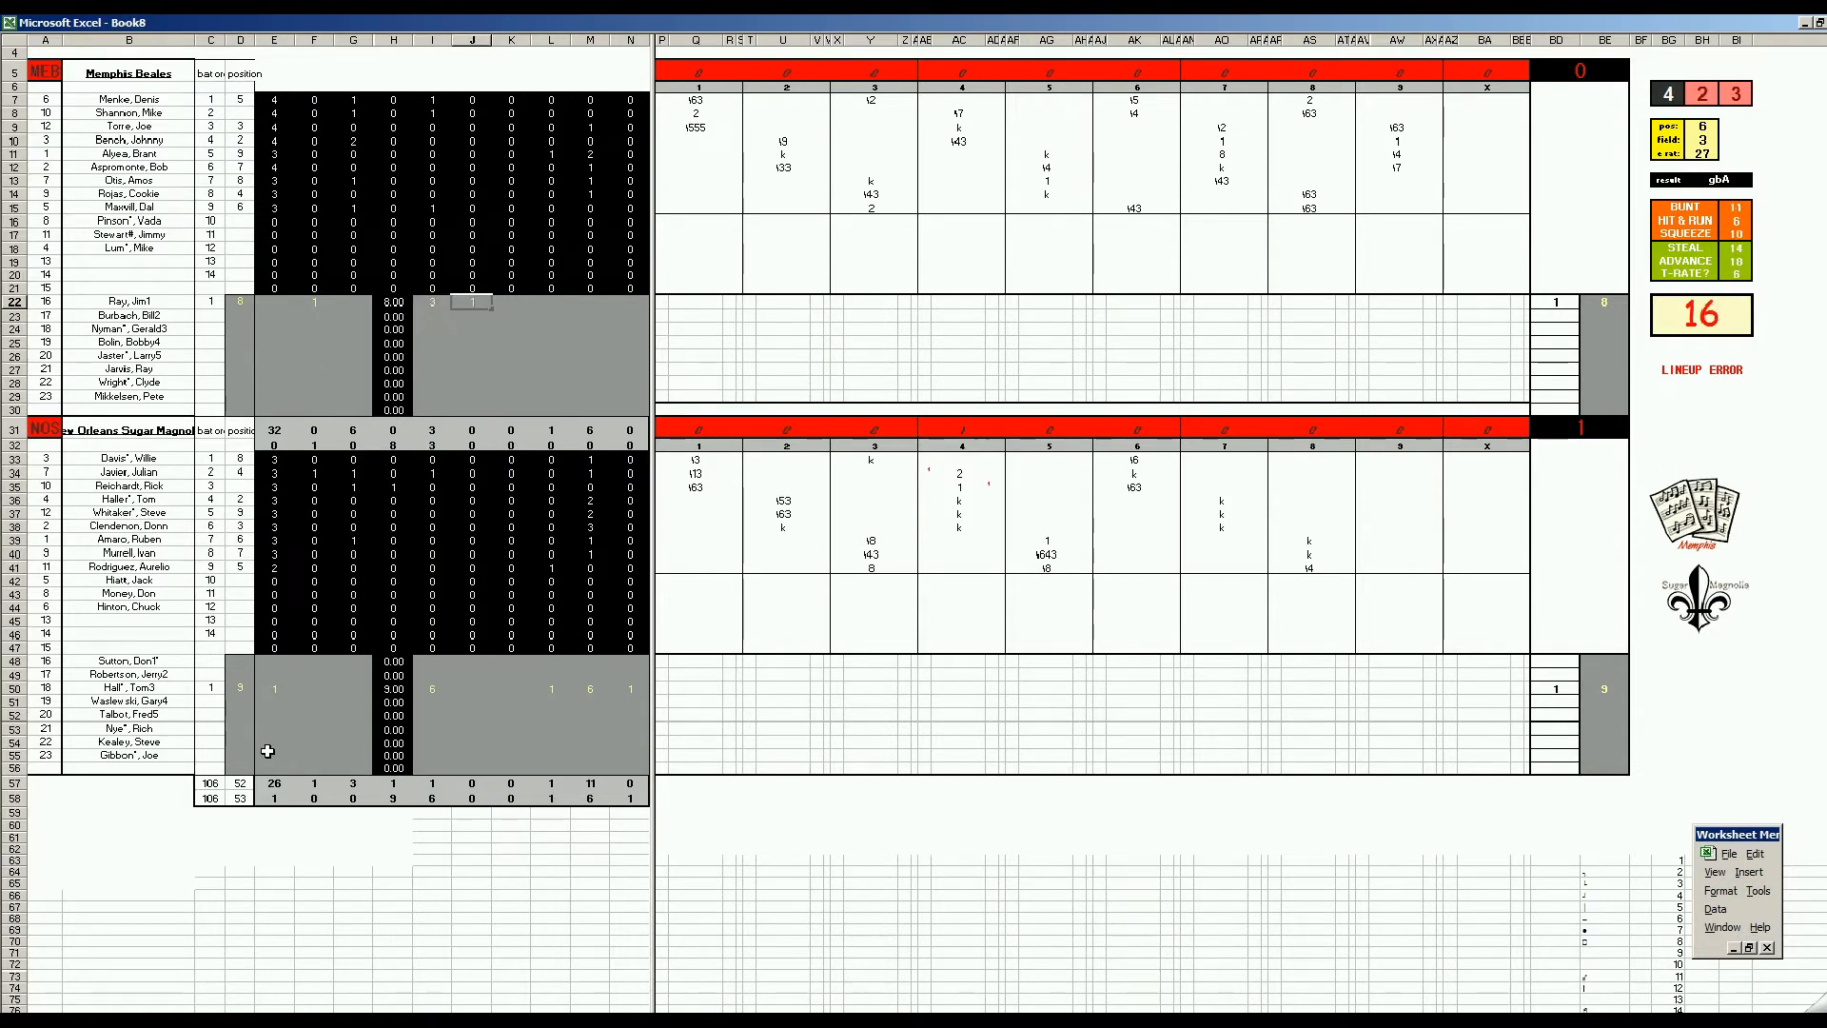
key("Right")
type("1")
key("Right")
type("1")
key("Right")
type("11")
key("Right")
type("1")
key("Return")
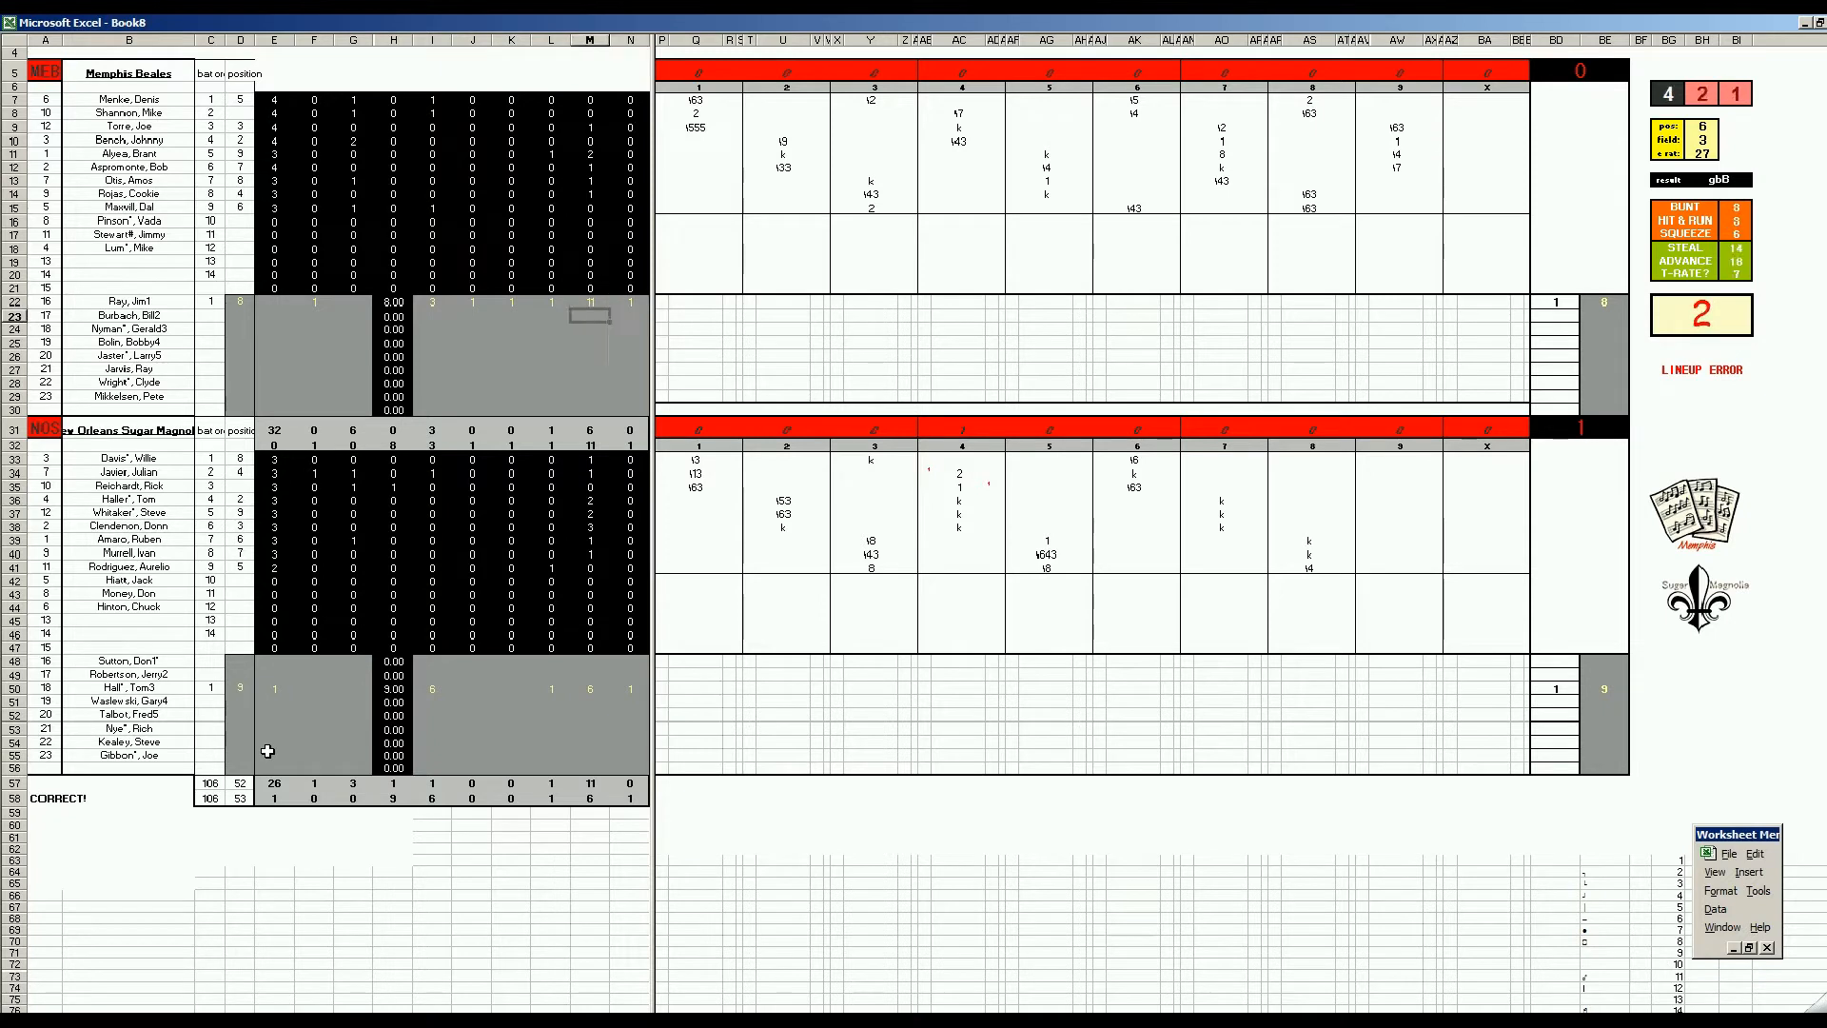
Save the game workbook in the wbc folder as 23nosmeb.xls, basing the name on 22nosmeb.xls.
key("Left")
key("Down")
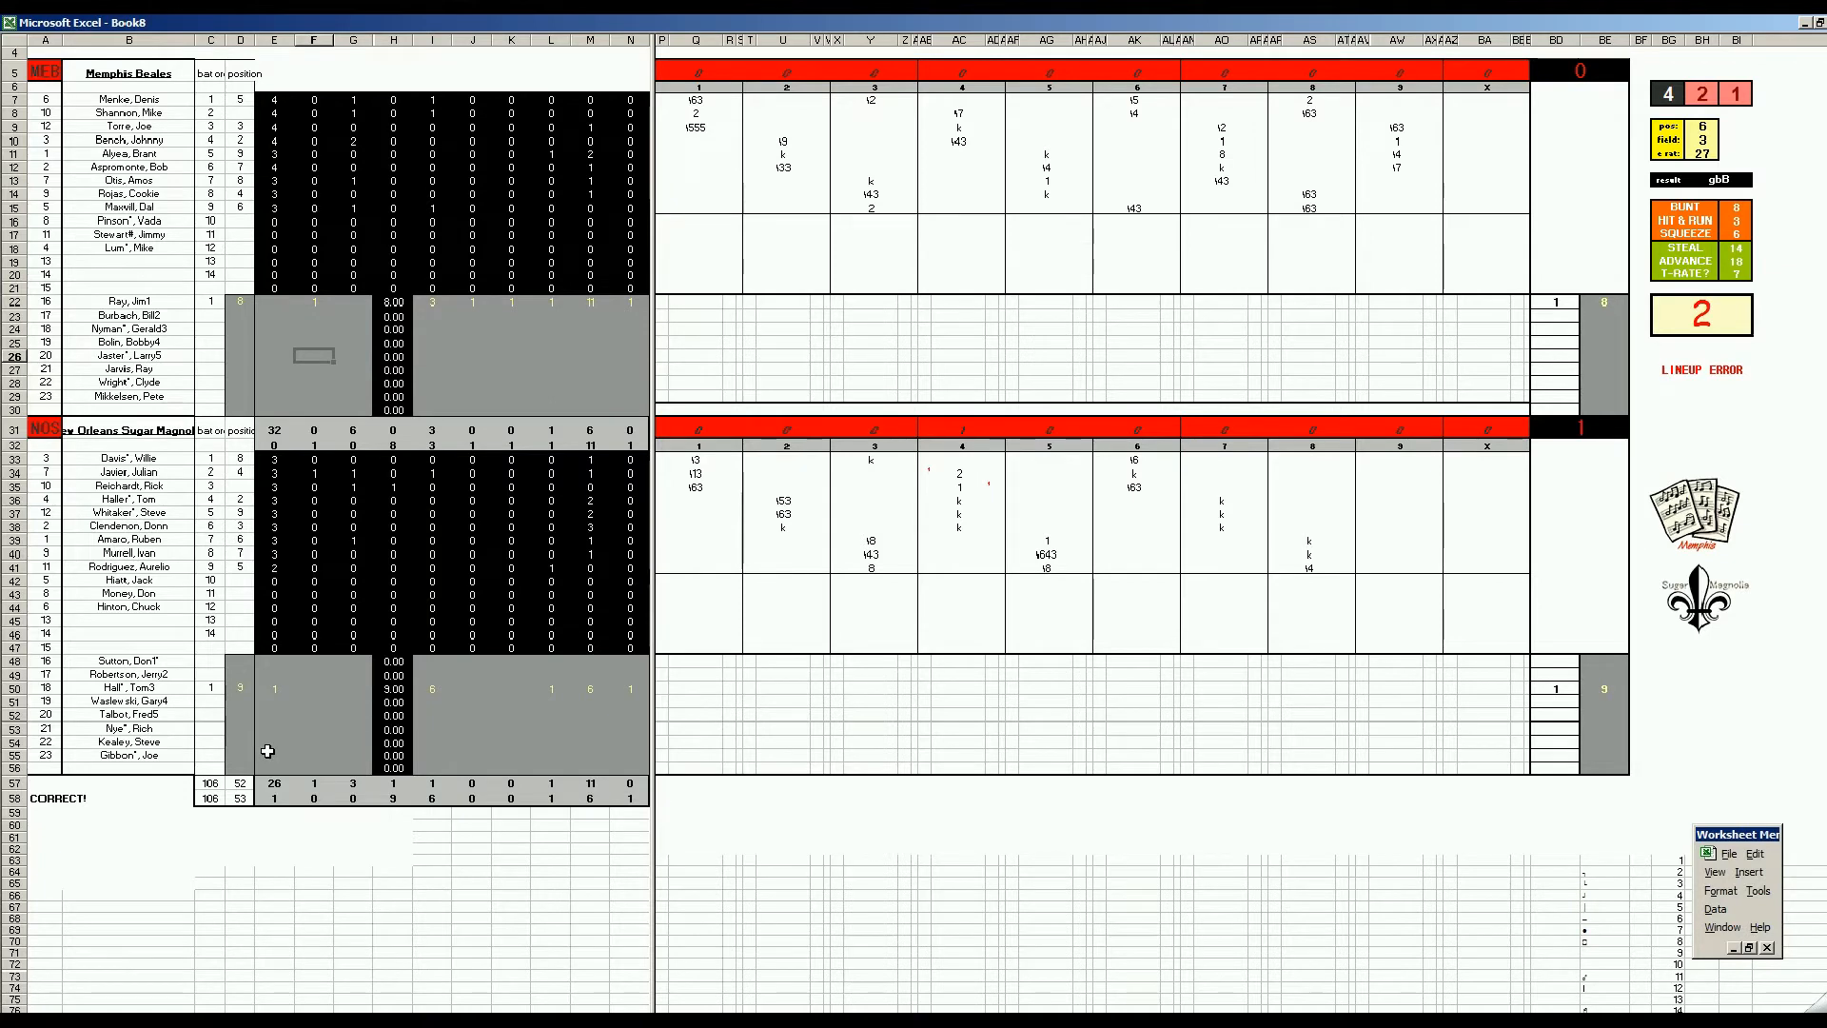
key("ctrl+s")
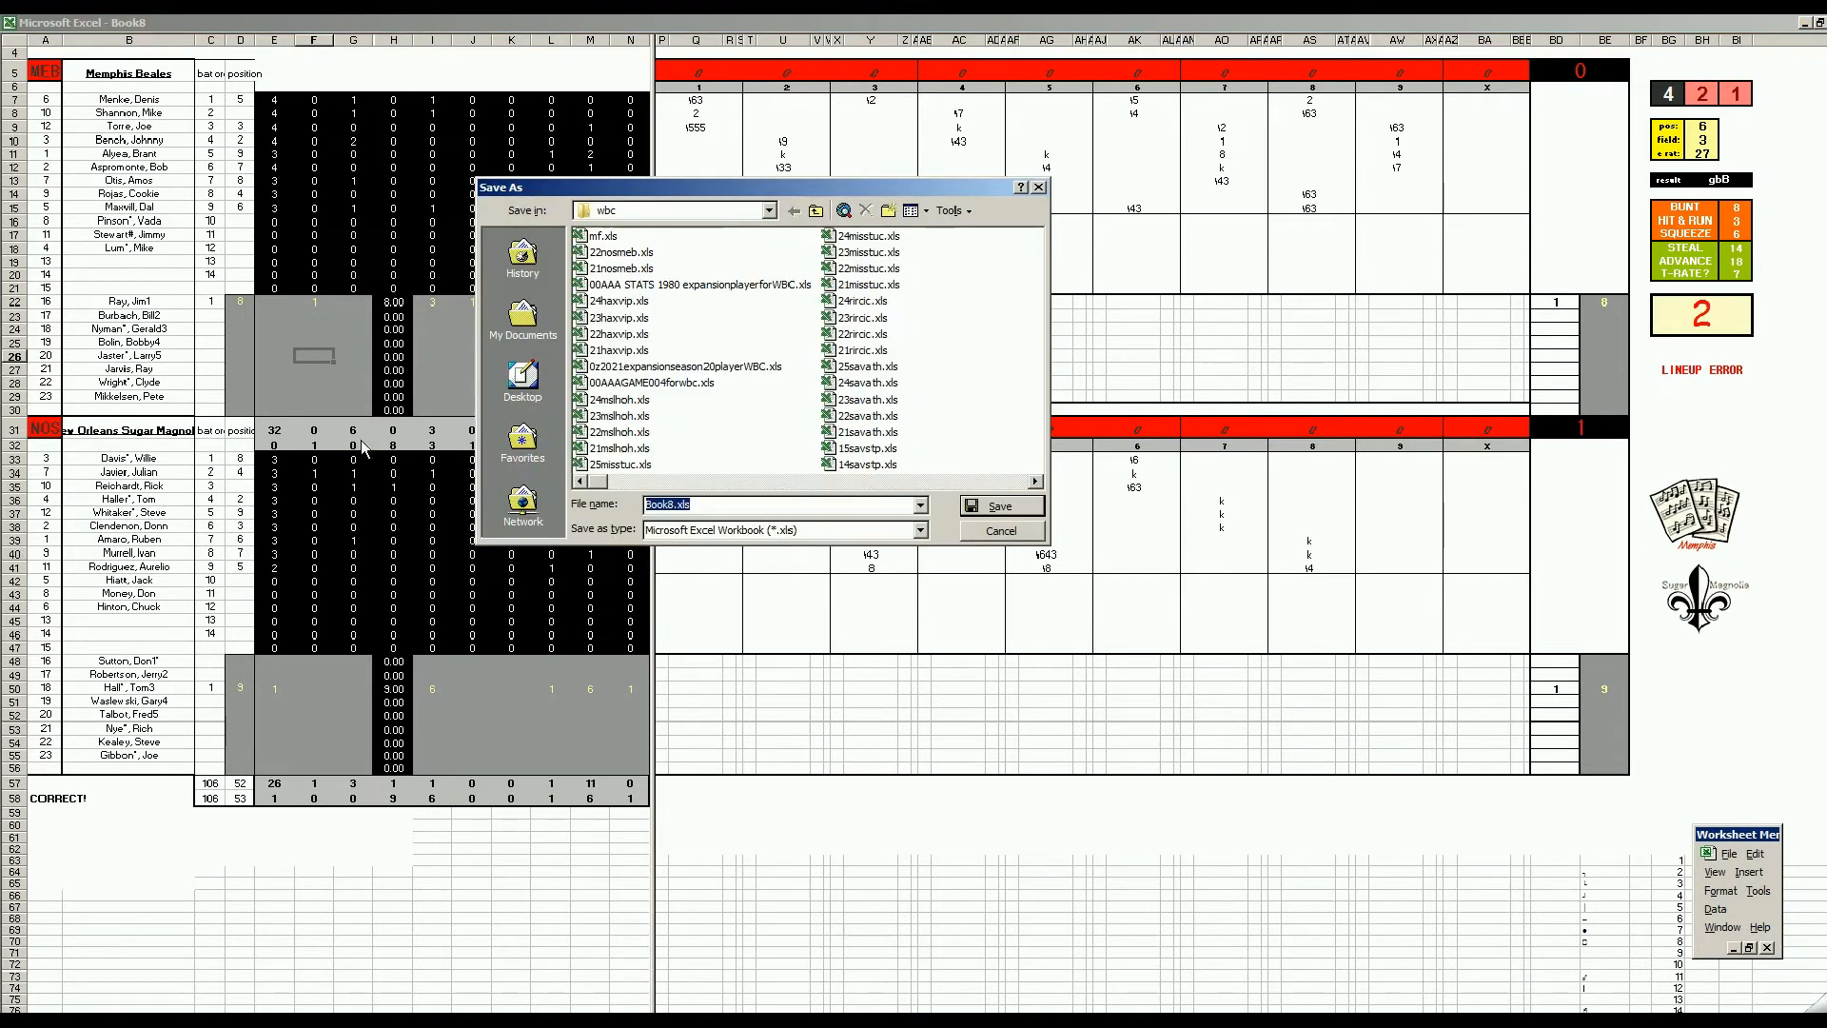
left_click(619, 254)
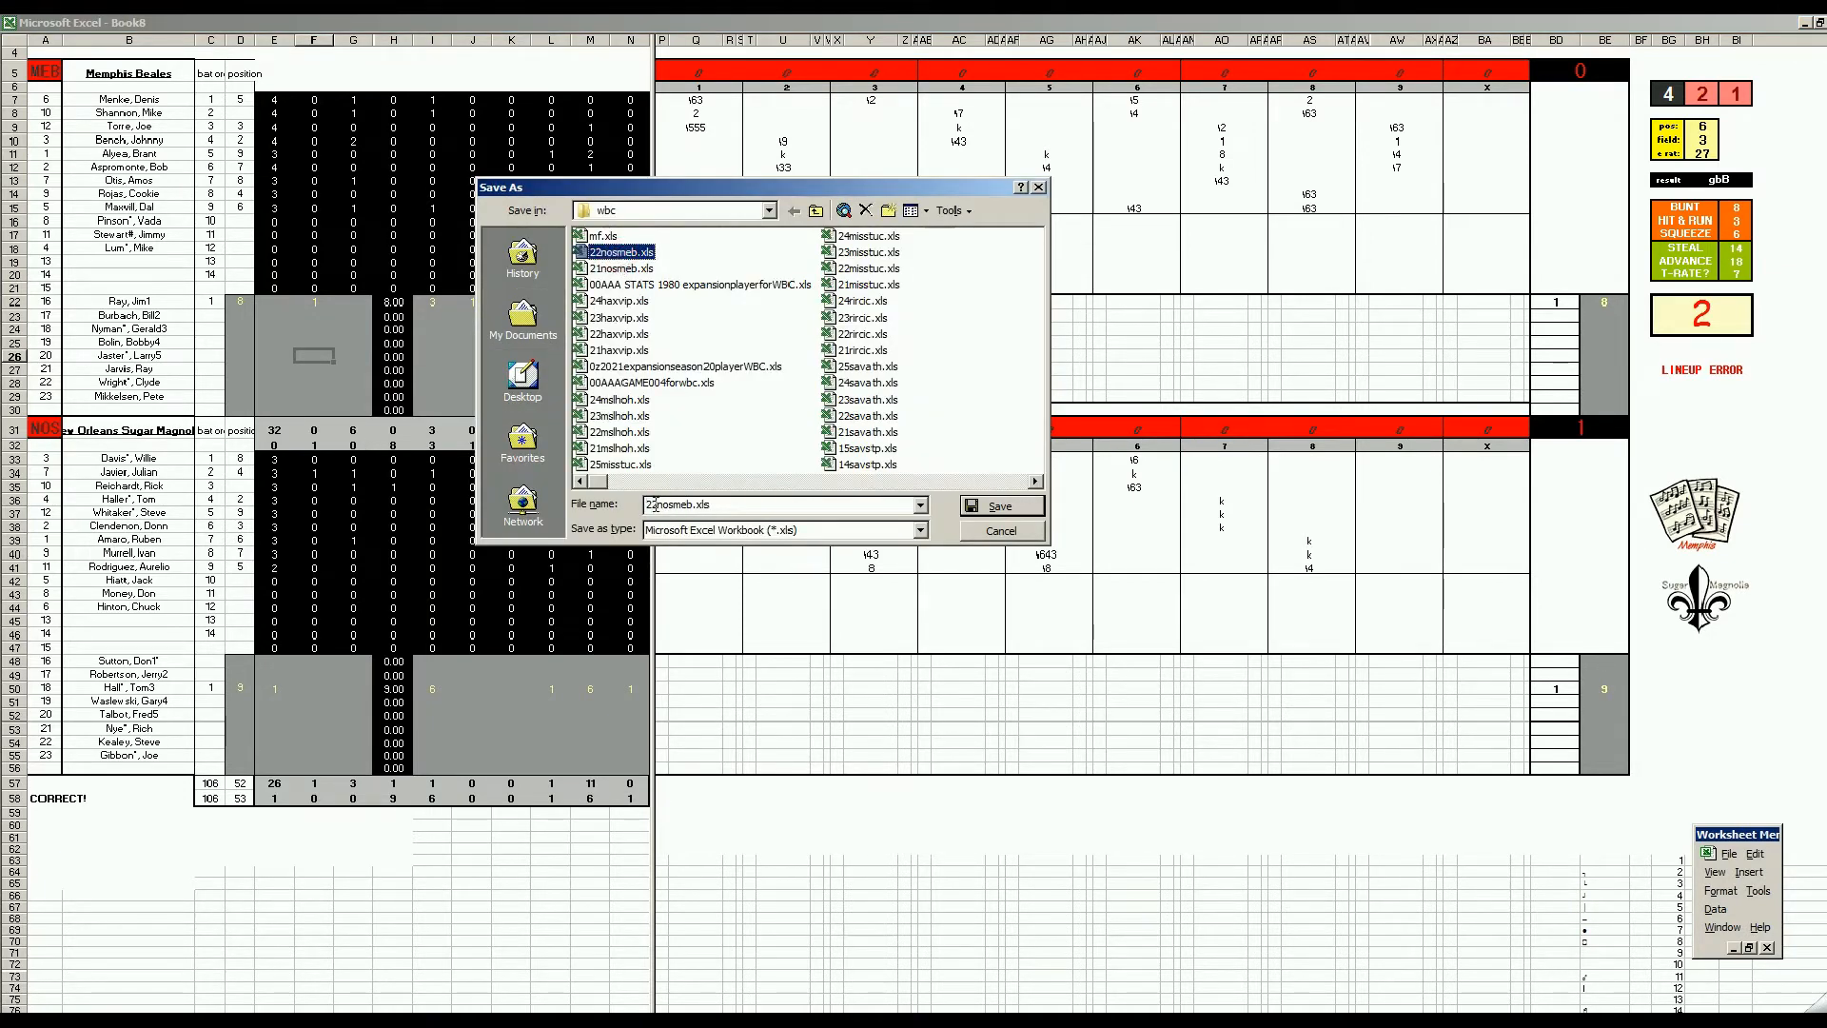
left_click(653, 504)
key("BackSpace")
type("3")
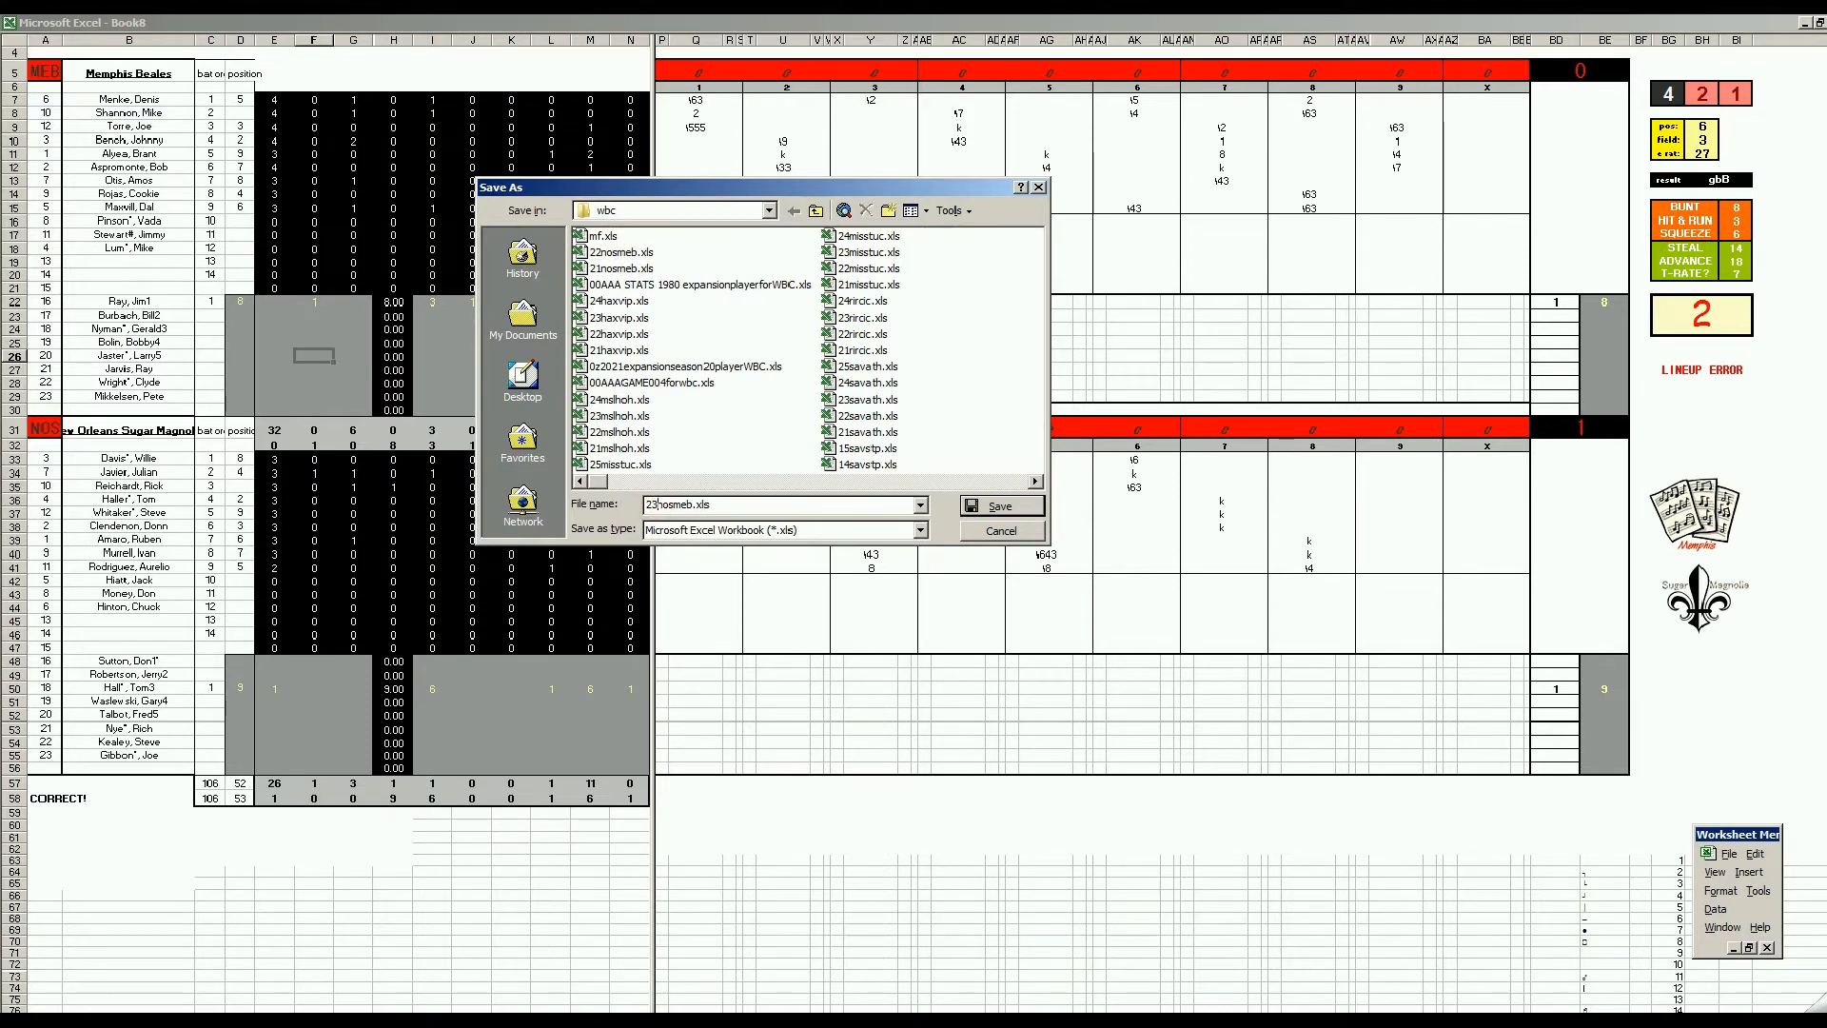
key("Return")
Save a copy as mf.xls over the existing file and transfer Memphis's game statistics into 00AAA STATS 1980 expansionplayerforWBC.xls.
key("F12")
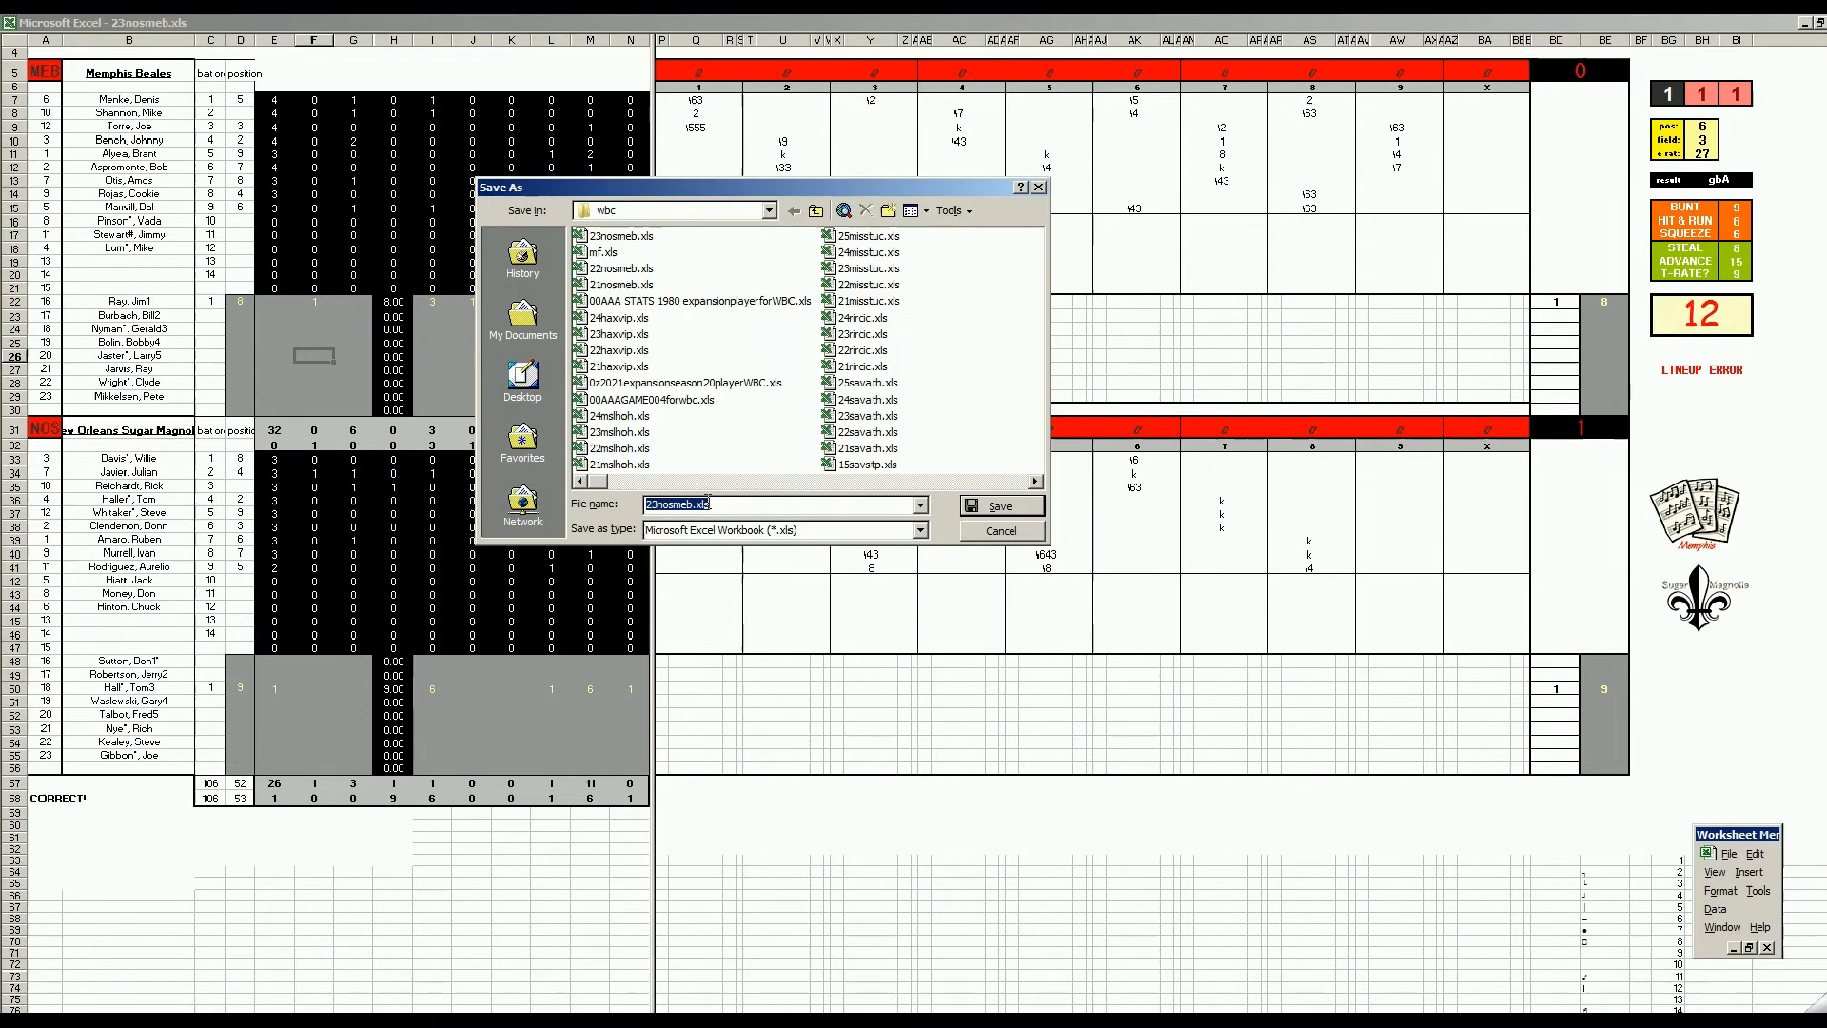
type("mf")
key("Return")
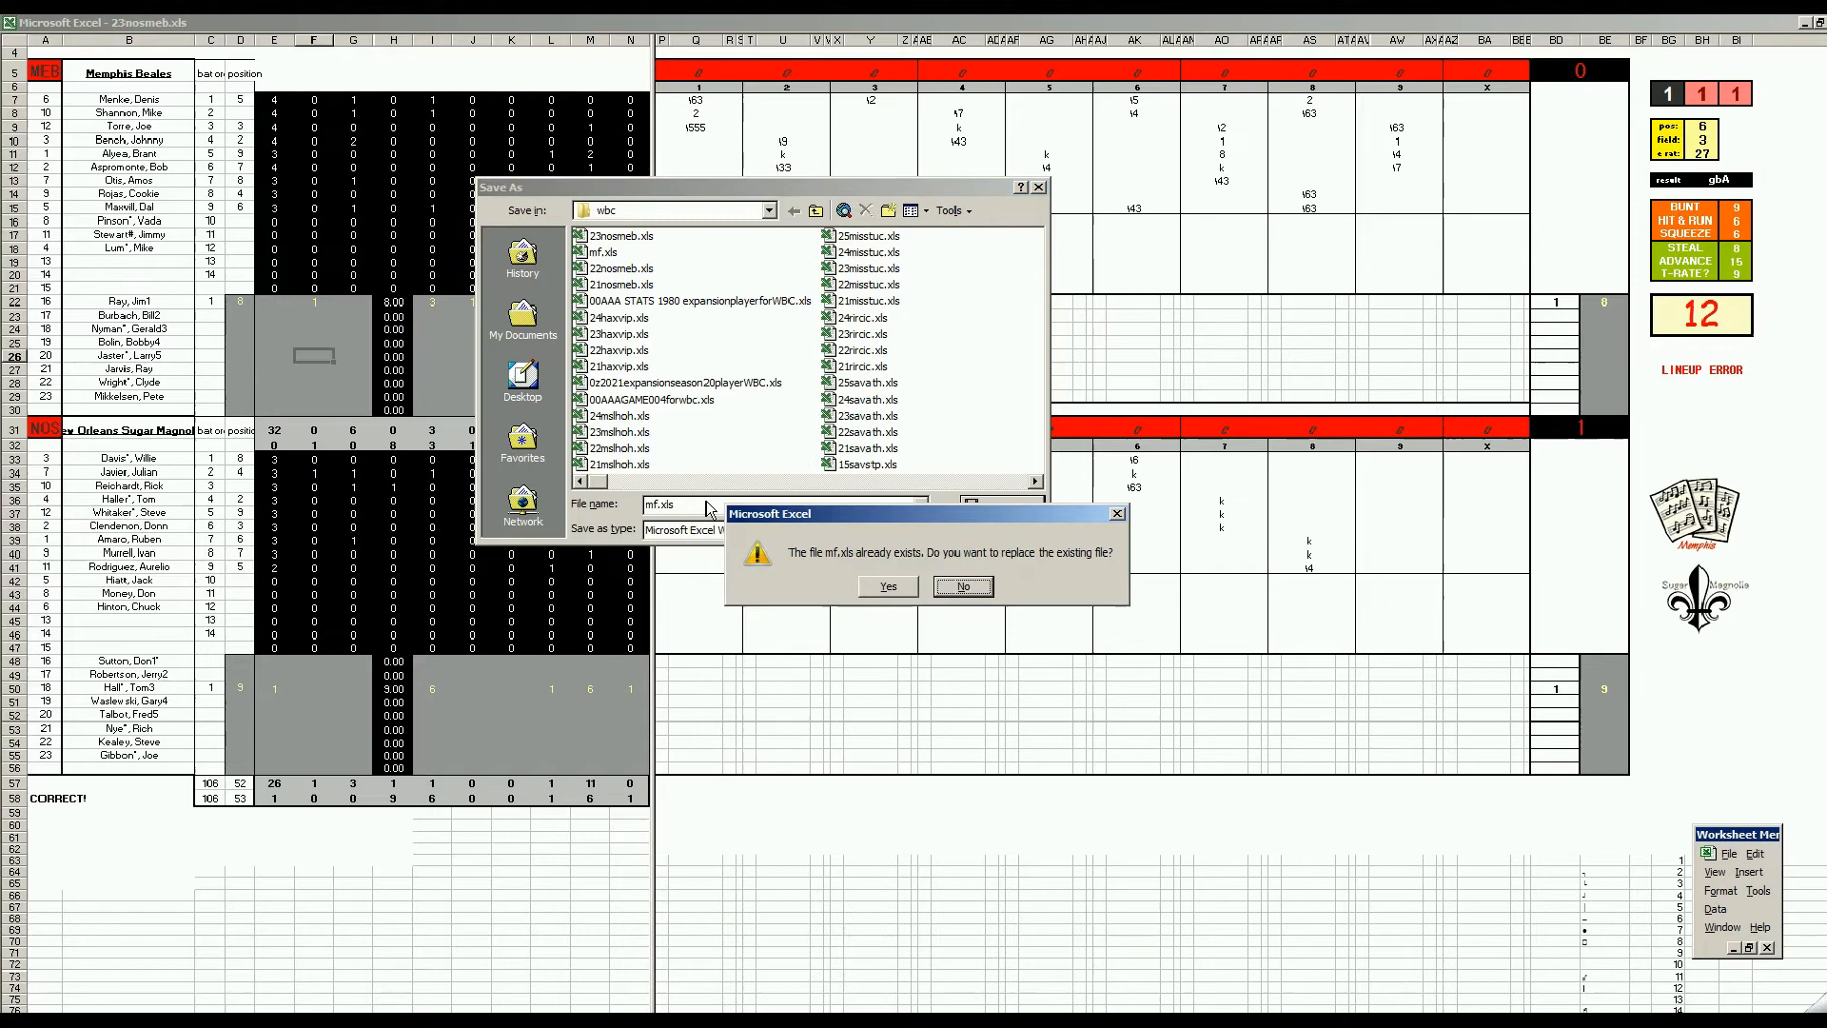
key("Return")
key("ctrl+m")
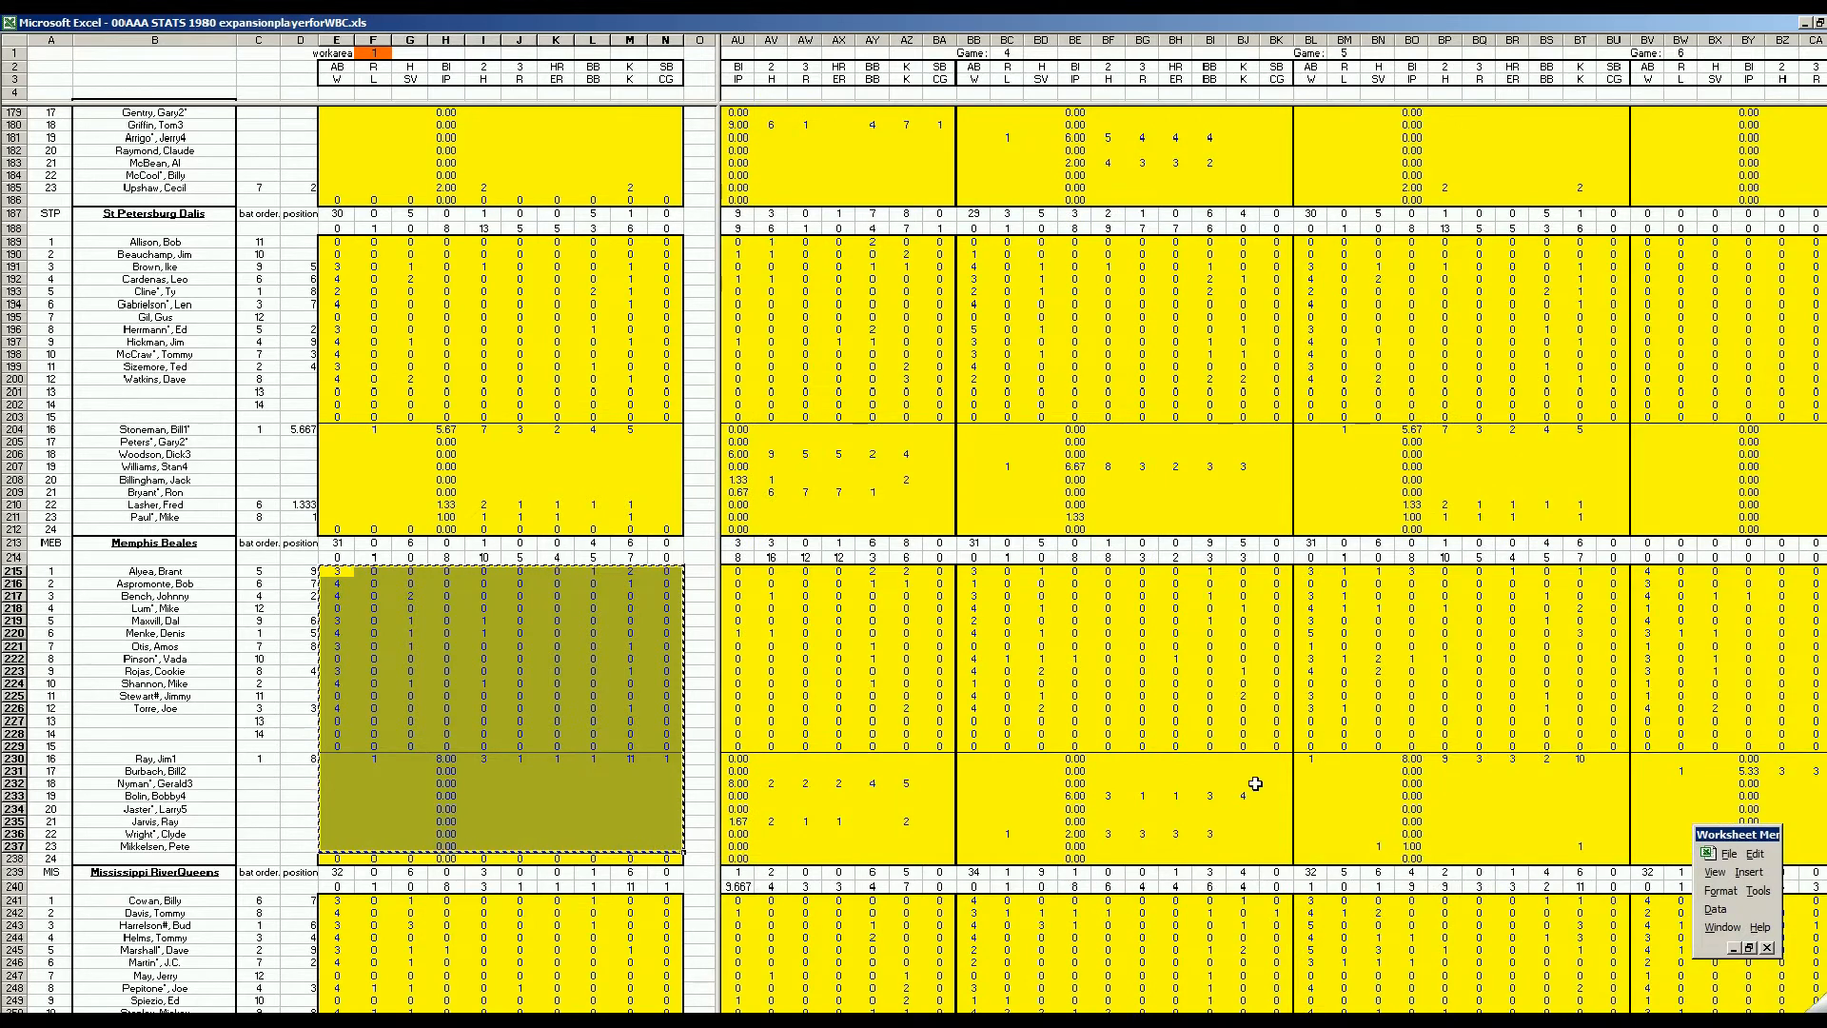
Paste Memphis's copied work-area statistics into the team's Game 9 block, starting in its first batter's at-bats cell.
scroll(1273, 552, "right", 8)
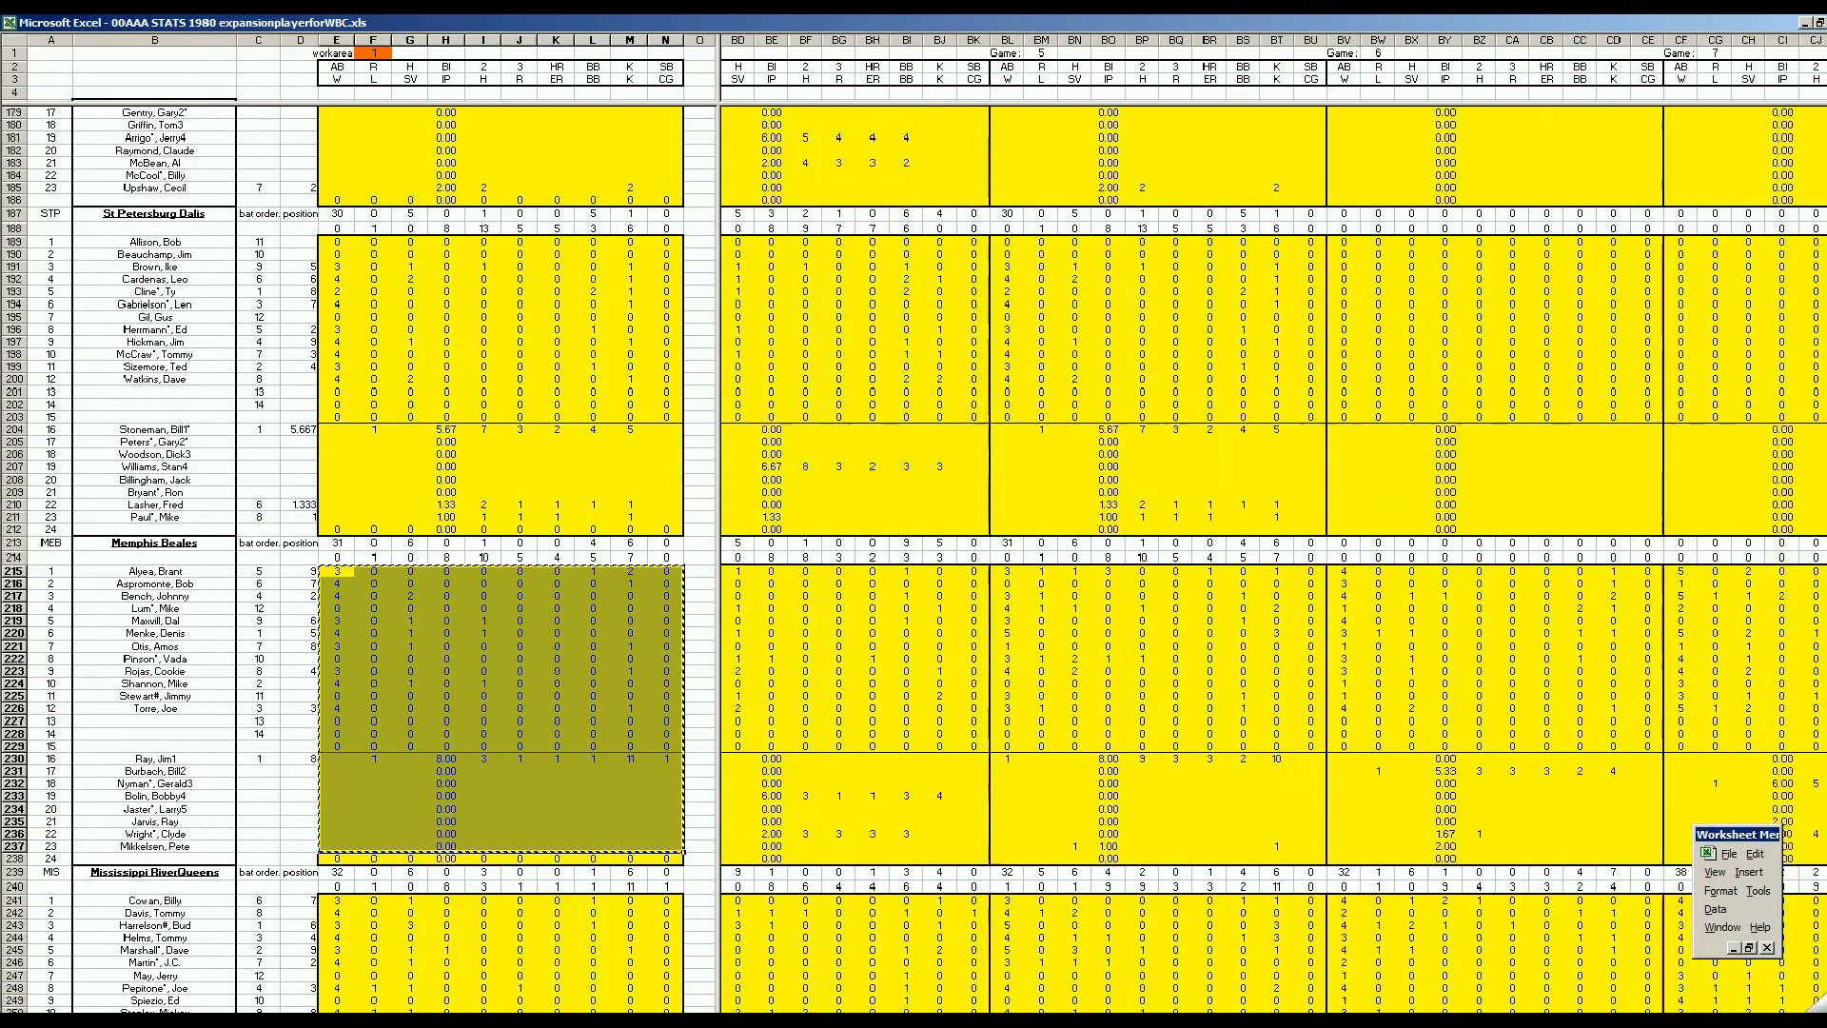
scroll(844, 609, "right", 8)
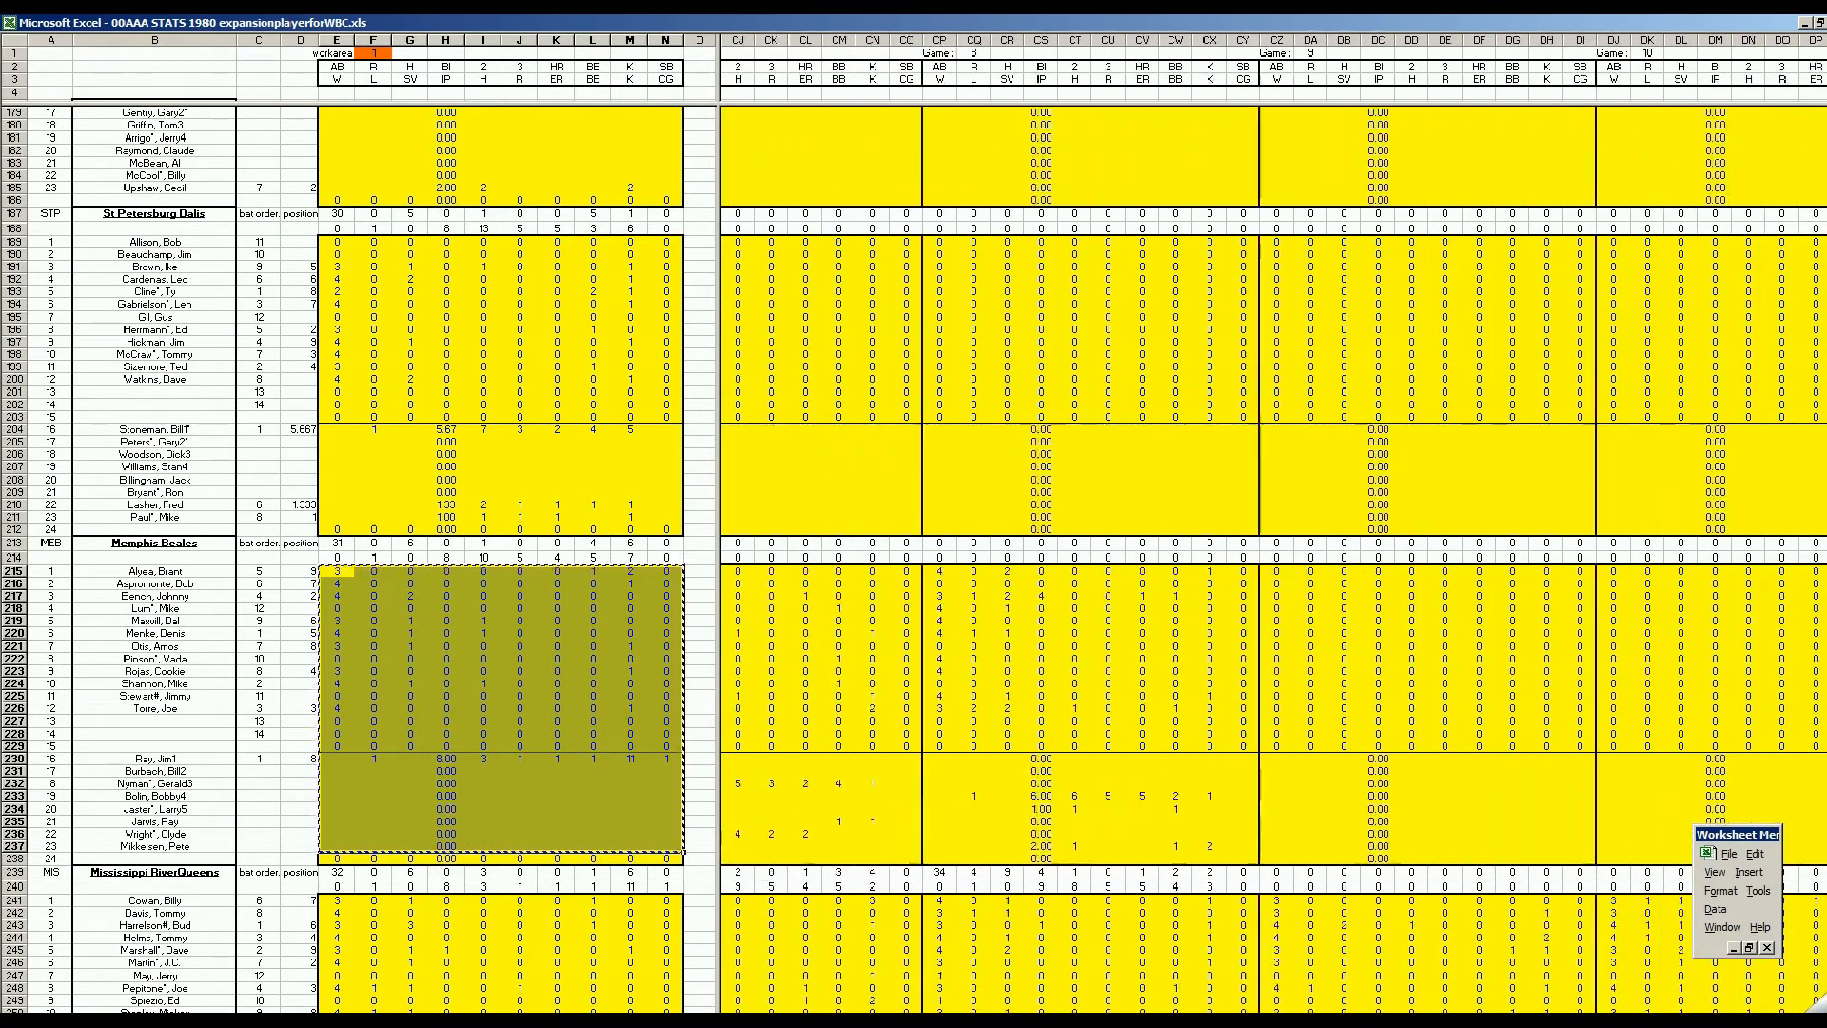
right_click(942, 576)
left_click(978, 626)
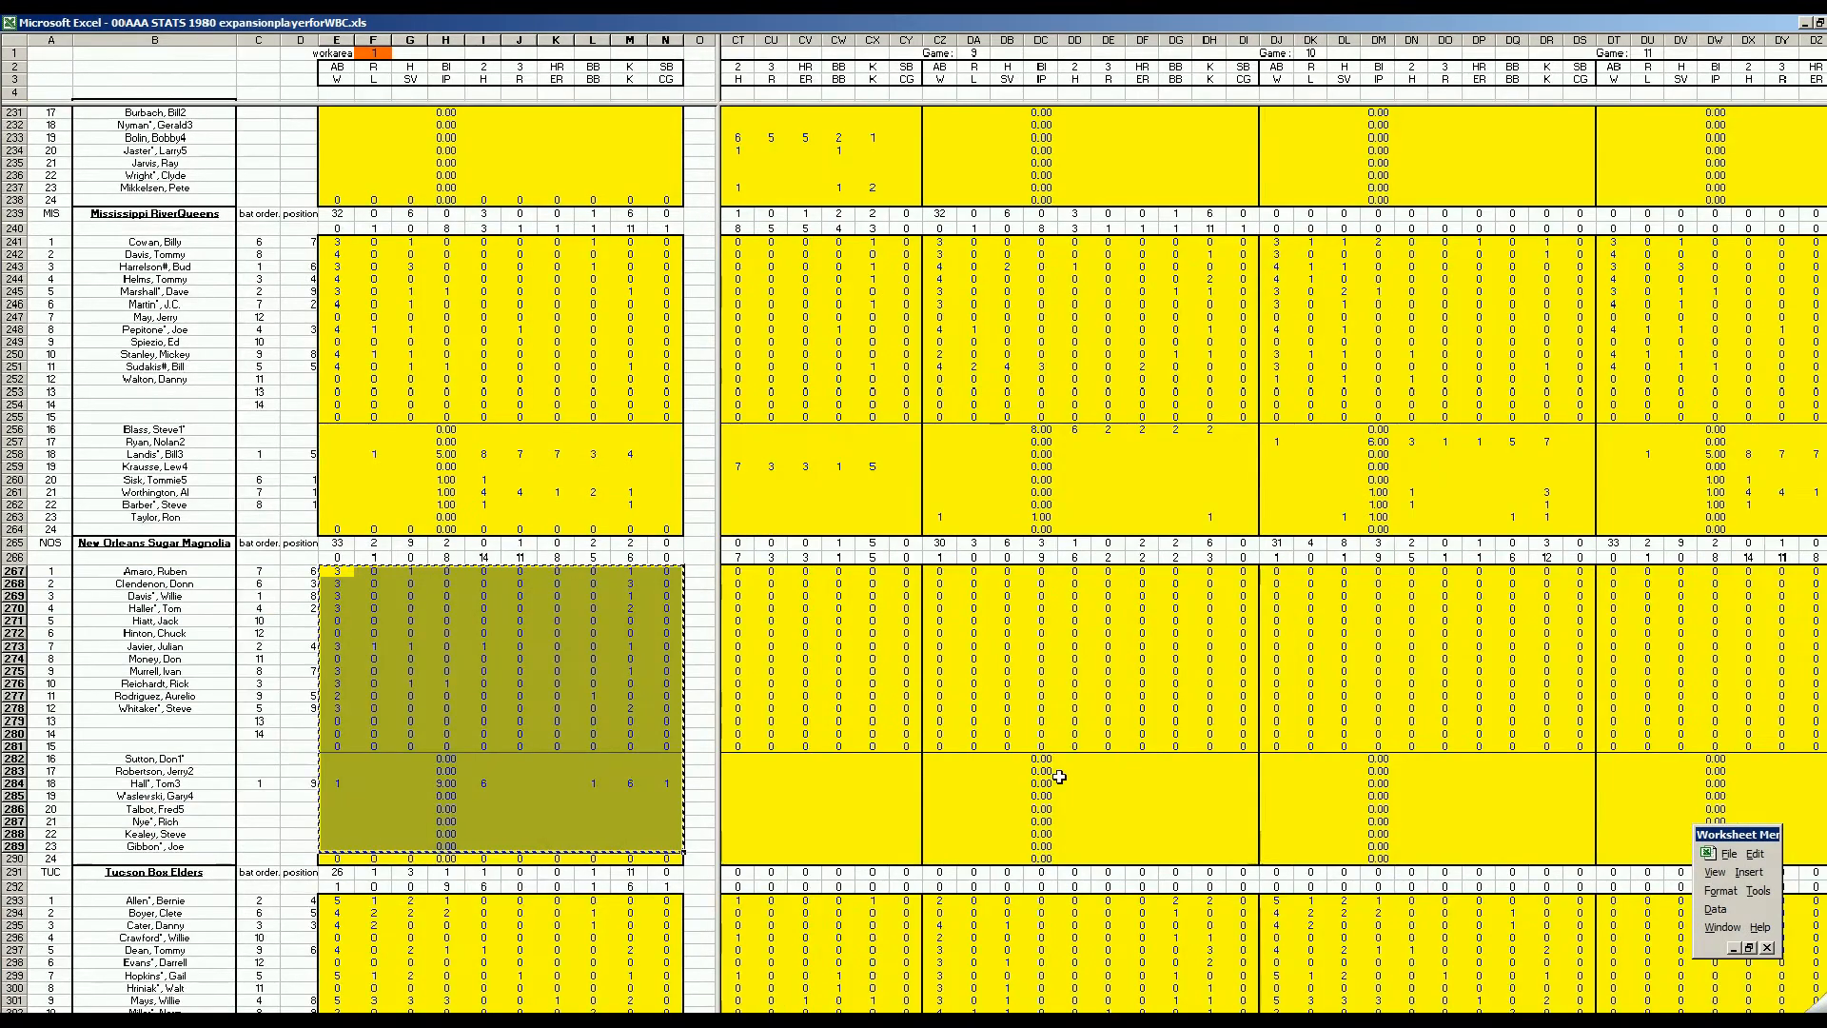
Paste New Orleans's copied work-area statistics into the team's Game 8 block, starting at CP267.
left_click(730, 1020)
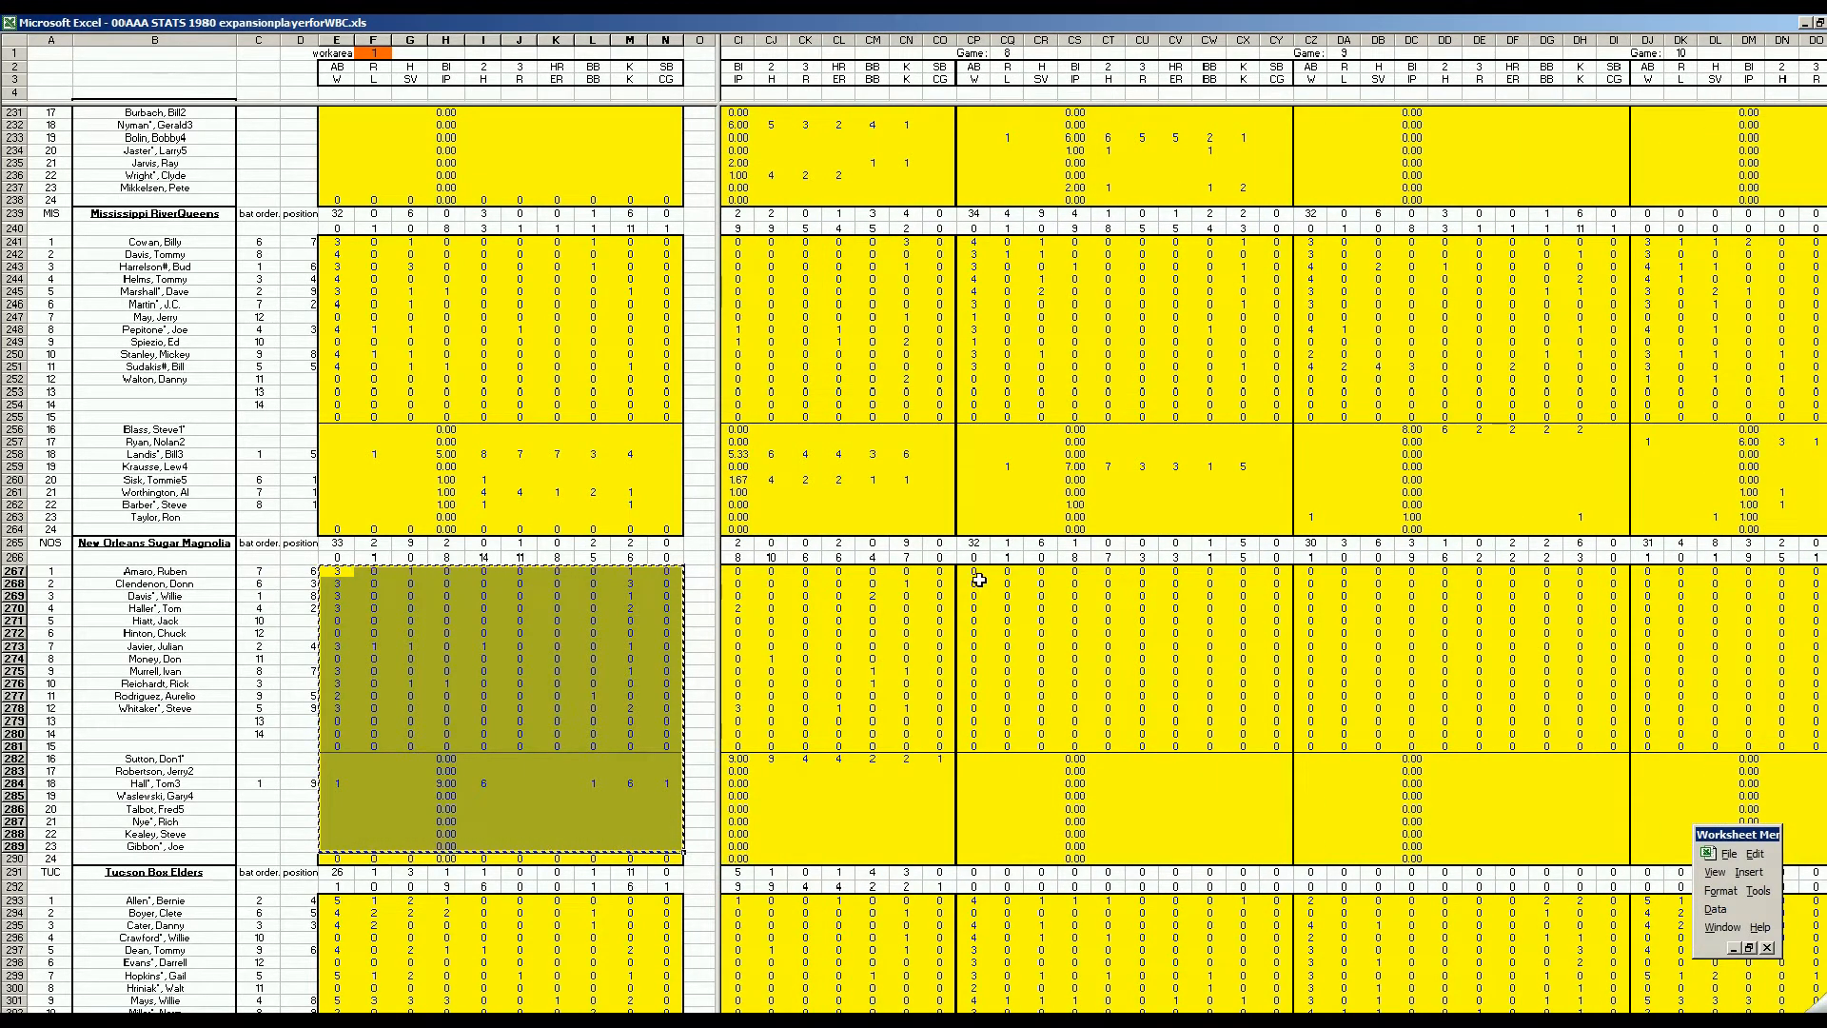
right_click(979, 575)
left_click(1013, 623)
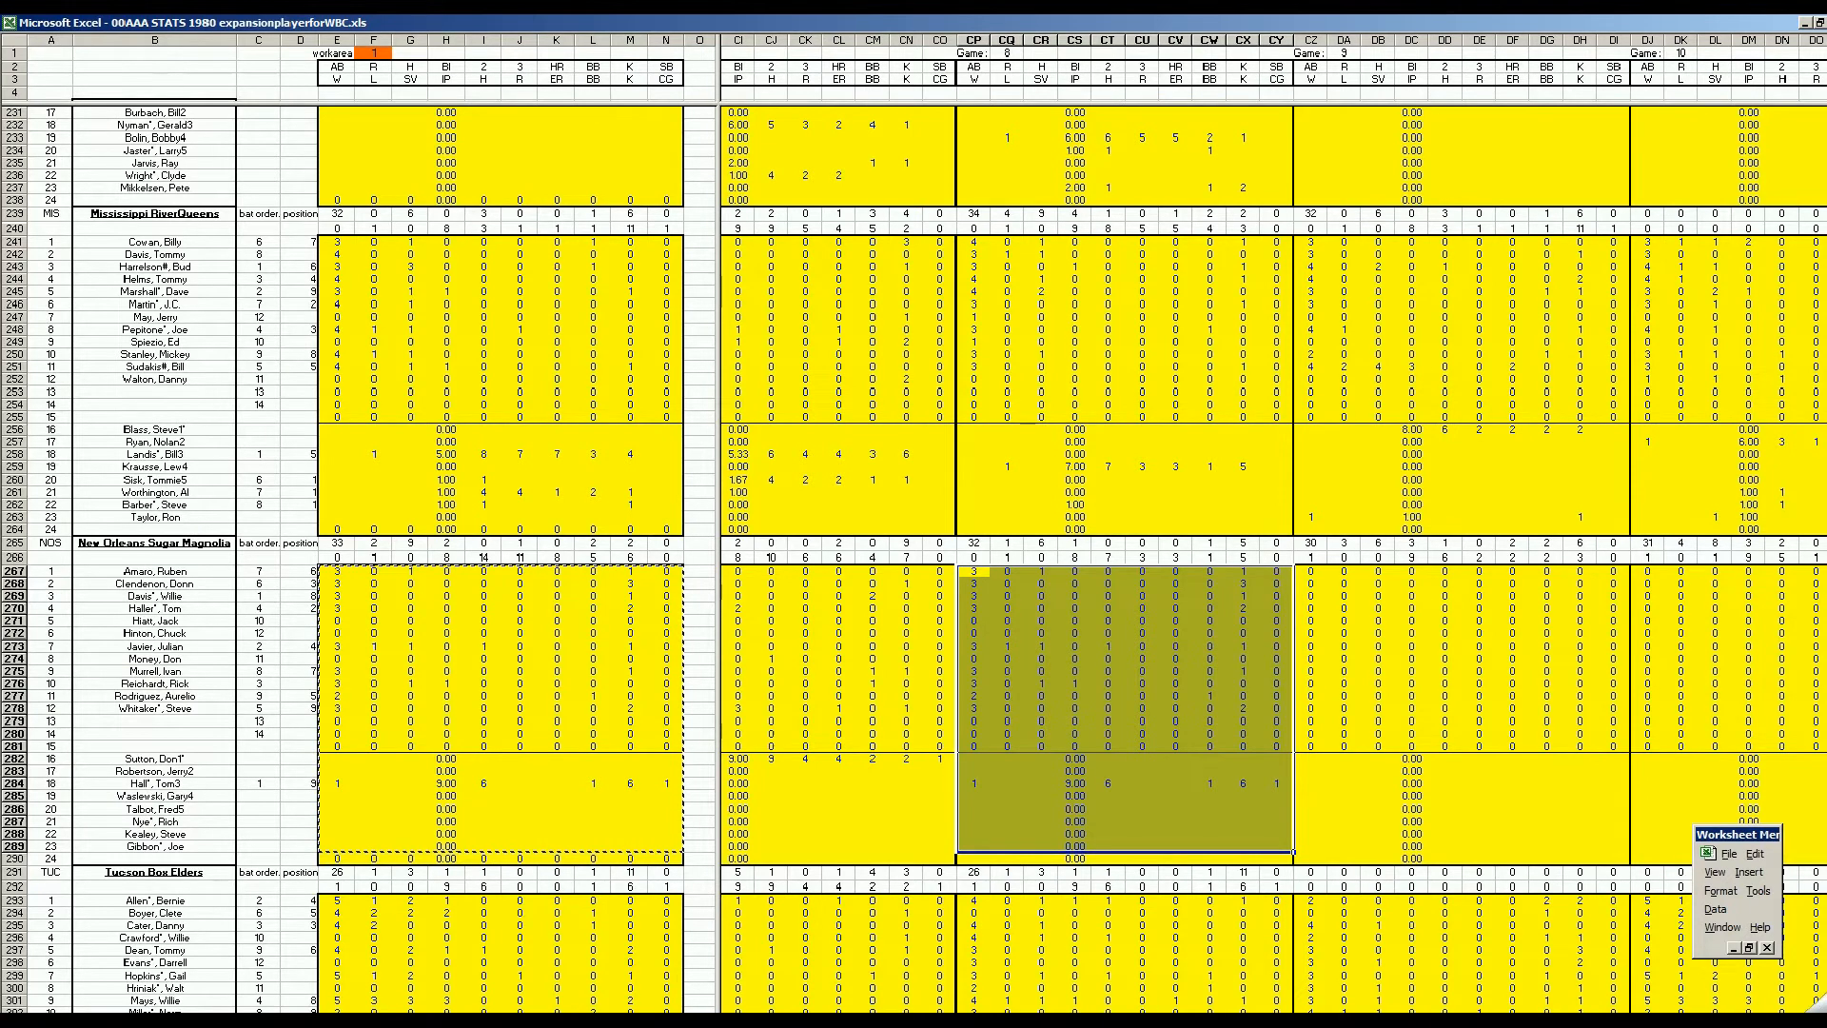
Check the batting average and ERA beside the season totals of New Orleans and Memphis.
left_click_drag(1047, 1020, 1265, 1020)
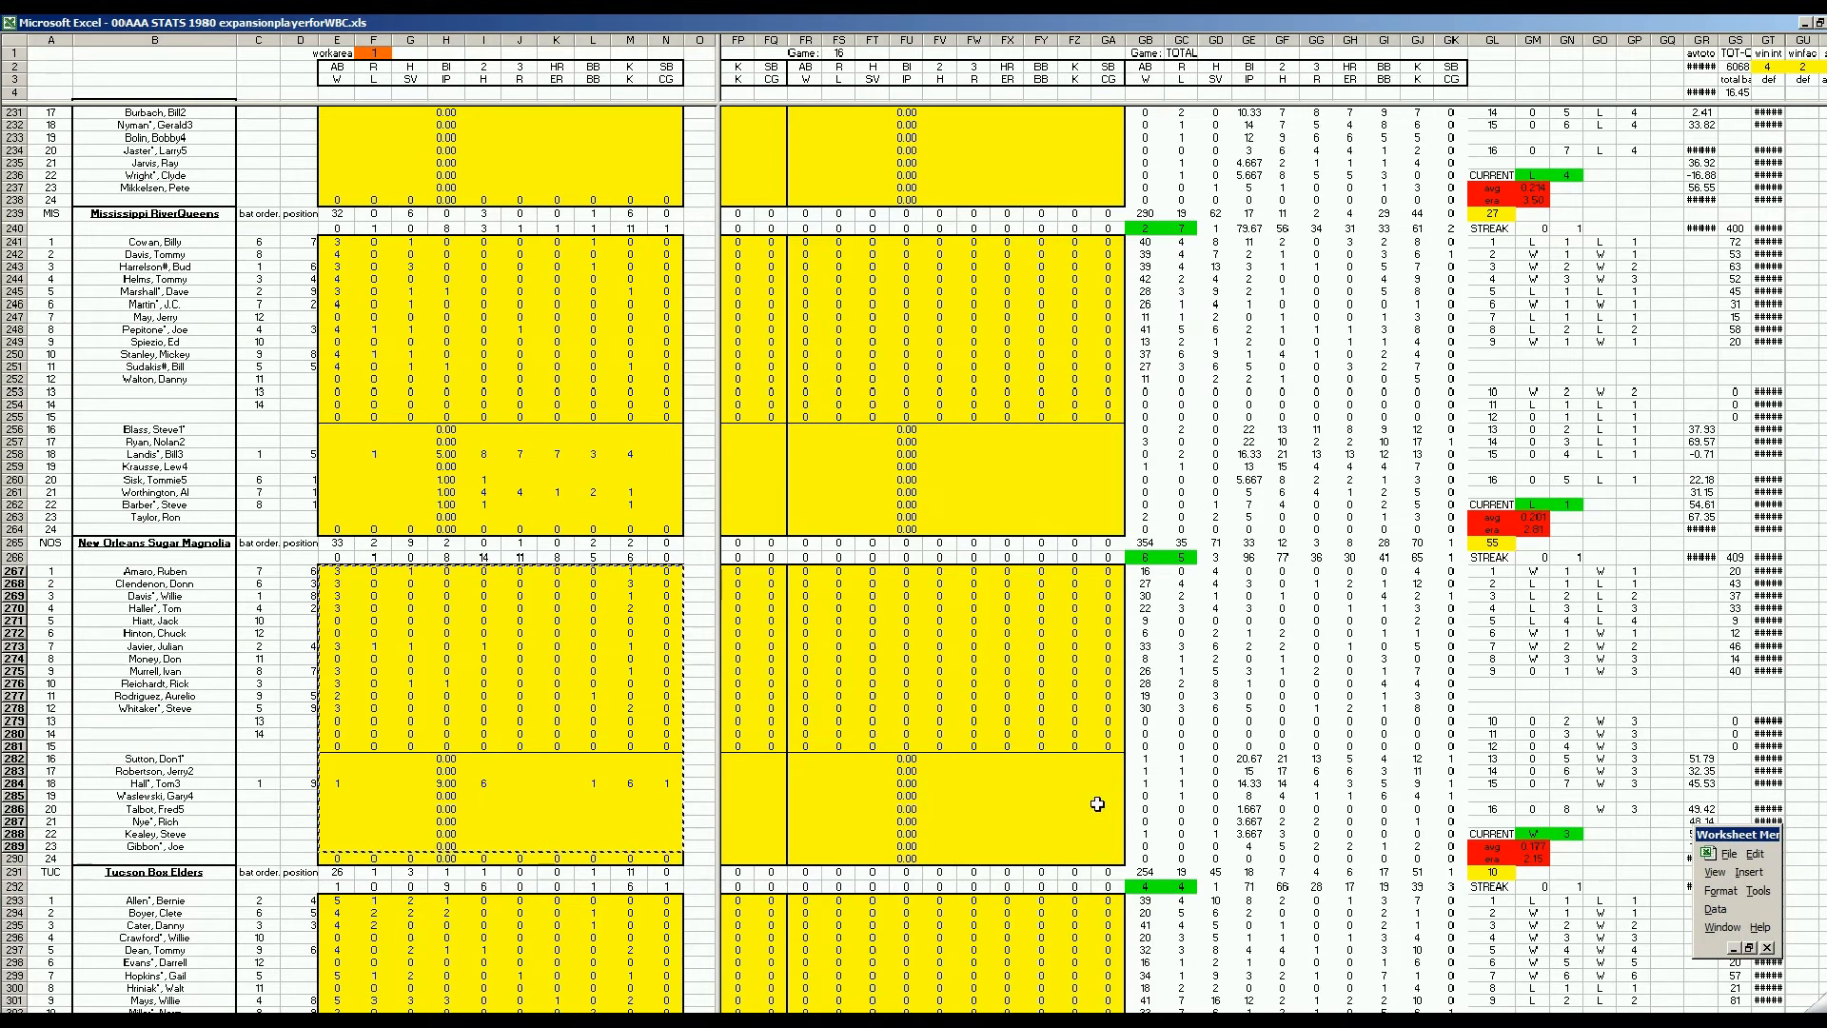
left_click(1534, 846)
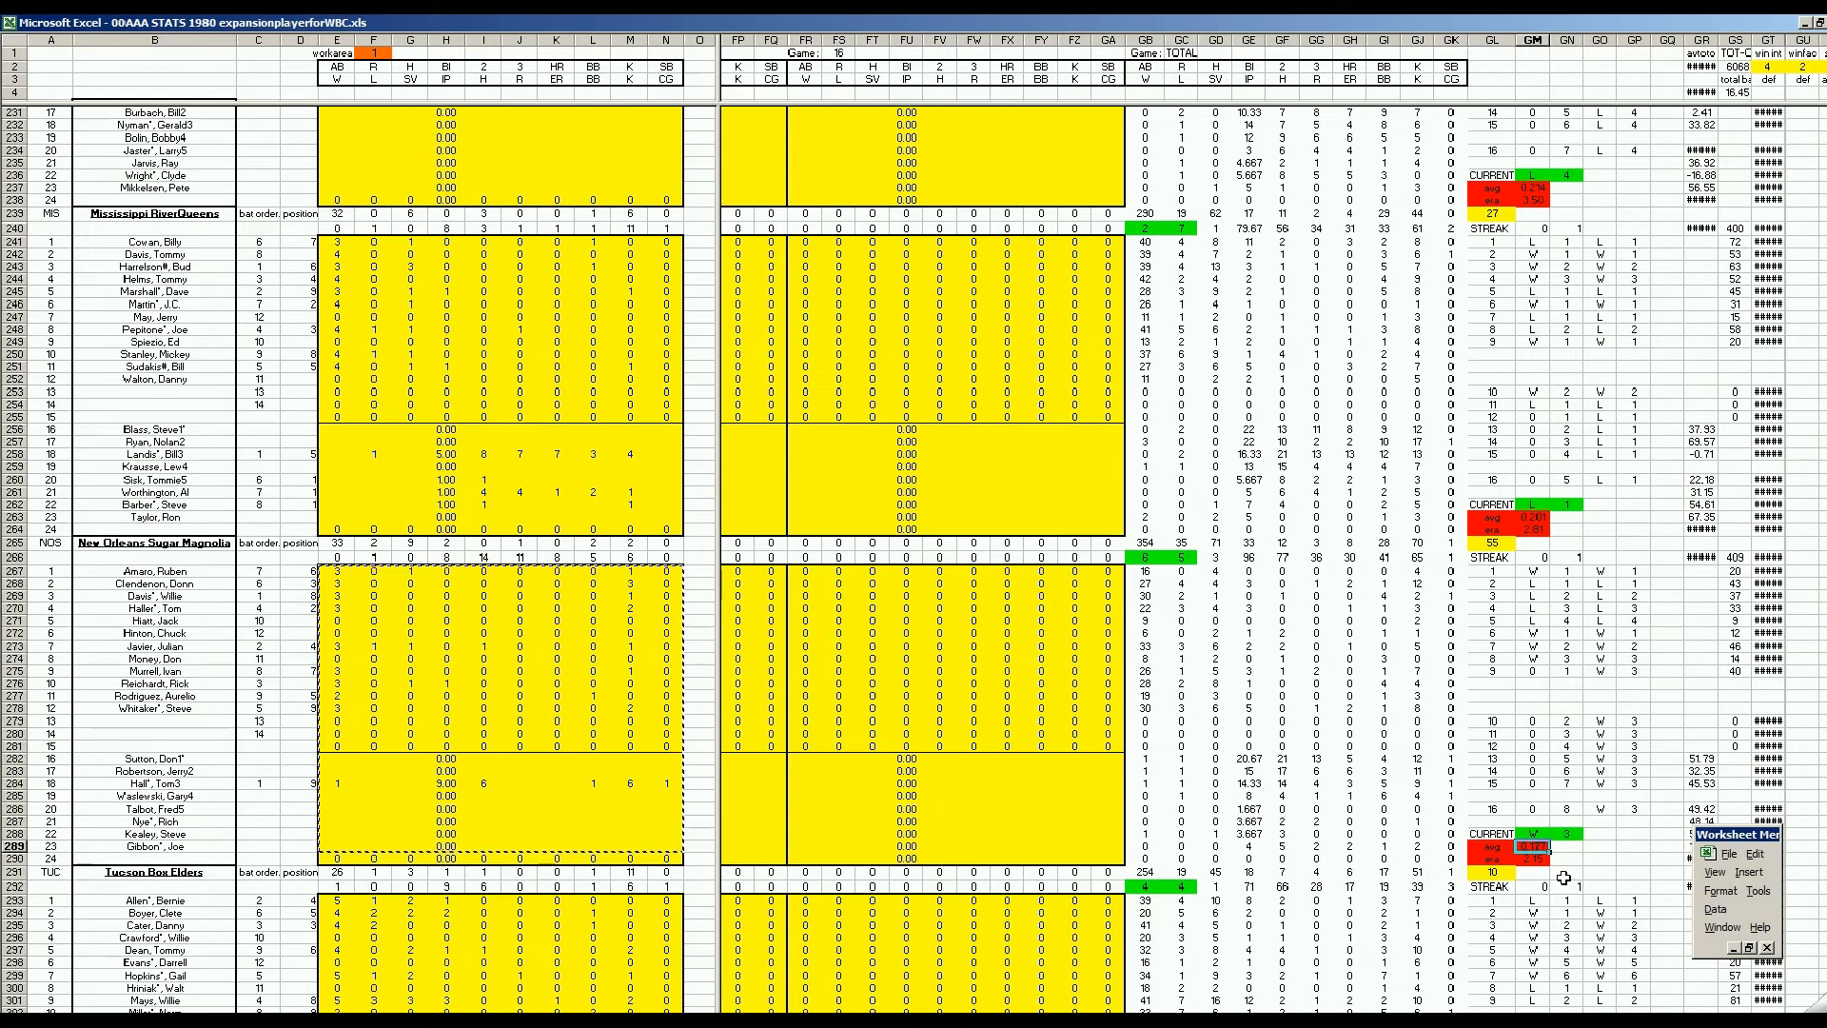
left_click(1531, 860)
left_click(940, 392)
scroll(985, 531, "up", 4)
scroll(989, 532, "up", 4)
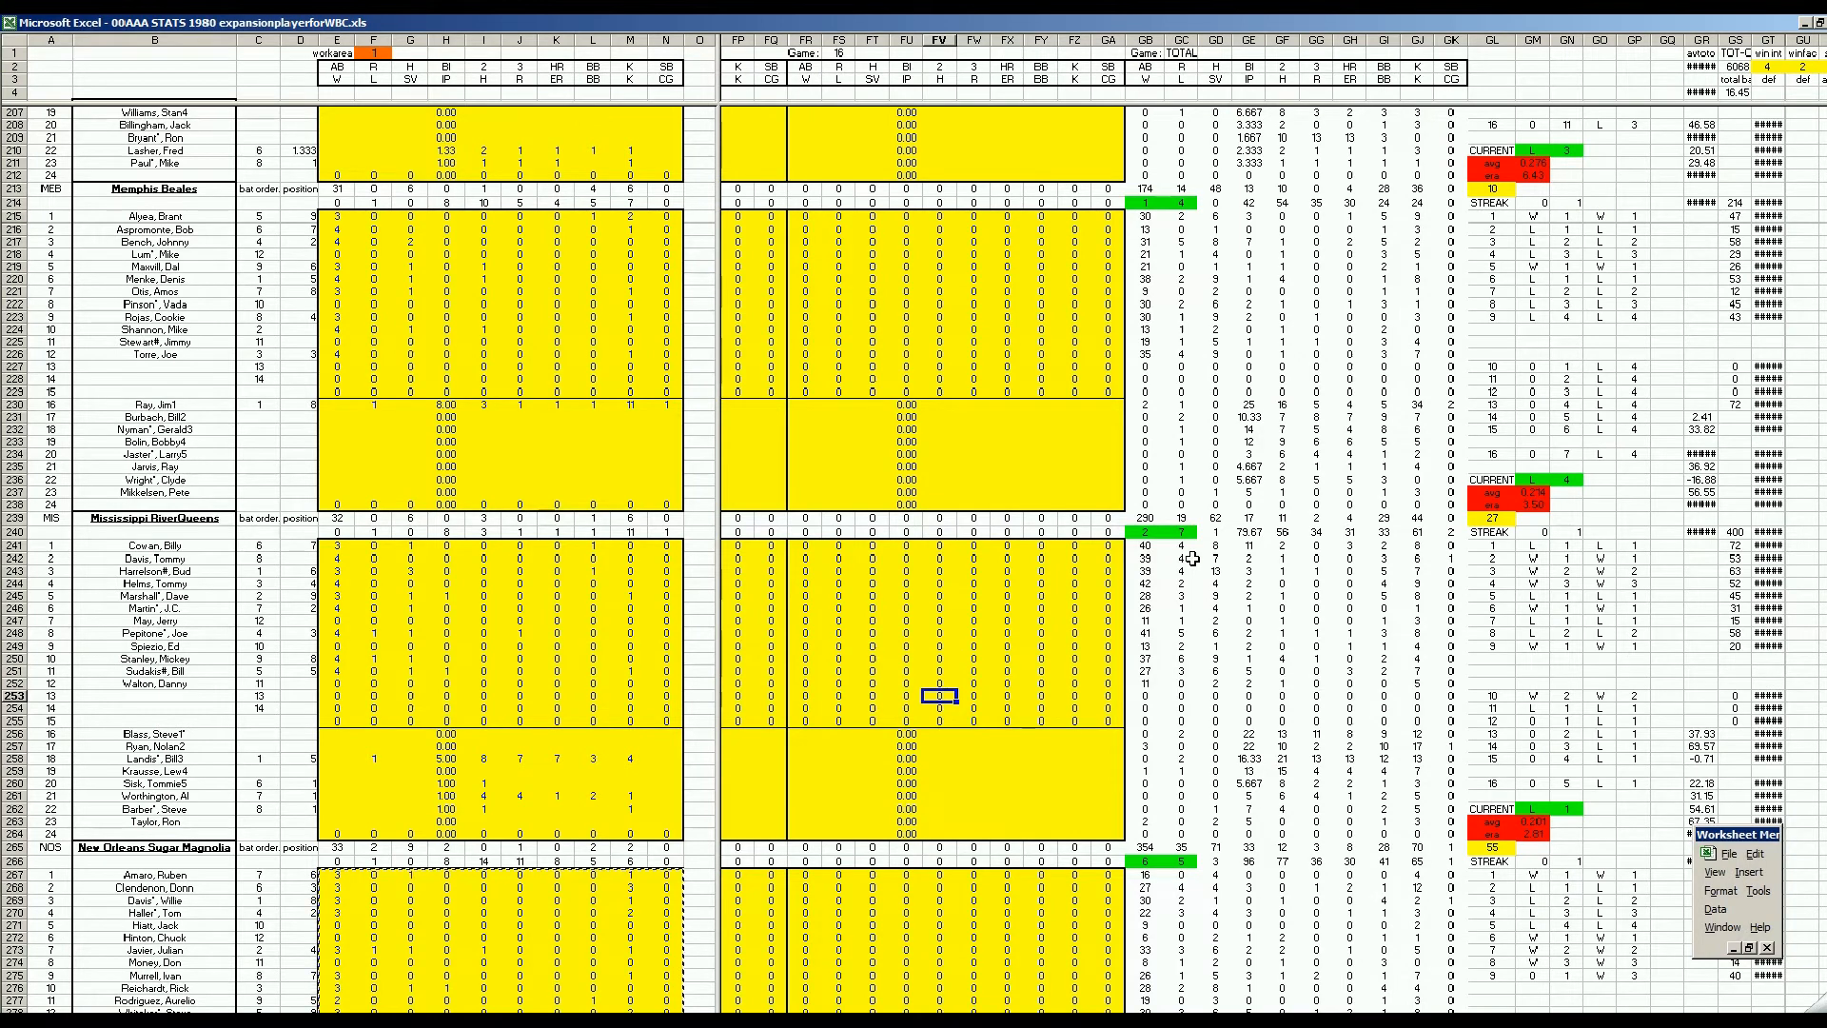
left_click(1533, 492)
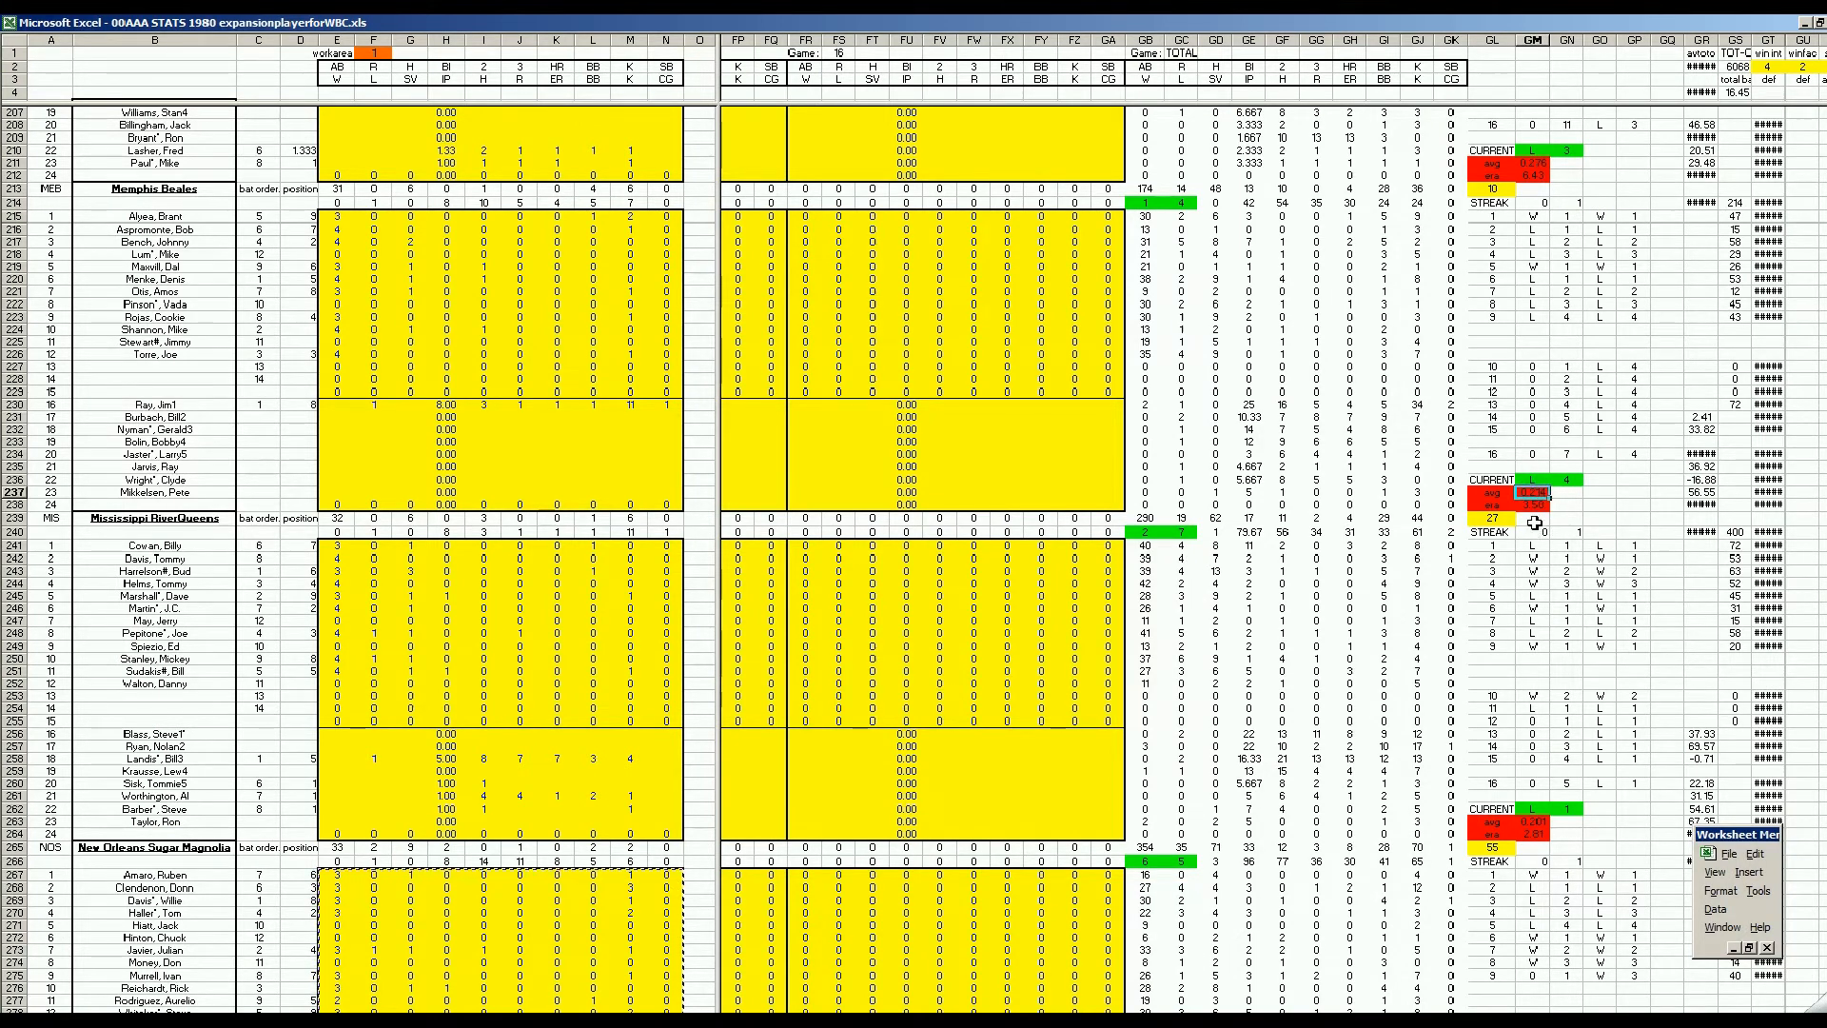
left_click(1534, 505)
left_click(1080, 368)
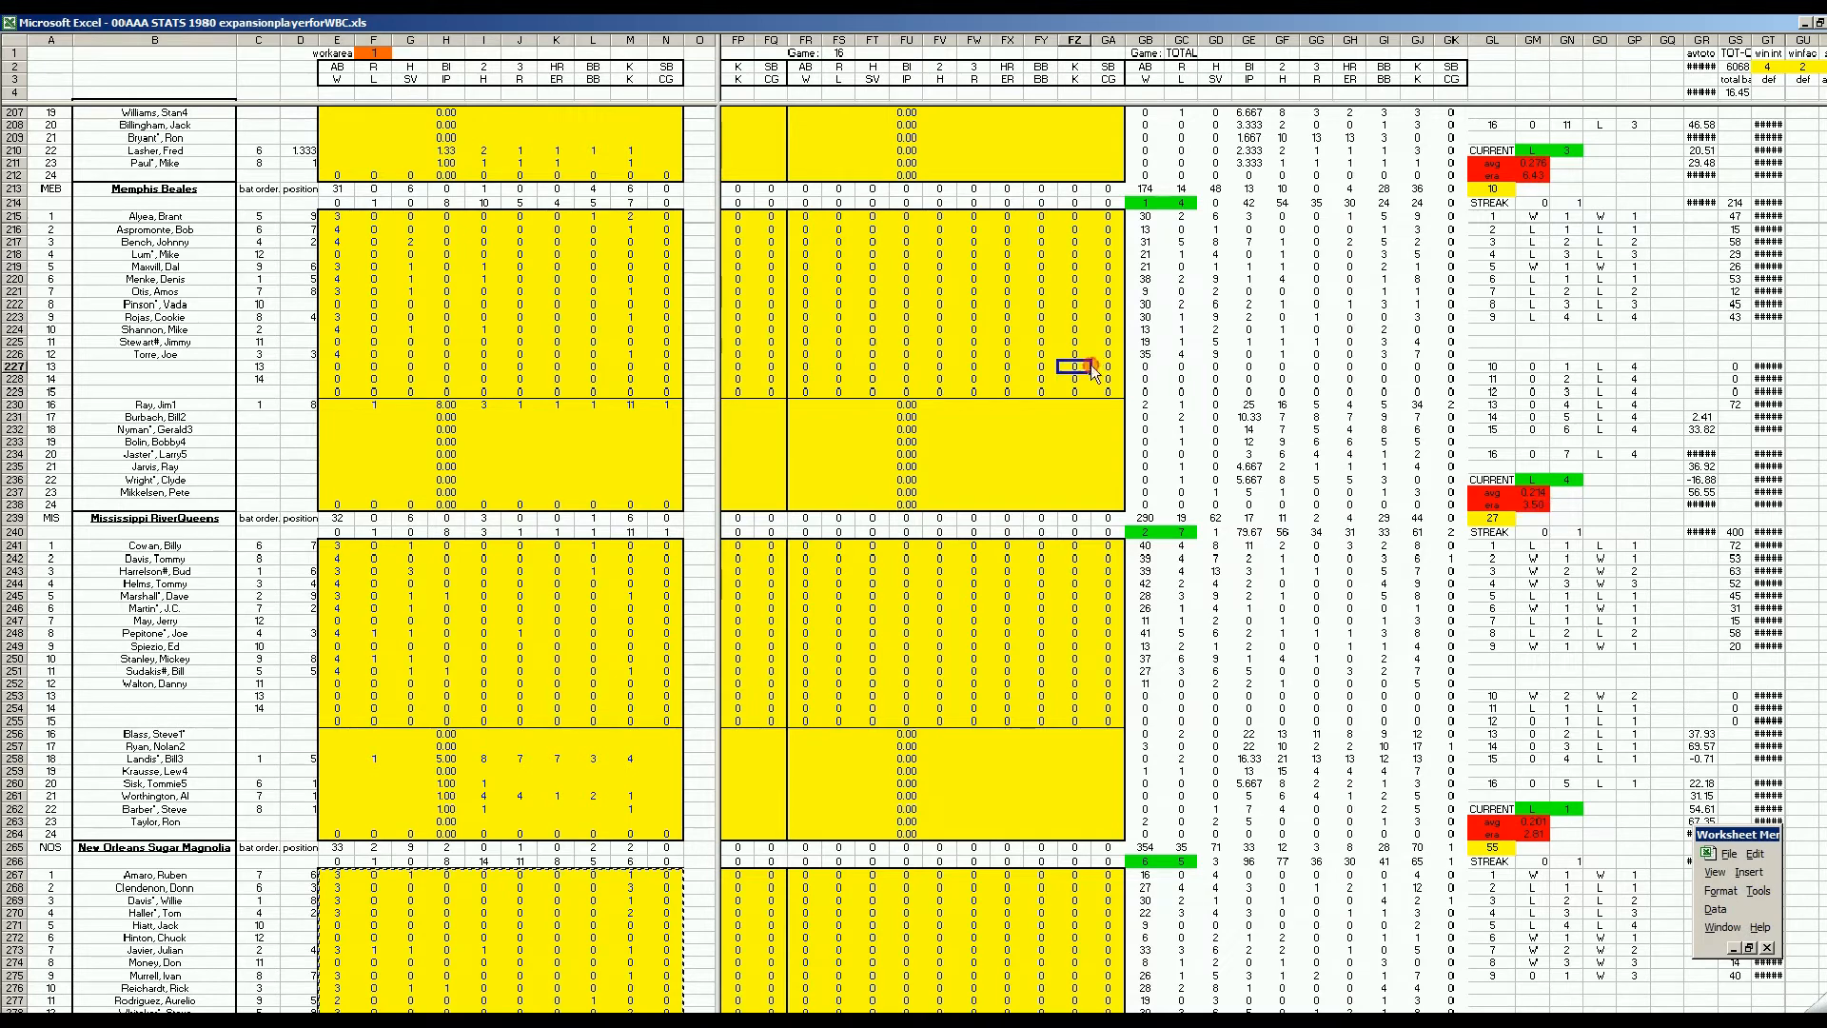
left_click(1067, 441)
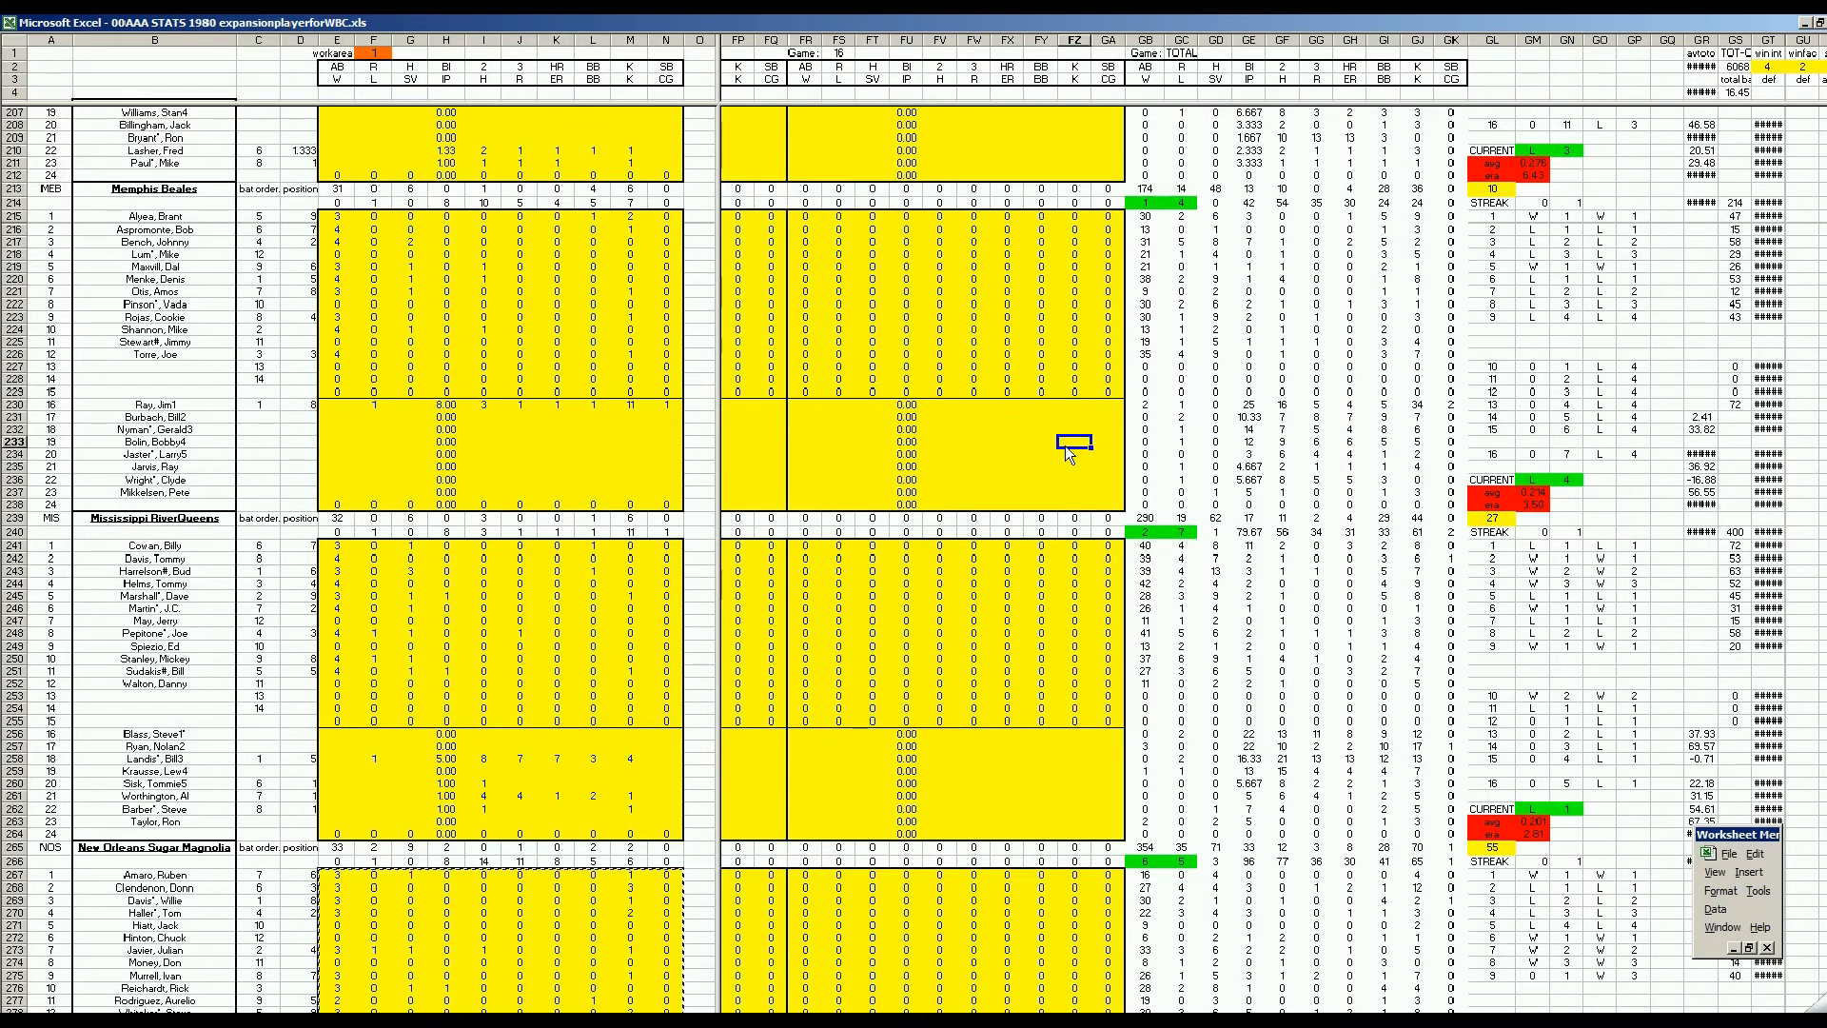
Check the league-wide totals below the last team and save the stats workbook.
key("Page_Down")
key("Page_Down")
key("Page_Down")
key("Page_Down")
key("Page_Down")
key("Page_Down")
key("Page_Down")
key("Page_Down")
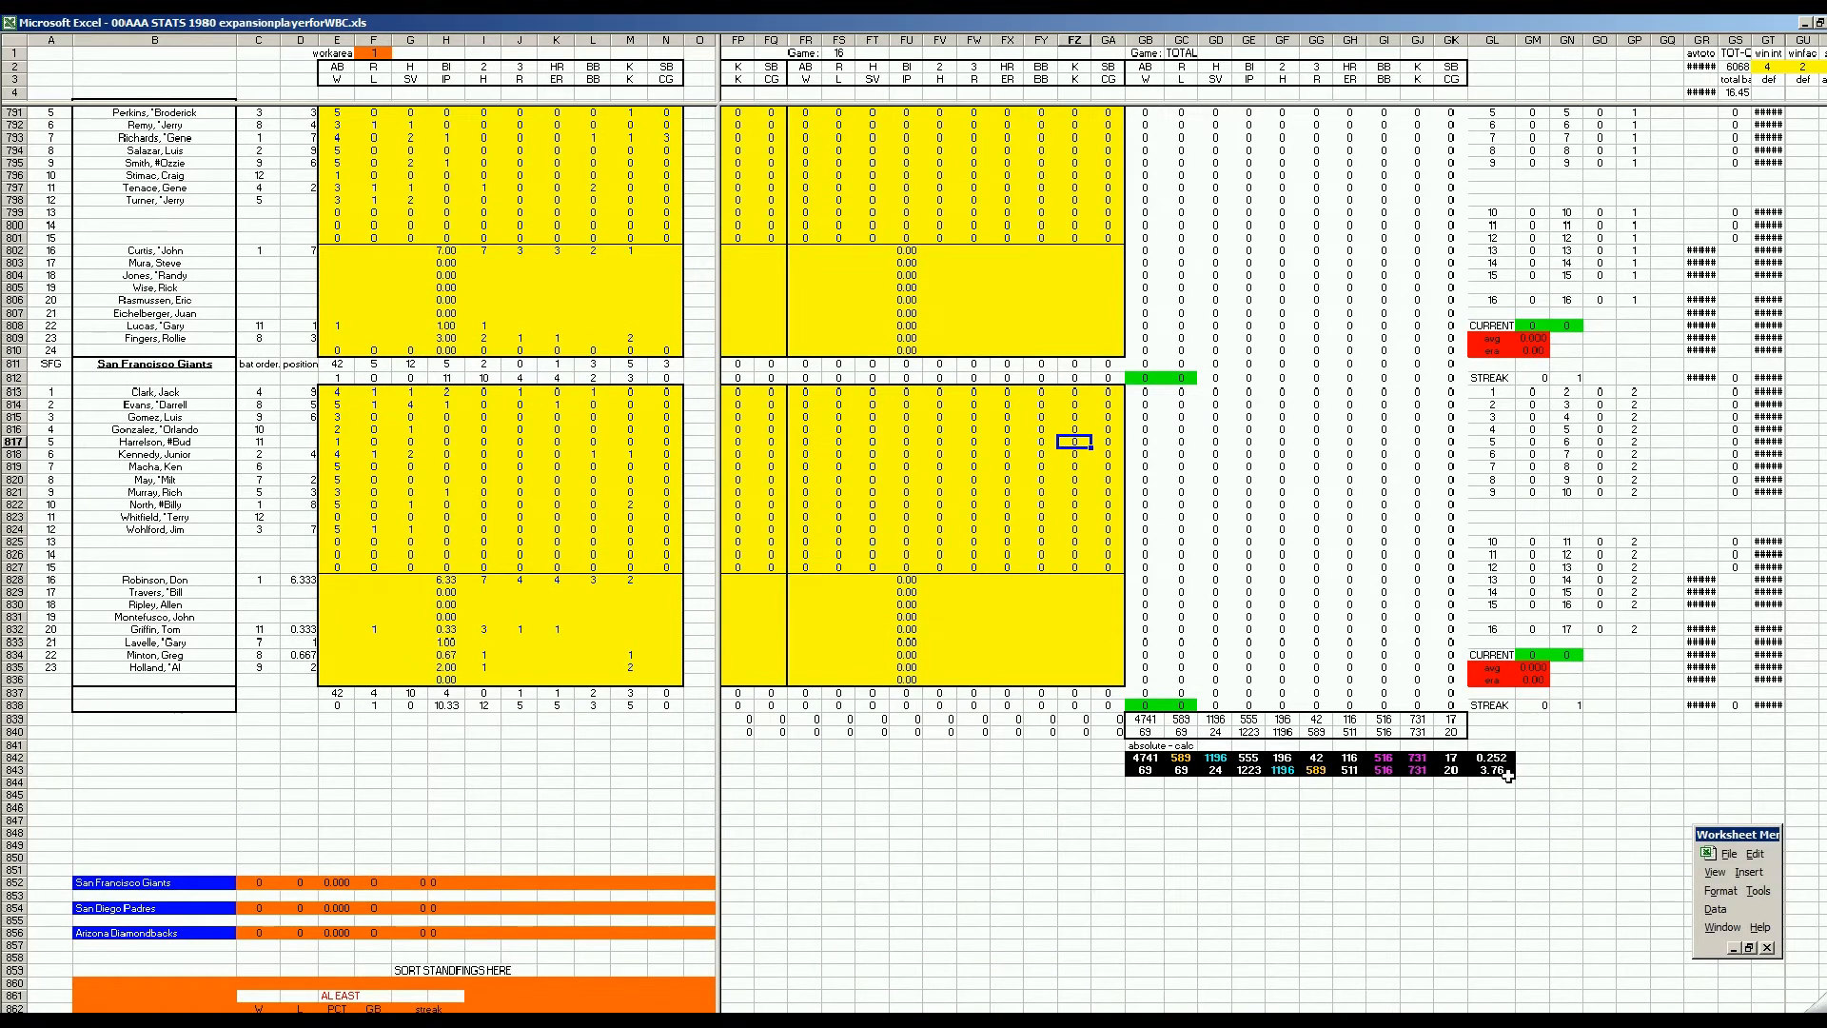
left_click(1727, 855)
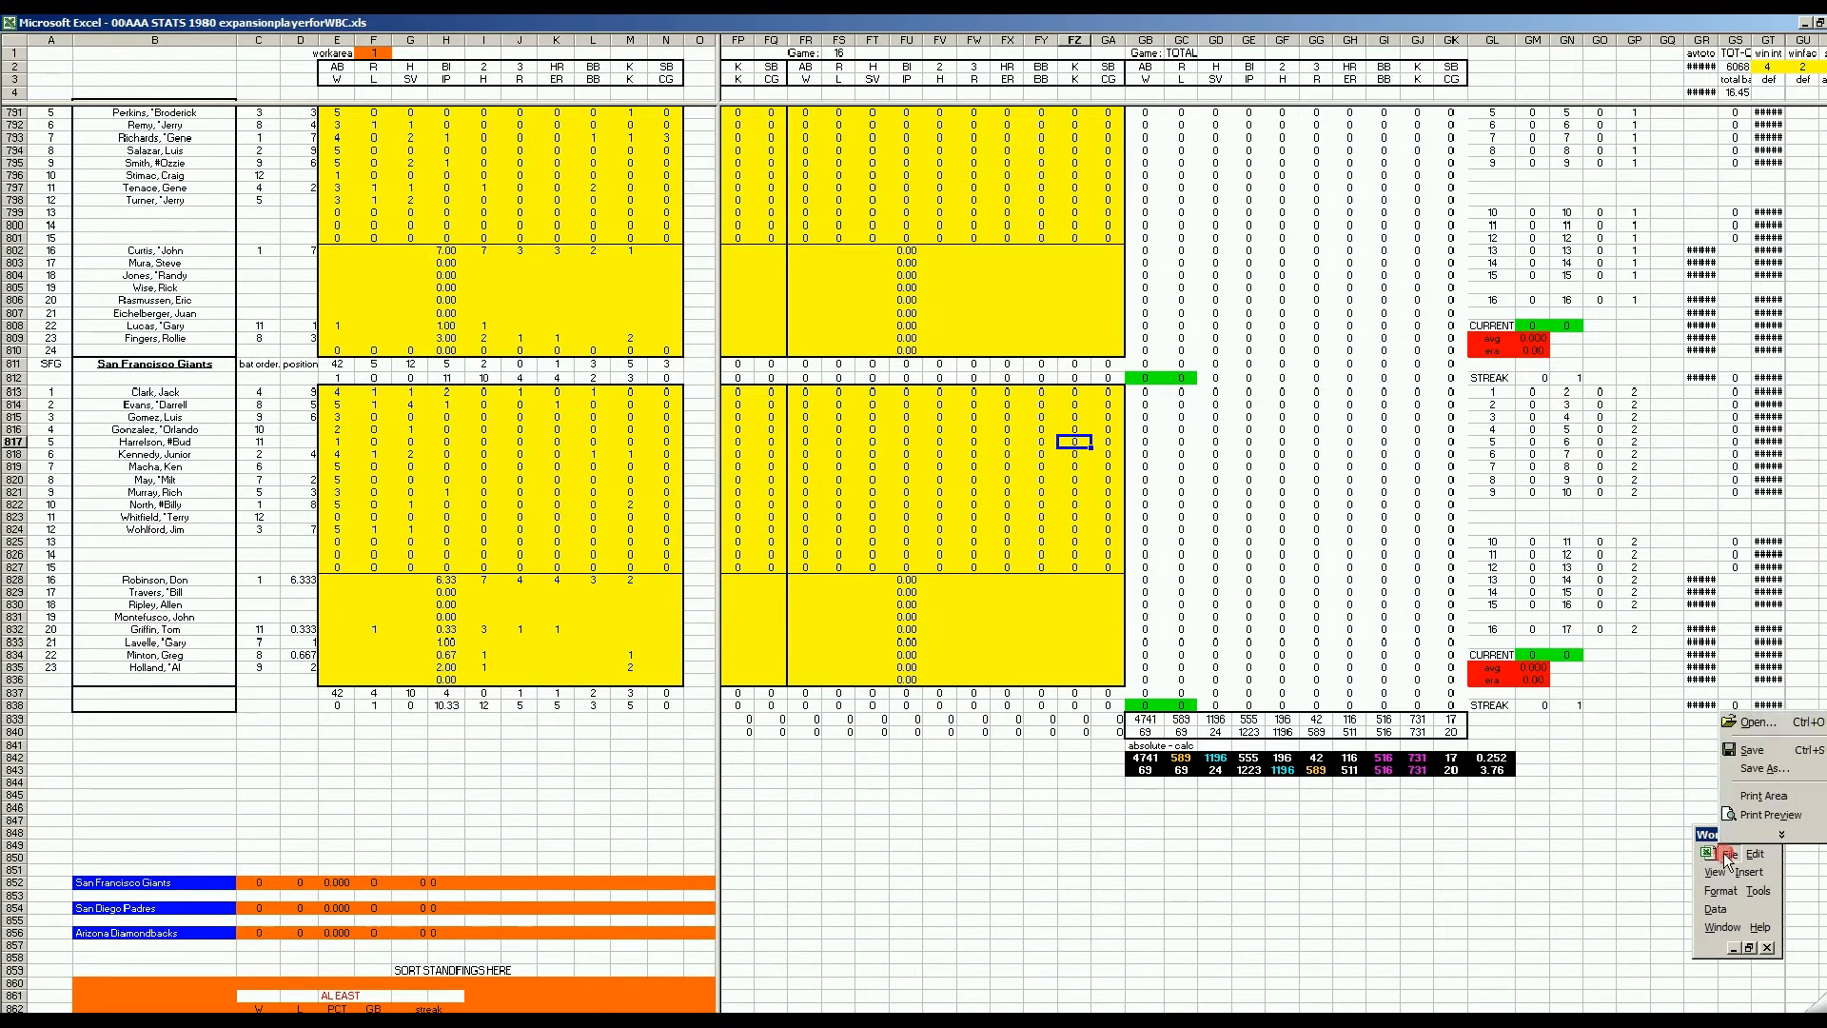
left_click(1727, 751)
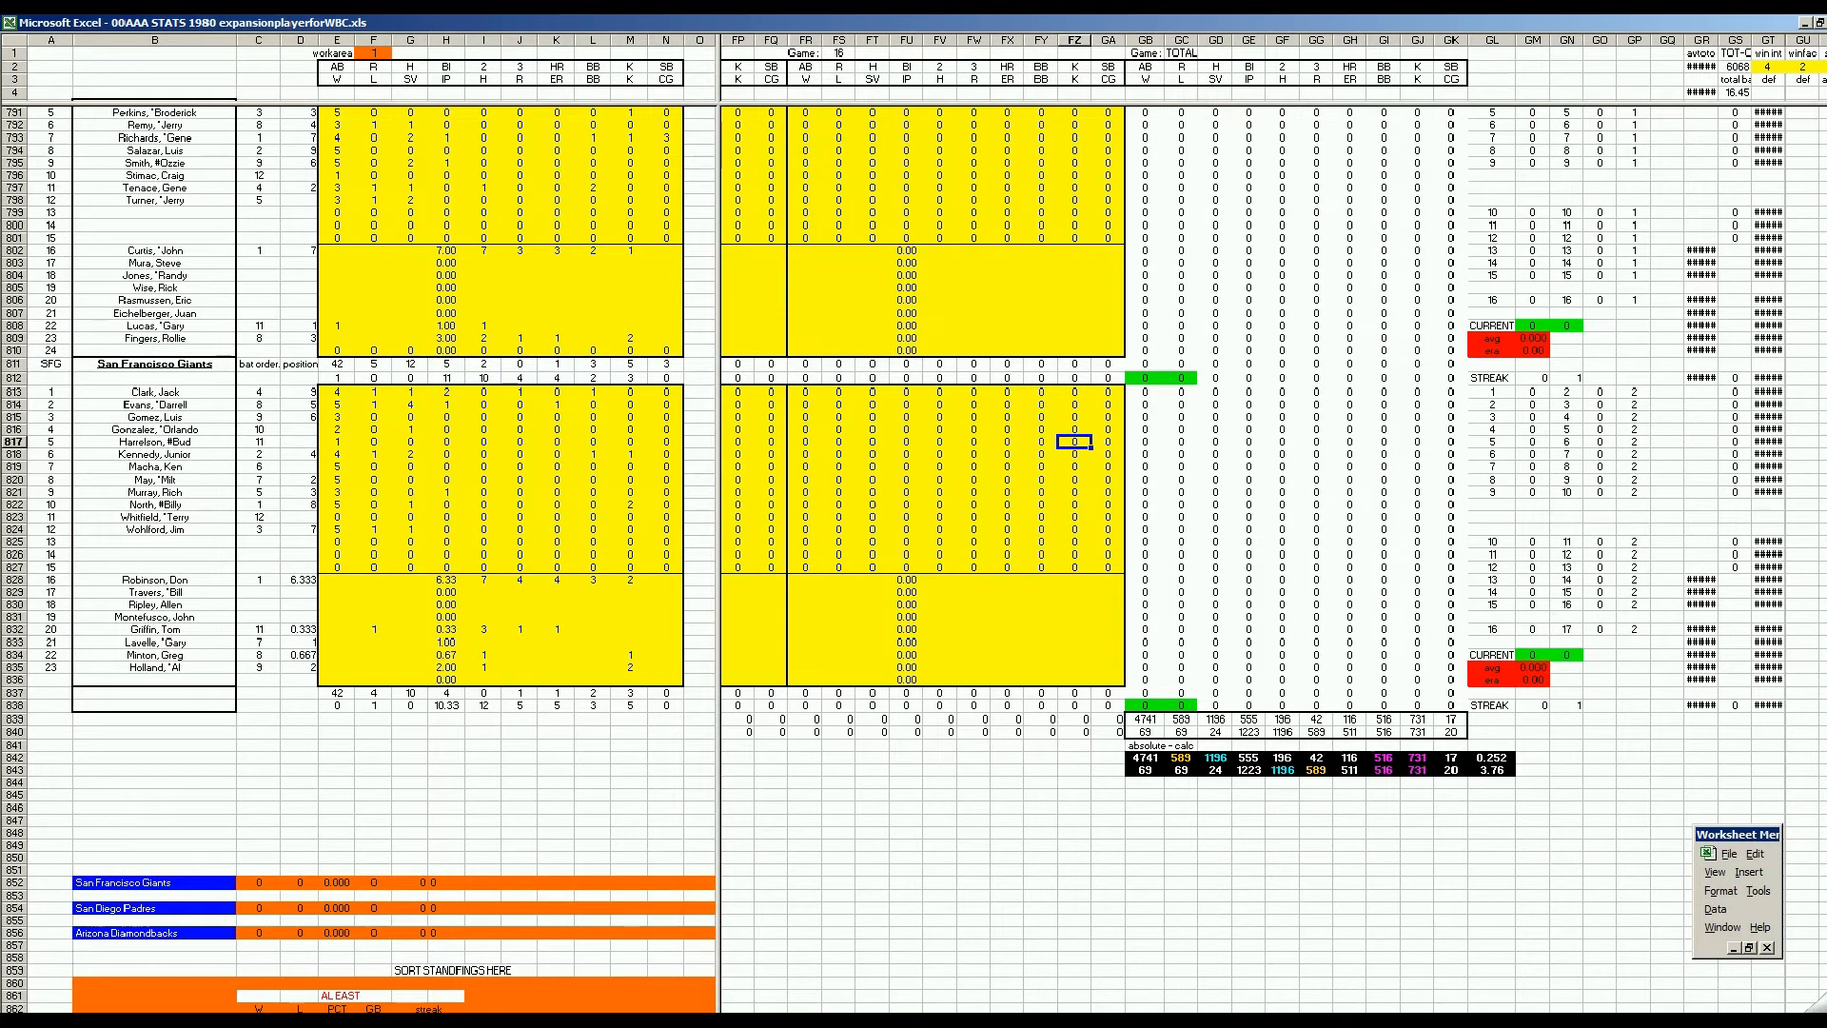
Switch to 0z2021expansionseason20playerWBC.xls and record New Orleans's series result as 3-0 in H16 of the bracket sheet.
left_click(362, 1021)
left_click(362, 1002)
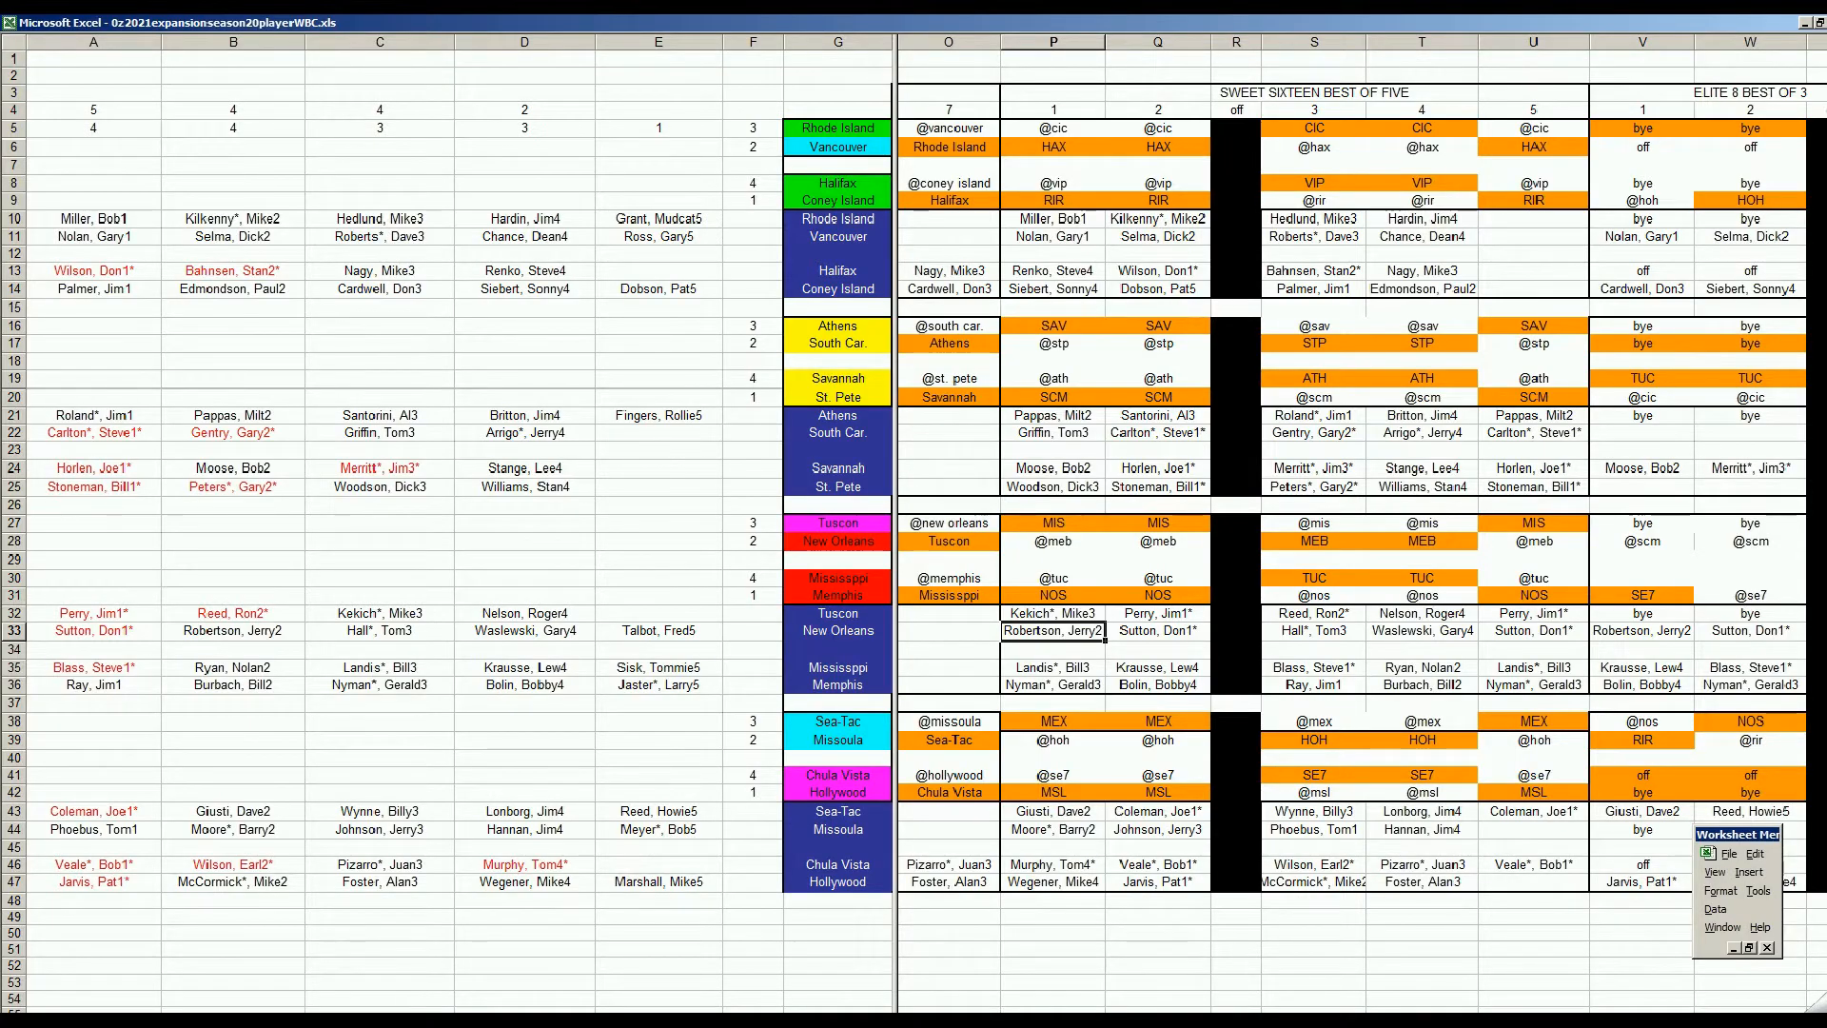
key("ctrl+Page_Down")
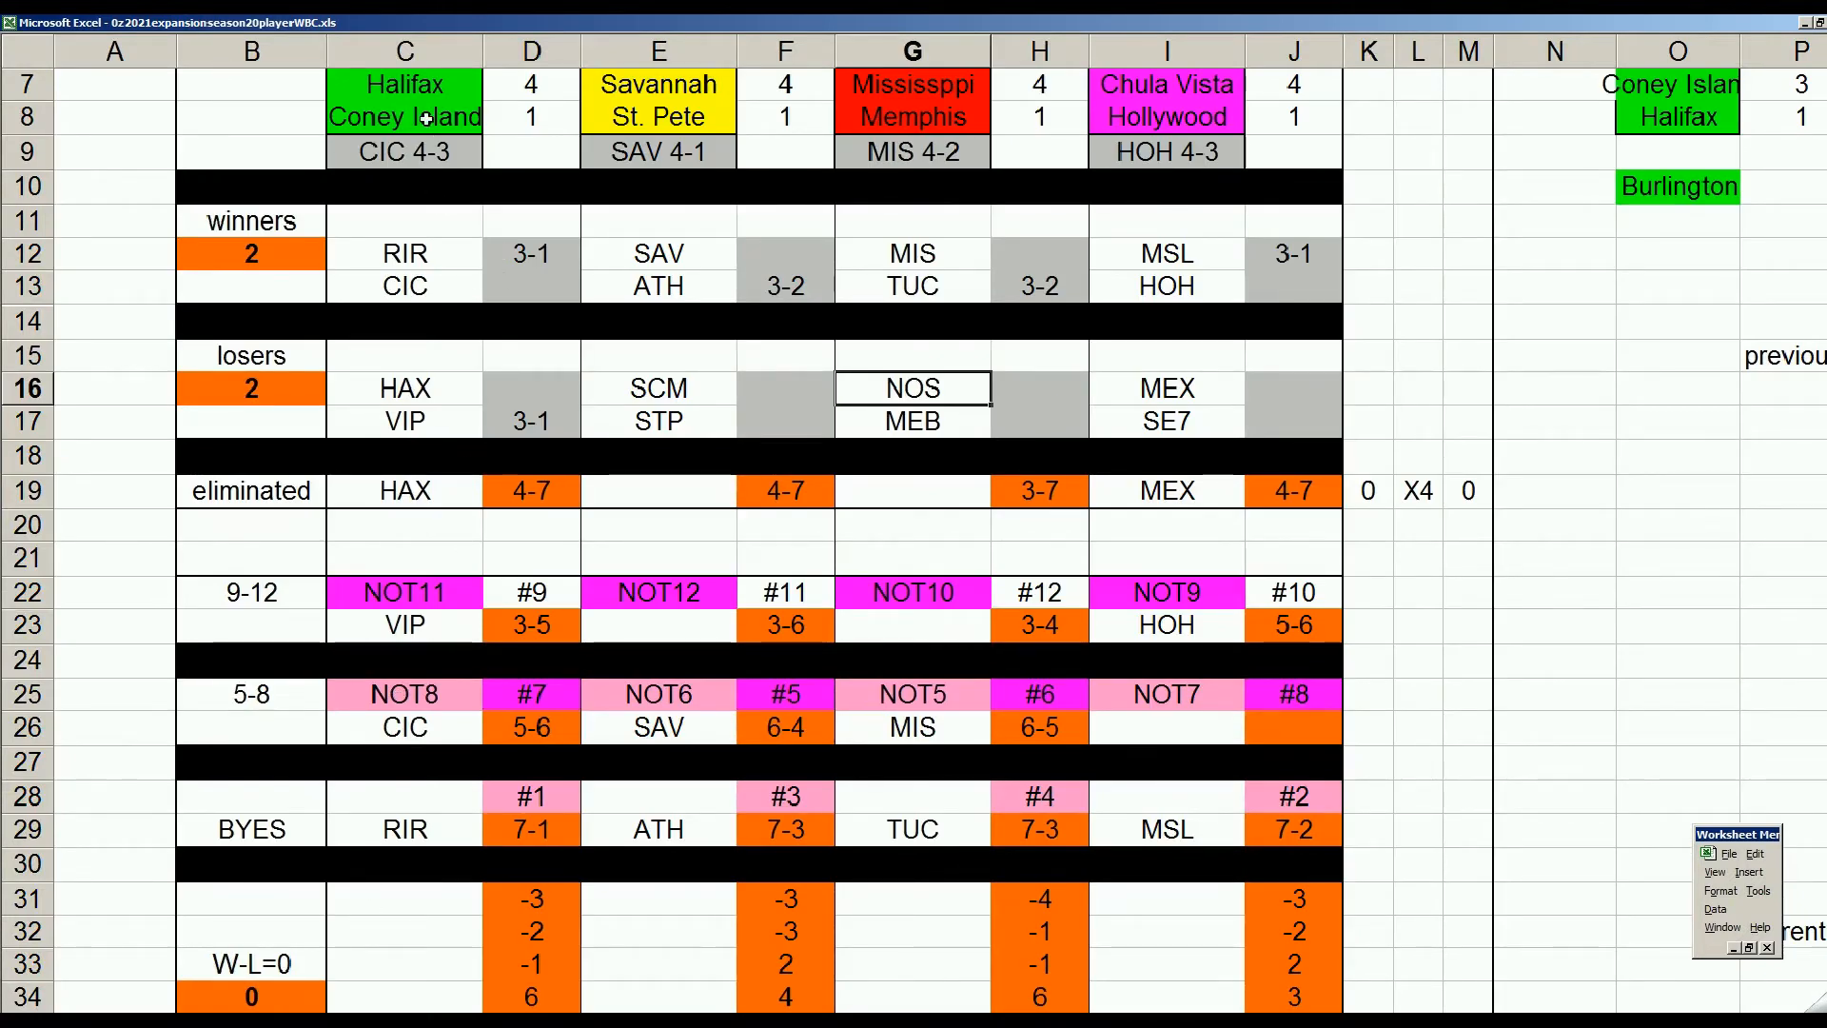
left_click(418, 490)
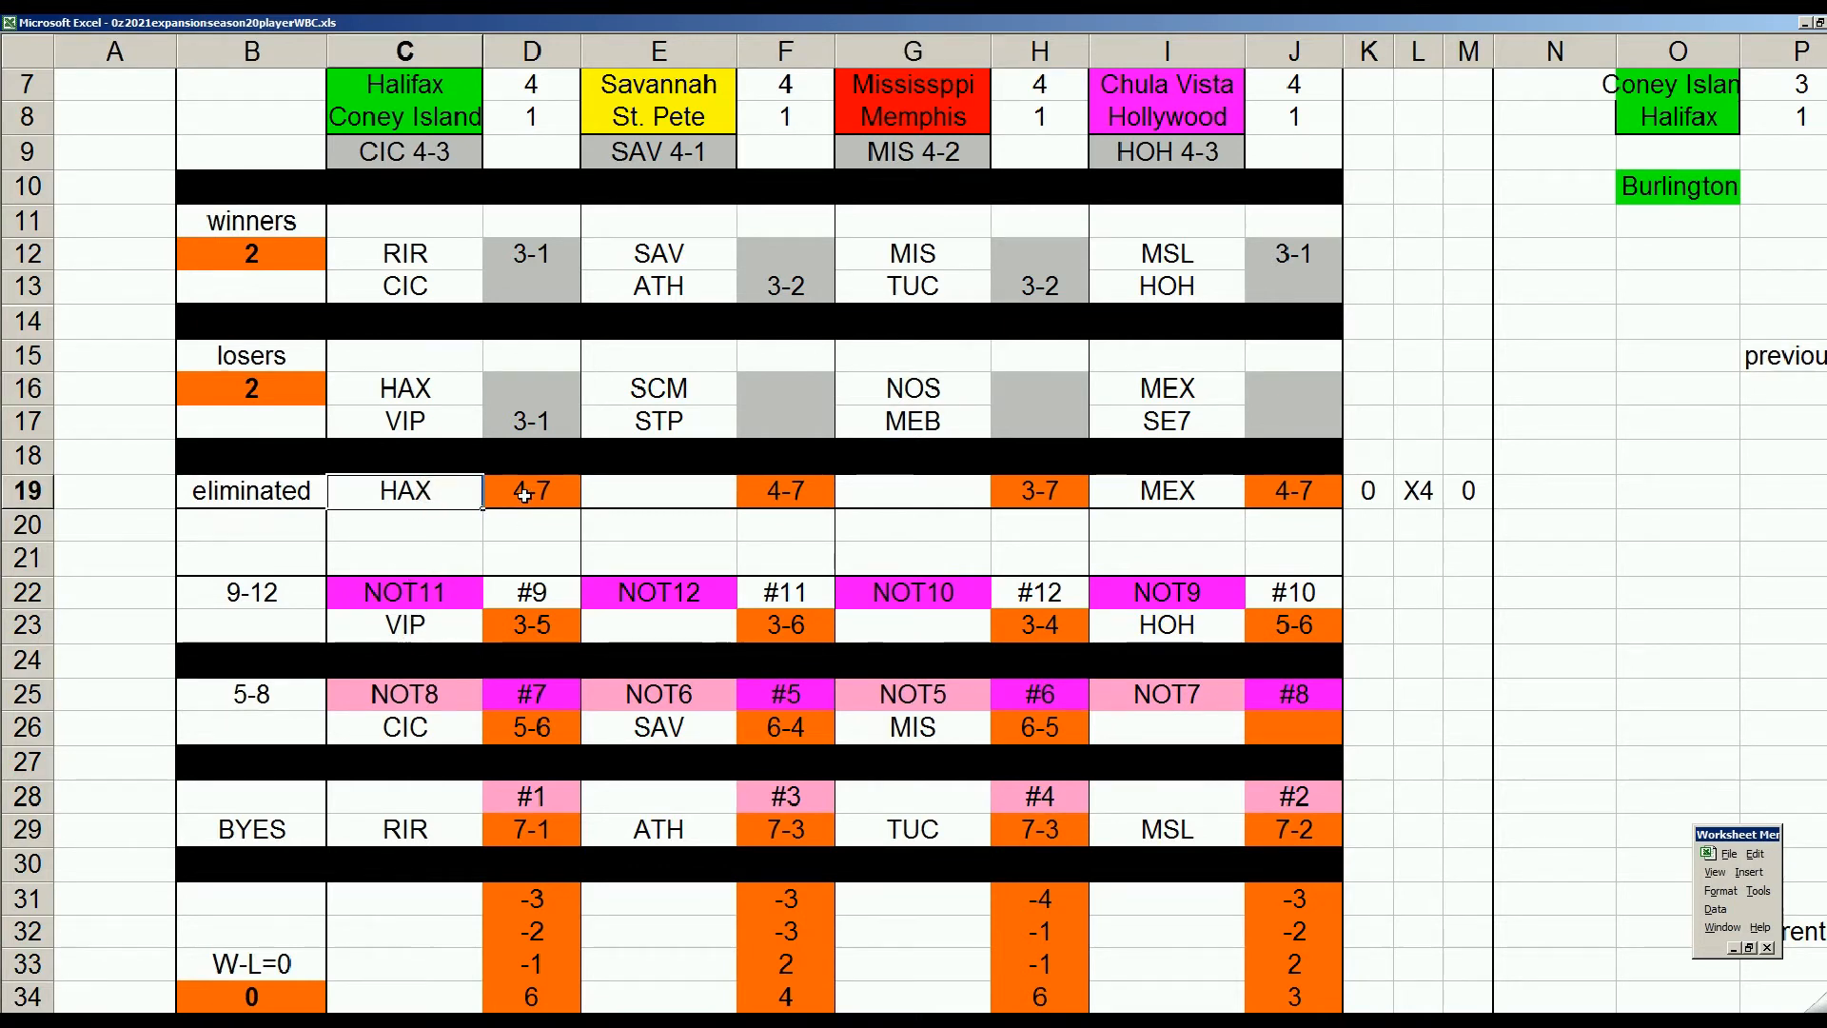
left_click(525, 623)
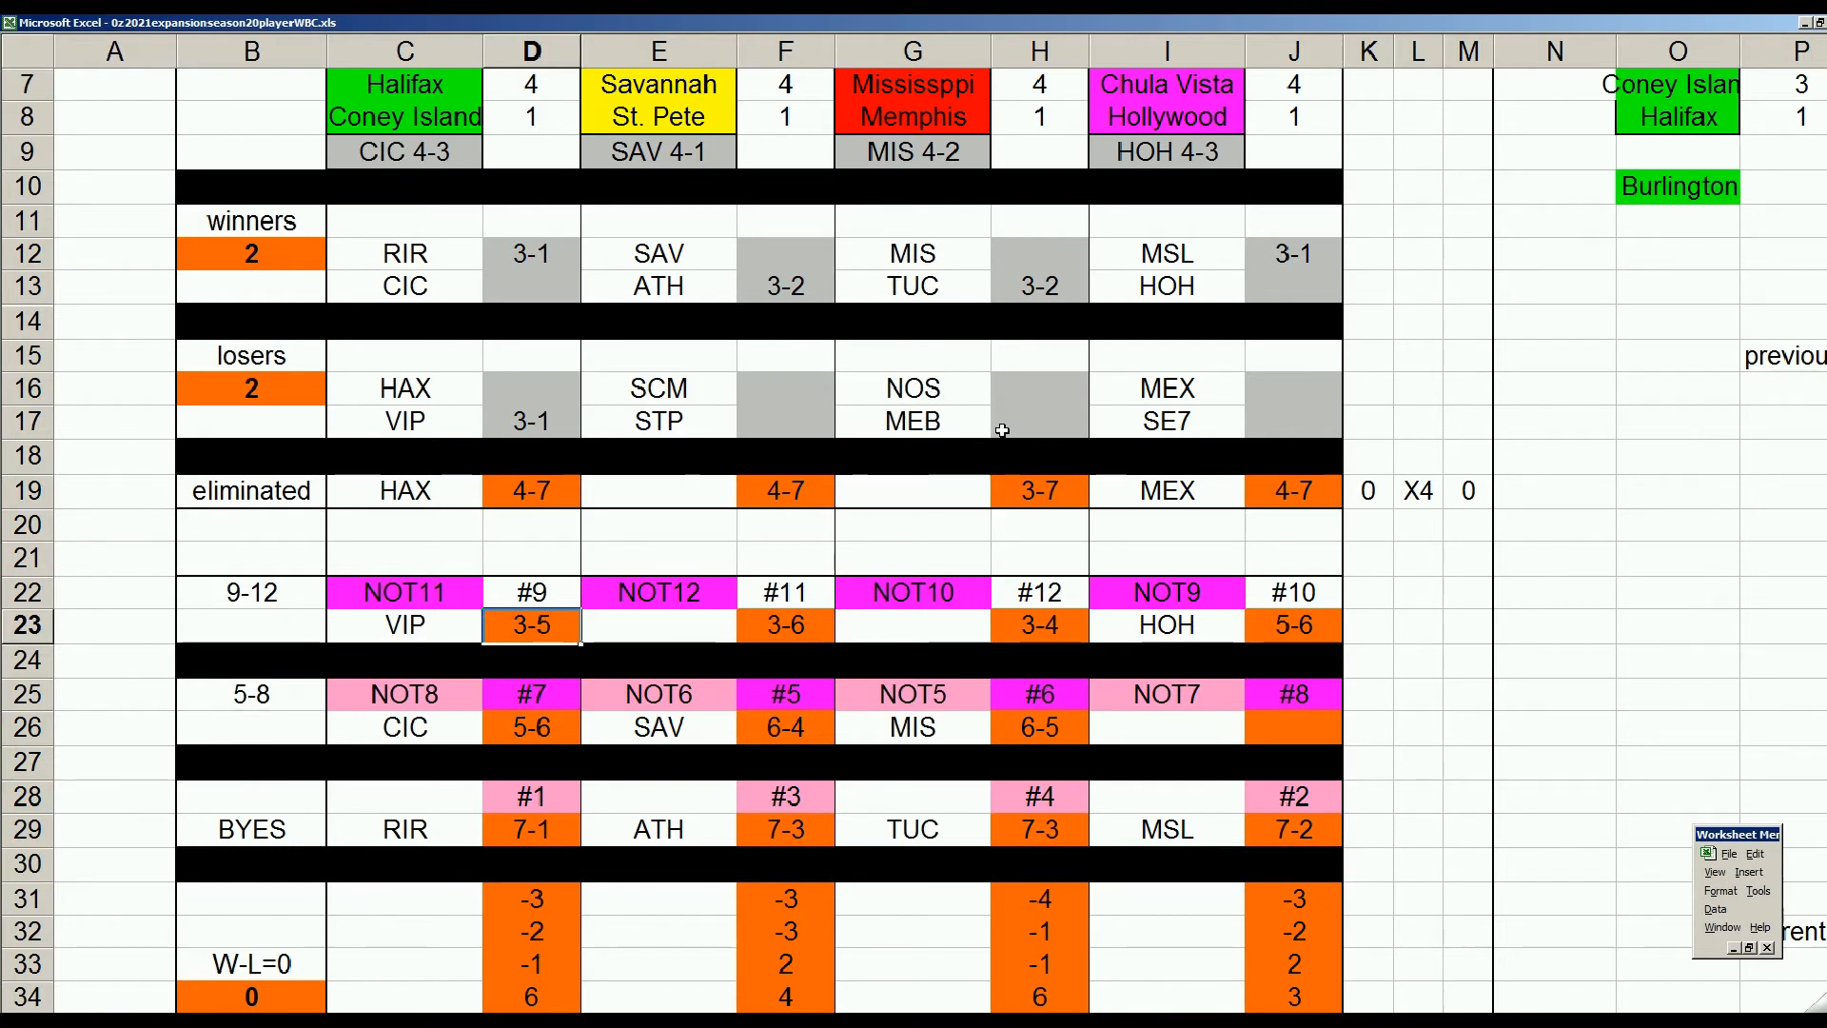
left_click(1009, 392)
type("'3-0")
key("Return")
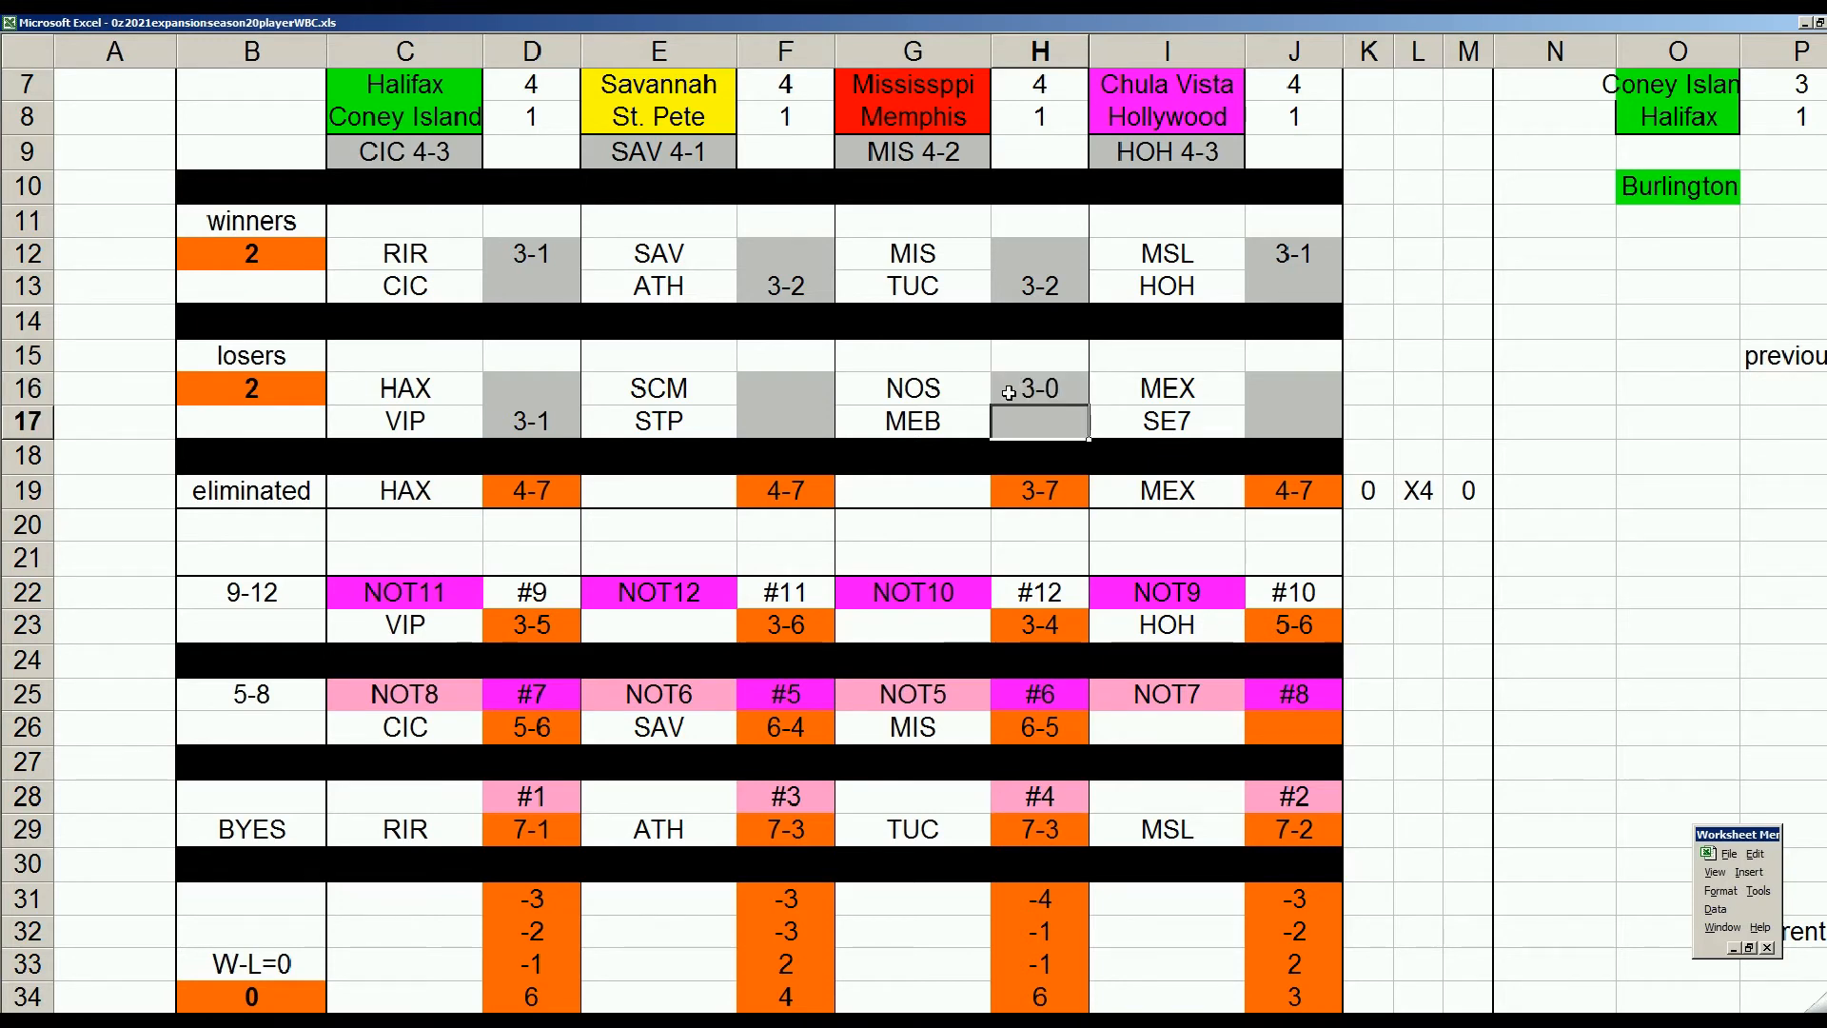
Place NOS under NOT10 in the 9-12 row and set its record to 4-4 in H23.
key("Up")
key("Up")
key("Up")
key("Up")
key("Up")
key("Up")
key("Up")
key("Up")
key("Up")
key("Up")
key("Up")
key("Up")
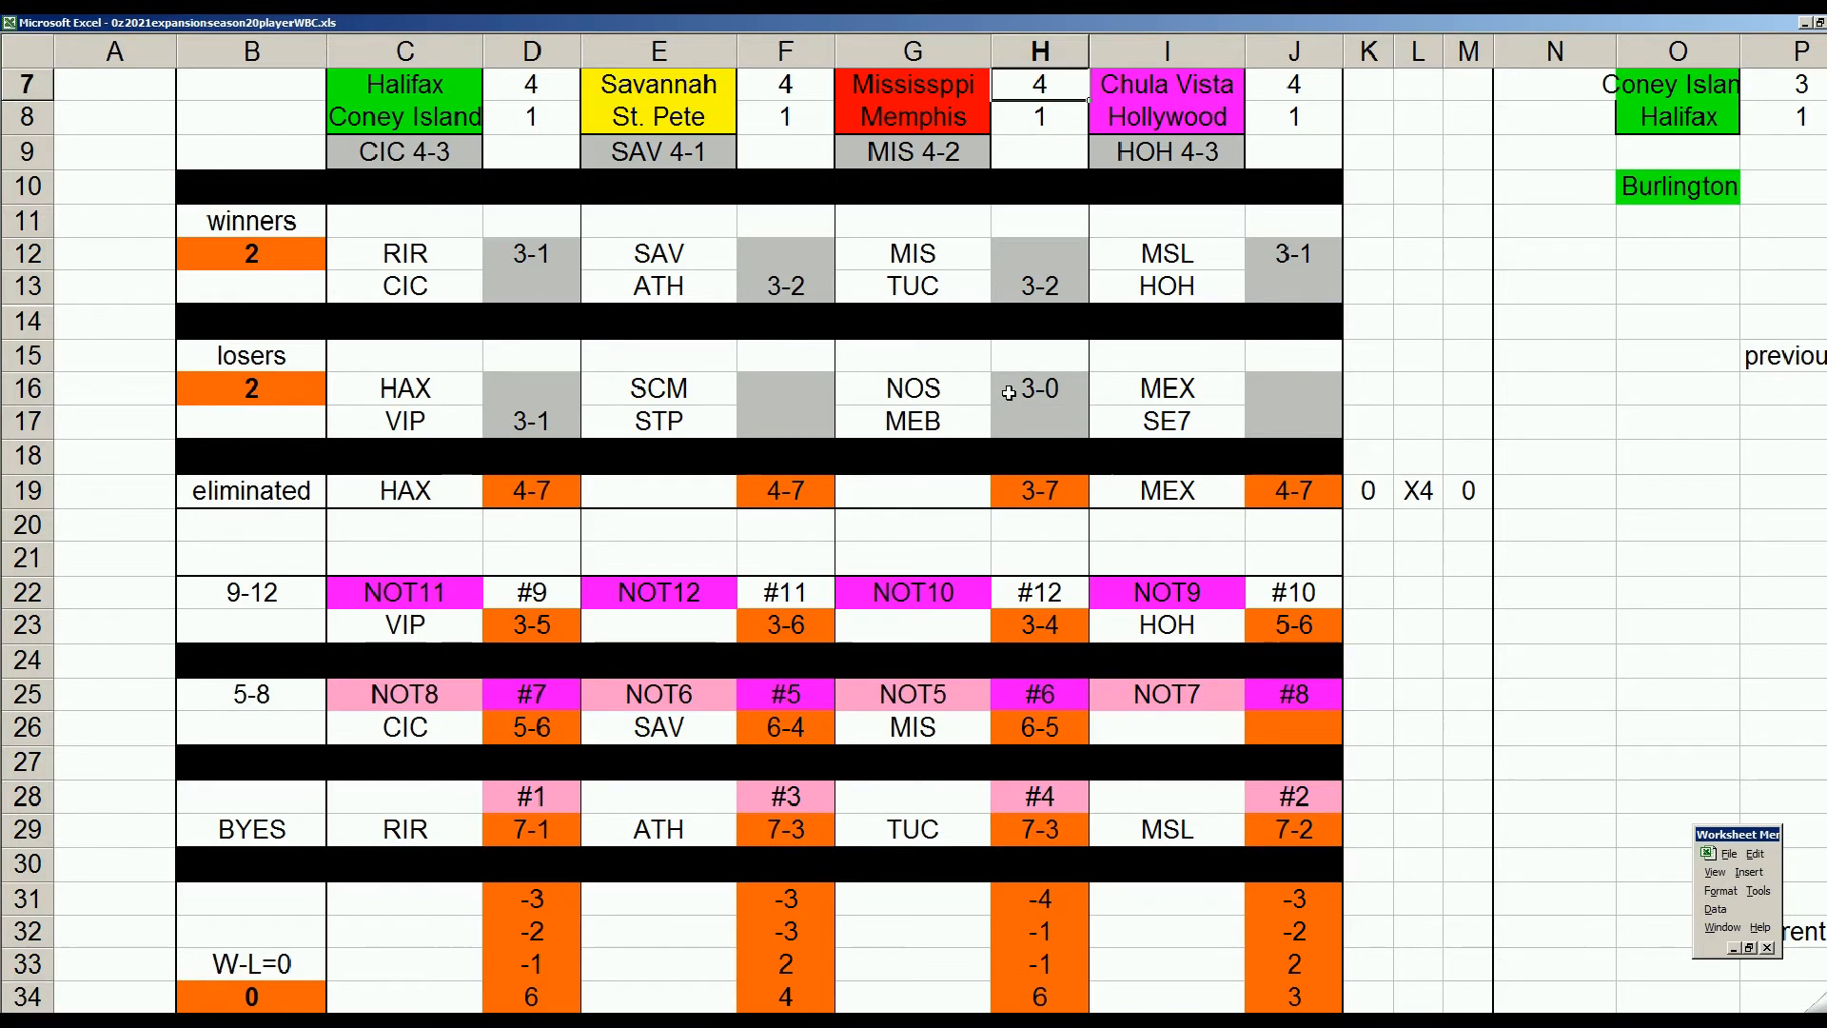
key("Up")
key("Up")
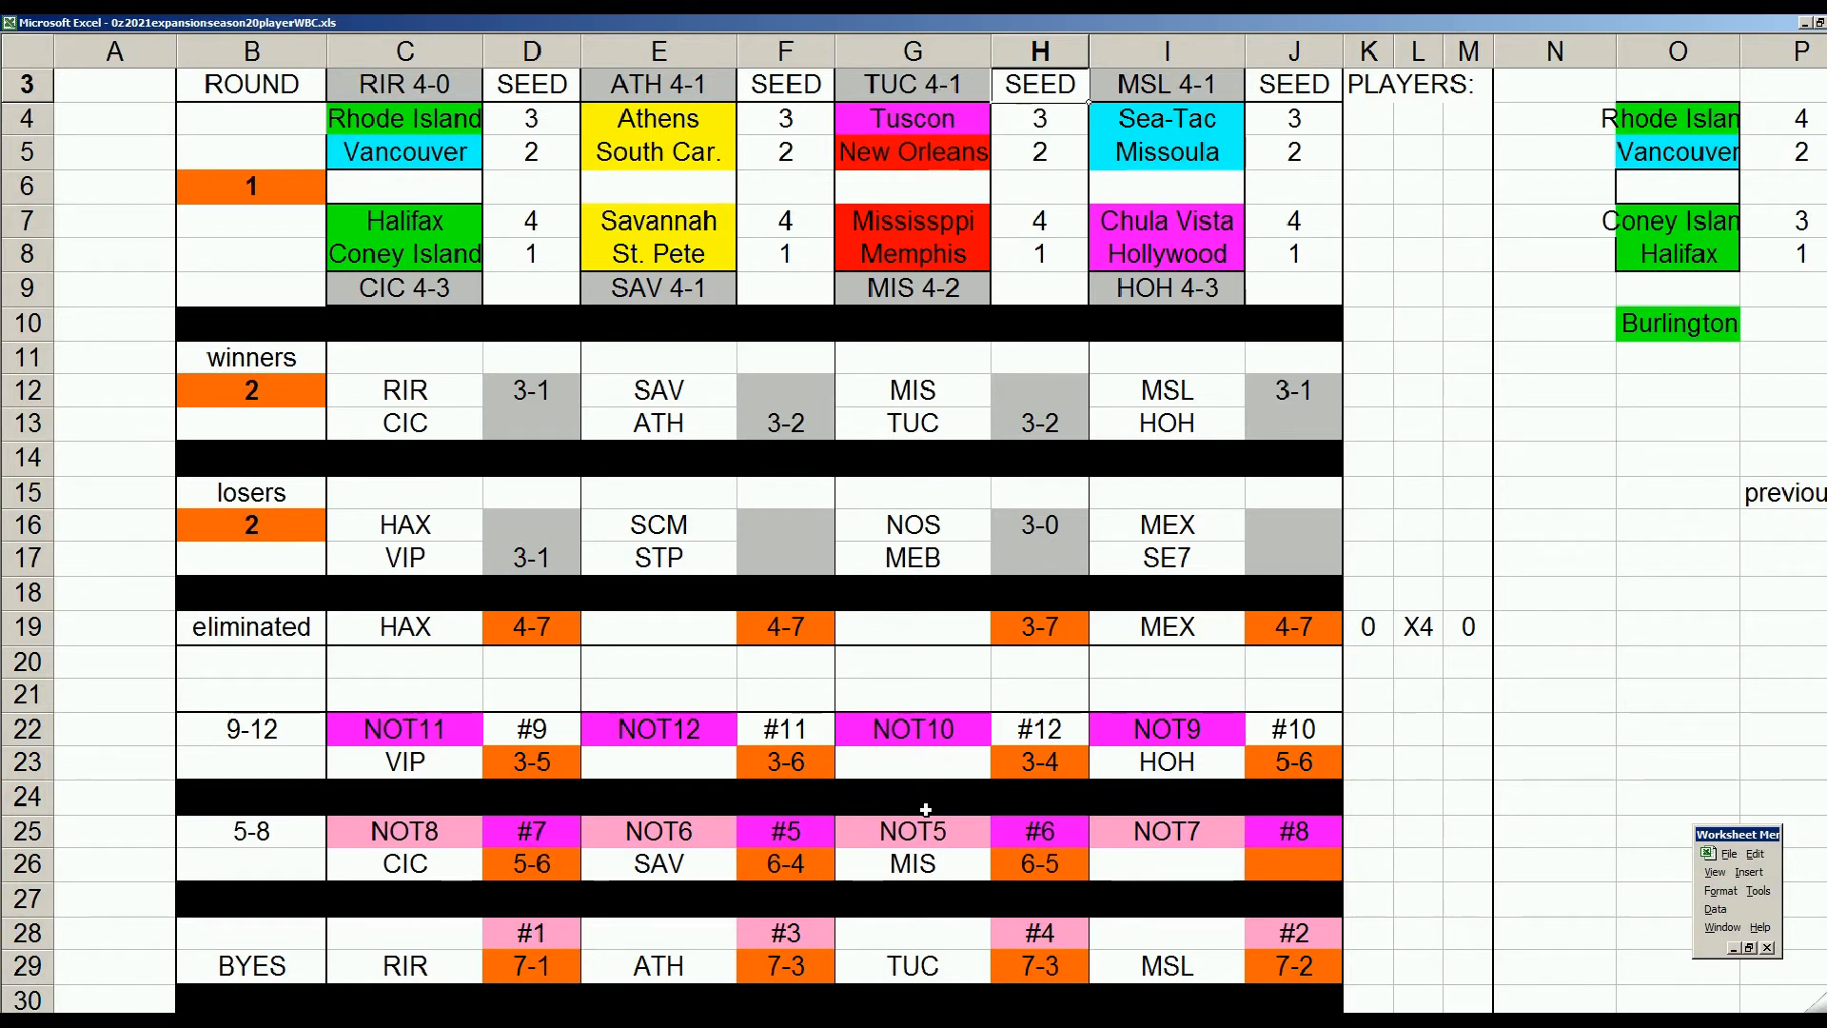
left_click(936, 765)
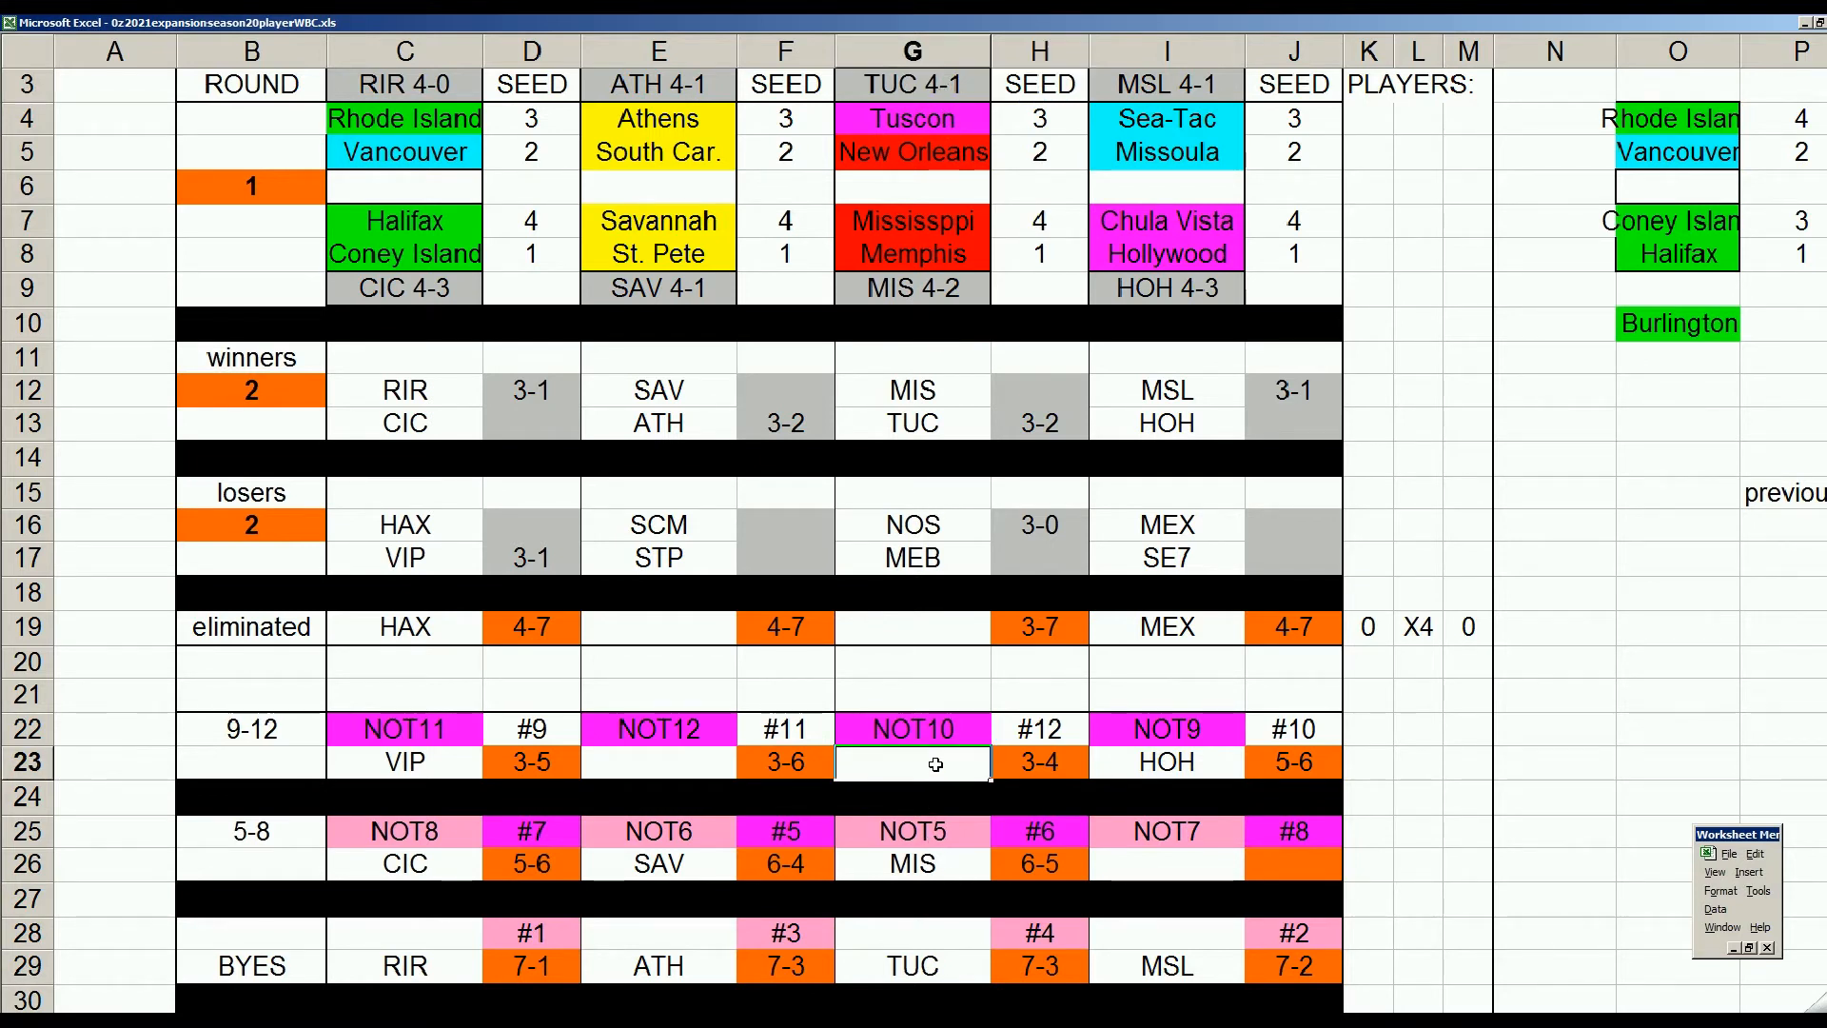
type("NOS")
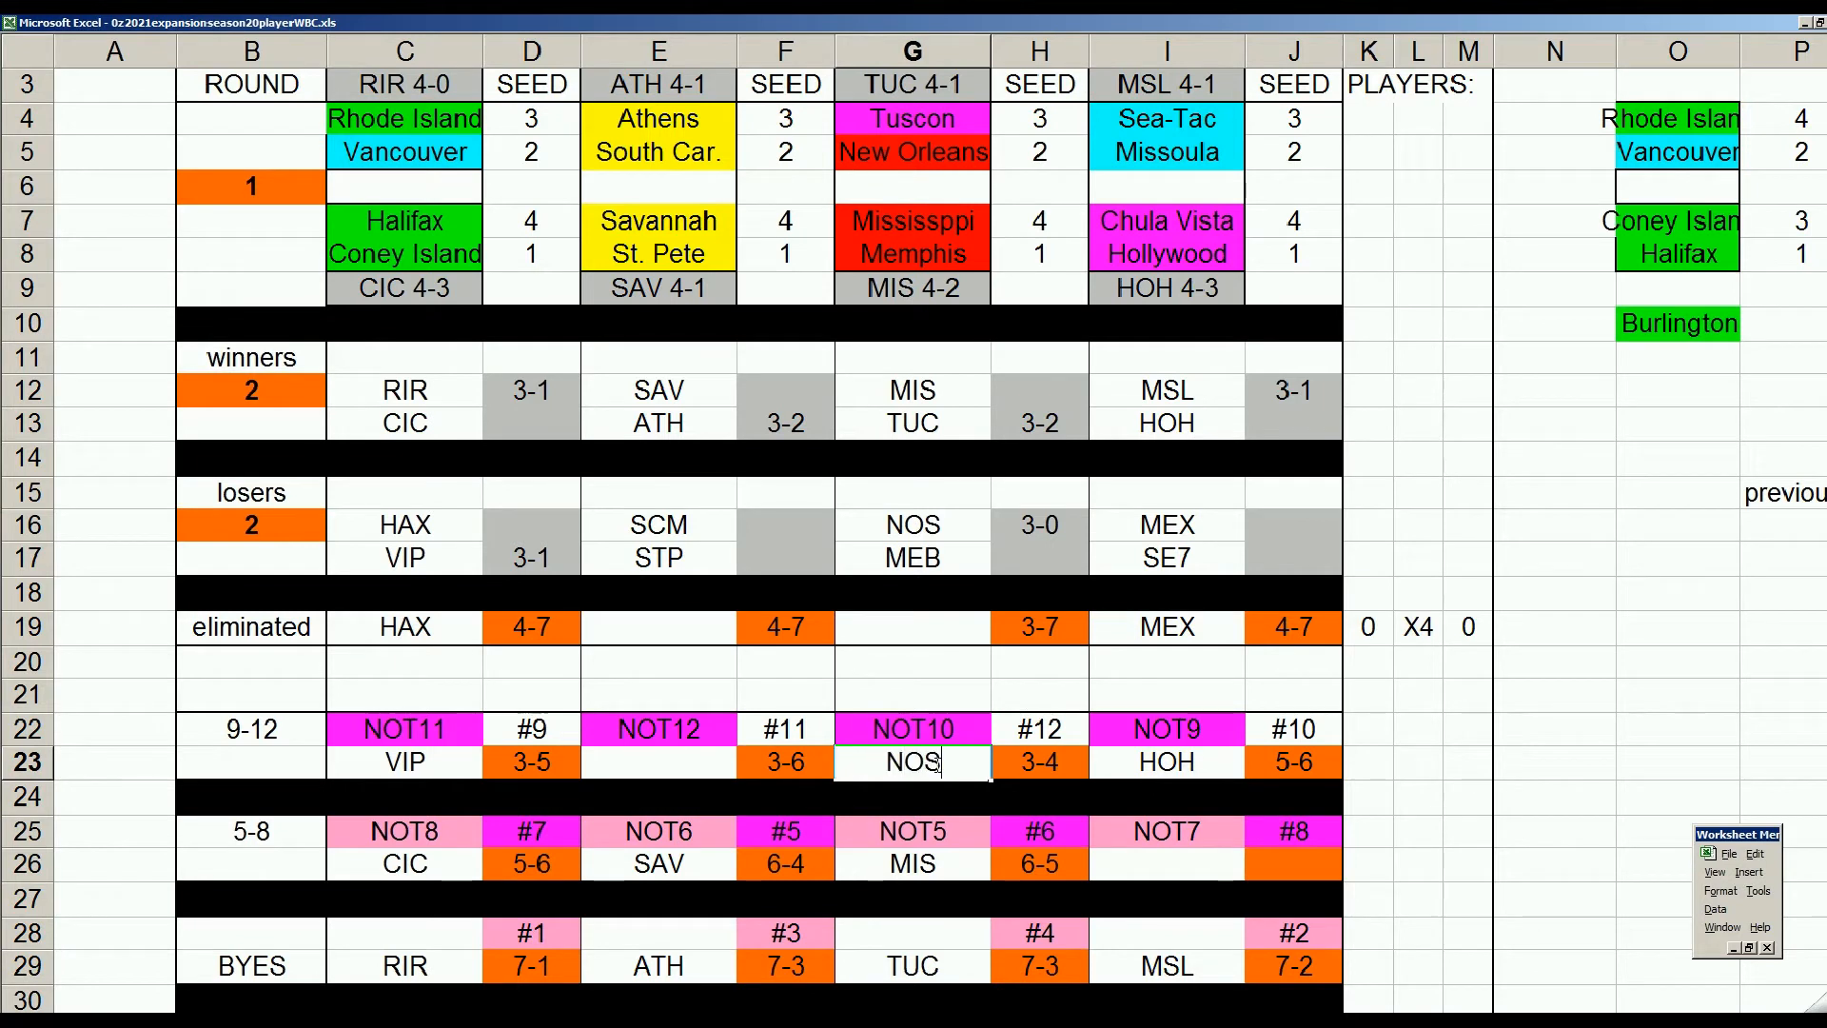
key("Tab")
type("4-4")
key("Return")
Enter MEB in G19 of the eliminated row and set its record to 2-7.
key("Up")
key("Up")
key("Up")
key("Up")
key("Up")
key("Left")
type("MEB")
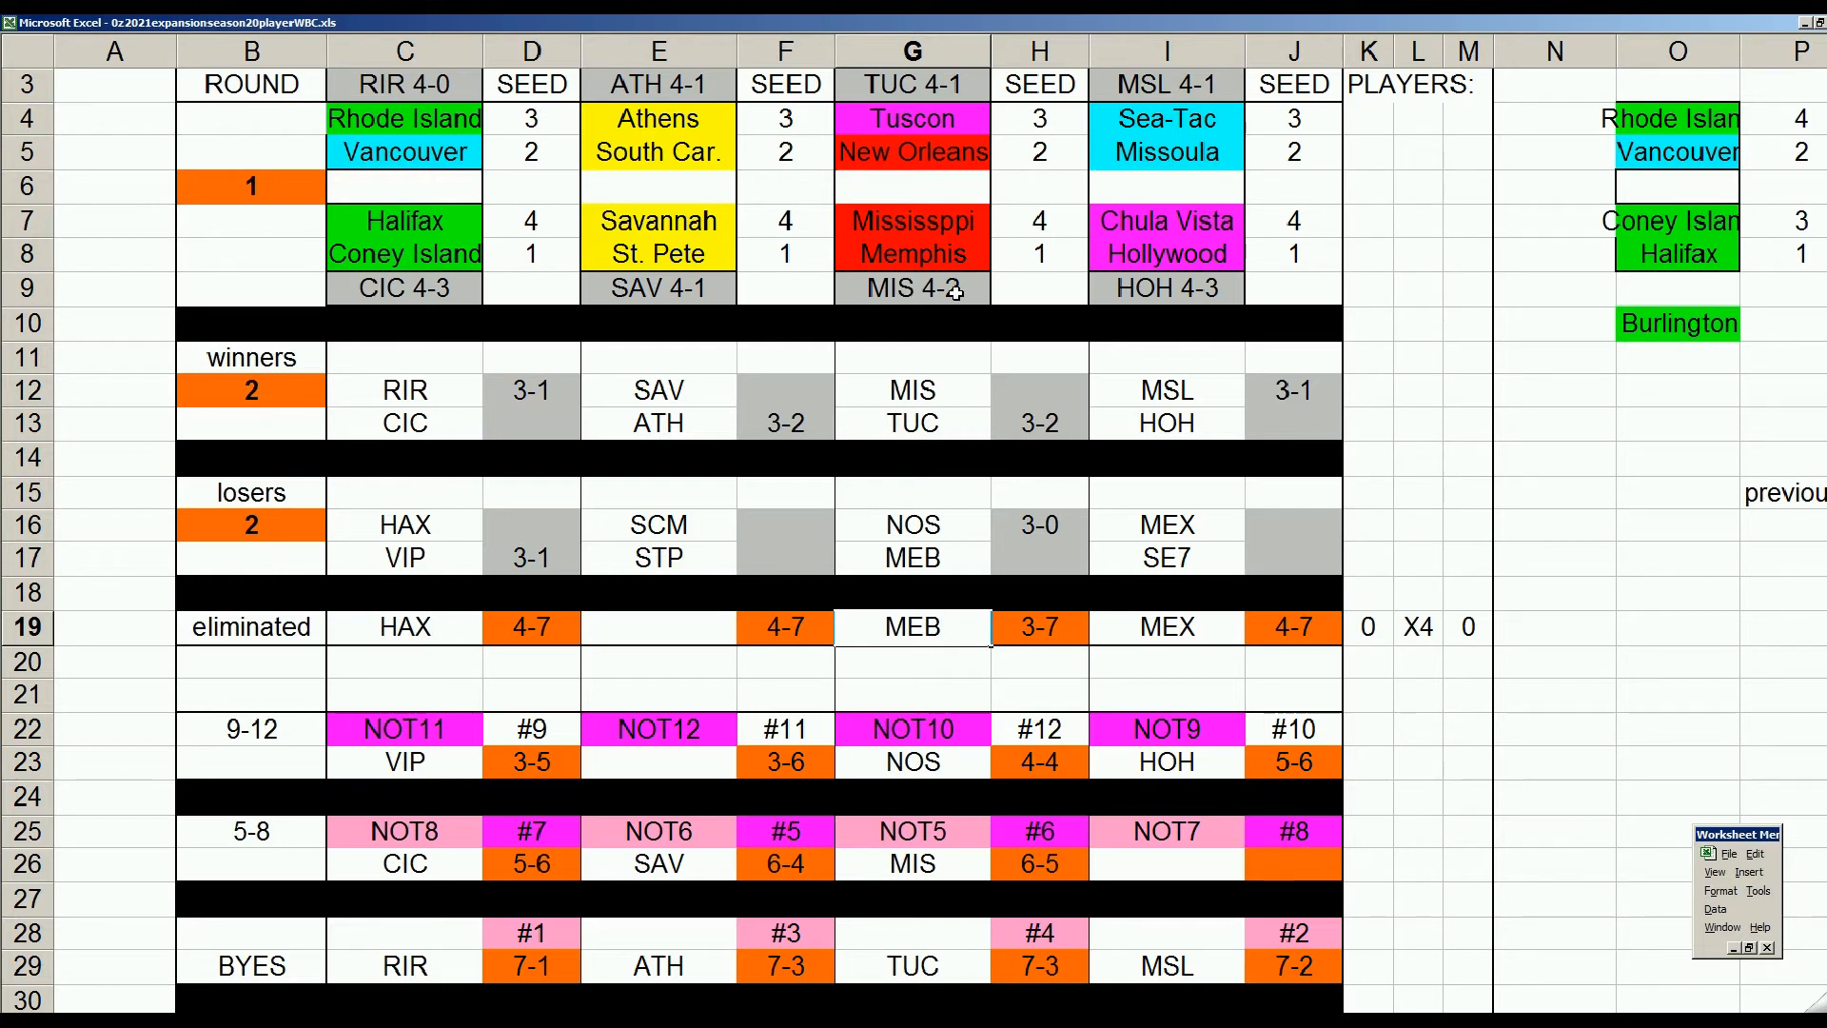
left_click(1026, 626)
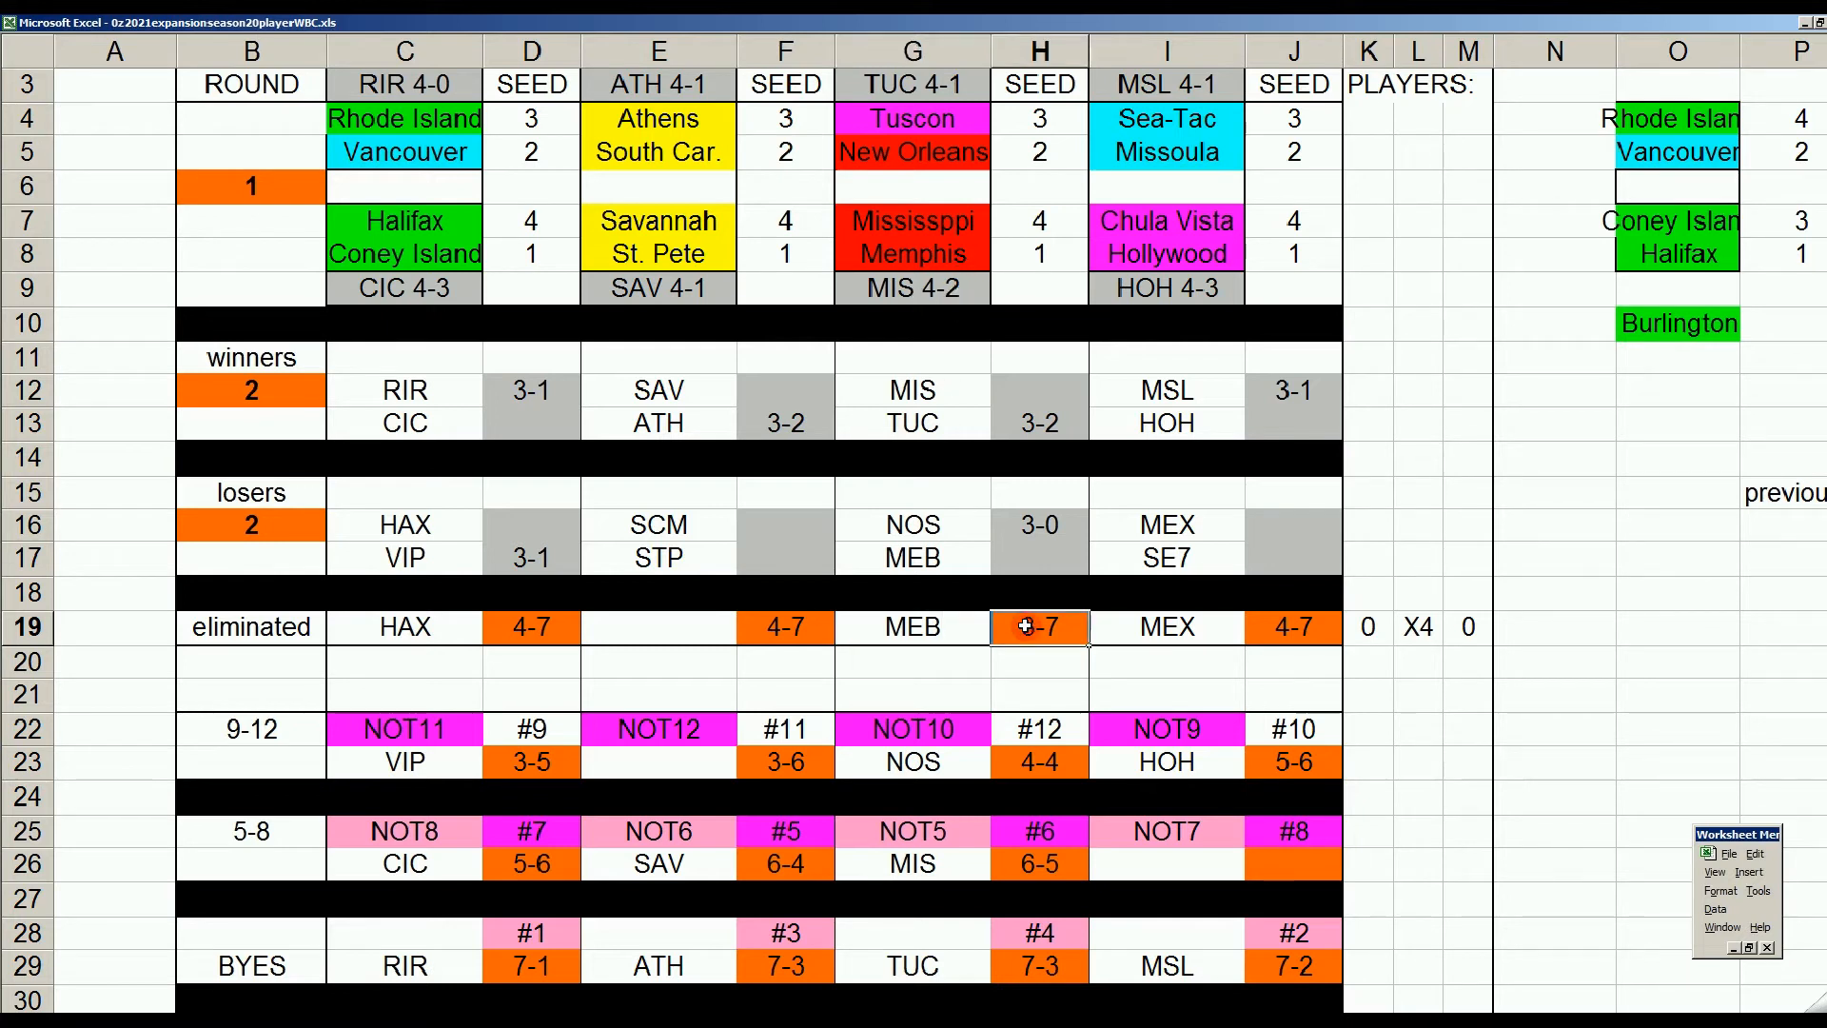
type("2-7")
key("Return")
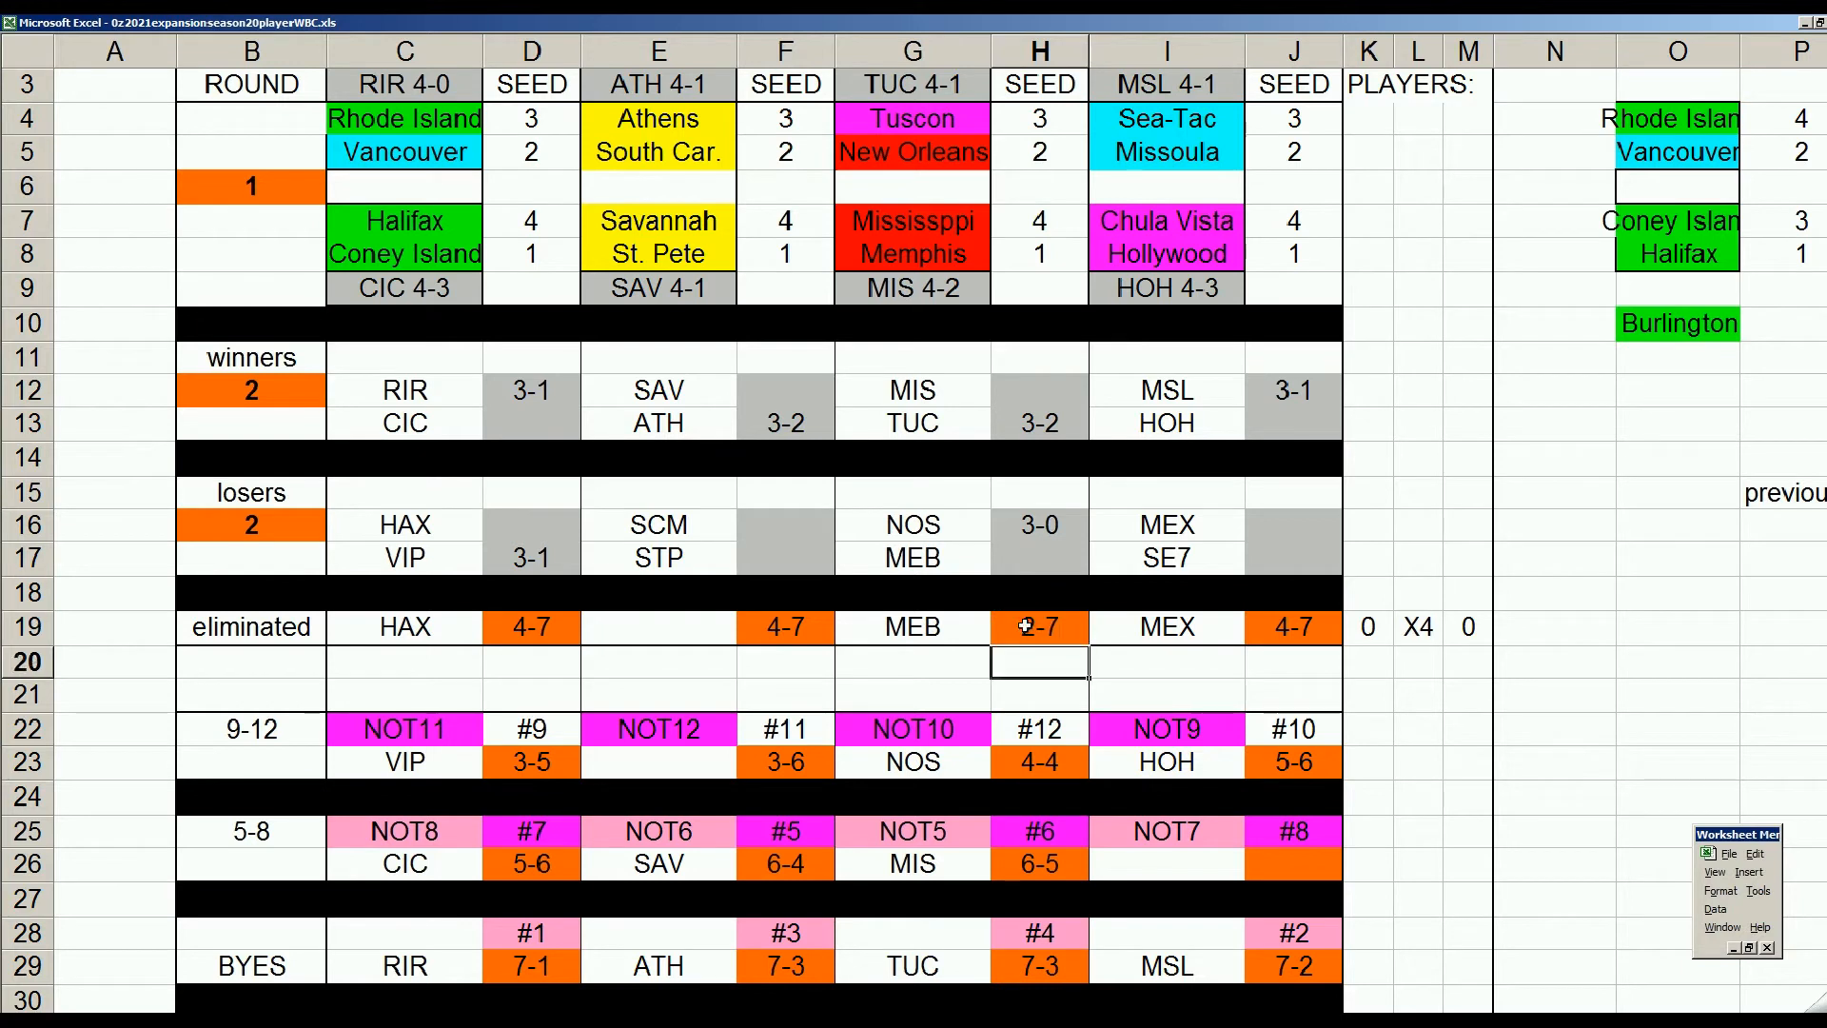
Update the W-L balance figures in column H to -5, 0, 1 and 4 in rows 31 to 34.
left_click(1070, 760)
key("Return")
key("Down")
key("Down")
key("Down")
key("Down")
key("Down")
key("Down")
key("Down")
key("Down")
key("Down")
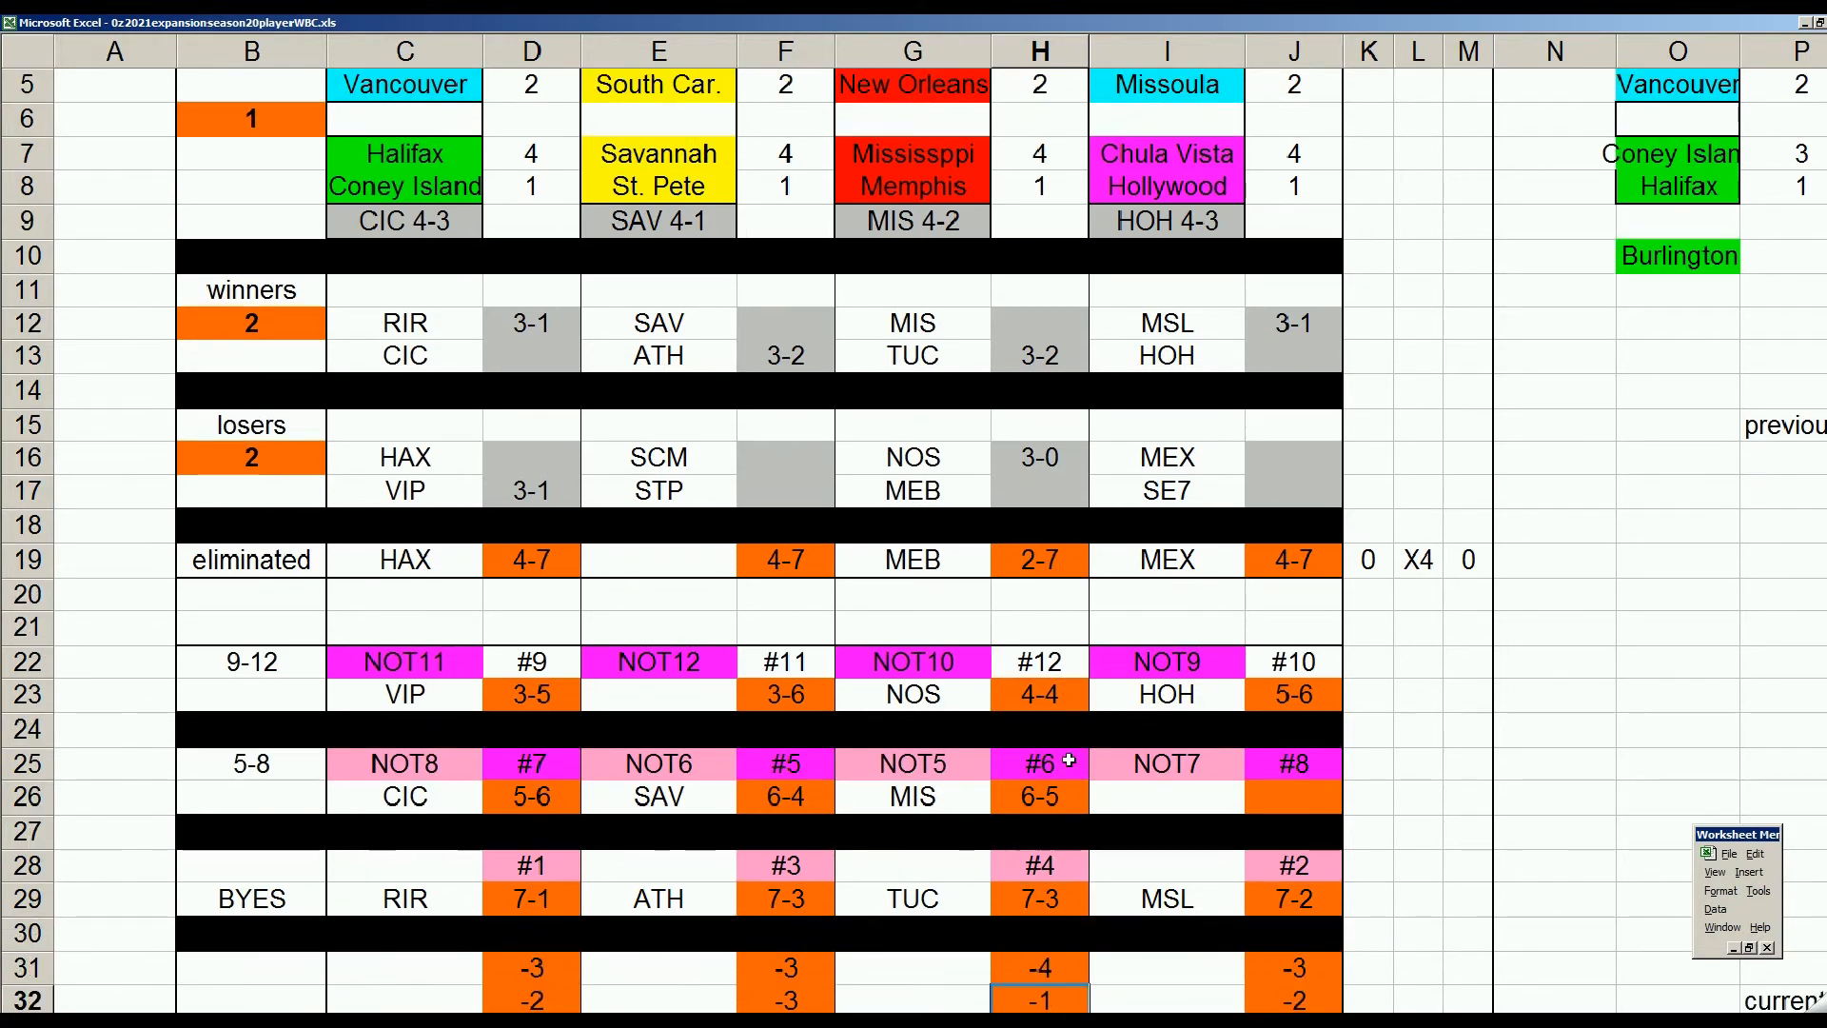
key("Down")
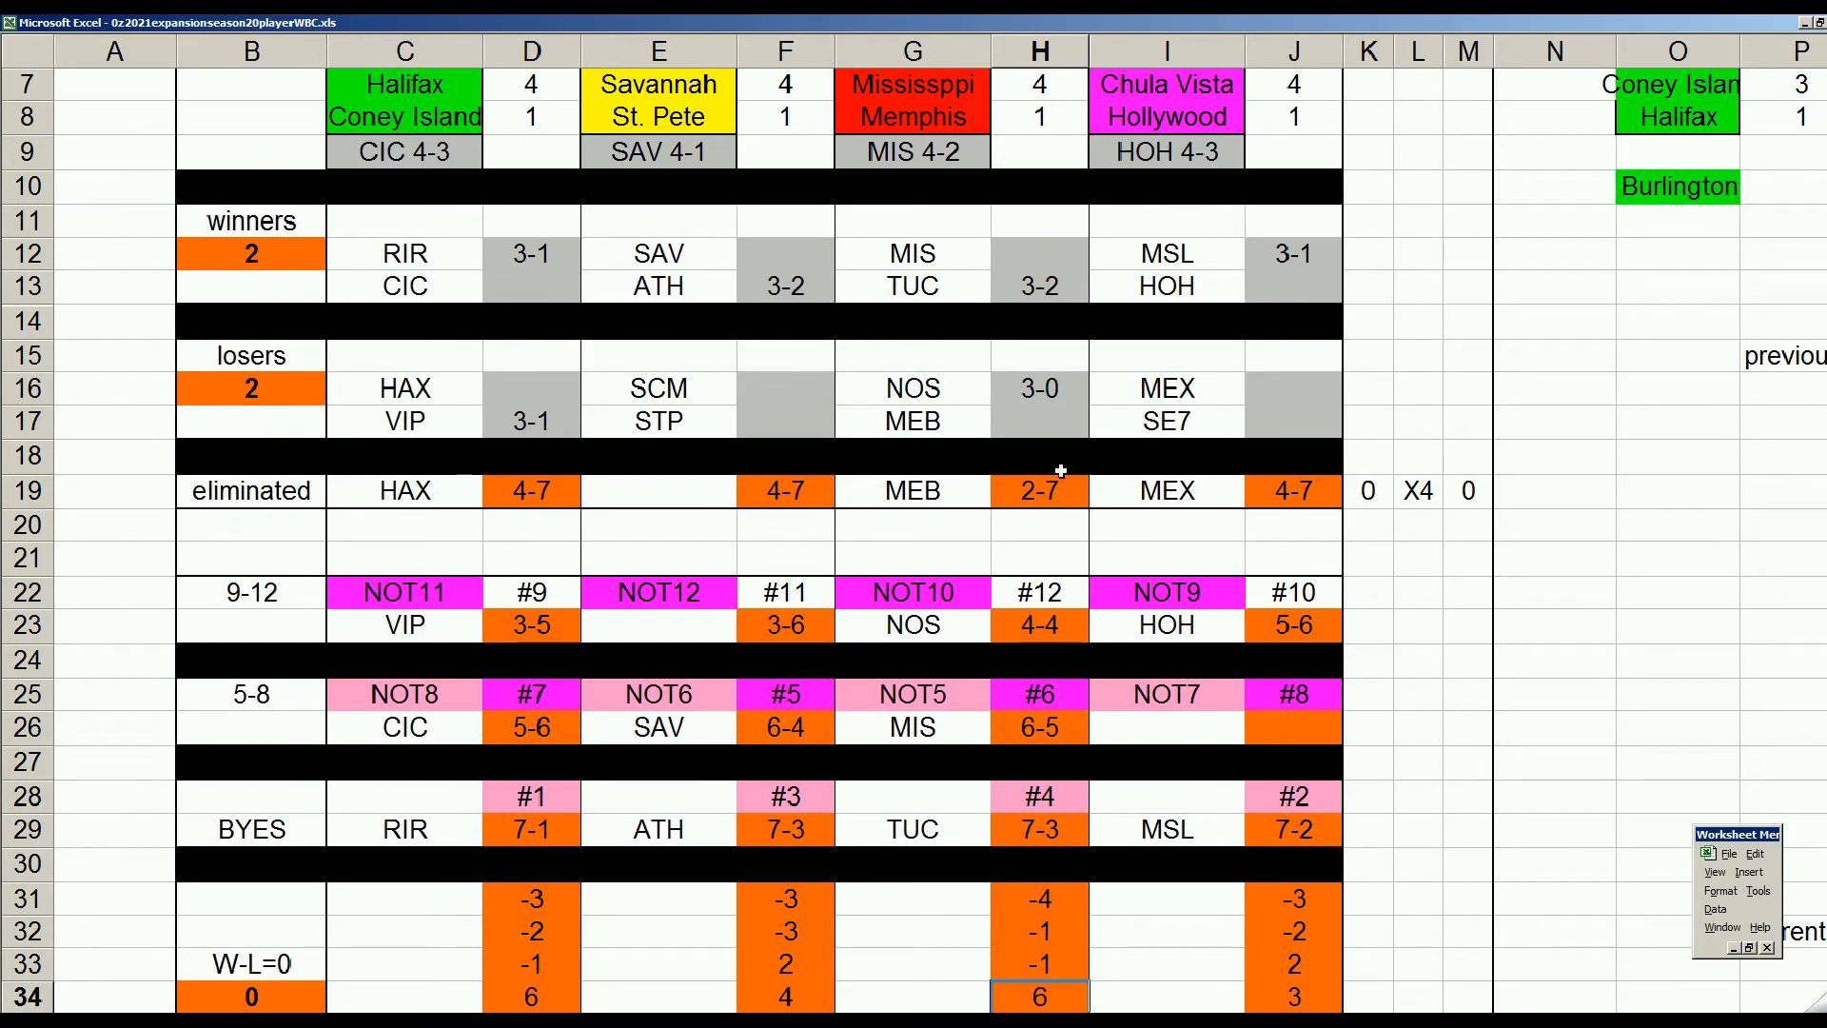
left_click(1059, 890)
type("-5")
key("Return")
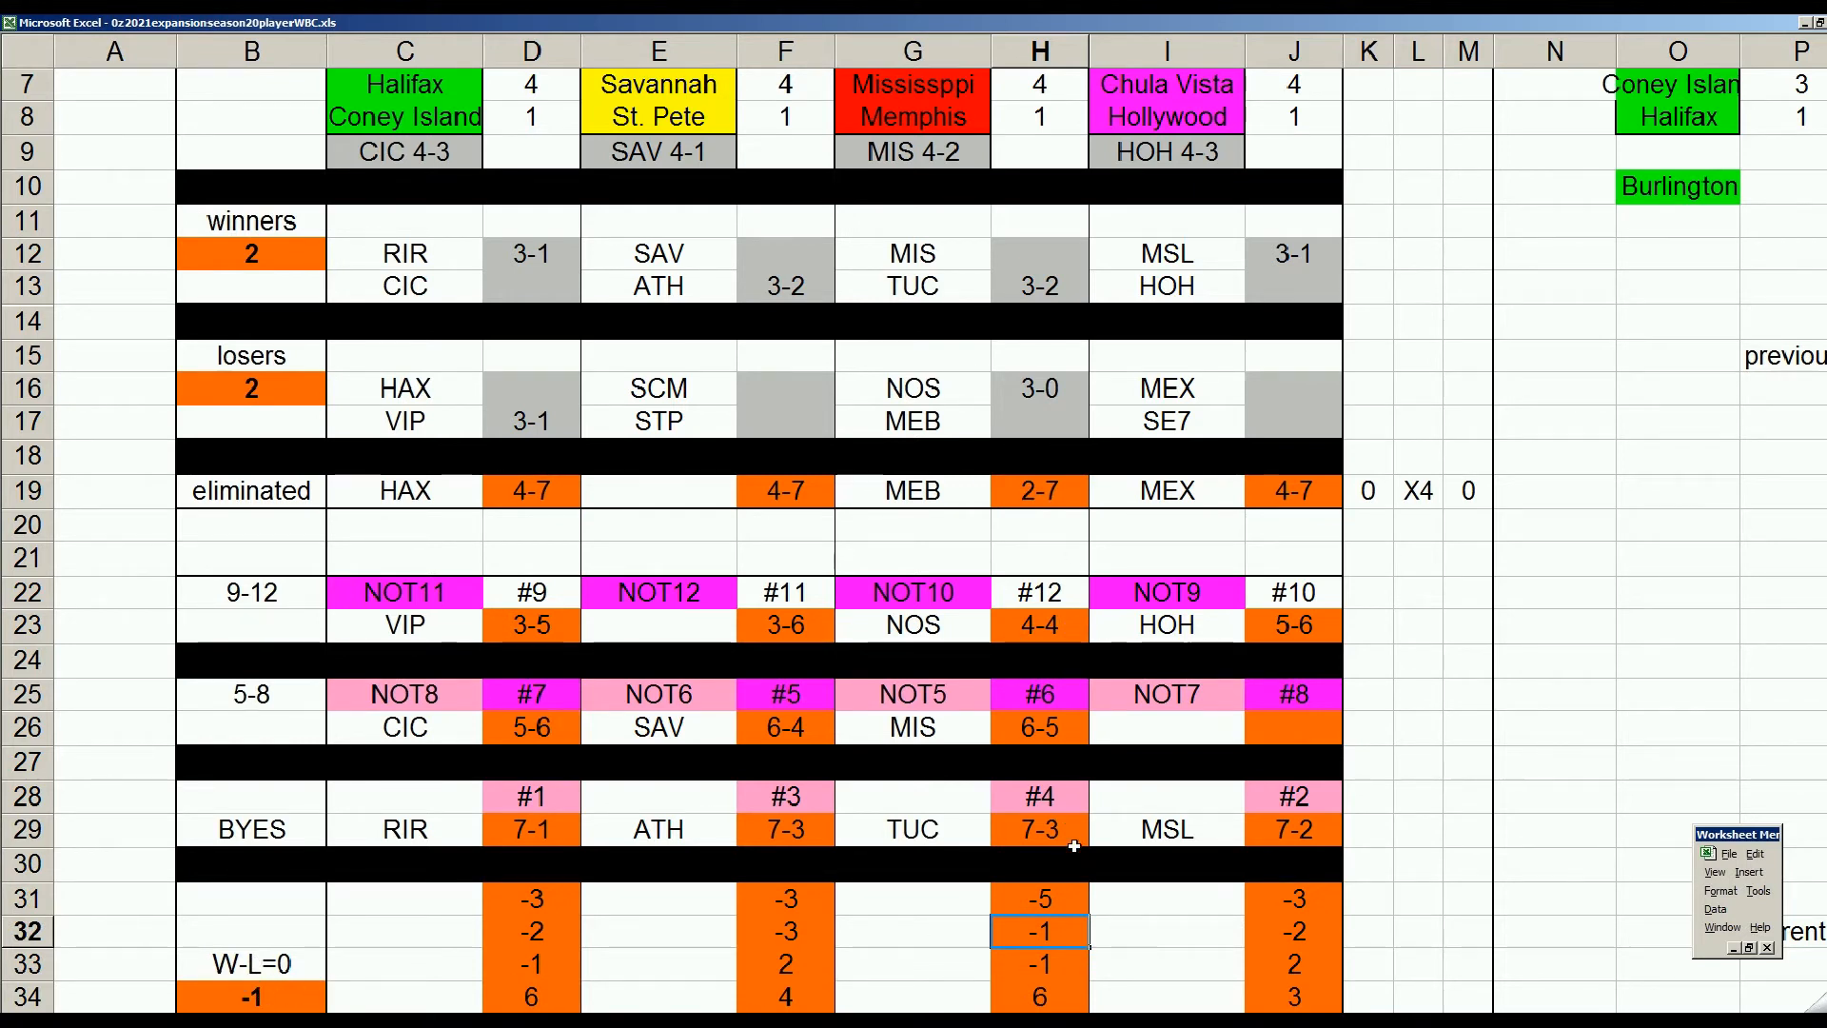
type("0")
key("Return")
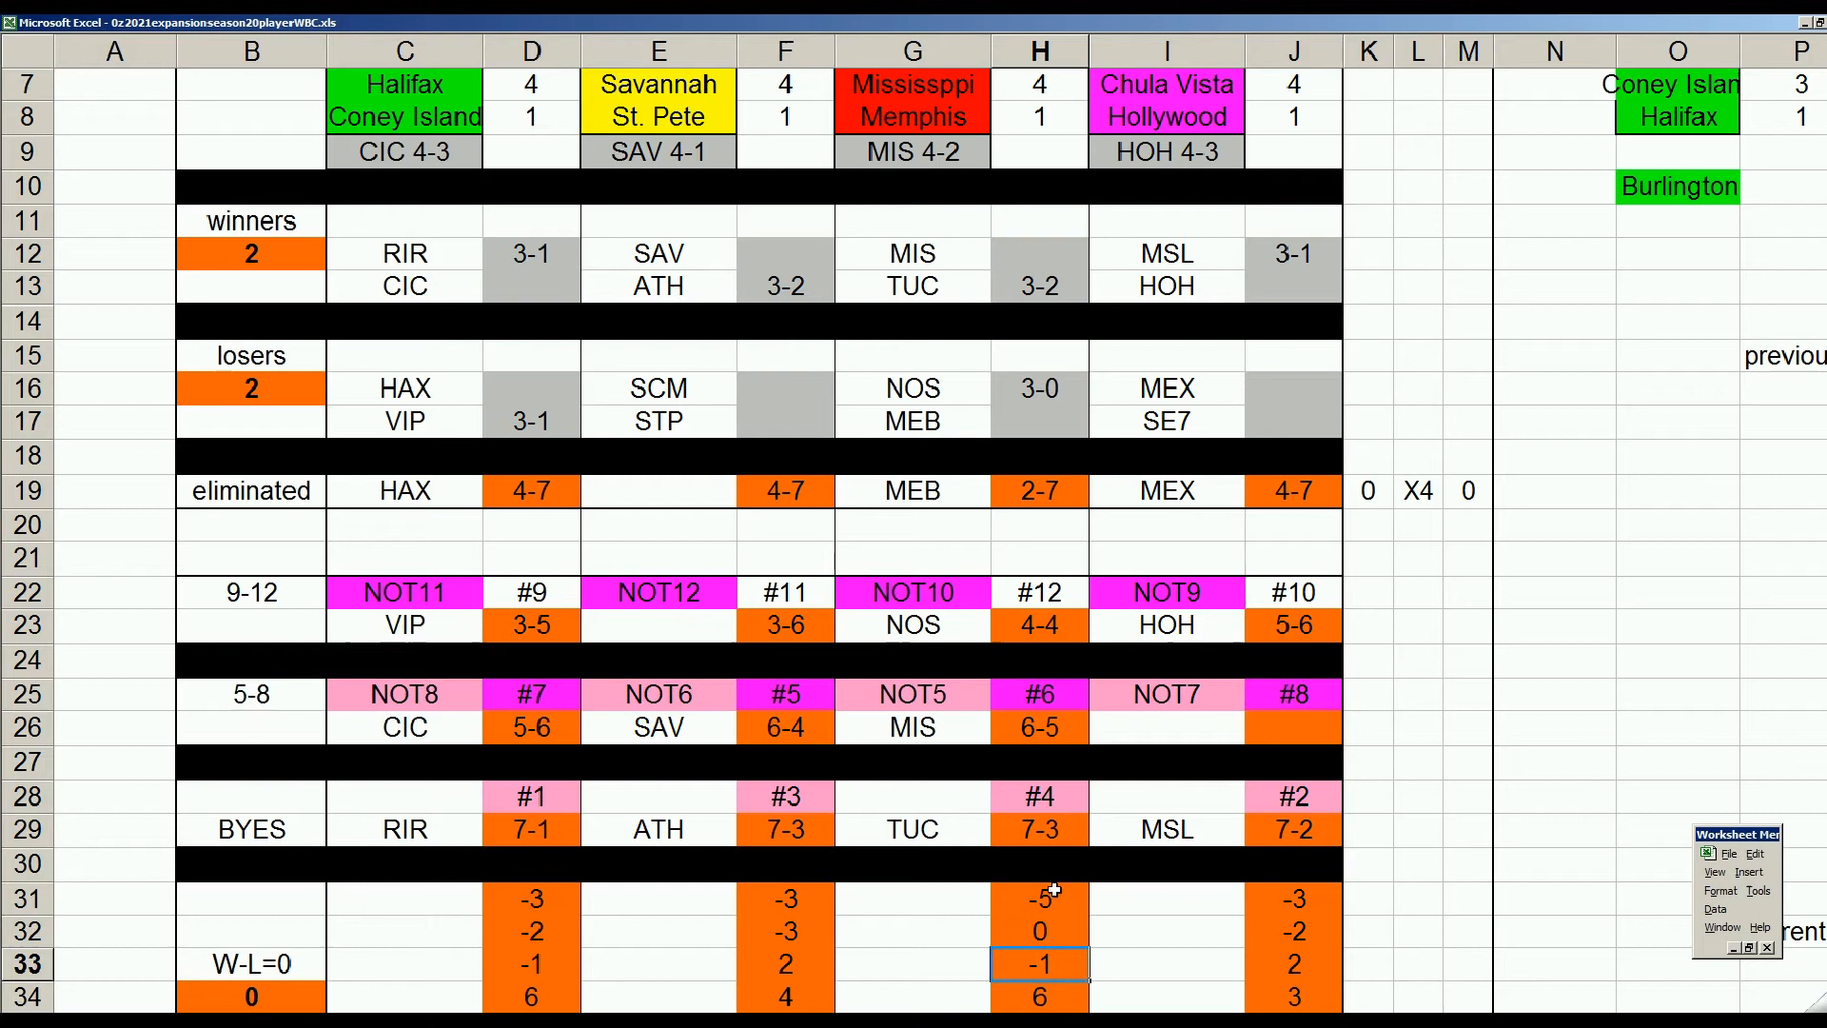
type("1")
key("Return")
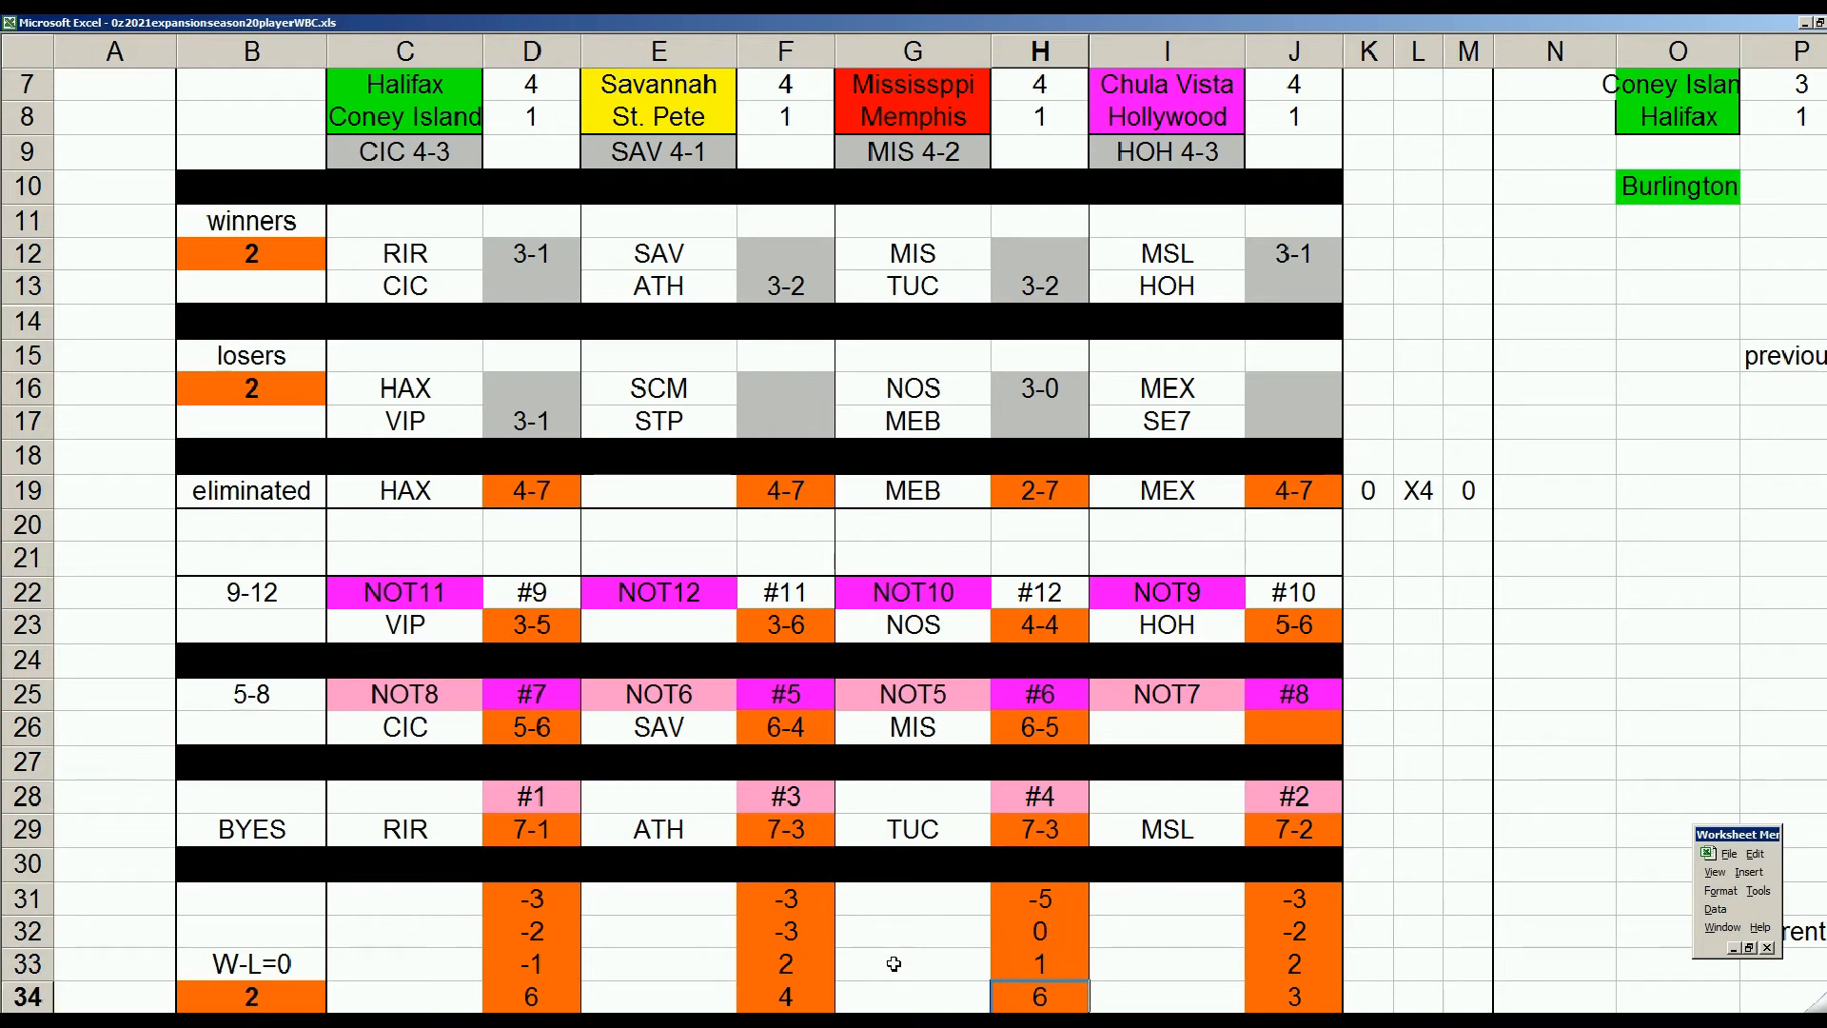
type("4")
key("Up")
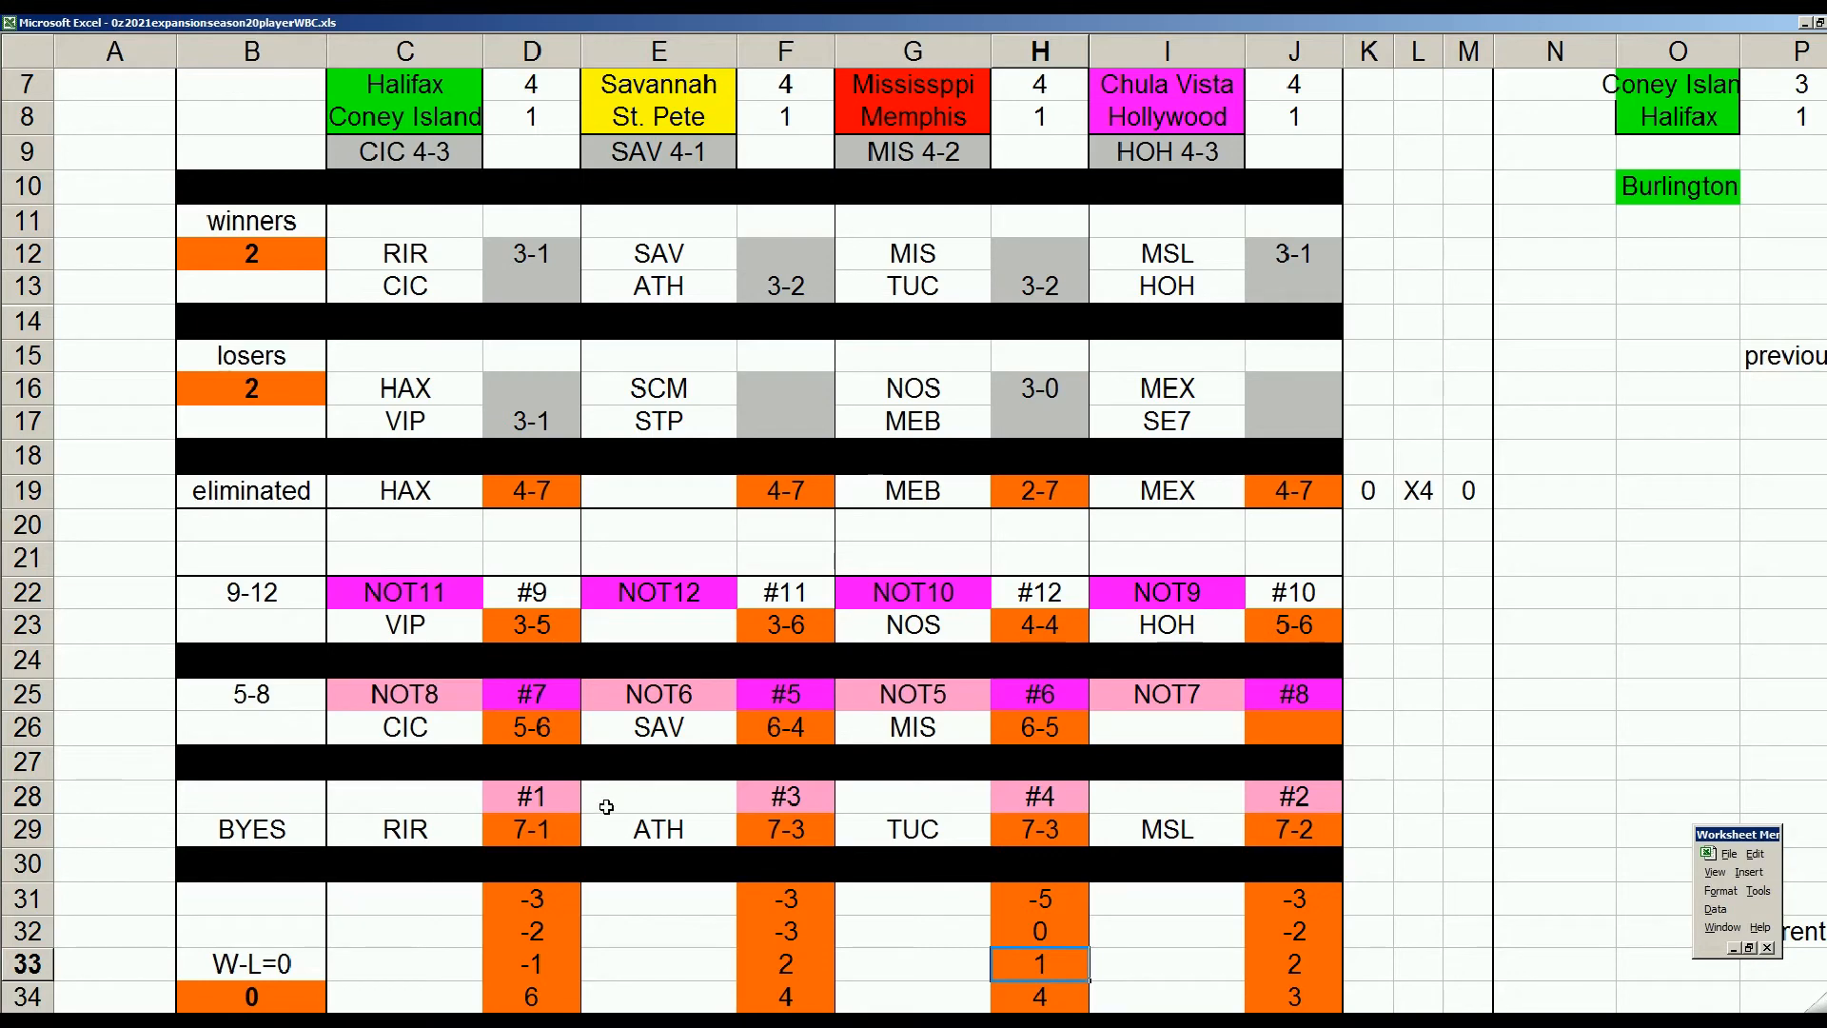
Clear Memphis's scheduled starting pitchers for games 4 and 5 in T36:U36 of the schedule sheet.
key("ctrl+Page_Up")
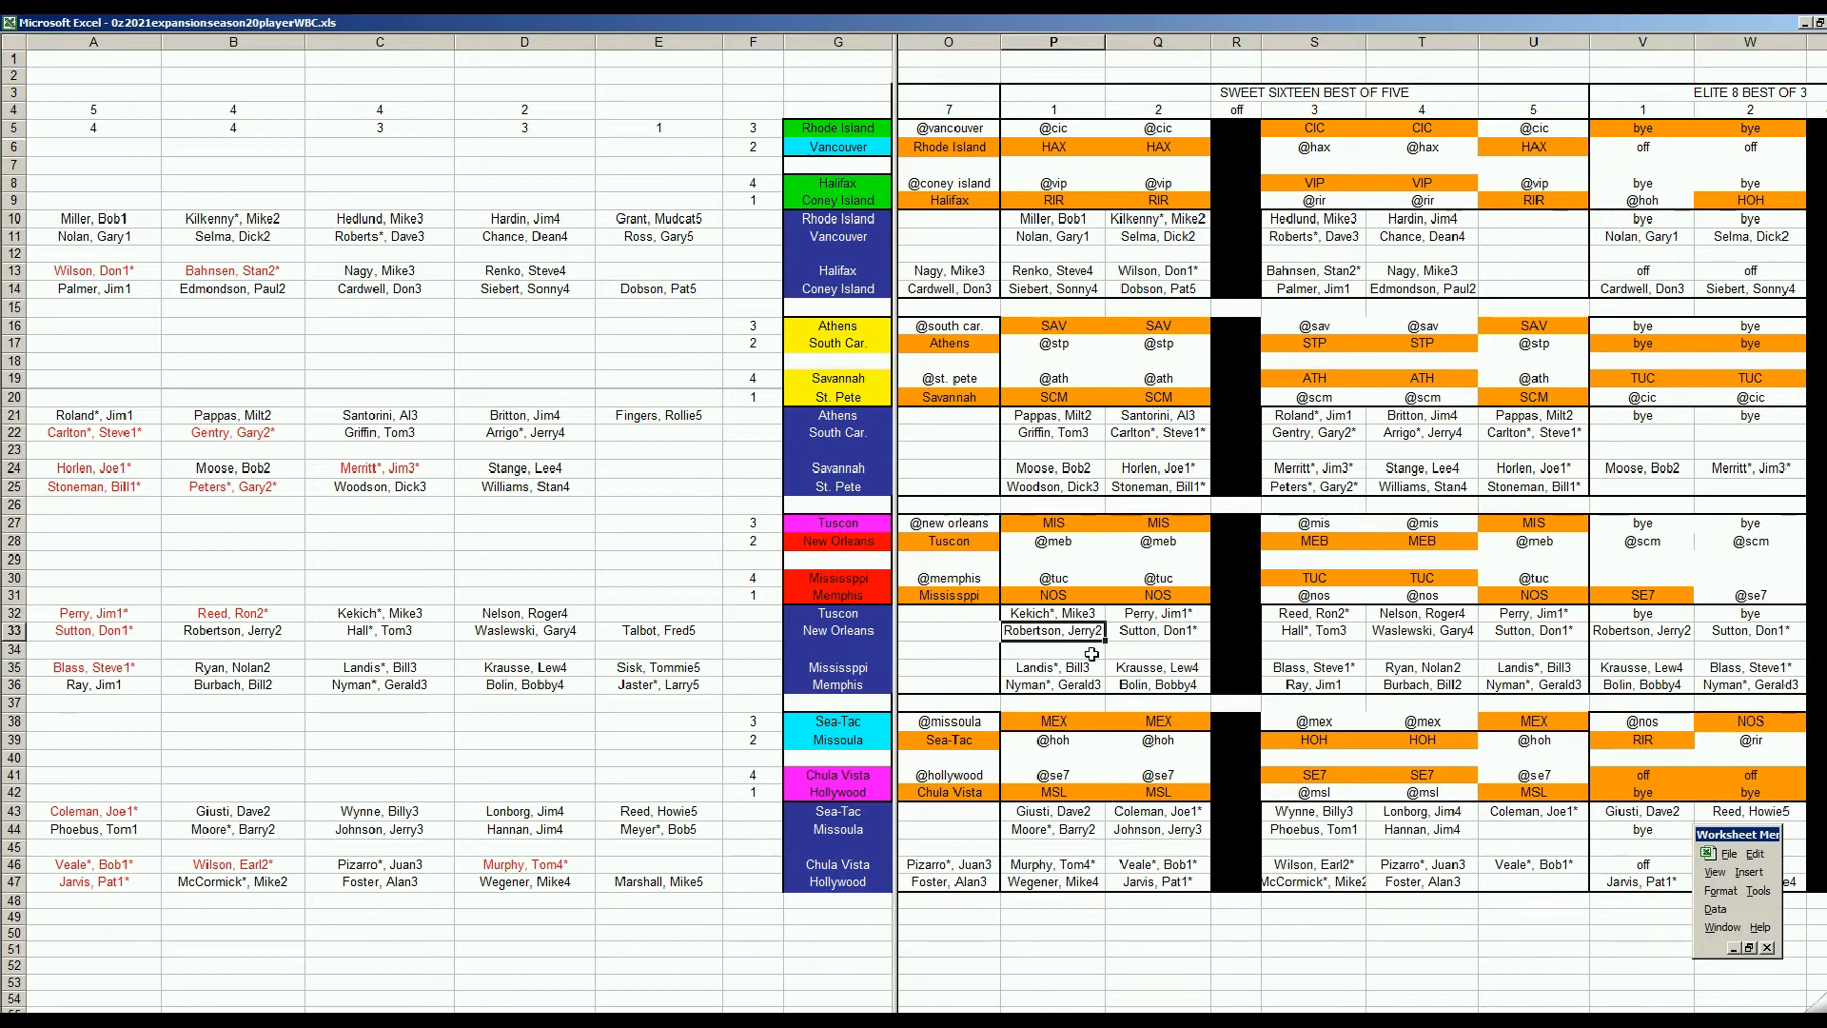
left_click_drag(1427, 688, 1498, 689)
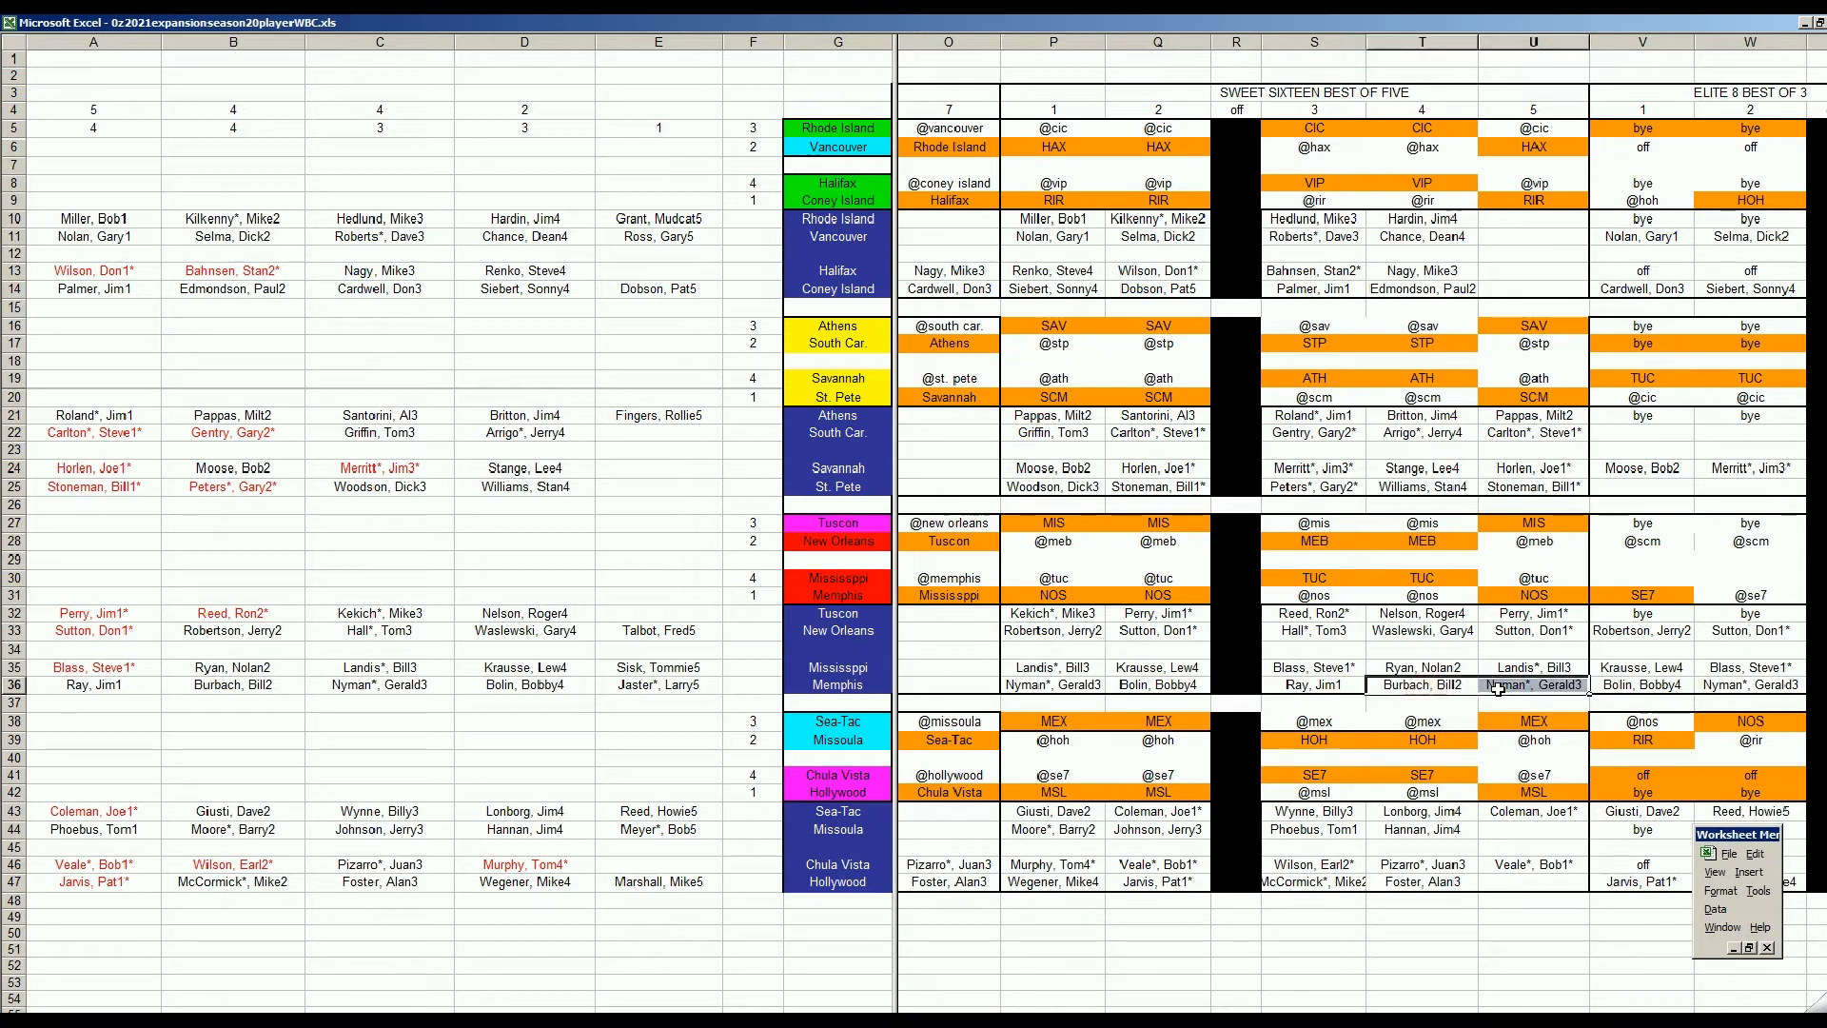
key("Delete")
key("Up")
key("Up")
key("Up")
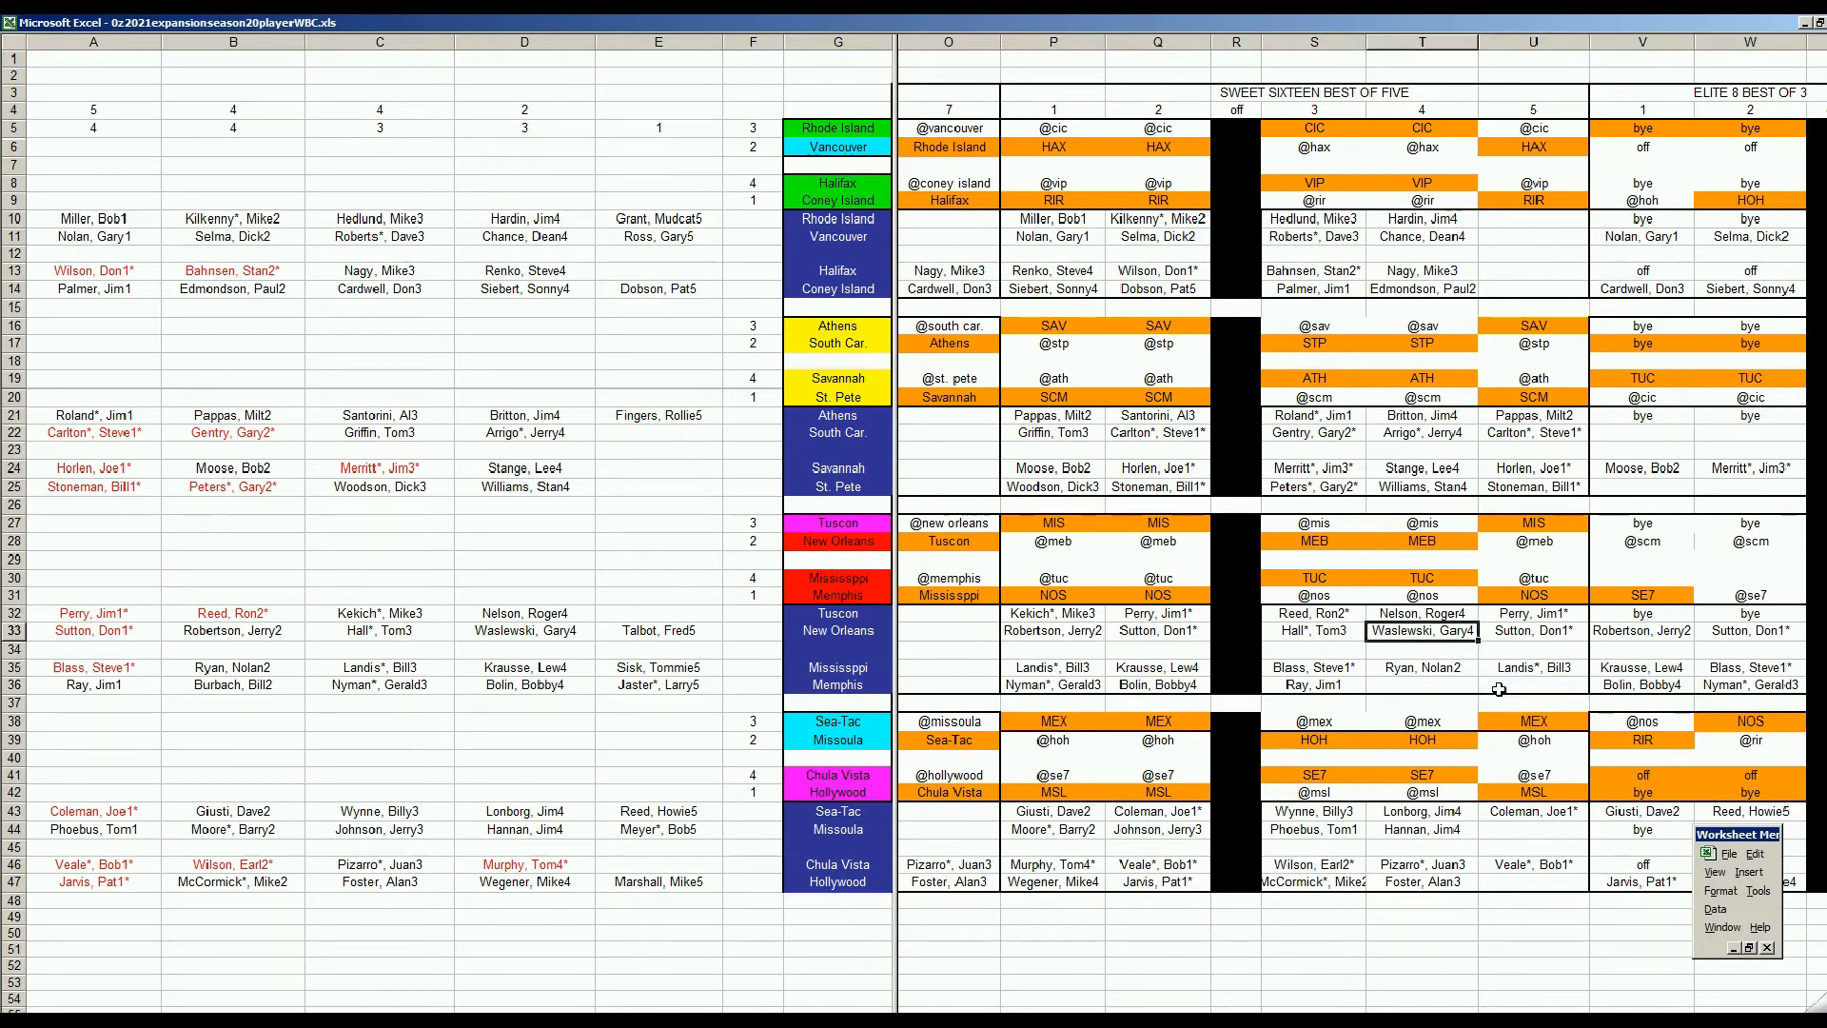
Clear New Orleans's scheduled starting pitchers for games 4 and 5 in T33:U33.
key("Delete")
key("Right")
key("Delete")
key("Right")
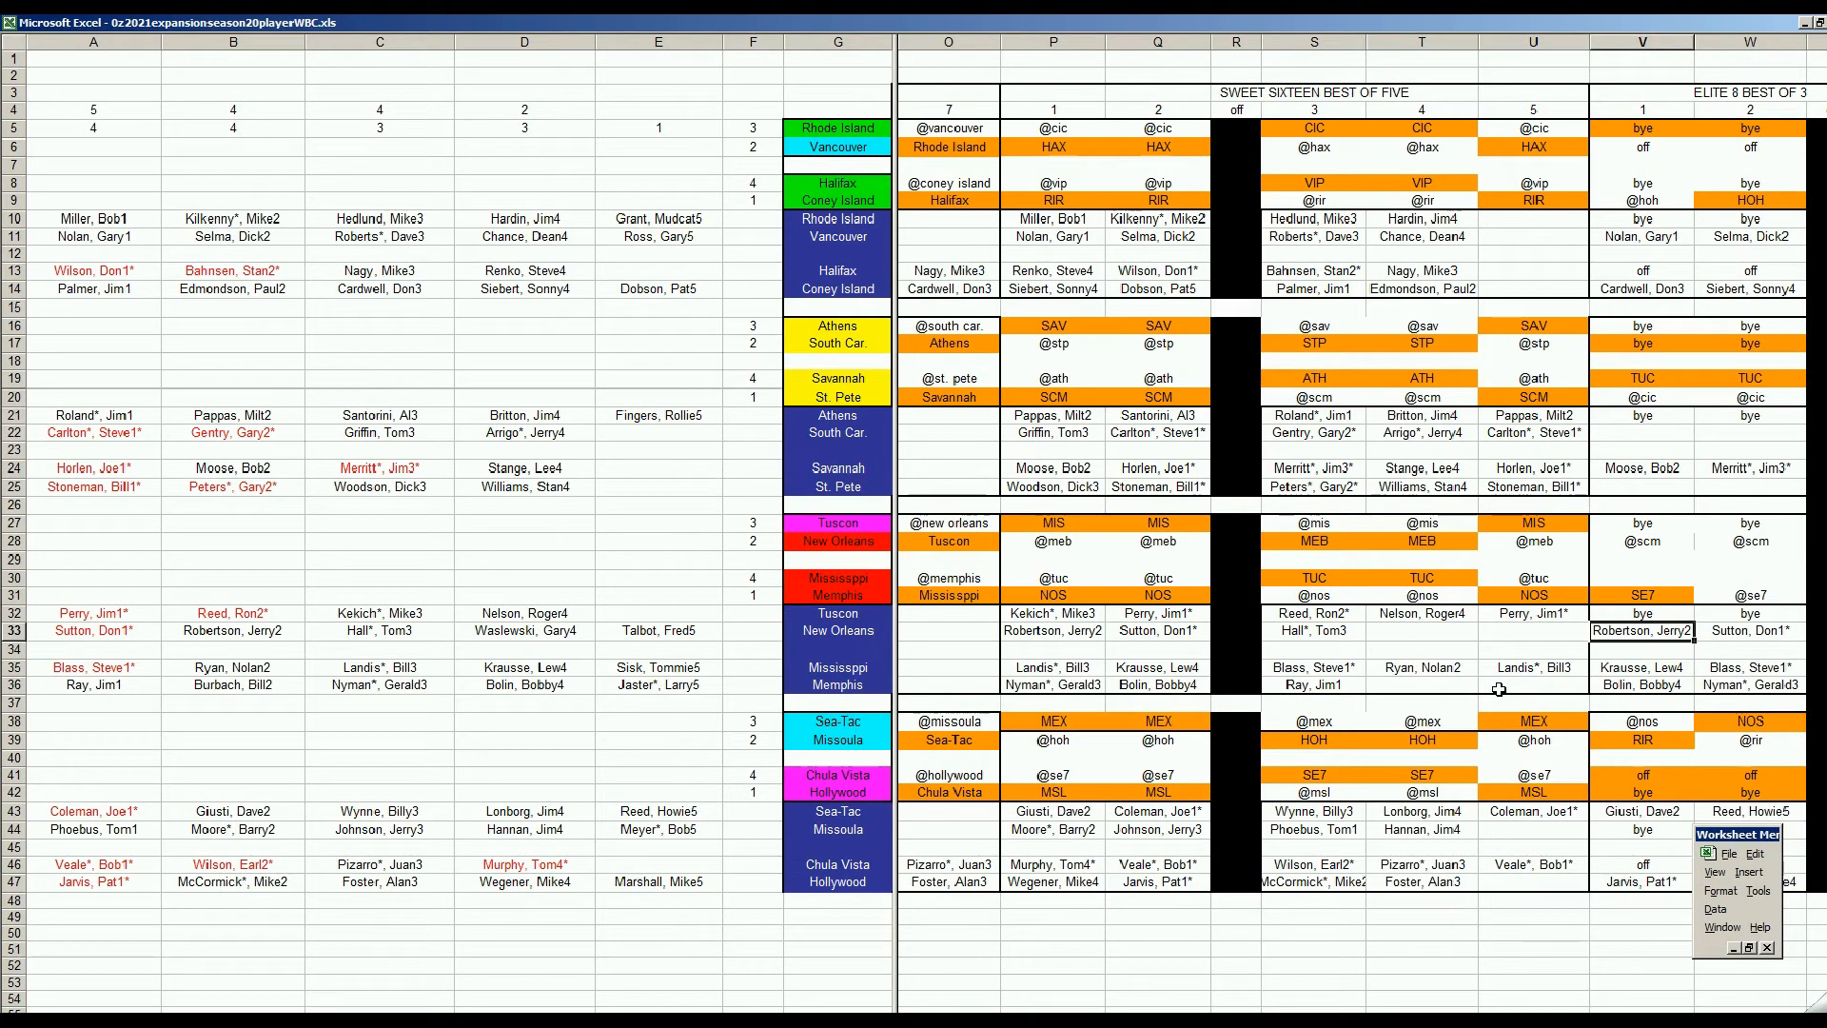
Link New Orleans's Elite 8 game 1 starter in V33 to its Sweet Sixteen game 2 starter in Q33.
type("+")
key("Left")
key("Left")
key("Left")
key("Left")
key("Left")
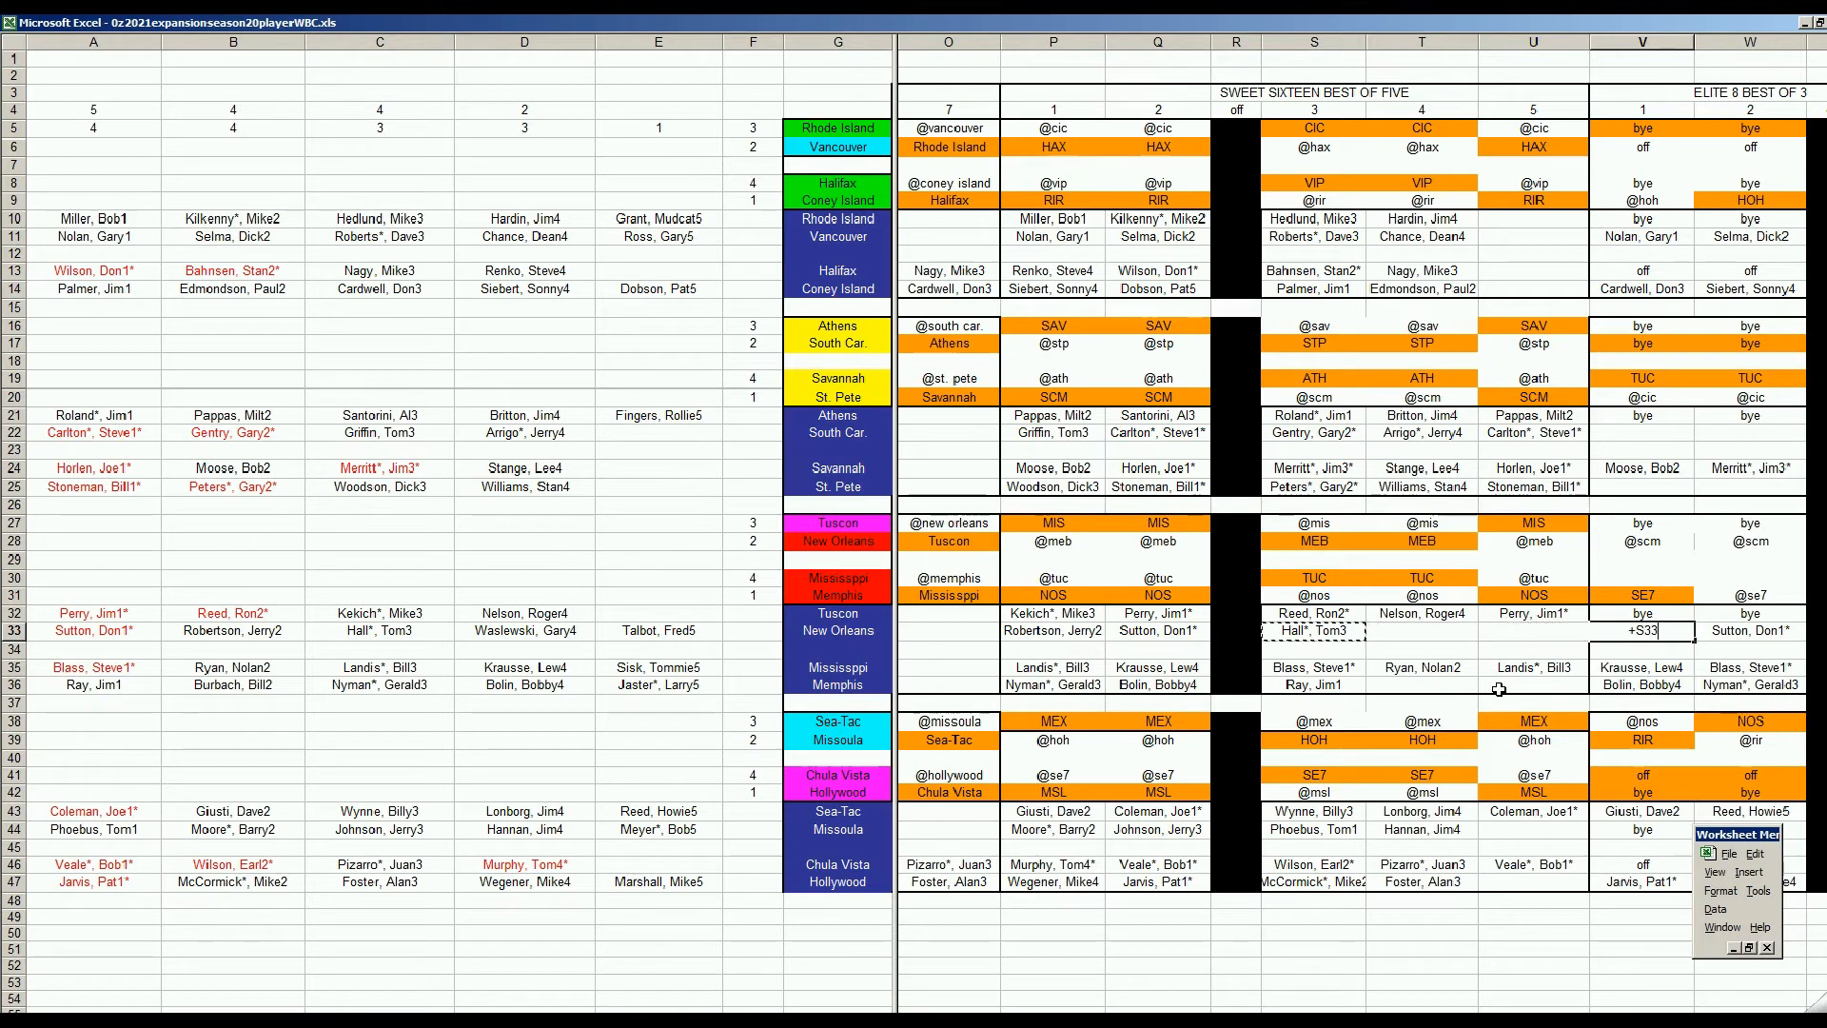
key("Return")
Link New Orleans's Elite 8 game 2 starter in W33 to its Sweet Sixteen game 1 starter in P33.
key("Right")
type("+")
key("Left")
key("Left")
key("Left")
key("Left")
key("Left")
key("Left")
key("Left")
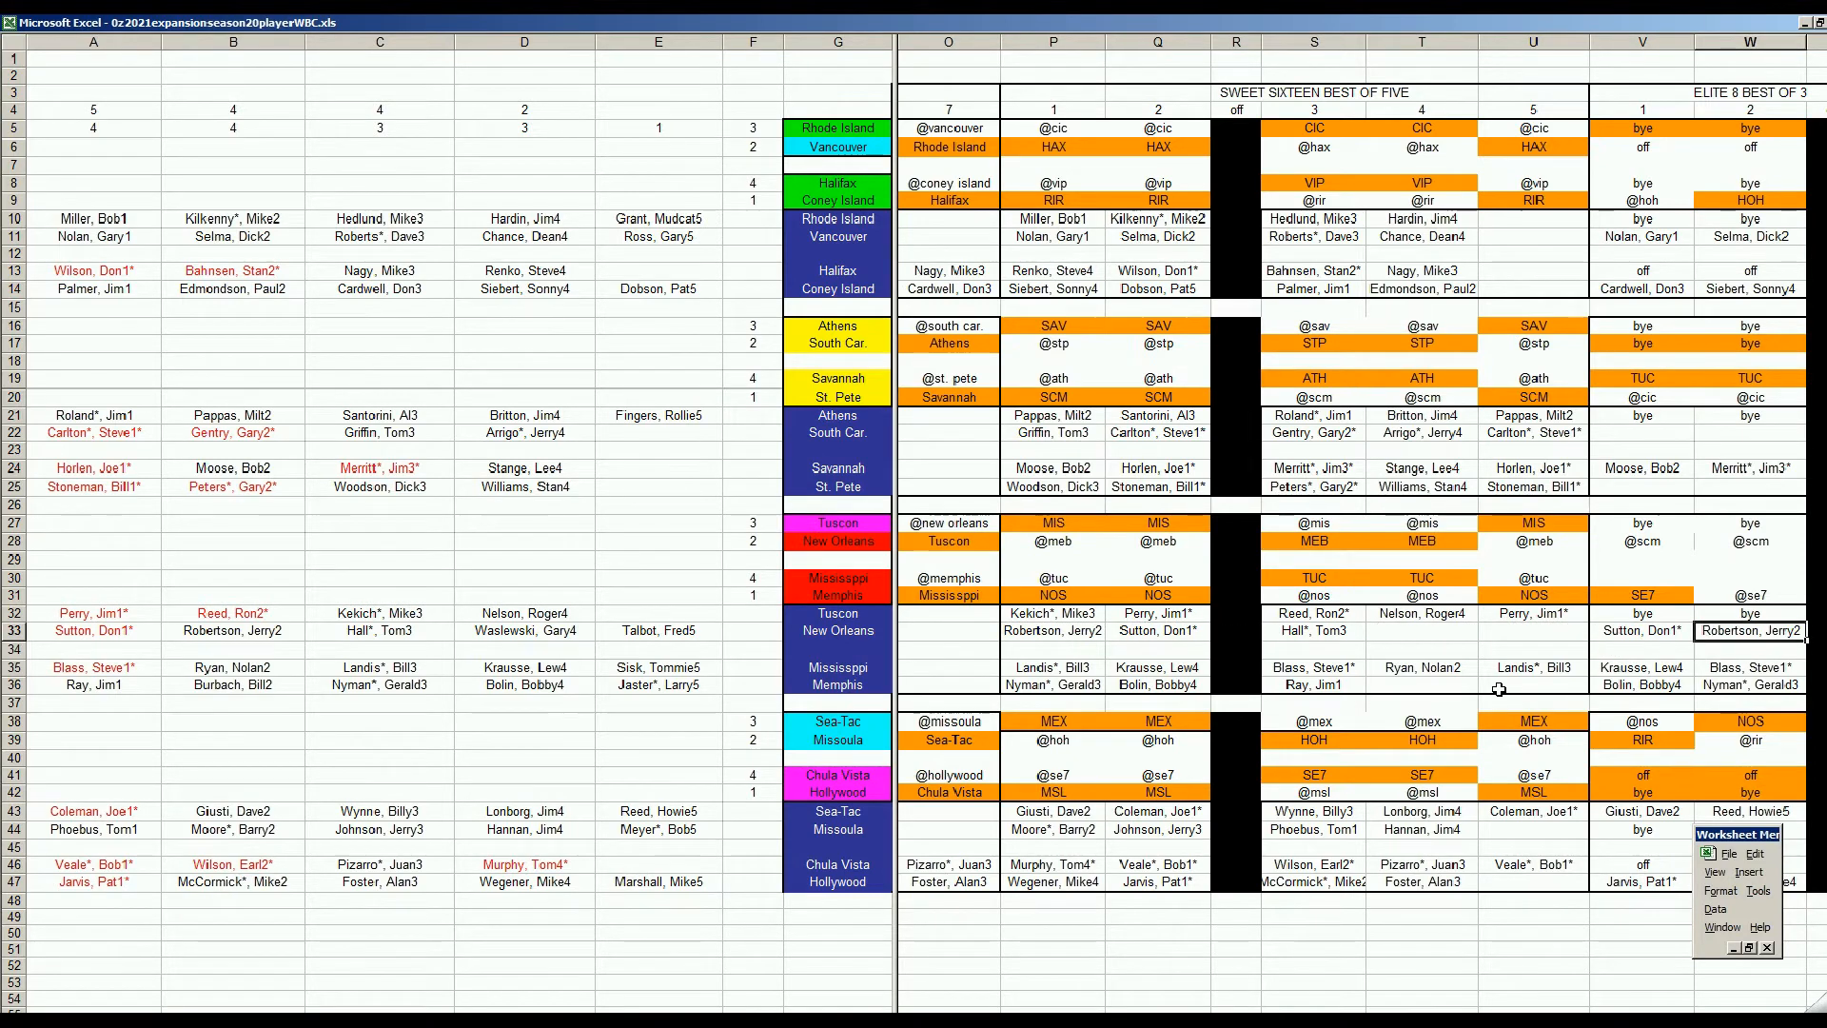
key("Tab")
key("Right")
Mark Memphis as off for all three Elite 8 games in V36, W36 and Y36.
key("Left")
key("Left")
key("Left")
key("Down")
key("Down")
key("Down")
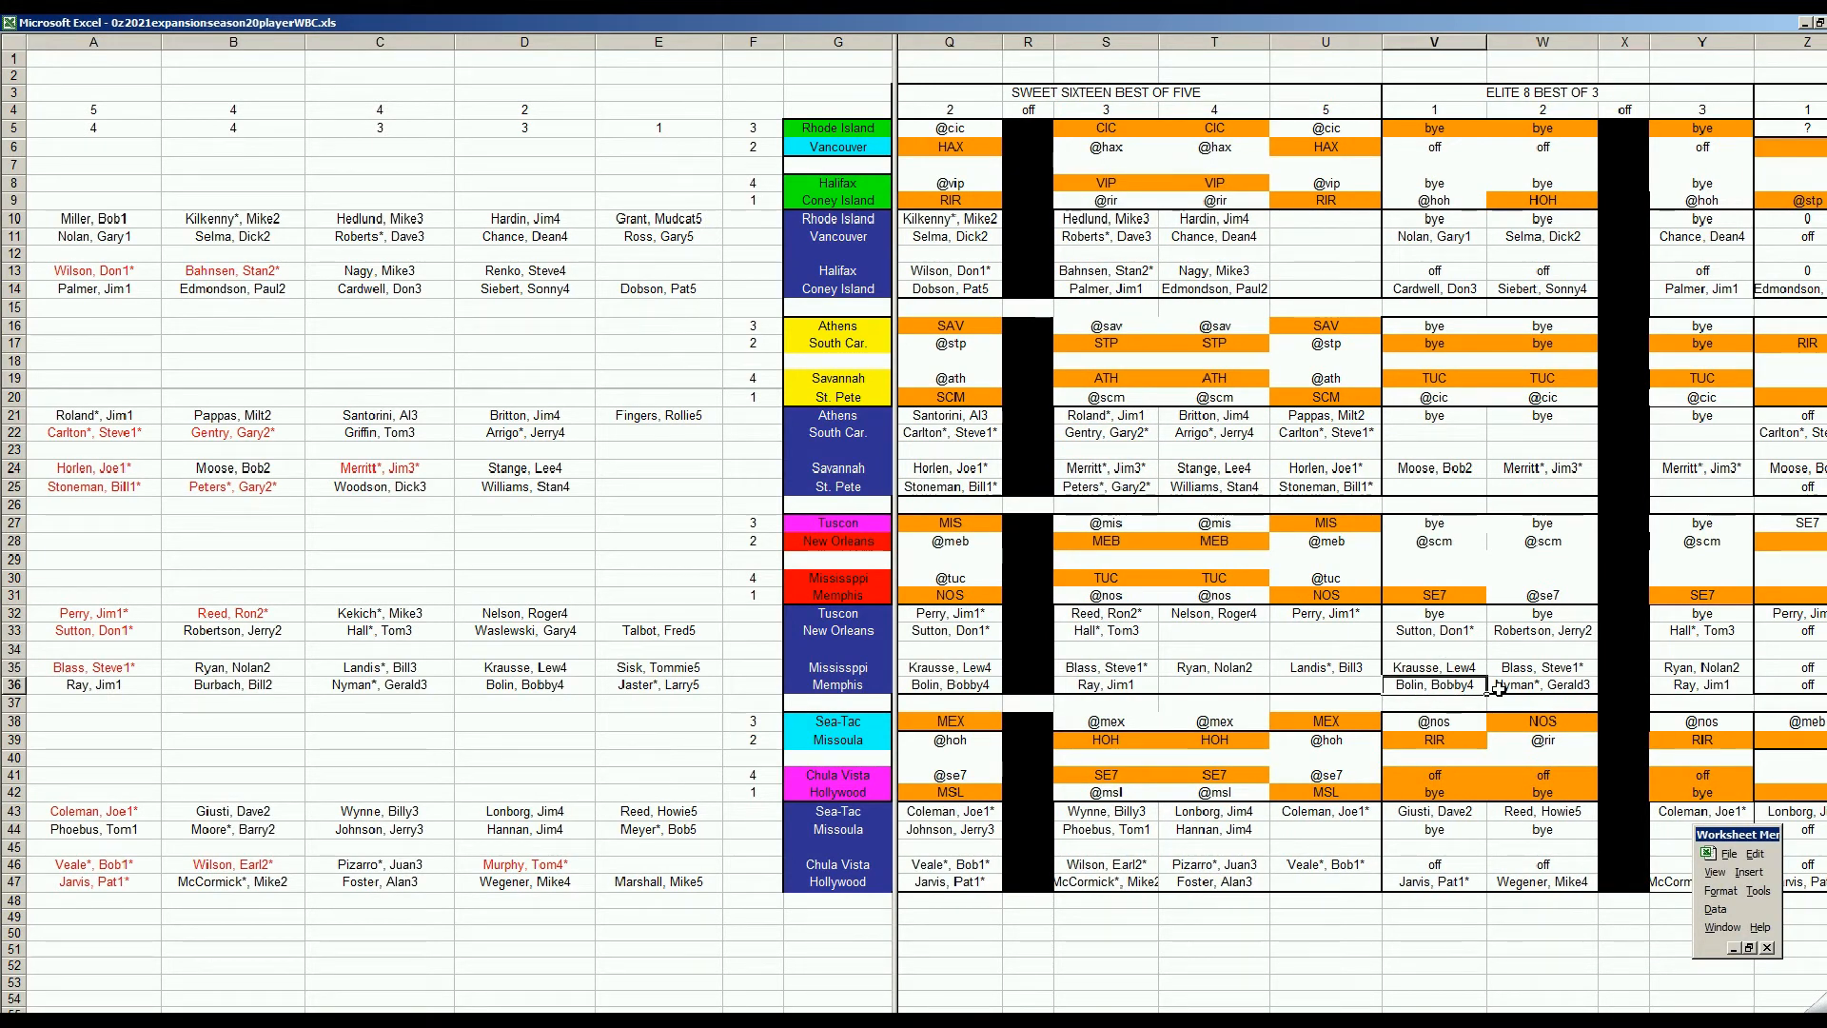
type("off")
key("Tab")
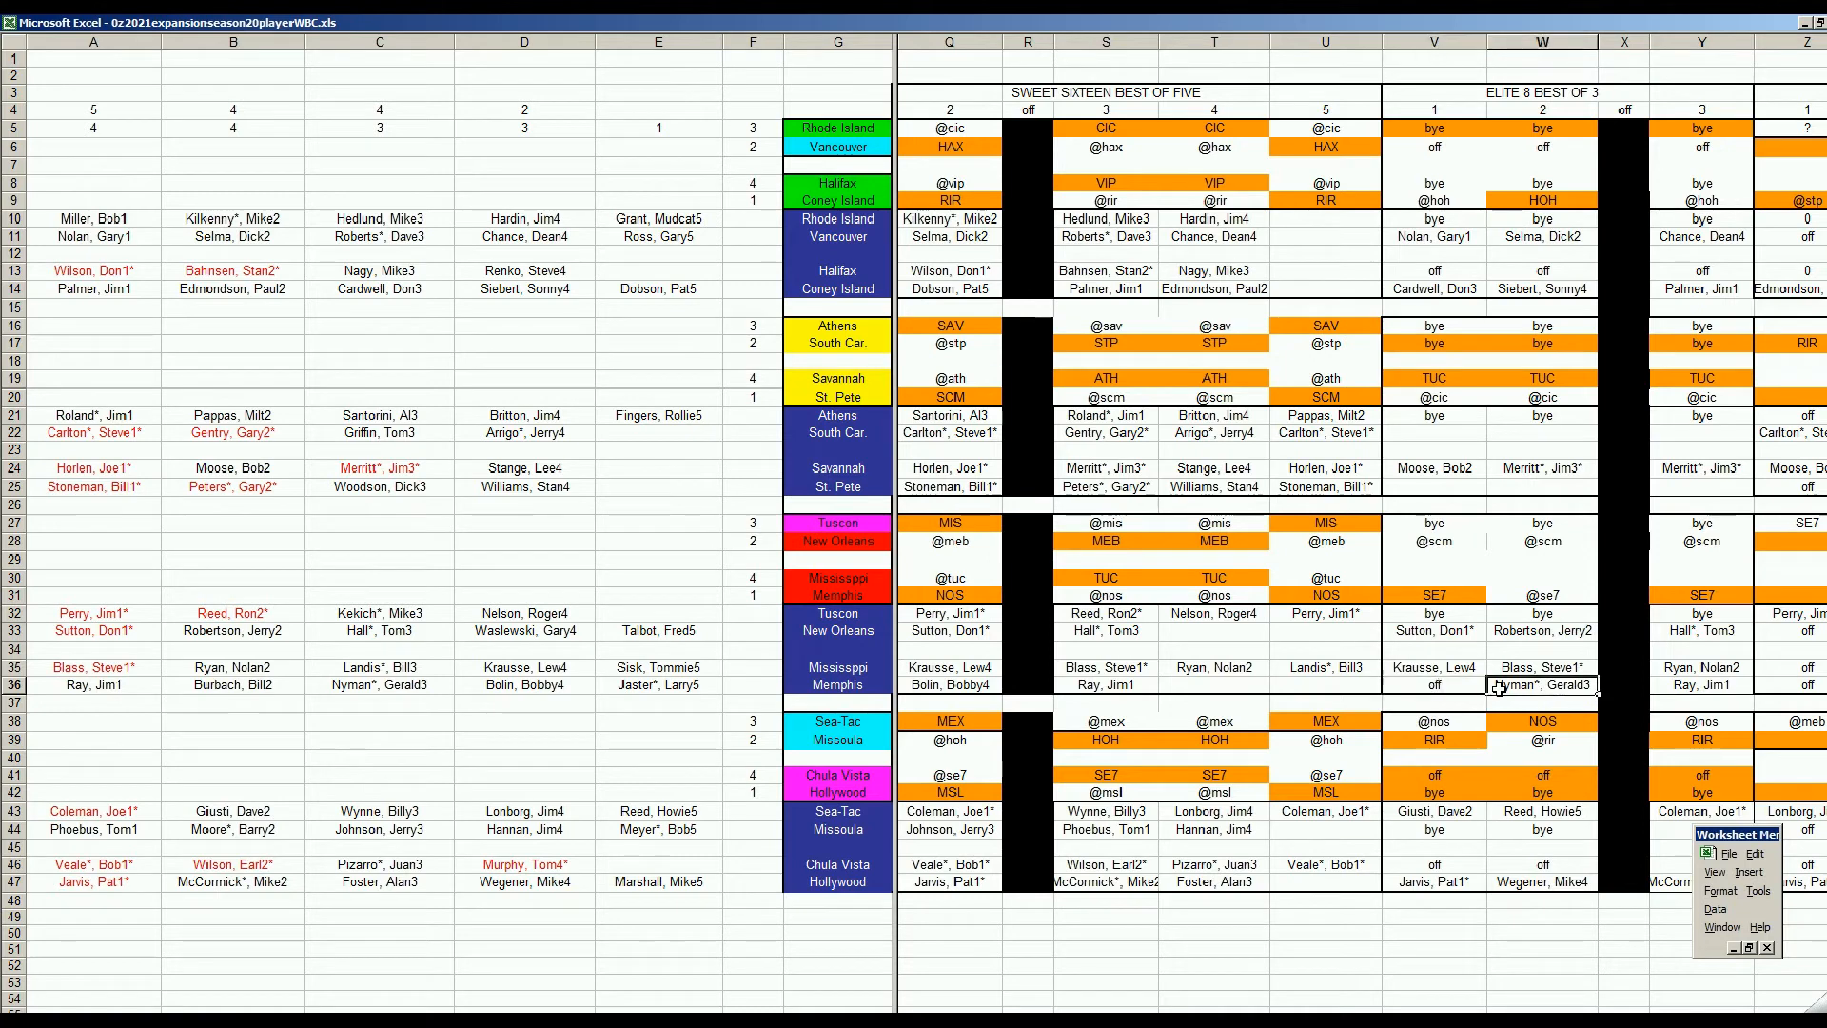
type("o")
key("Tab")
key("Tab")
type("off")
key("Left")
Save the updated season schedule workbook.
key("Left")
key("Left")
key("Left")
key("Left")
key("Left")
key("Left")
key("Left")
key("Left")
key("Left")
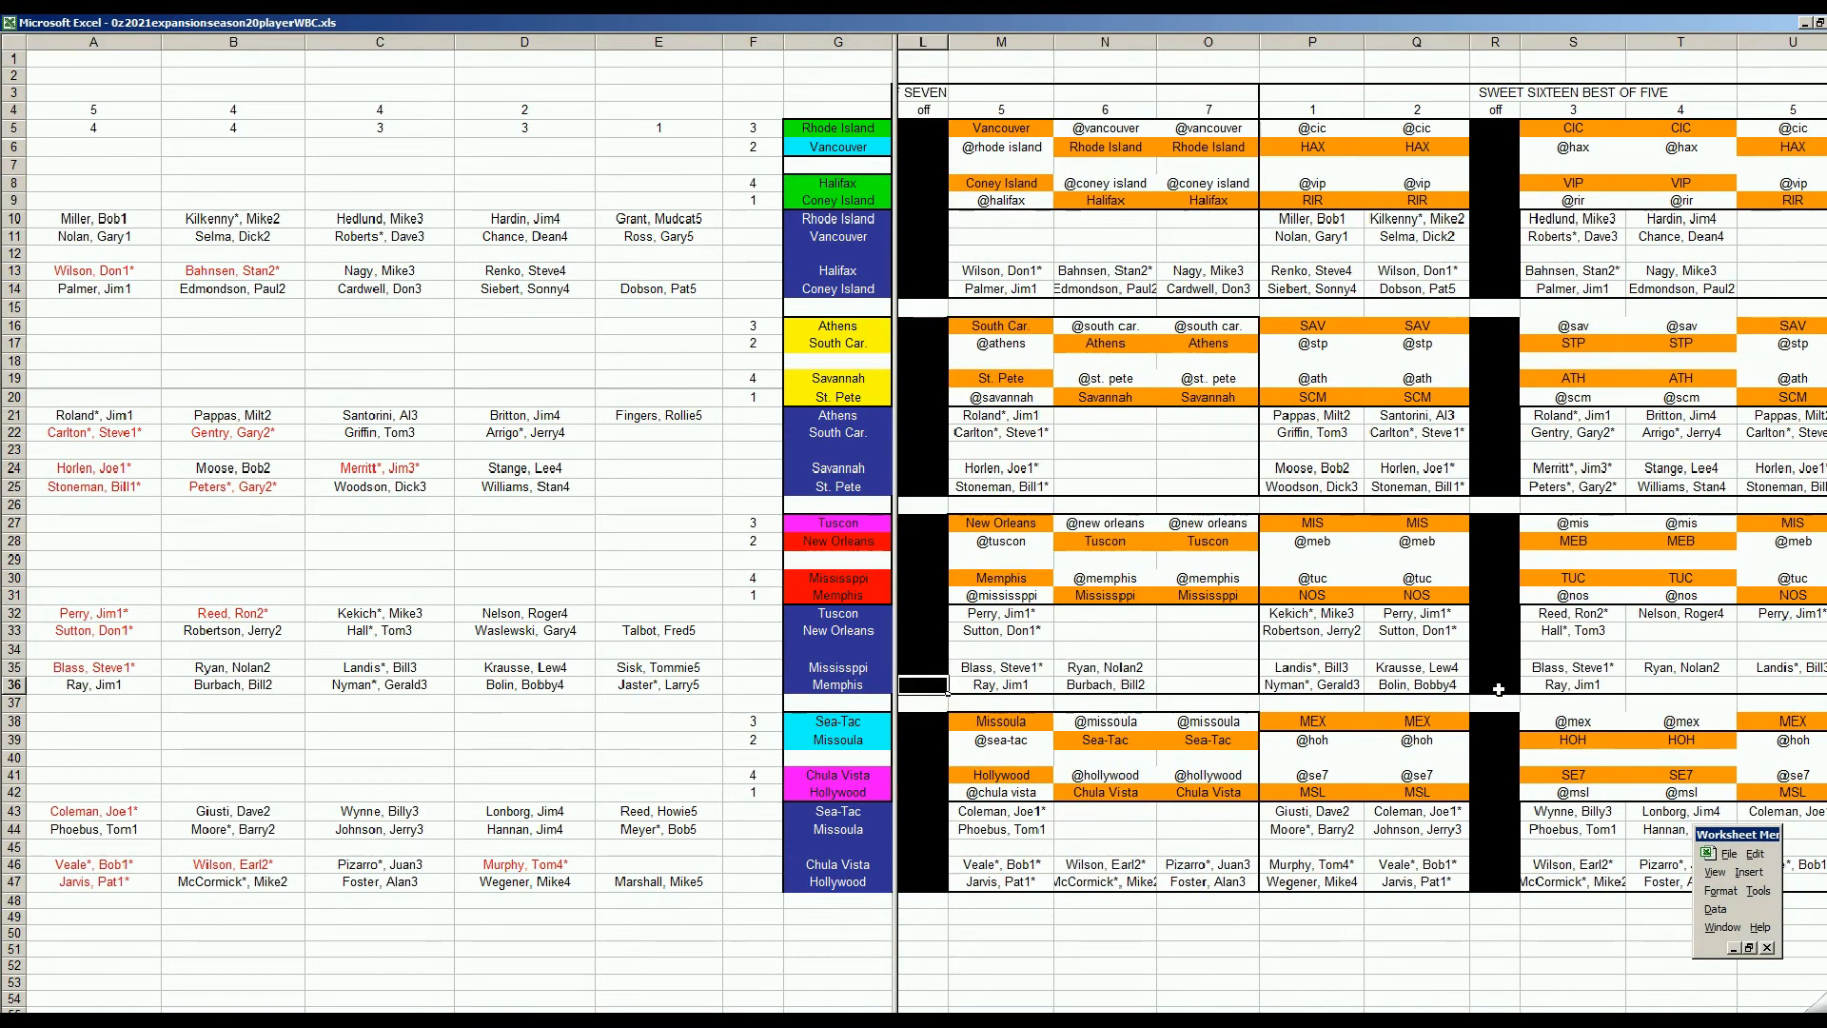
left_click(1729, 854)
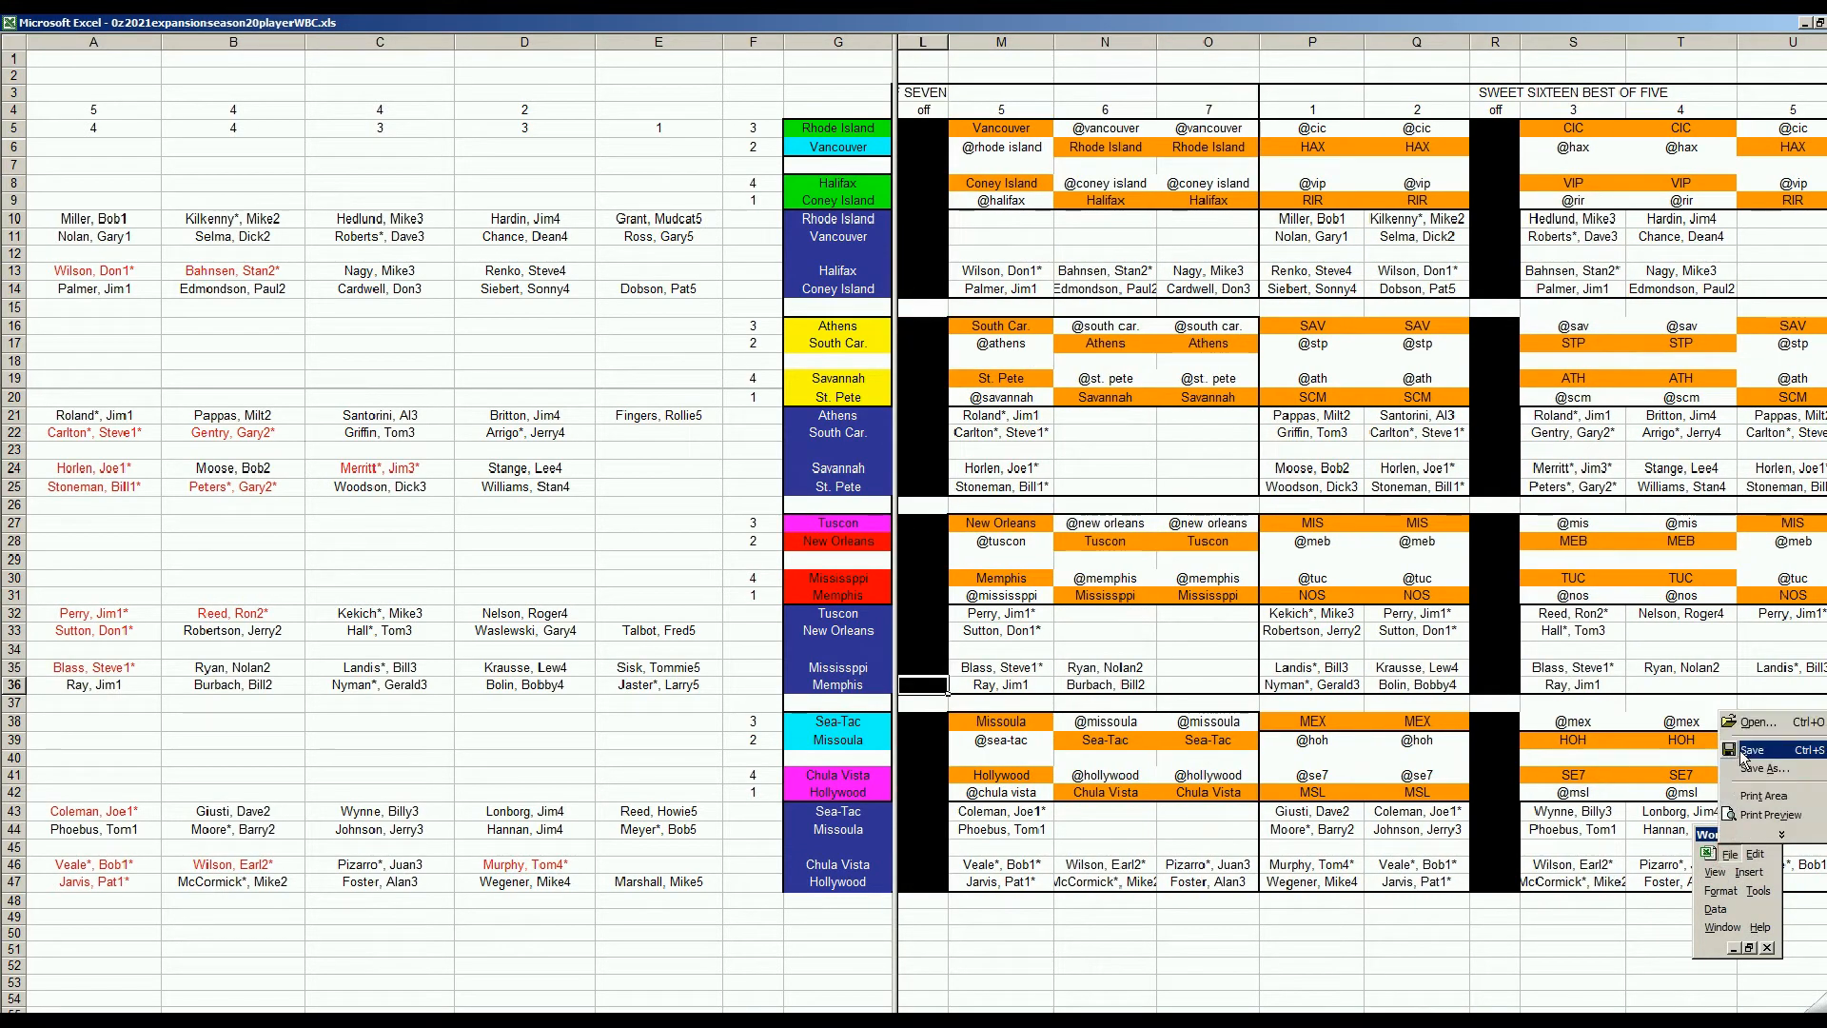
left_click(1740, 750)
Switch back to the 00AAAGAME004forwbc.xls scoresheet workbook and save it.
key("ctrl+Tab")
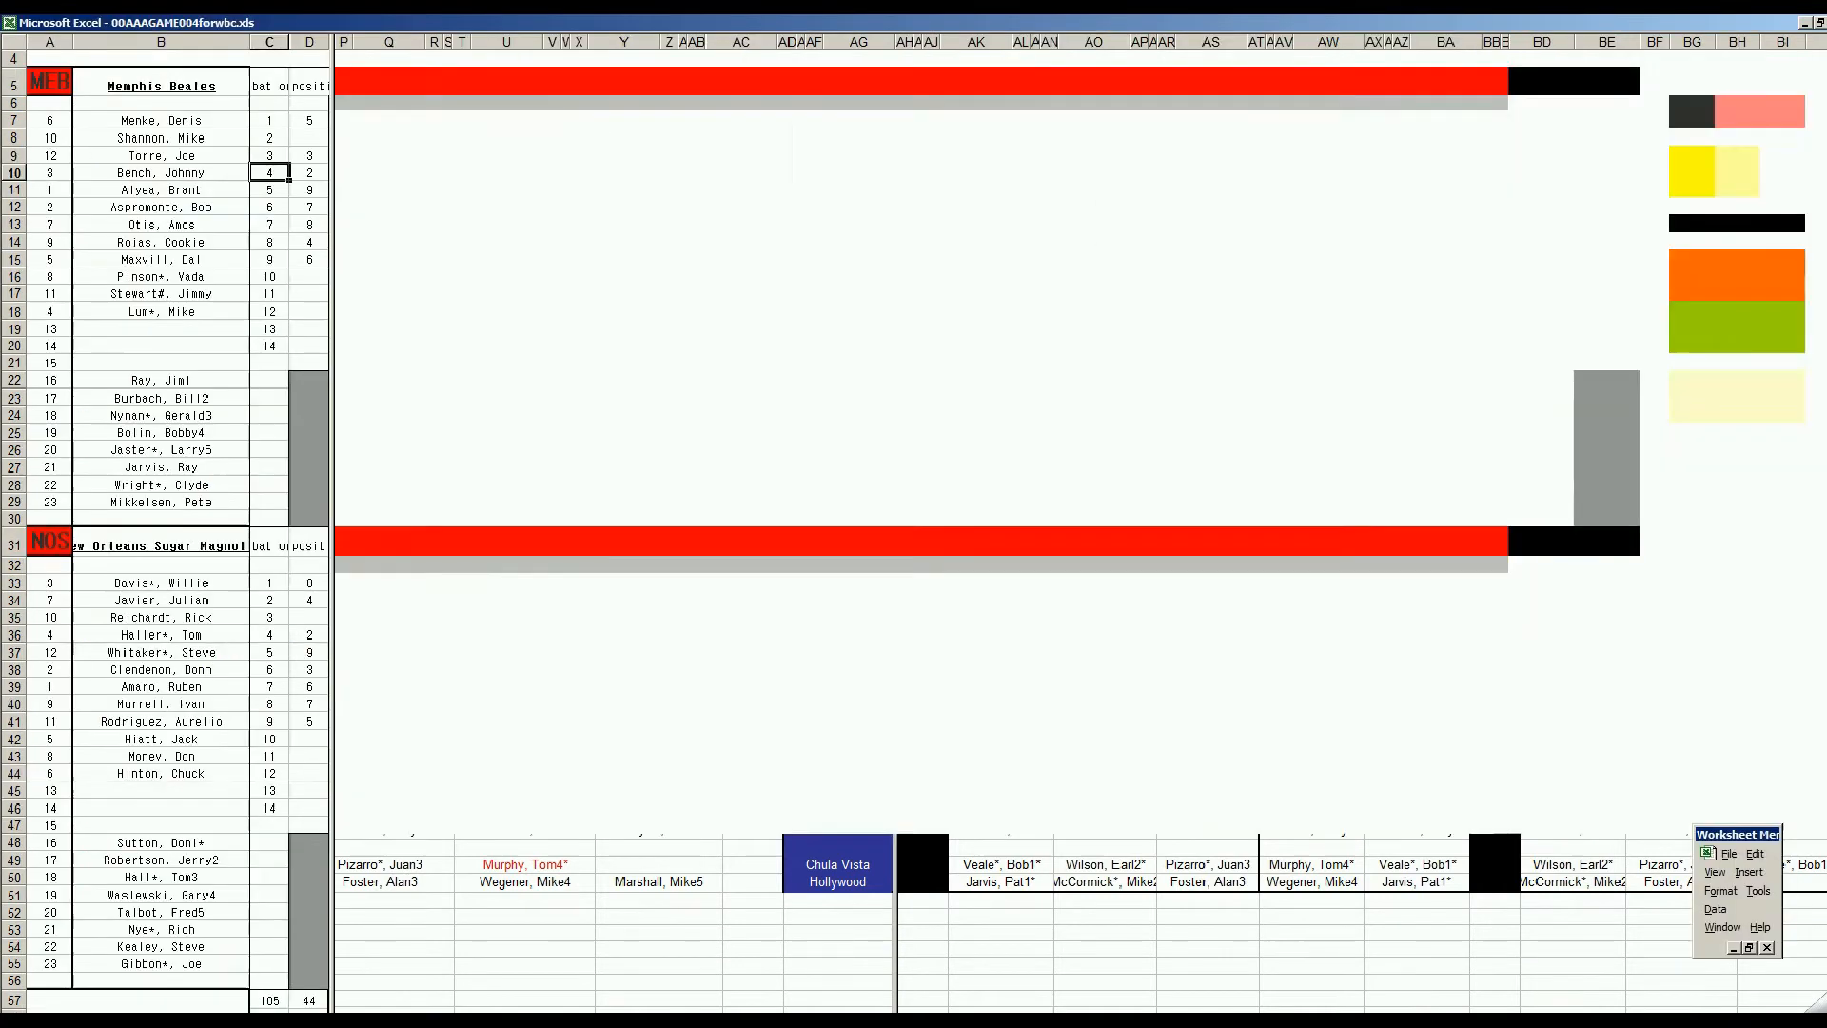
left_click(1321, 756)
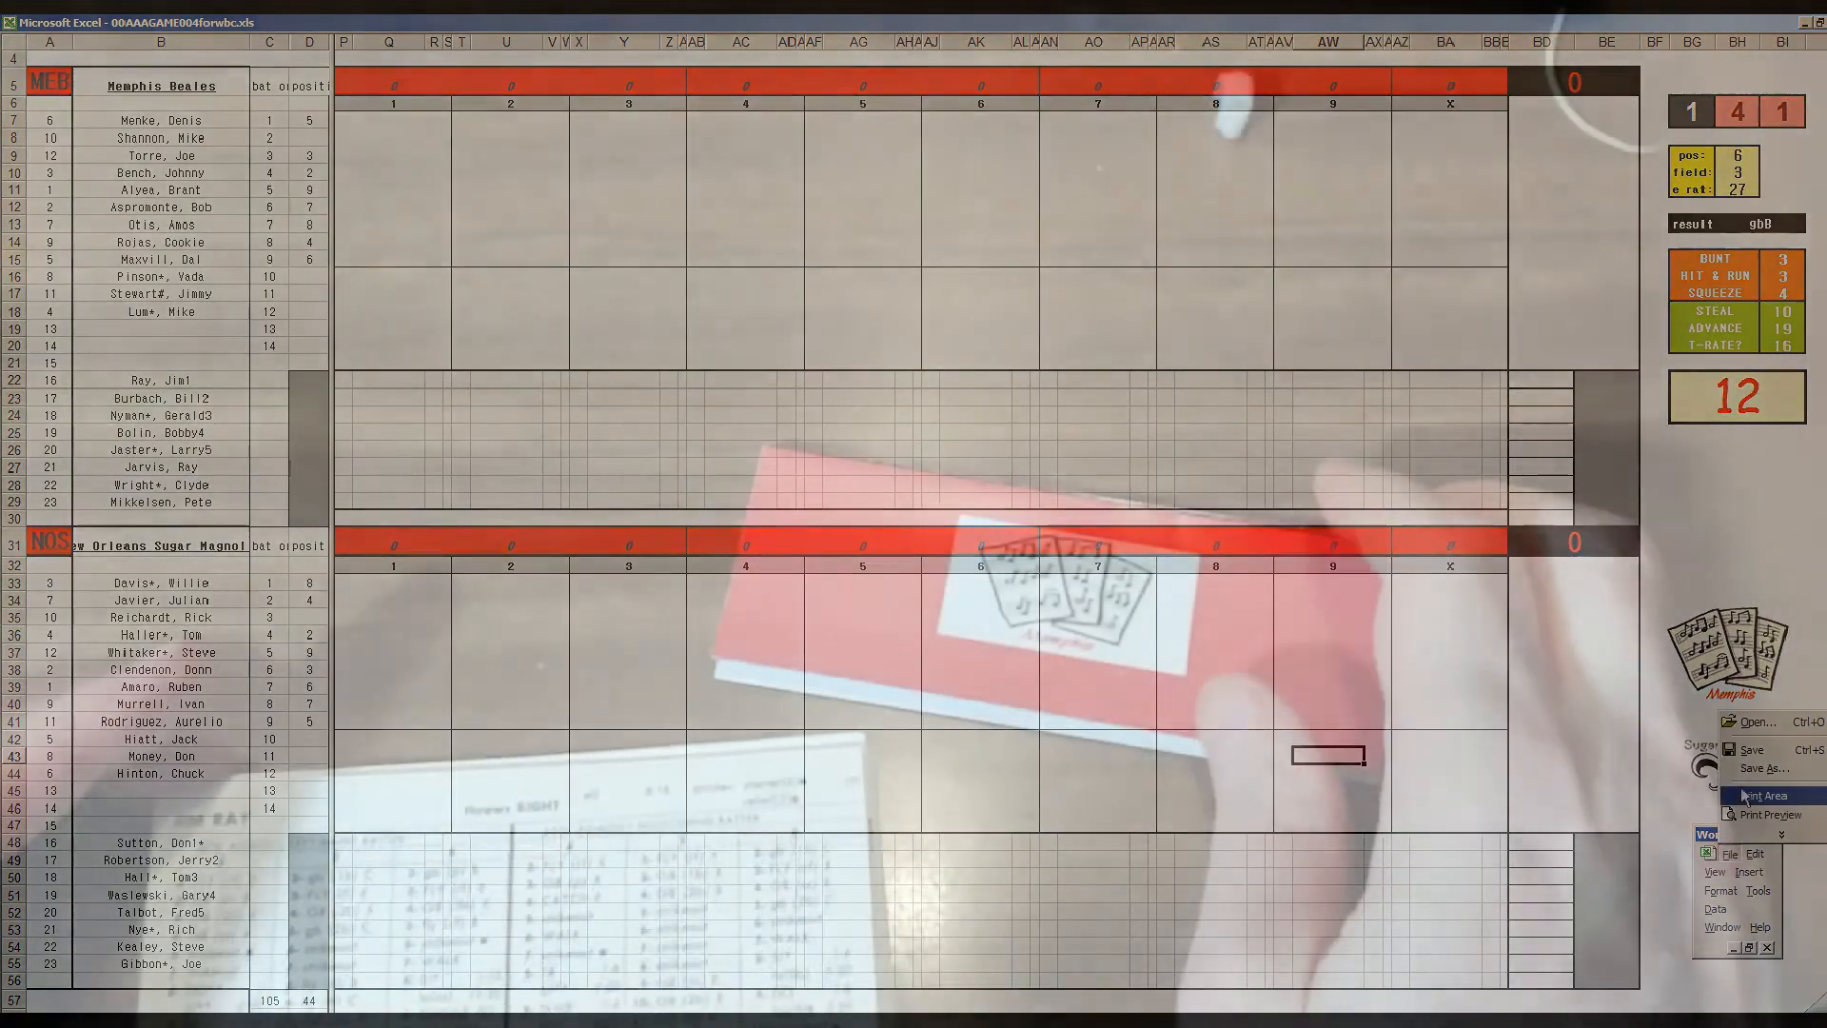
left_click(1731, 855)
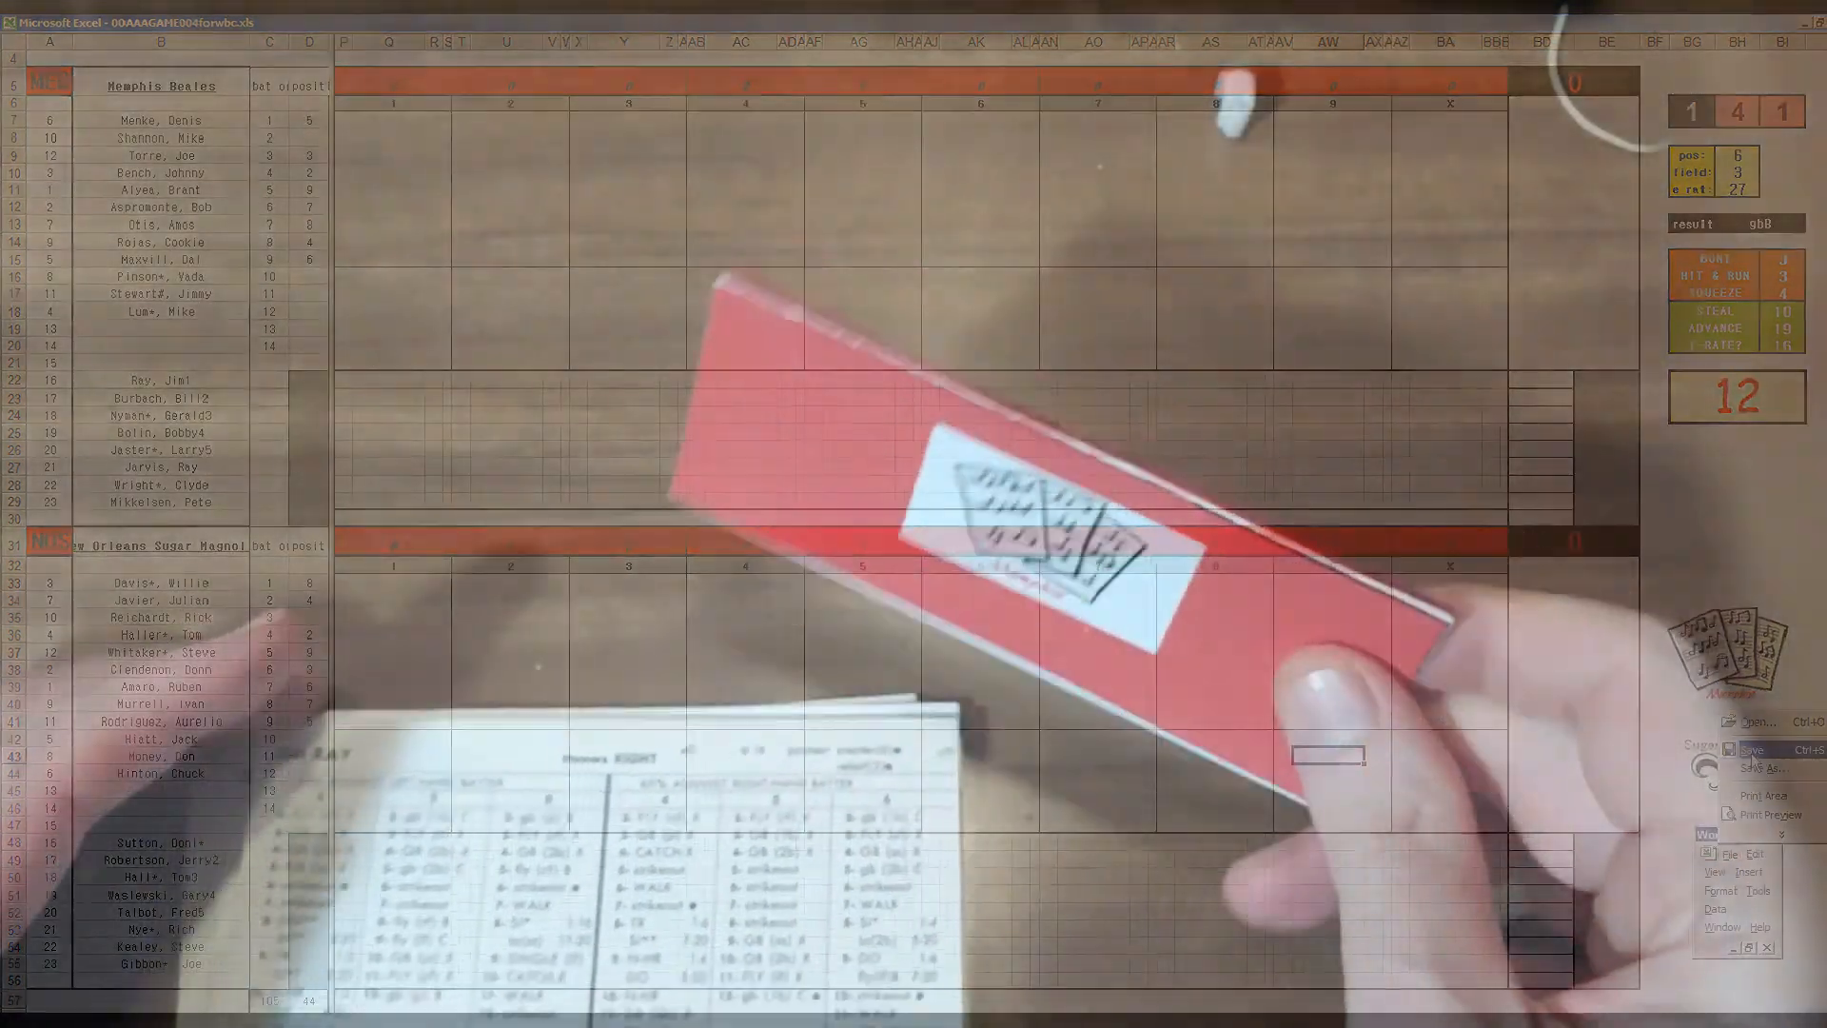